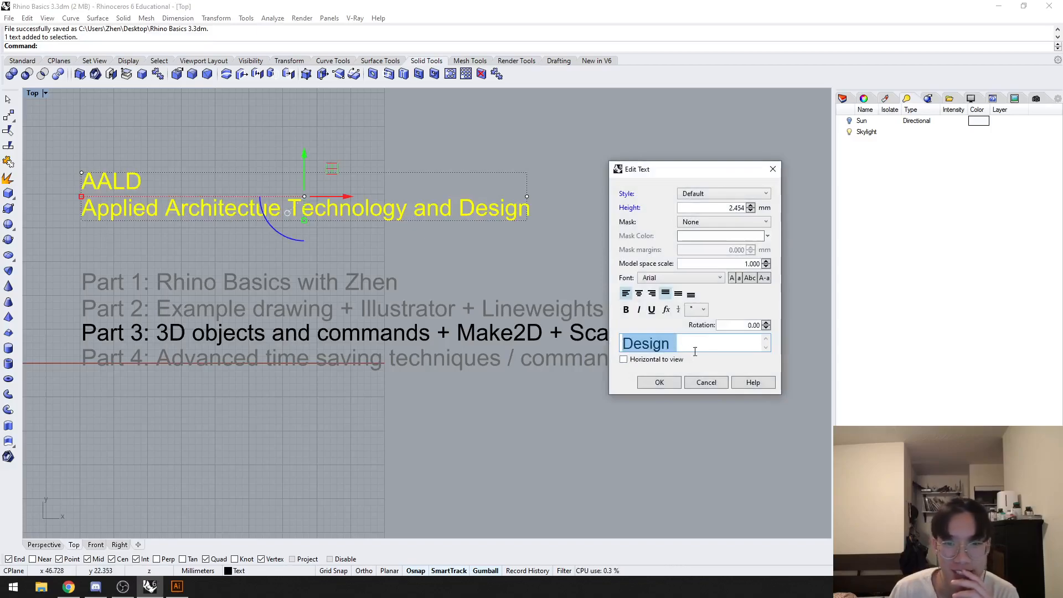
Step: Correct the misspelled word in the title text so it reads "Applied Architecture Technology and Design"
left_click(713, 339)
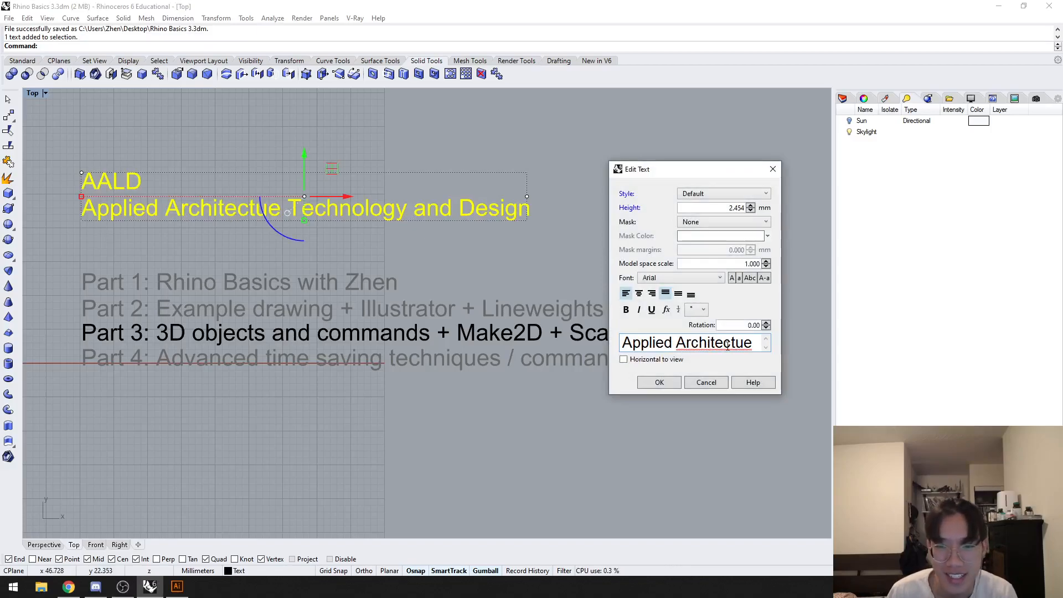
left_click(745, 342)
type("r")
left_click(660, 383)
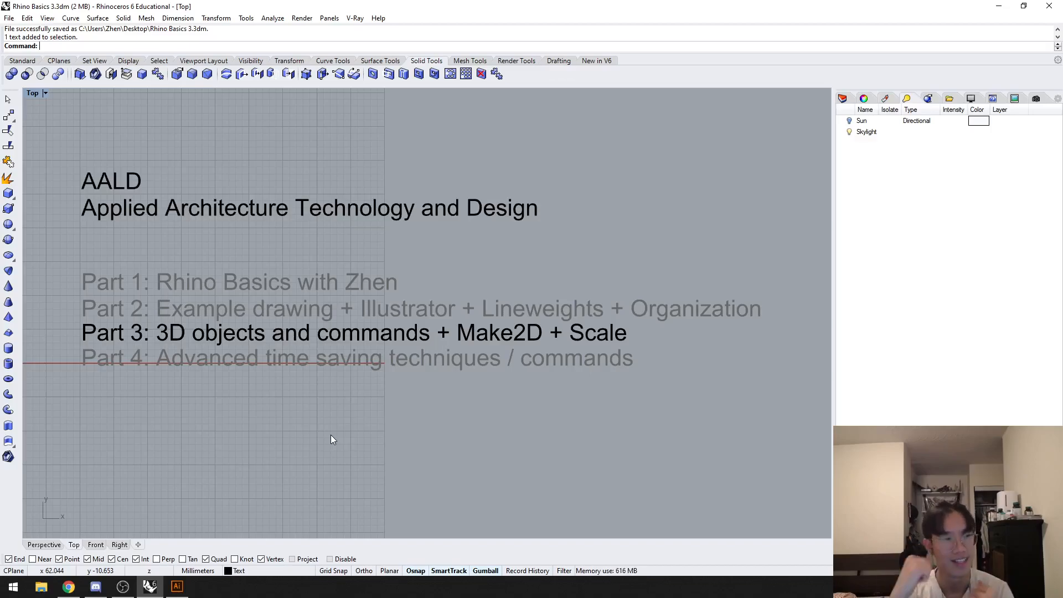
Step: Switch to the Perspective view and hide the four text objects
scroll(274, 424, "down", 5)
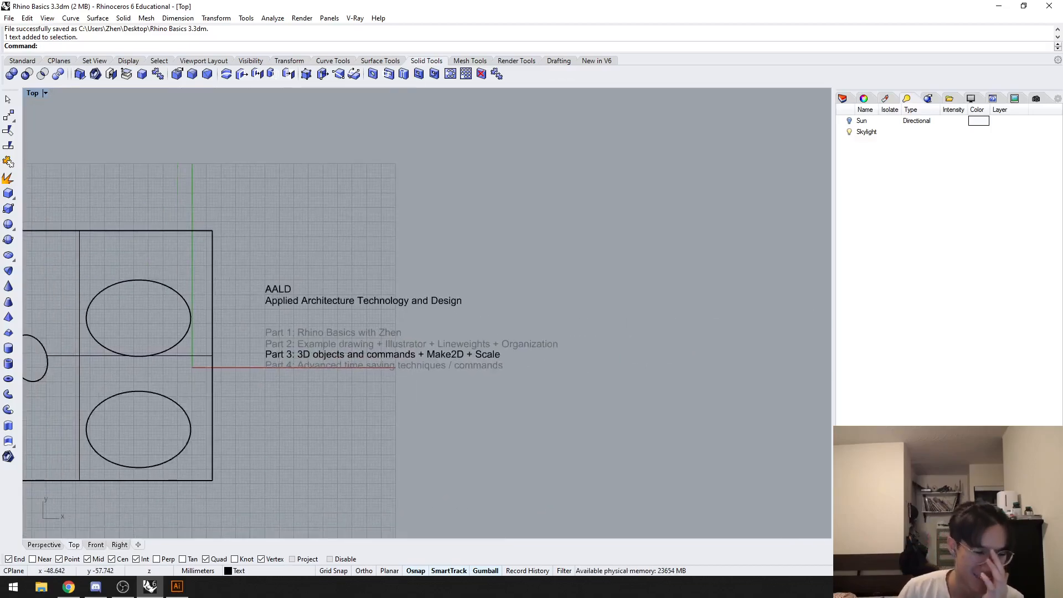
left_click(46, 547)
scroll(317, 377, "down", 6)
right_click_drag(324, 376, 387, 403)
left_click_drag(603, 399, 516, 224)
key("ctrl+h")
Step: Select the surface with three holes and the plain surface in turn to compare them
right_click_drag(285, 221, 413, 327, "shift")
scroll(415, 332, "up", 4)
right_click_drag(423, 344, 585, 381)
key("alt+Tab")
key("Tab")
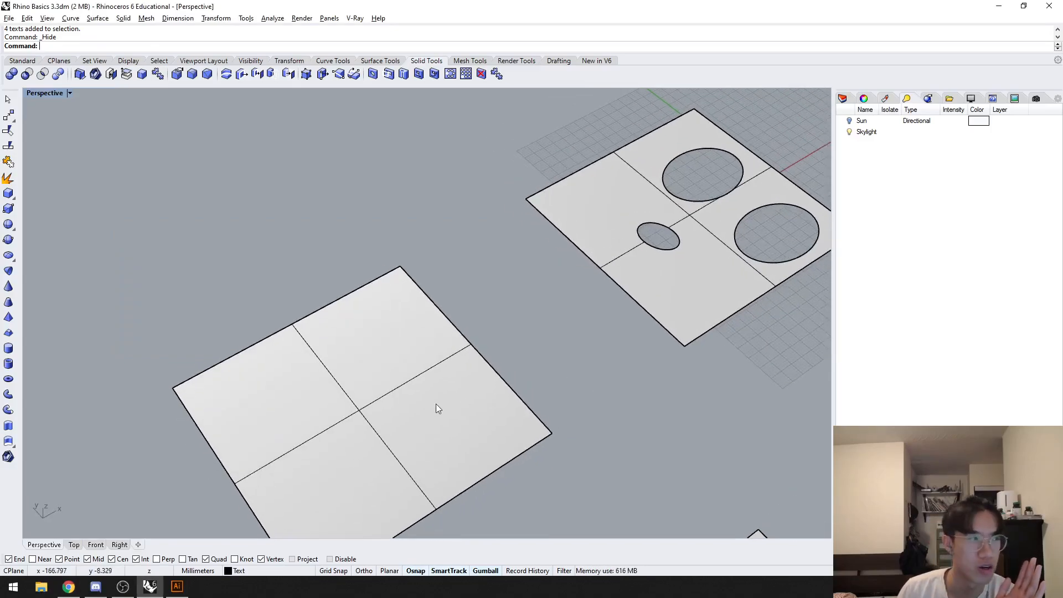
left_click(645, 299)
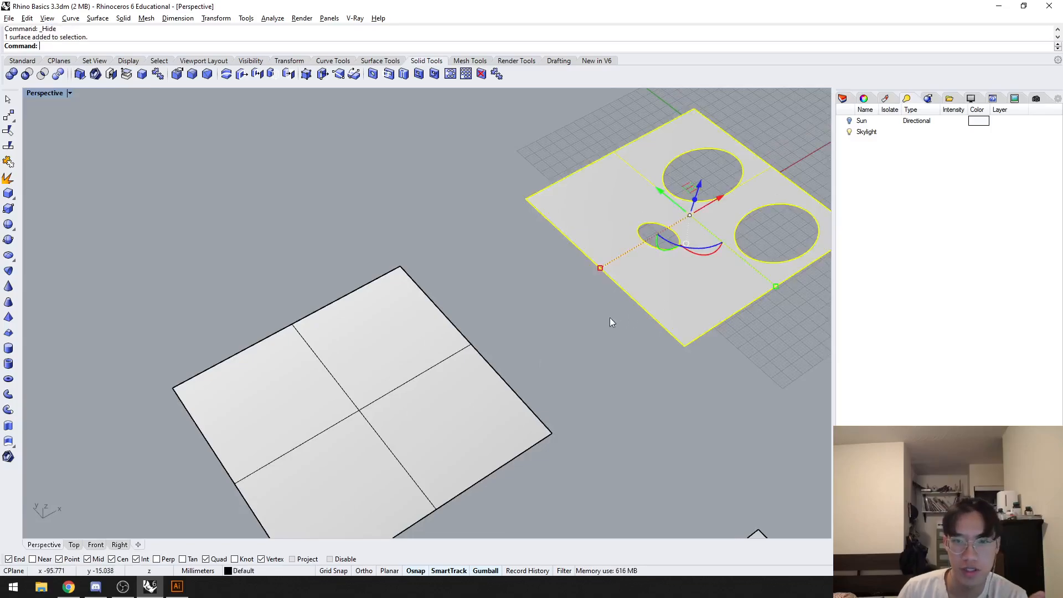
left_click(463, 377)
left_click(559, 333)
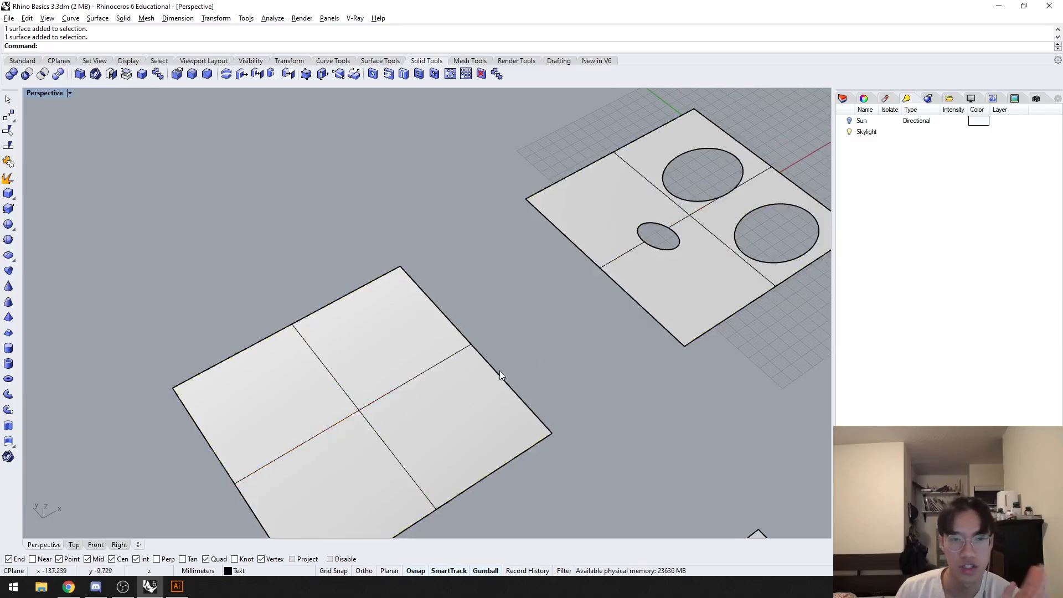
left_click(456, 404)
left_click(508, 328)
Step: Draw a rectangular plane of about 88 by 115 mm starting at the far corner of the plain surface
right_click_drag(508, 326, 516, 325, "shift")
type("lane")
key("Return")
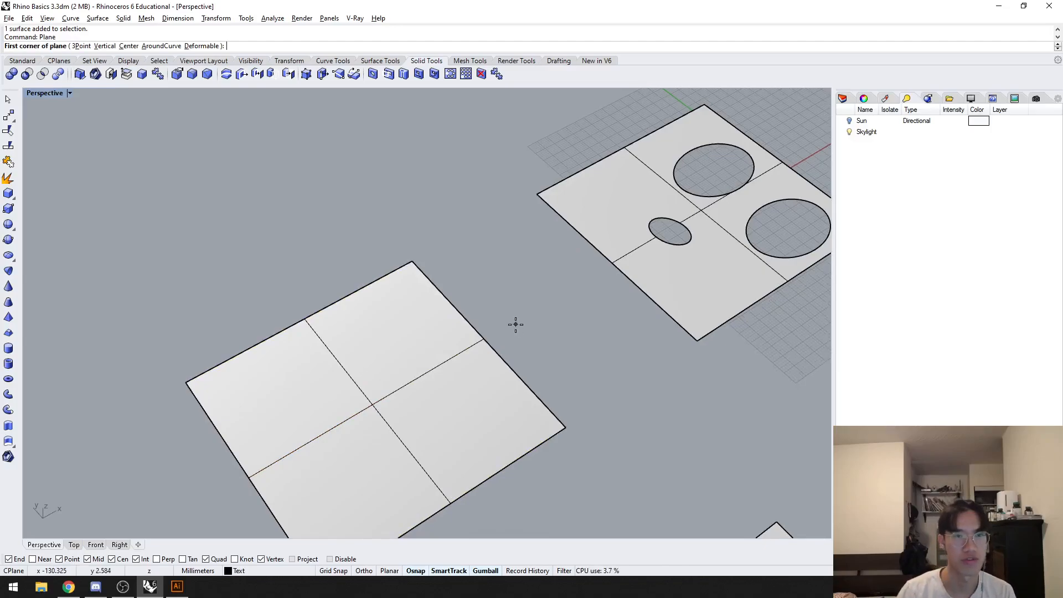
left_click(410, 261)
left_click(61, 179)
right_click_drag(142, 259, 182, 241, "shift")
Step: Run the What command on the newly drawn plane and examine its object type and geometry description
left_click(187, 288)
mouse_move(183, 291)
right_mouse_down()
mouse_move(173, 268)
mouse_move(178, 278)
right_mouse_up()
type("What")
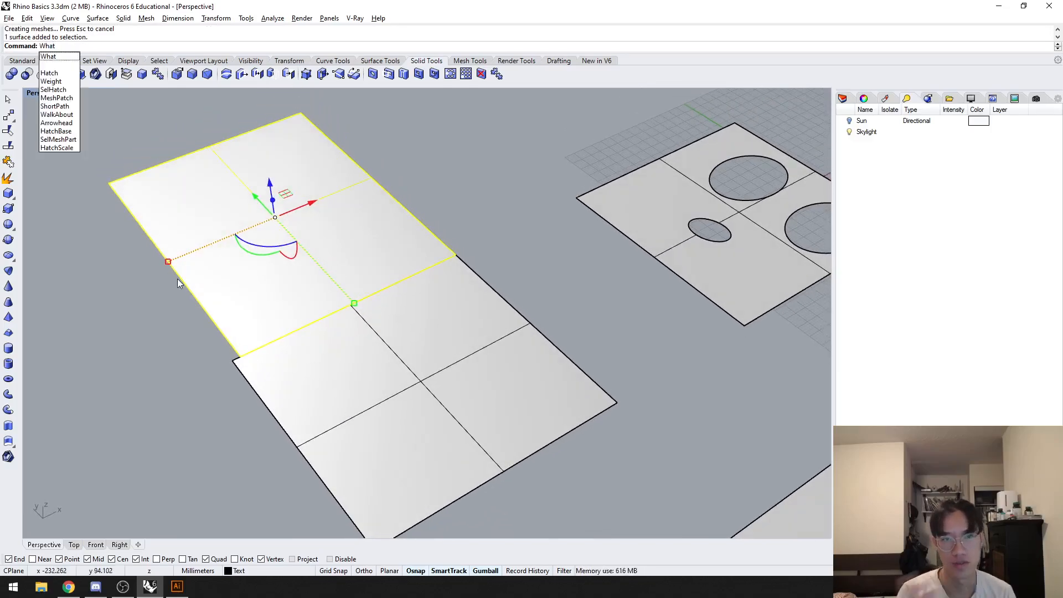
key("Return")
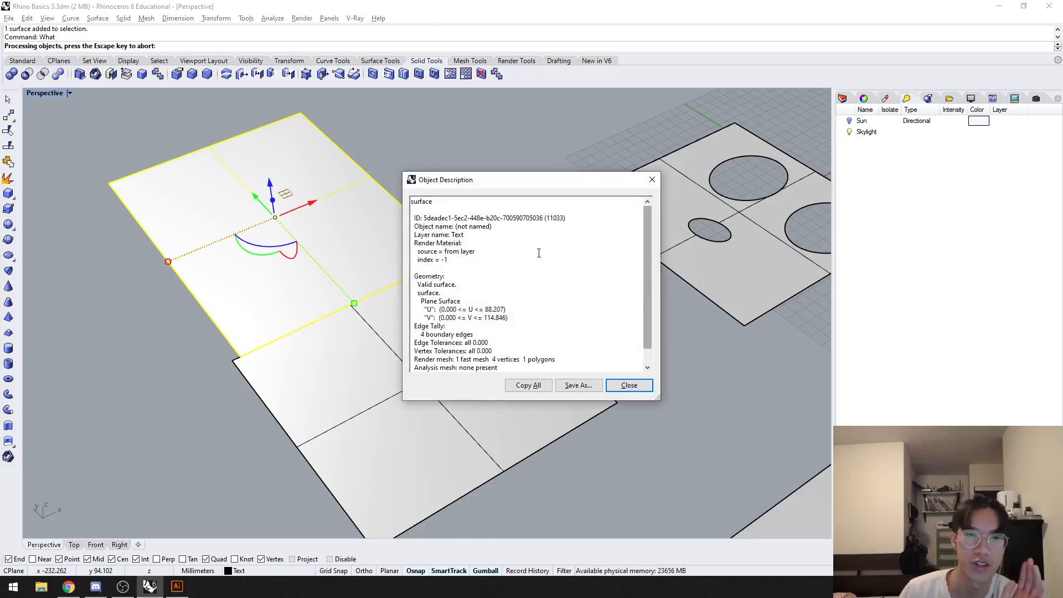
left_click_drag(421, 218, 474, 229)
left_click(533, 236)
left_click(468, 235)
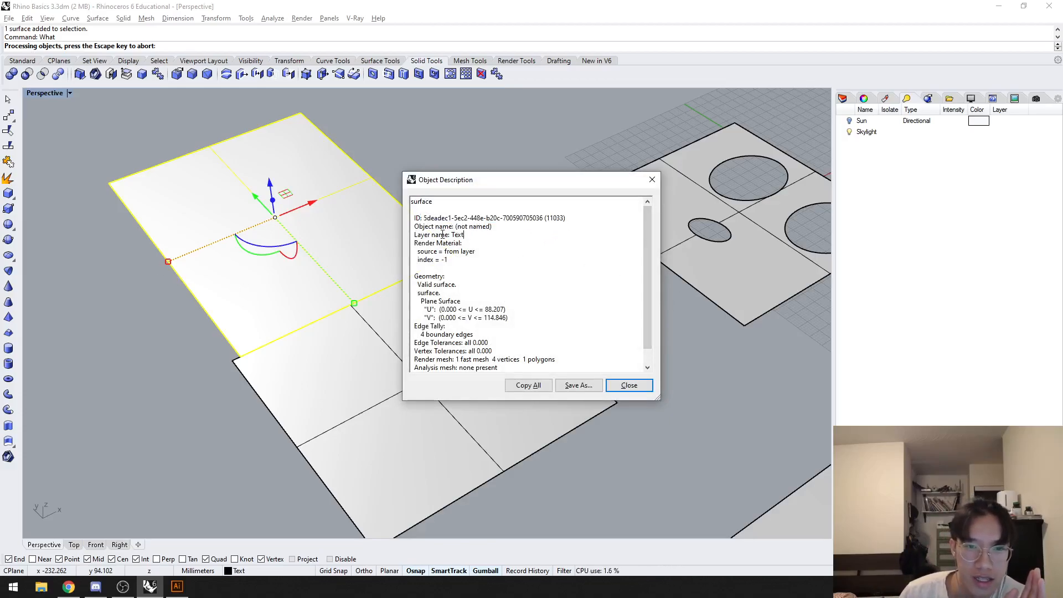
left_click_drag(414, 276, 463, 286)
left_click(458, 285)
left_click(460, 294)
scroll(458, 294, "down", 1)
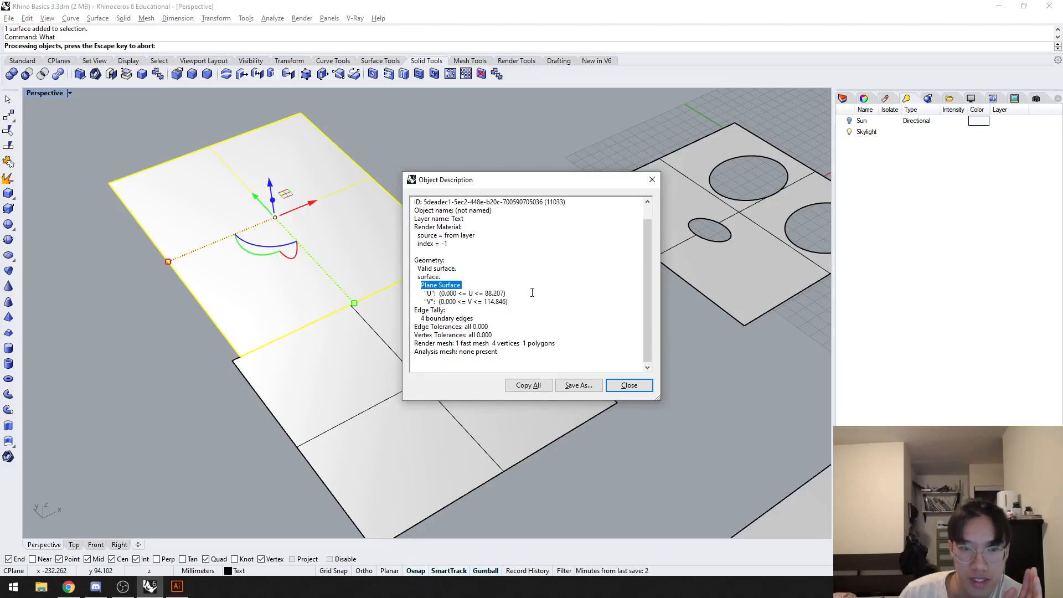
left_click(630, 386)
Step: Delete the newly drawn plane next to the plain surface
left_click(171, 401)
right_click_drag(171, 401, 208, 405)
left_click(255, 331)
right_click_drag(395, 310, 356, 333, "shift")
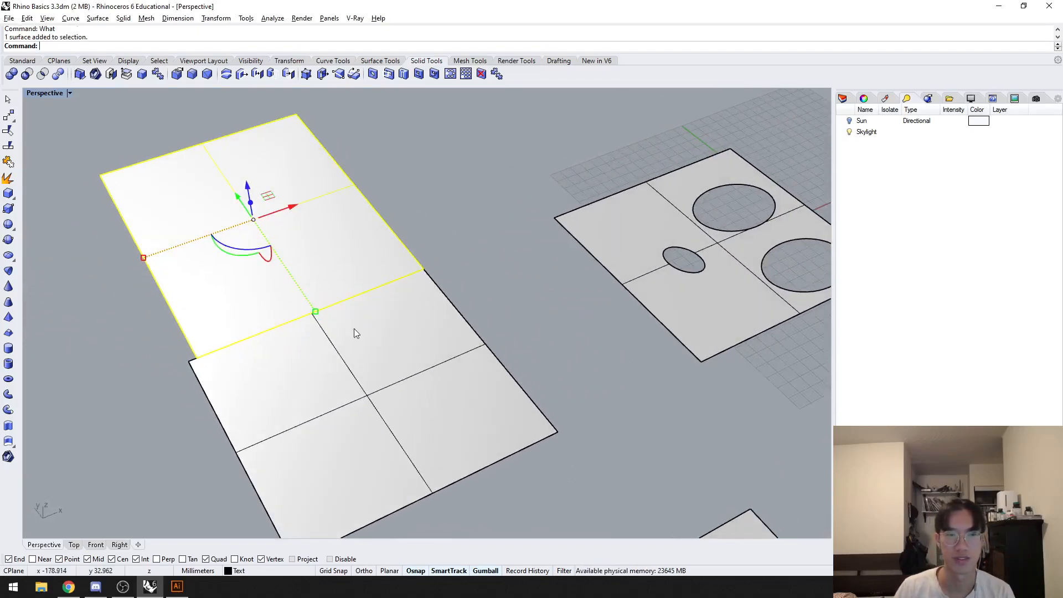
right_click_drag(483, 342, 418, 366, "shift")
key("Delete")
Step: Try to create a vertical cylinder centred on the edge of the small hole in the surface with holes
left_click(500, 290)
scroll(367, 368, "up", 2)
scroll(426, 367, "up", 2)
left_click(530, 415)
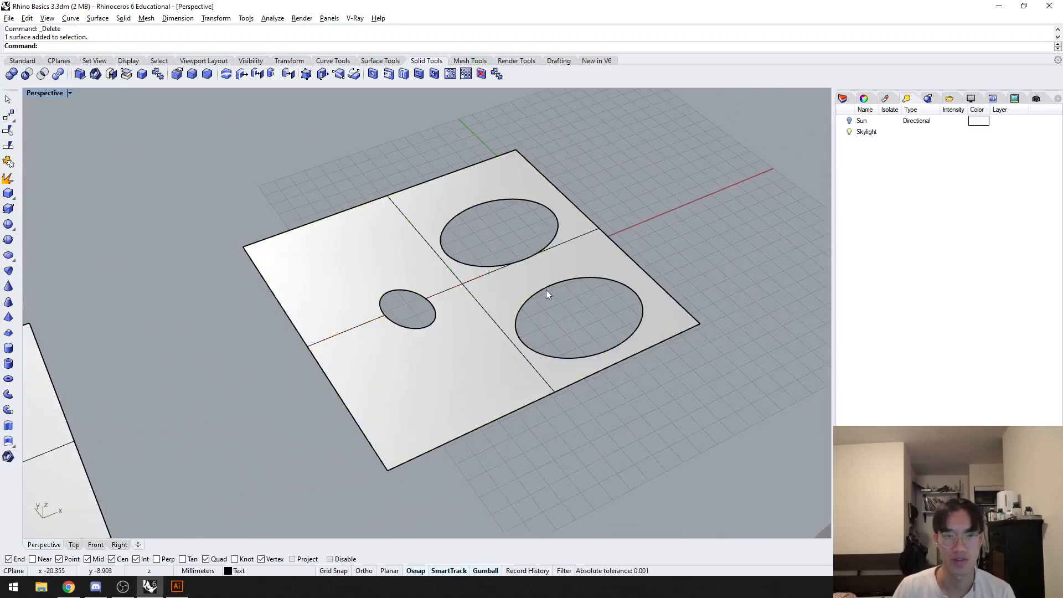
scroll(546, 290, "up", 2)
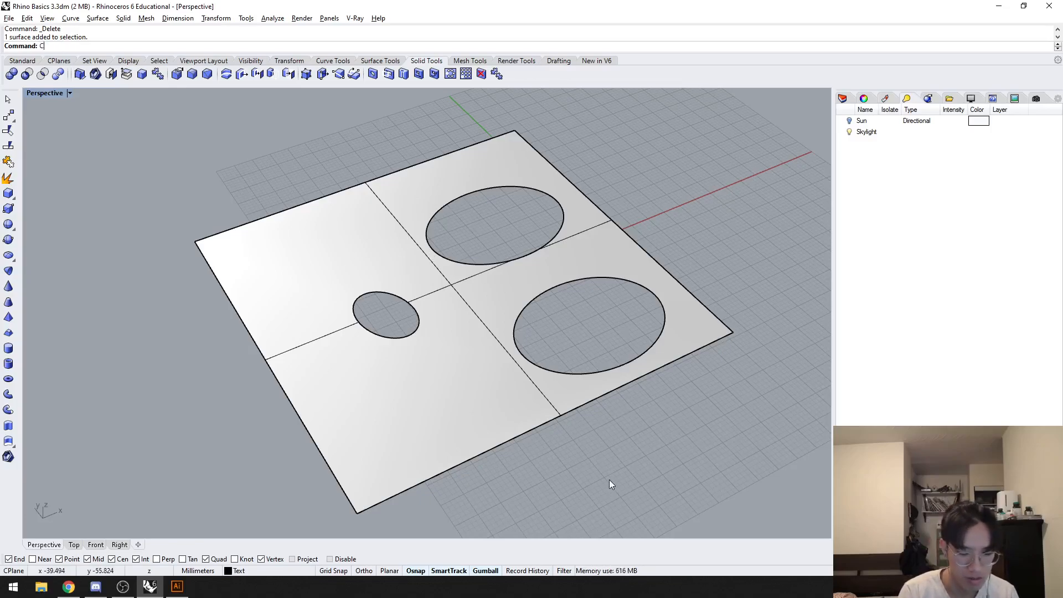
type("Cylinder")
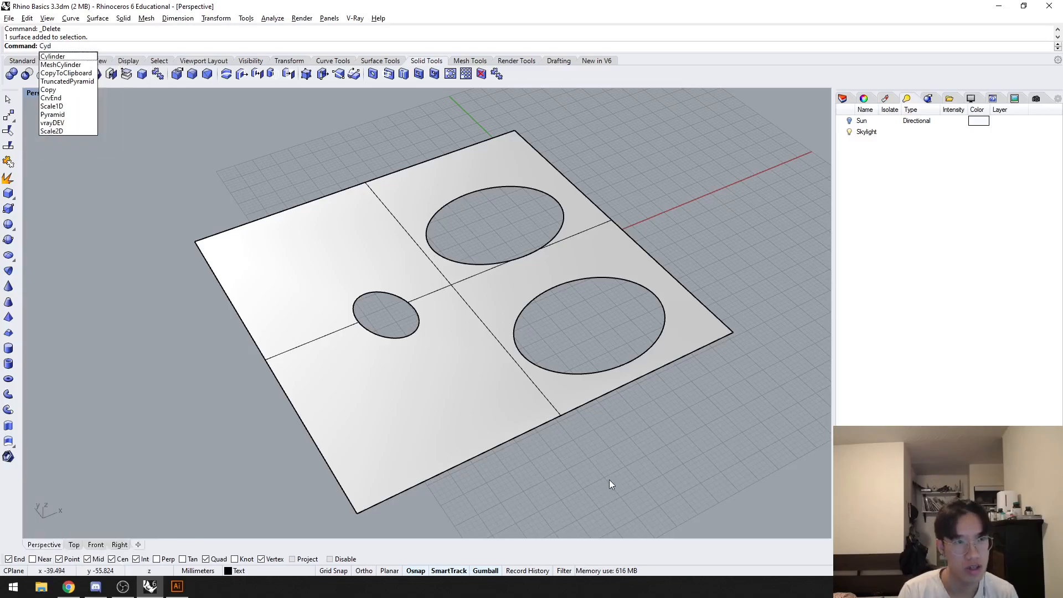
key("Return")
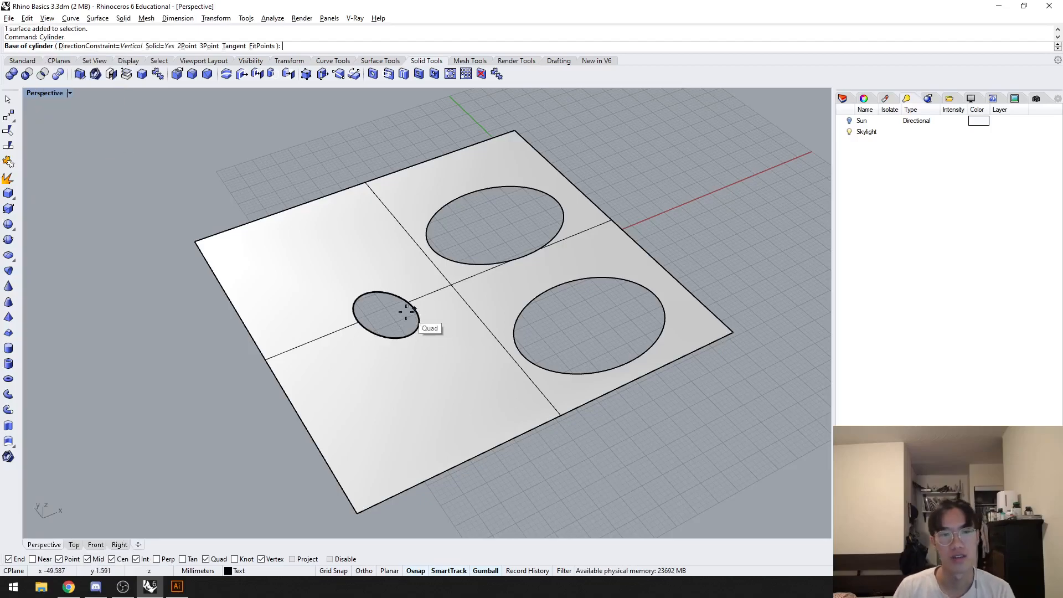
left_click(438, 326)
left_click(466, 348)
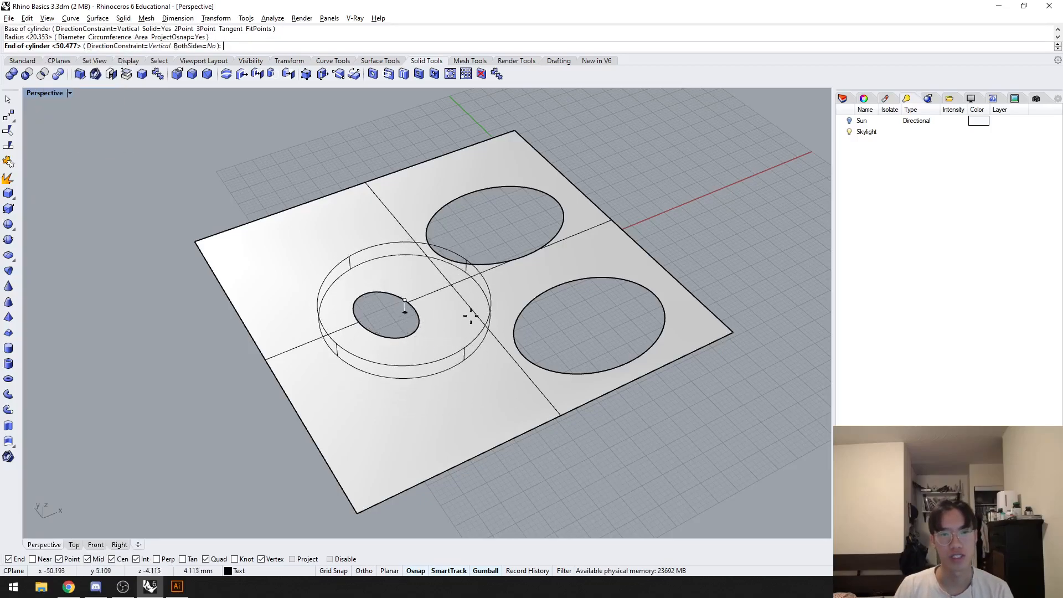
left_click(471, 203)
left_click(456, 250)
right_click_drag(458, 252, 399, 328)
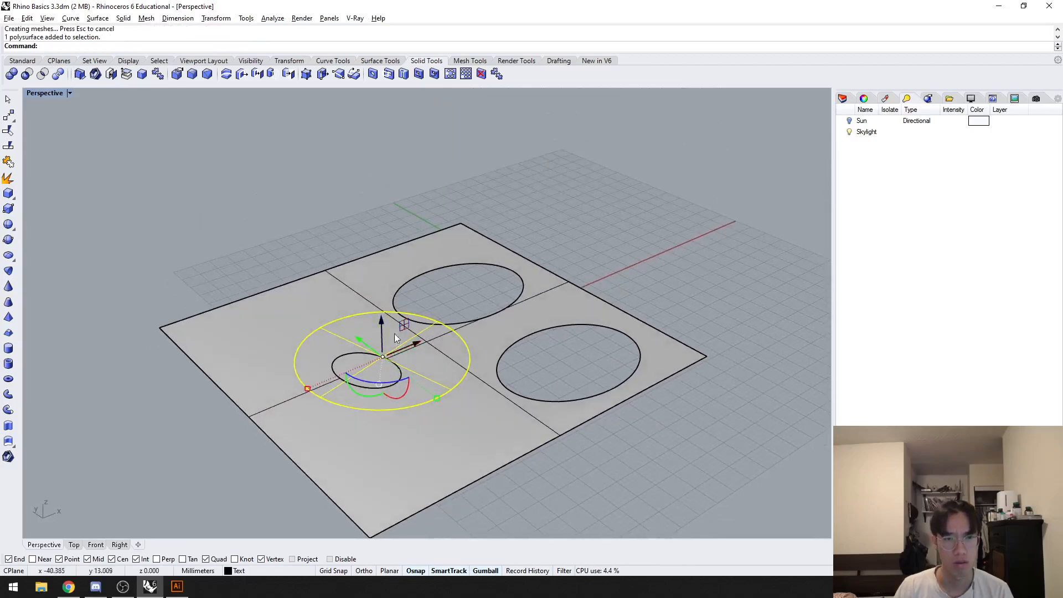
right_click_drag(387, 376, 417, 398)
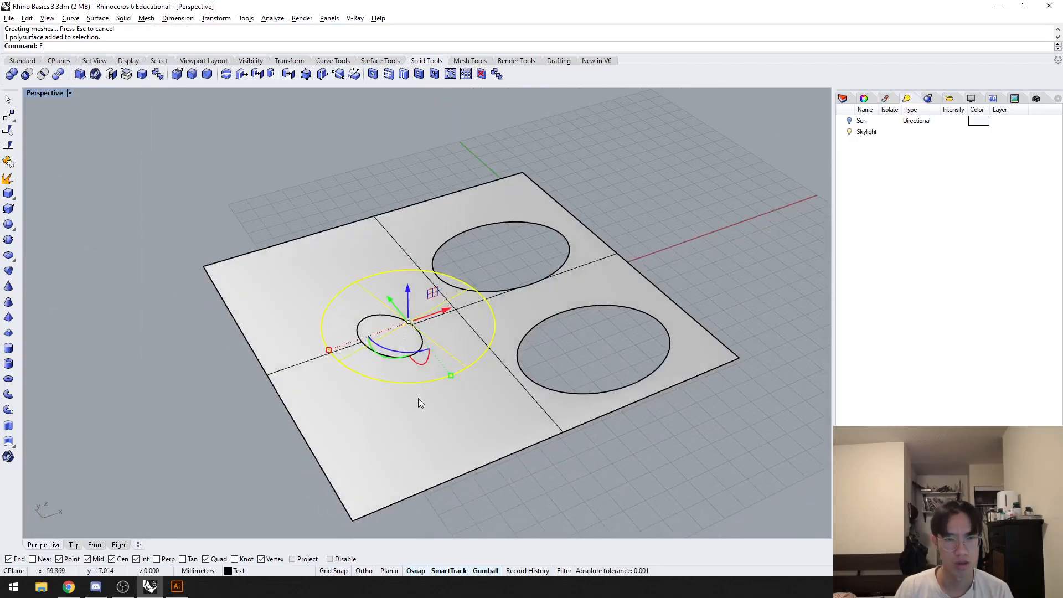
type("EC")
key("Return")
key("ctrl+z")
Step: Create a tall vertical solid cylinder centred on the small hole's edge, wider than that hole
type("Cy")
key("Return")
left_click(409, 322)
left_click(444, 368)
left_click(443, 183)
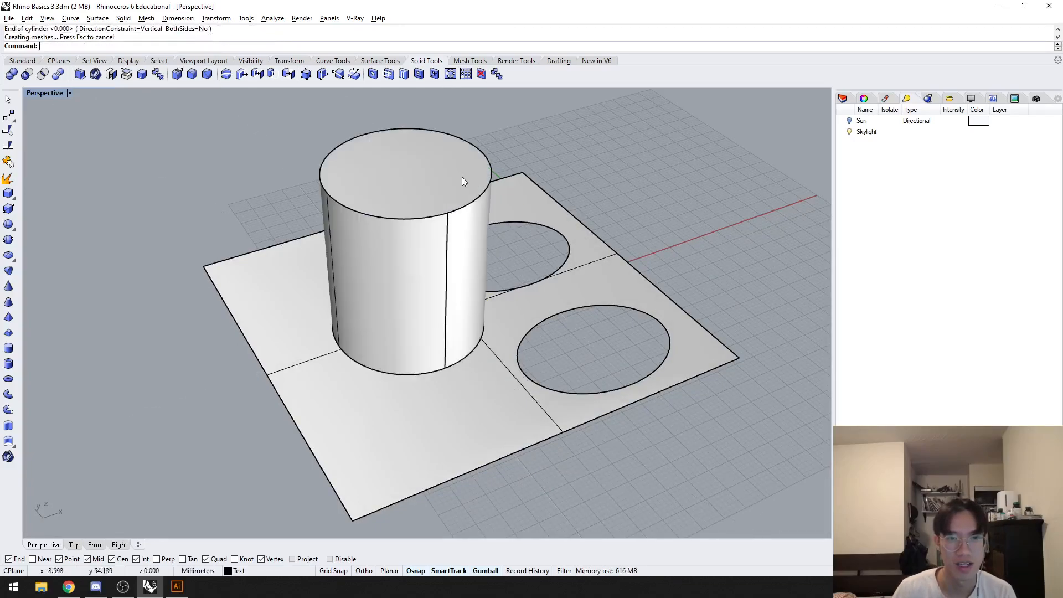
Step: Move the cylinder to the solid area beside the small hole and lower it so it passes through the surface
left_click_drag(440, 202, 394, 320)
left_click_drag(364, 286, 409, 343)
left_click_drag(467, 419, 448, 398)
right_click_drag(459, 405, 592, 380)
left_click_drag(435, 335, 463, 336)
Step: Try to subtract the cylinder from the surface with Boolean Difference
left_click(573, 404)
right_click_drag(574, 404, 678, 430)
type("bd")
key("Return")
left_click(544, 395)
key("Return")
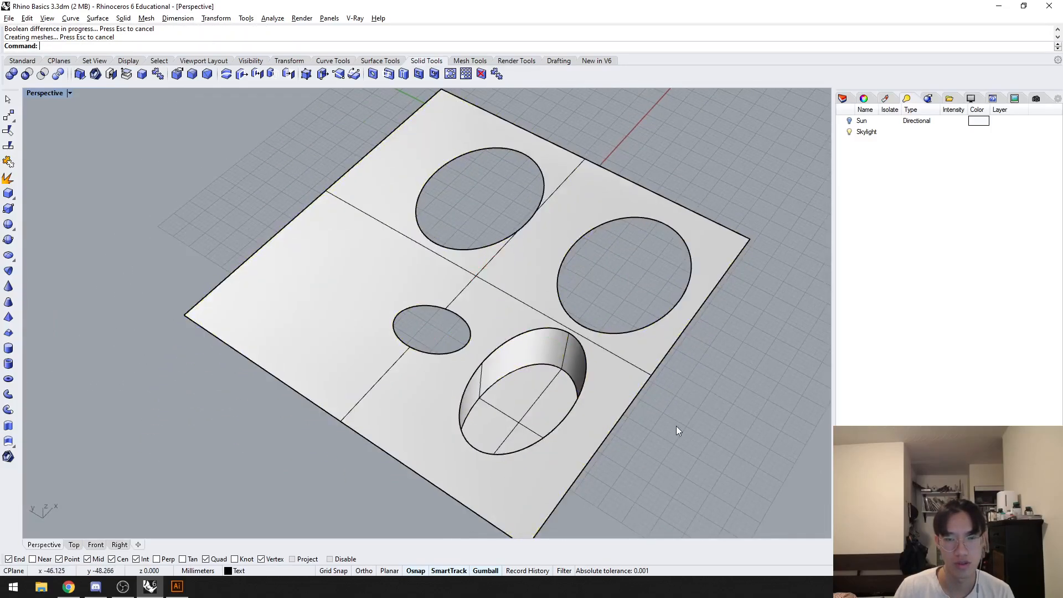
key("ctrl+z")
Step: Explode the cylinder and delete its top and bottom caps
left_click(582, 388)
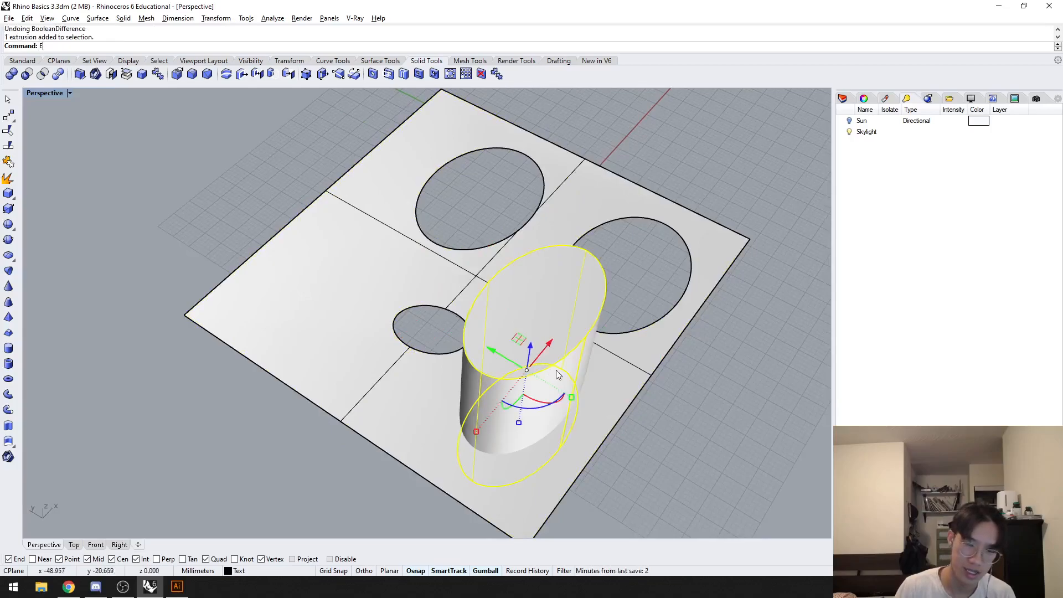
key("Delete")
right_click_drag(584, 383, 573, 222)
left_click(560, 502)
key("Delete")
right_click_drag(565, 398, 568, 554)
Step: Trim away the surface area inside the open cylinder wall and delete the wall
left_click(546, 360)
right_click_drag(546, 363, 534, 407)
type("t")
key("Return")
left_click(547, 329)
right_click_drag(482, 367, 497, 334)
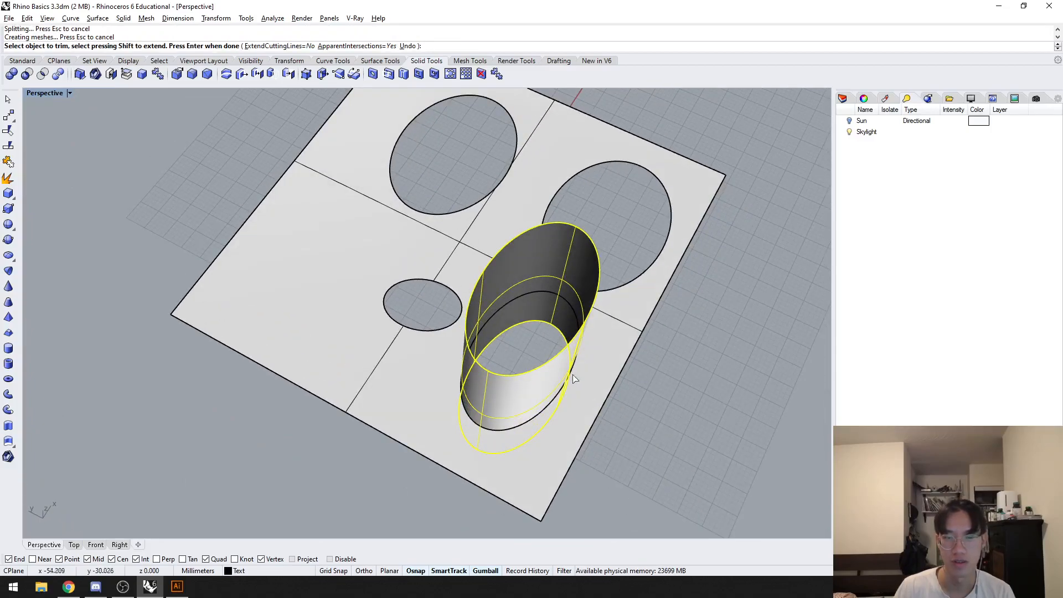
key("Return")
right_click_drag(540, 374, 399, 325)
key("Delete")
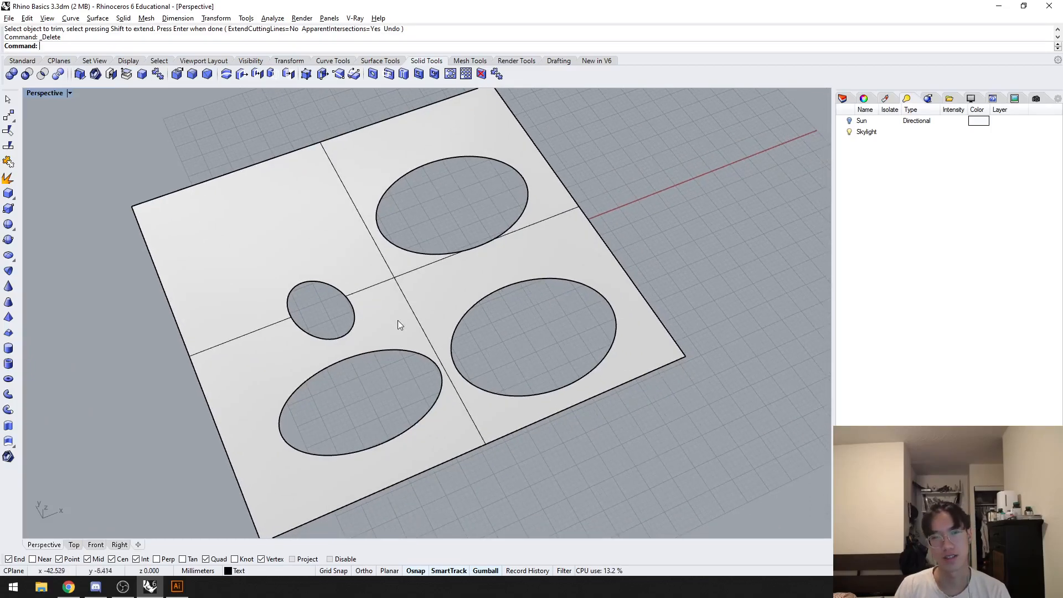
Step: Untrim the edges of all four holes in the surface
left_click(426, 284)
type("Untrim")
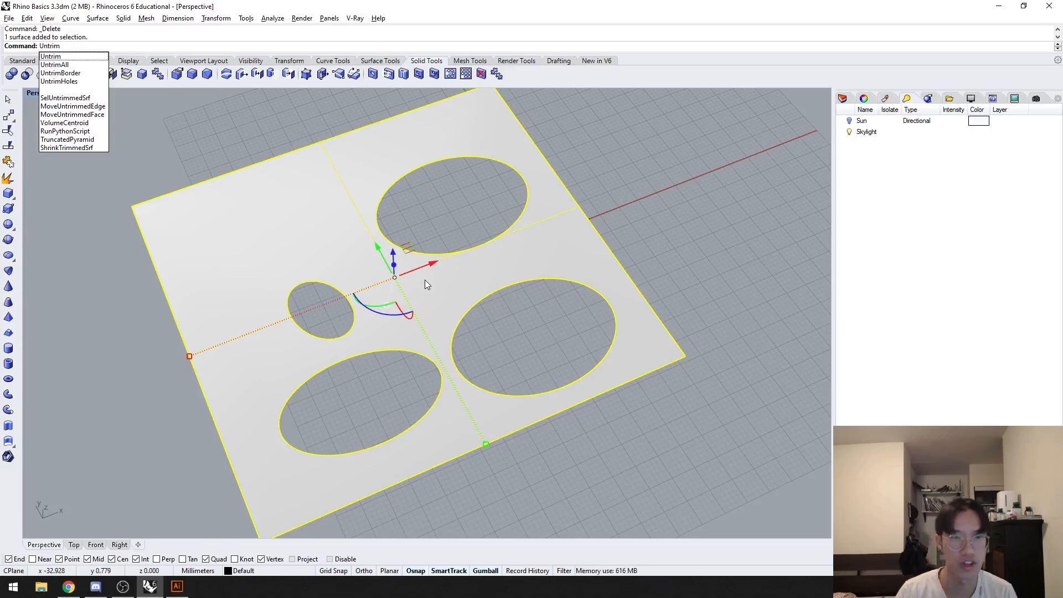
key("Return")
left_click(379, 211)
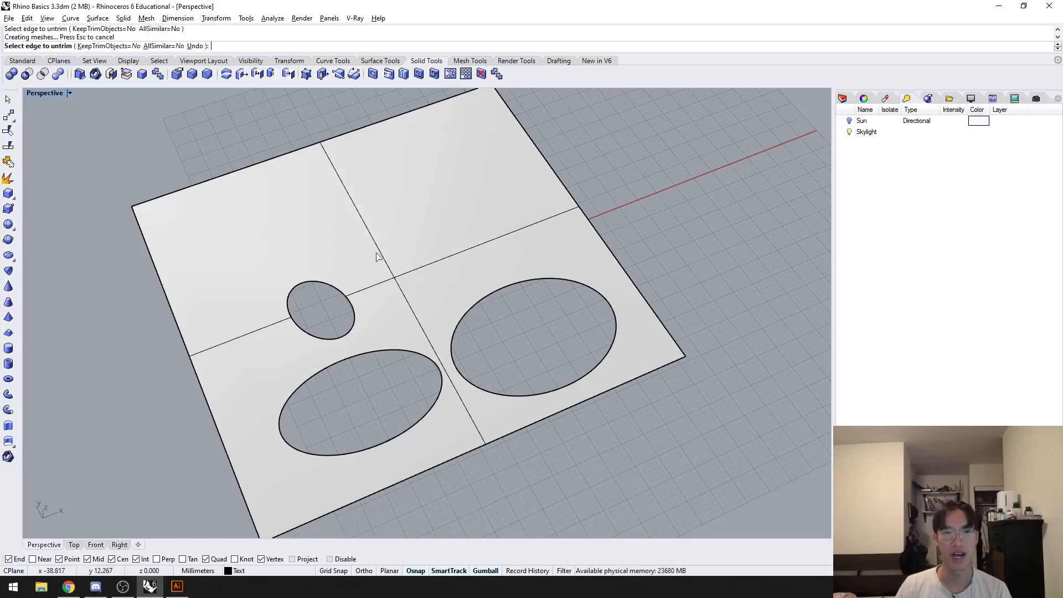
left_click(349, 292)
left_click(455, 327)
left_click(394, 351)
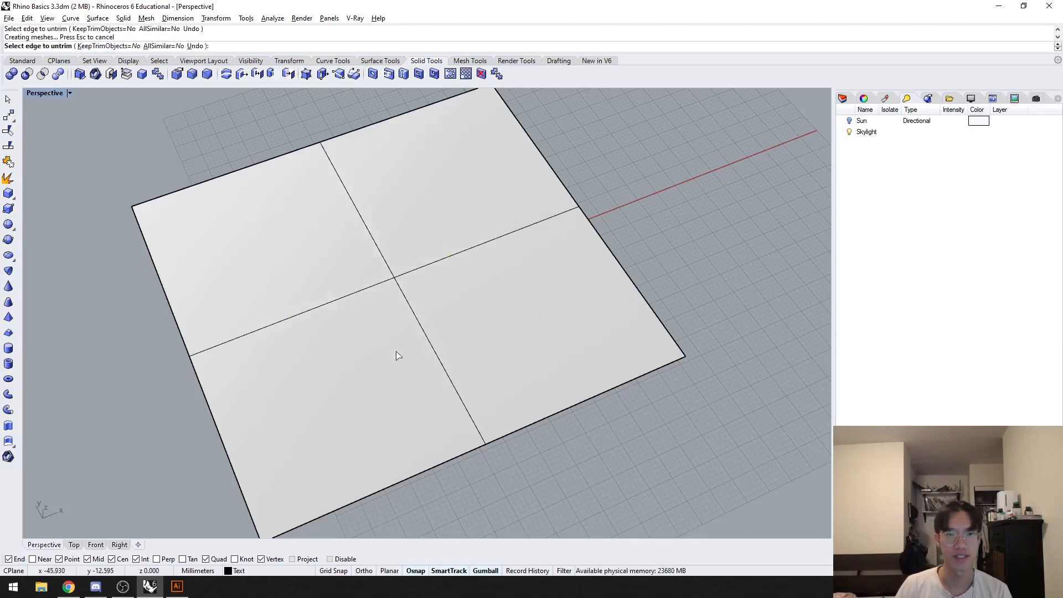
key("Return")
Step: Select the untrimmed surface and the plain surface to compare them, and undo the untrim operations
scroll(427, 334, "down", 5)
right_click_drag(362, 349, 453, 342, "shift")
scroll(389, 338, "down", 5)
left_click(452, 341)
left_click(313, 341)
left_click(471, 315)
left_click(766, 213)
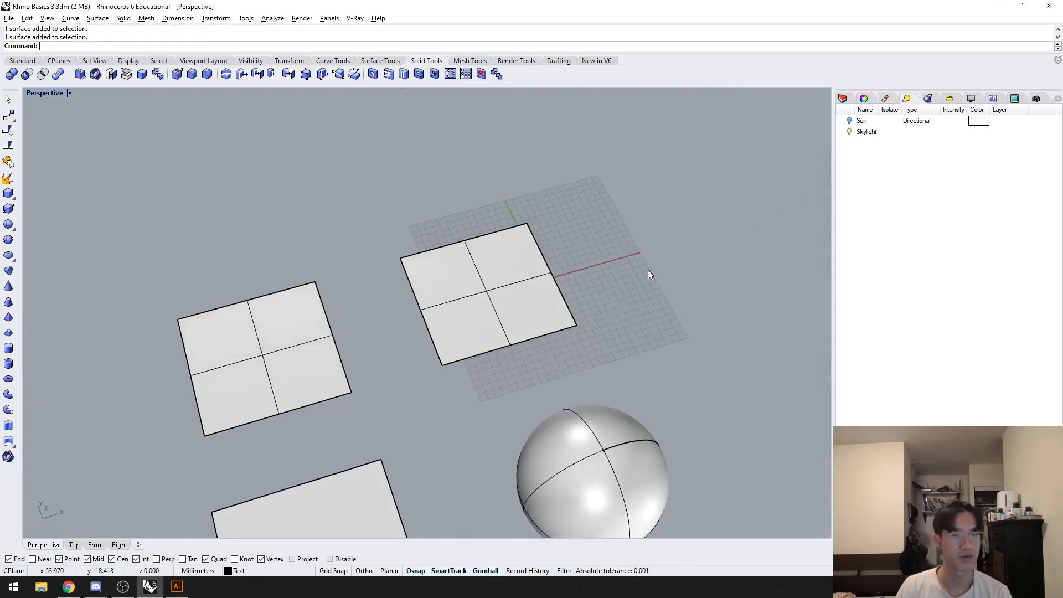
key("ctrl+z")
Step: Select the plain surface and the surface with four holes in turn to compare them
scroll(649, 217, "up", 5)
left_click(178, 309)
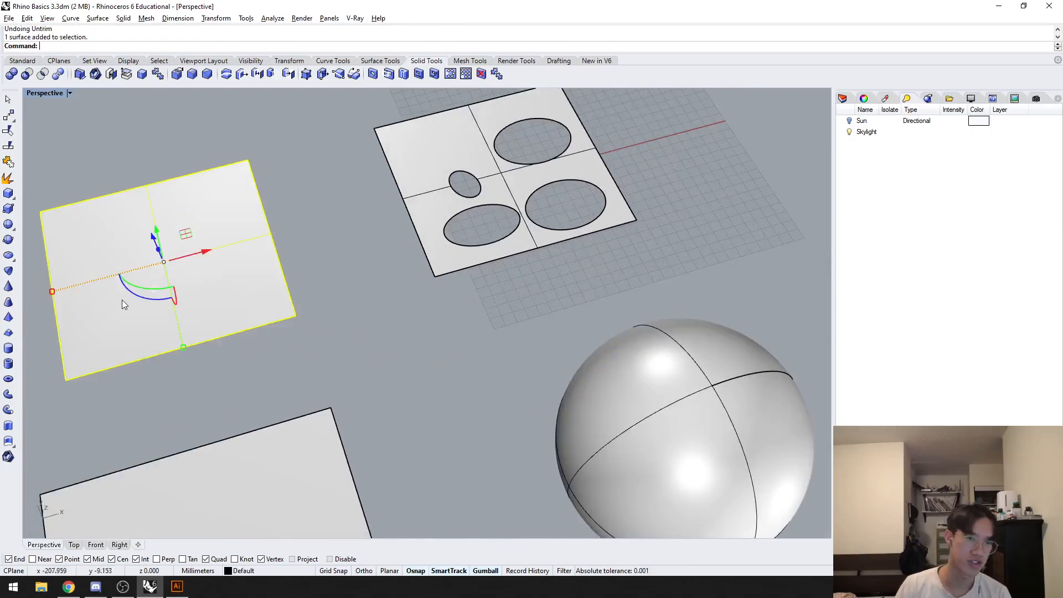
left_click(467, 209)
left_click(221, 249)
left_click(369, 323)
Step: Run the What command on the box and examine its object type in the description
scroll(328, 334, "down", 2)
right_click_drag(328, 334, 491, 296, "shift")
scroll(431, 277, "down", 3)
scroll(454, 284, "up", 2)
left_click(354, 331)
type("What")
key("Return")
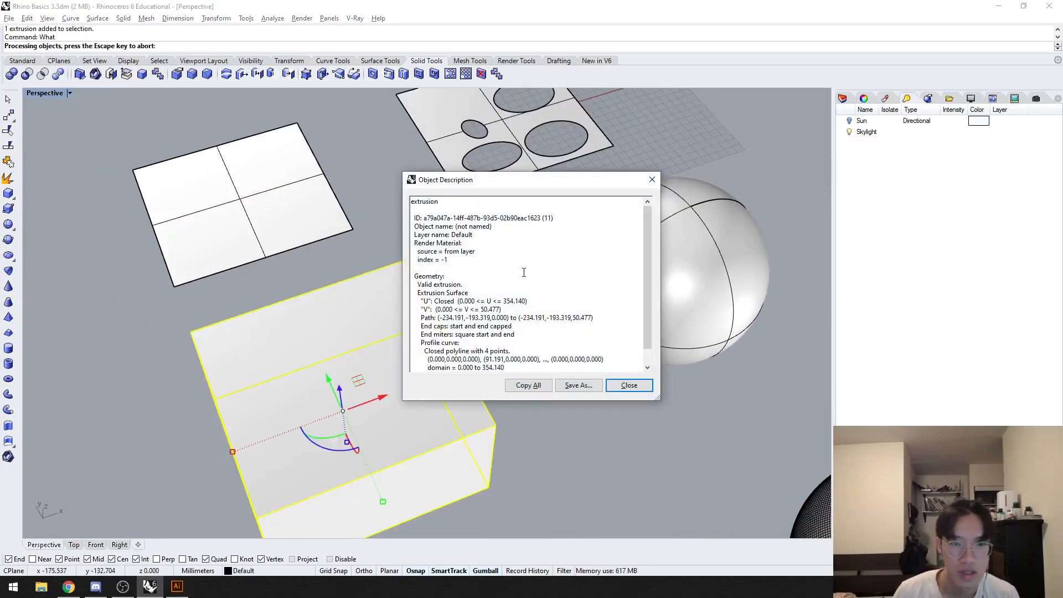
left_click_drag(414, 286, 463, 285)
left_click(629, 385)
Step: Examine the sphere's object description with the What command and deselect the sphere
left_click(682, 305)
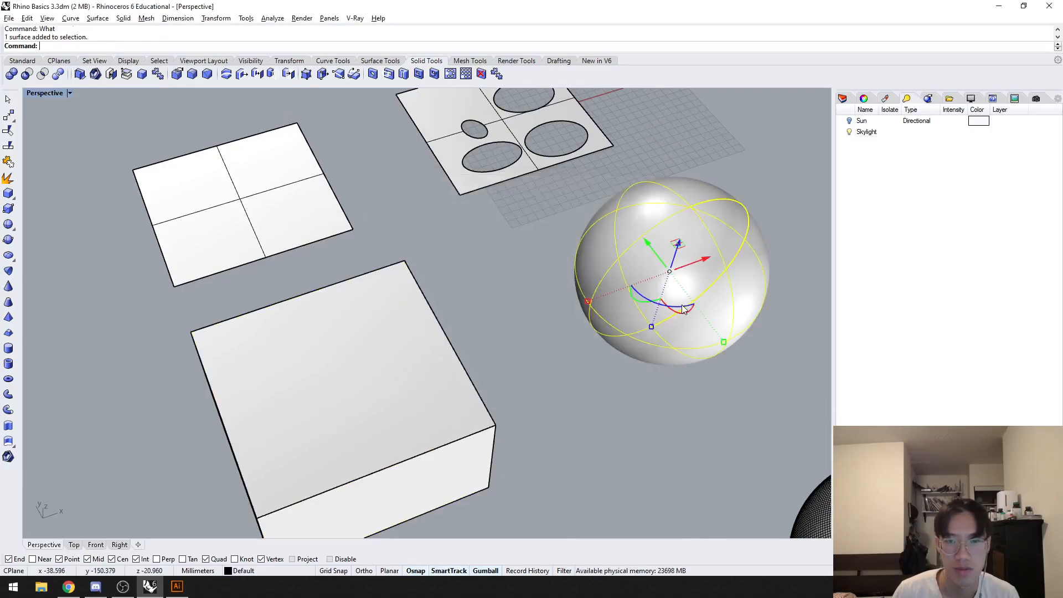
key("Return")
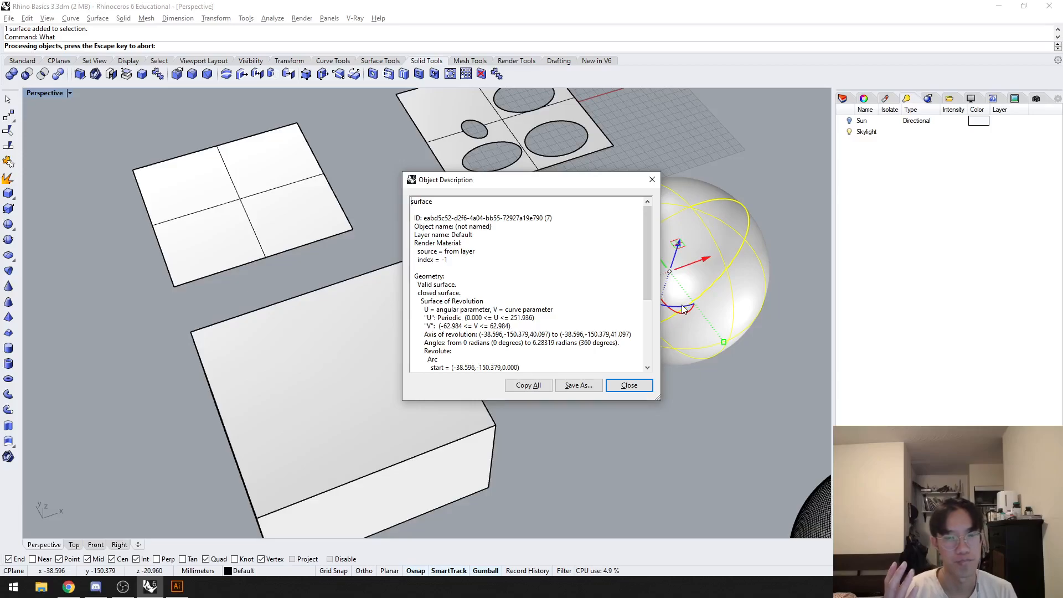
key("Escape")
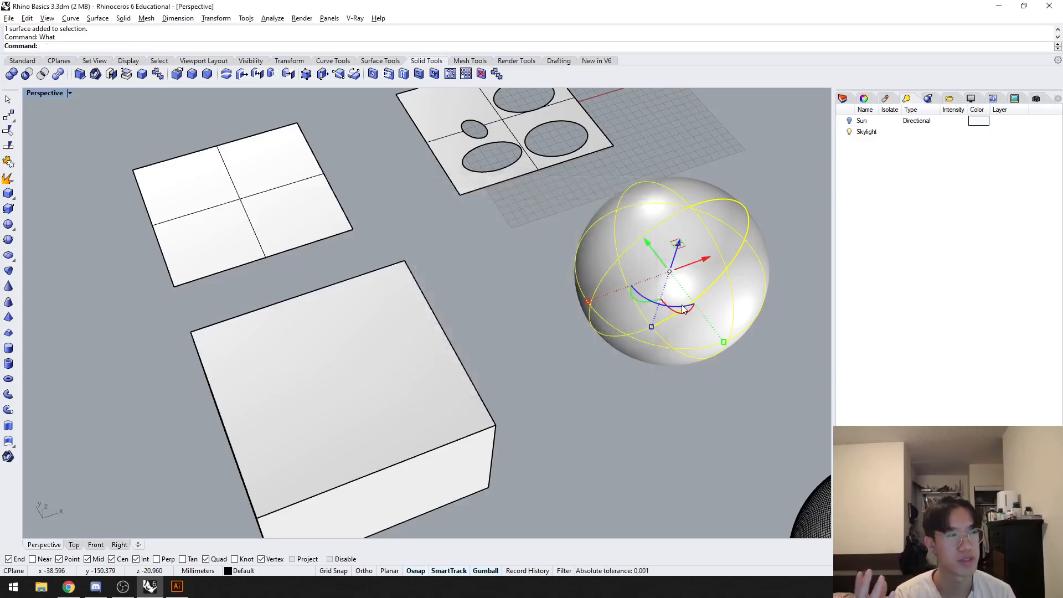
left_click(500, 342)
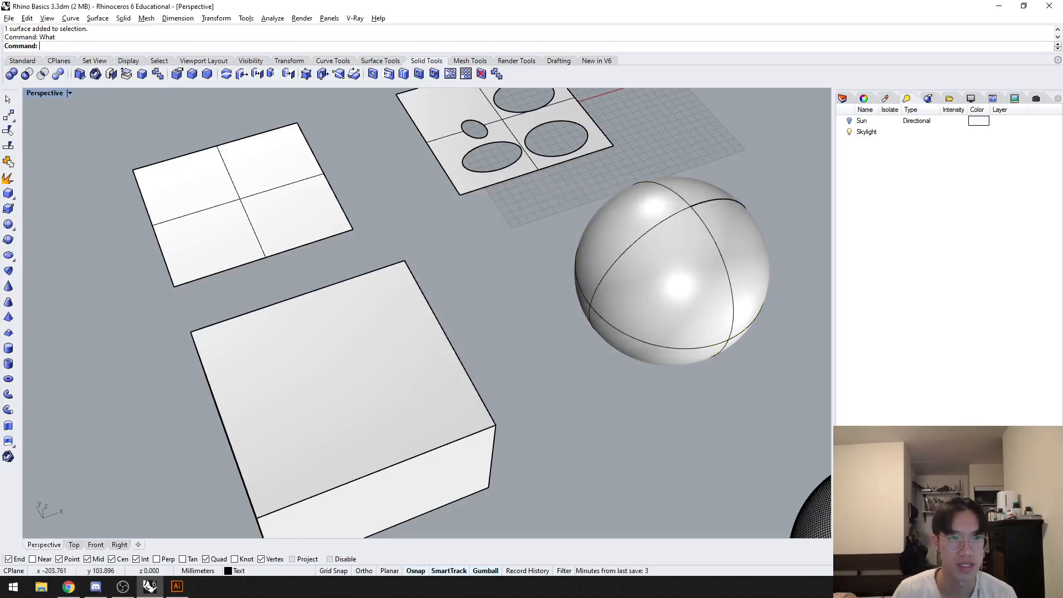
type("B")
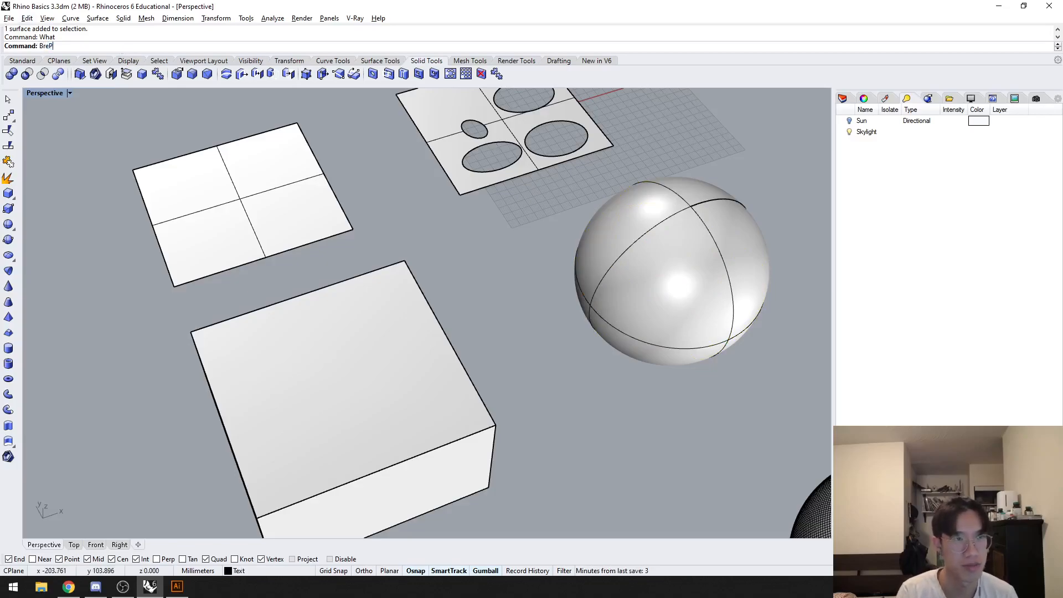
type("rep")
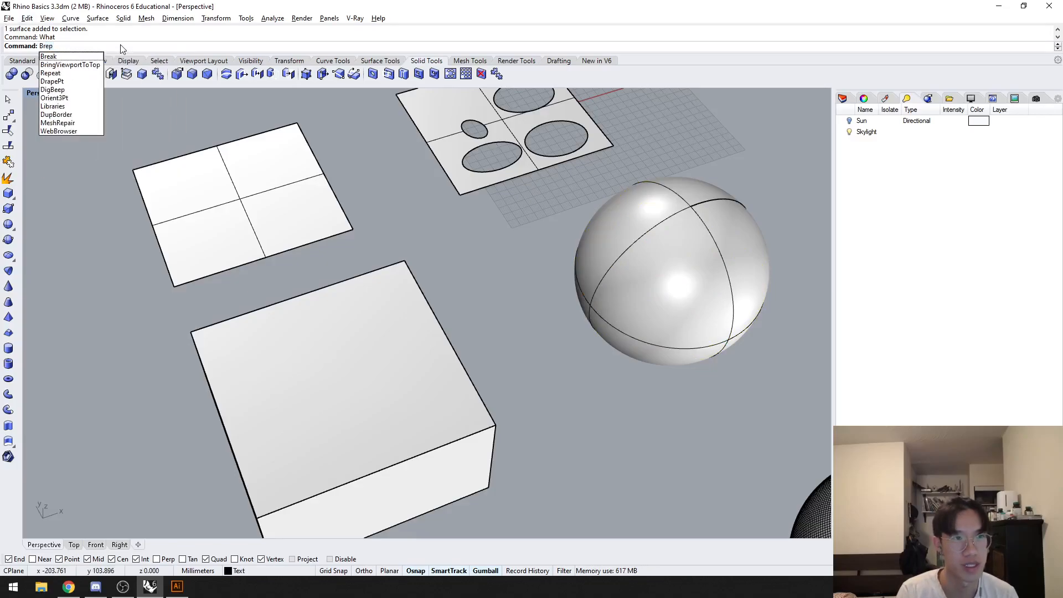
key("Escape")
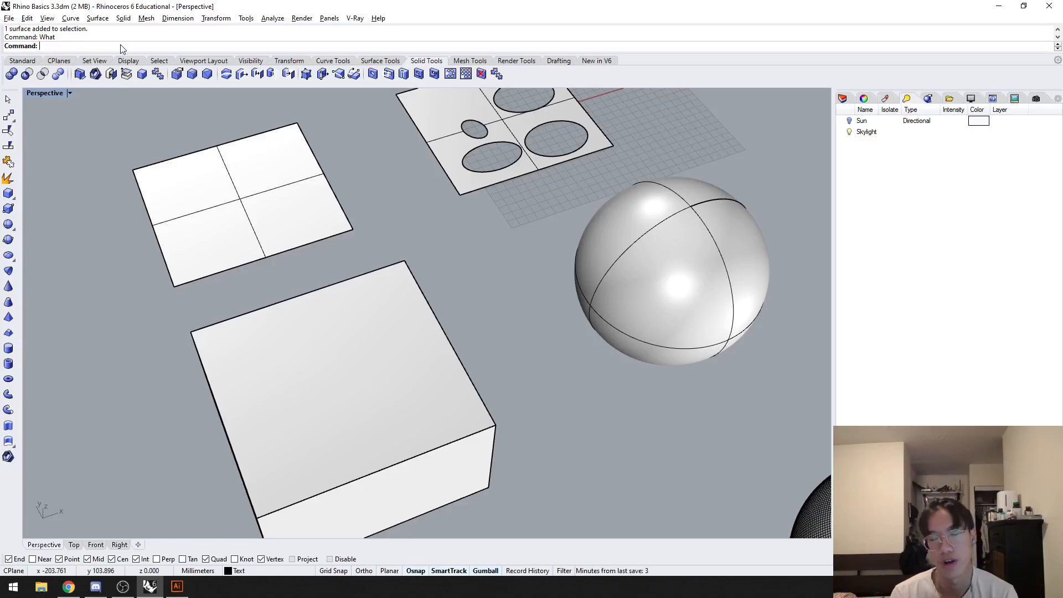
Step: Explode the extruded box into separate surfaces and clear the selection
right_click_drag(329, 315, 404, 304)
left_click(515, 234)
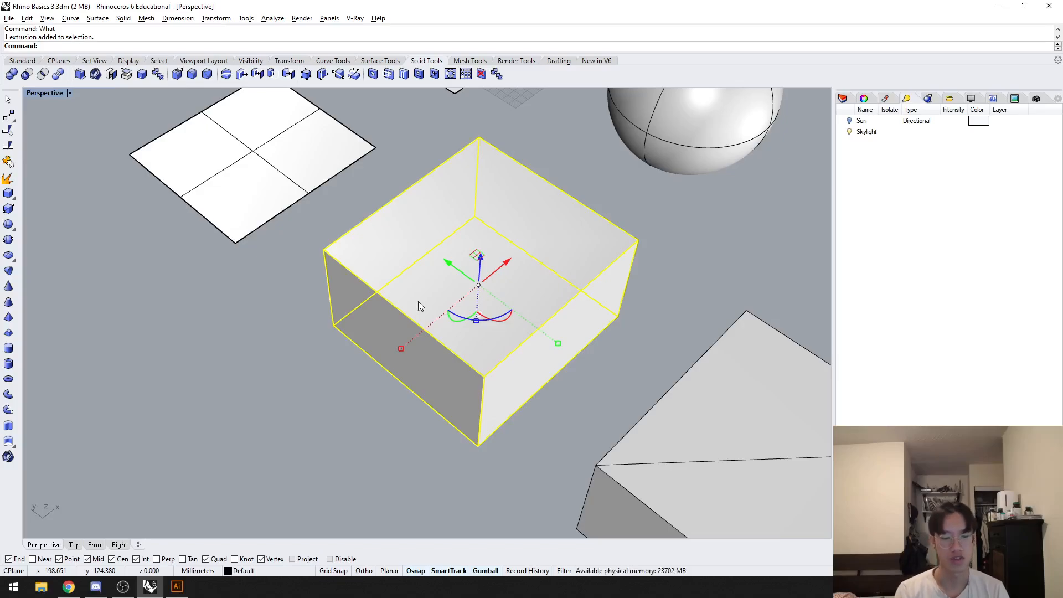
type("plode")
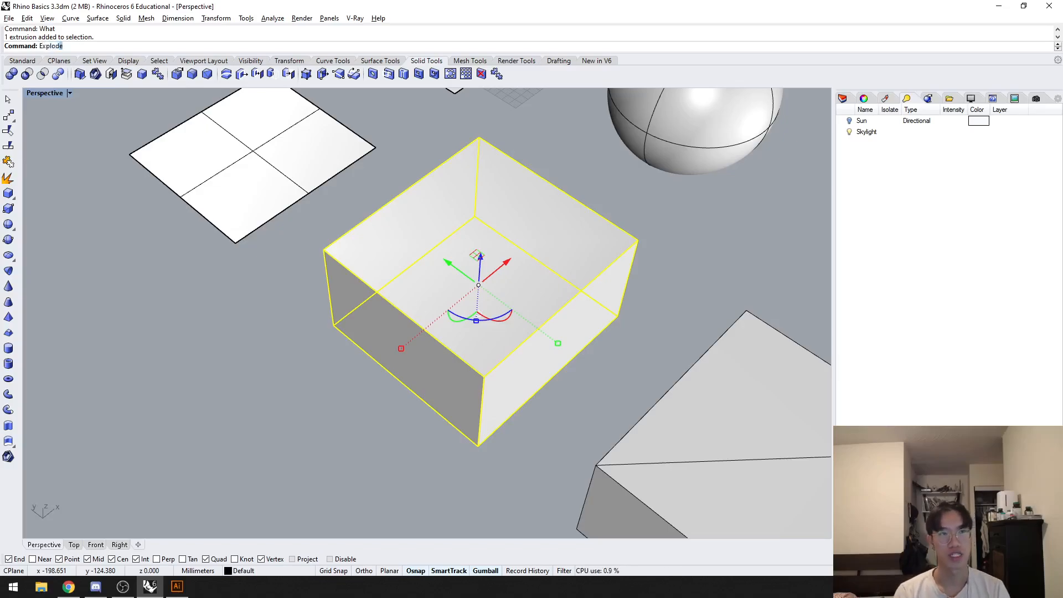
key("Return")
key("Escape")
Step: Move the exploded box's top face upward and two adjacent side faces outward, and deselect them
left_click(443, 309)
left_click_drag(482, 230, 488, 191)
left_click(566, 340)
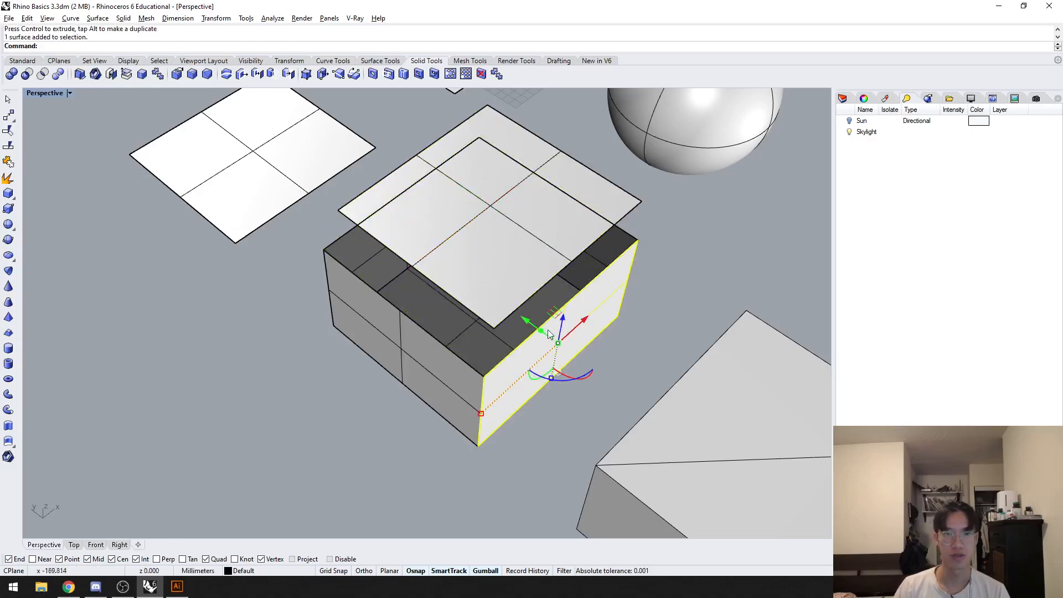
left_click_drag(566, 341, 586, 352)
left_click(422, 330)
left_click_drag(422, 330, 379, 362)
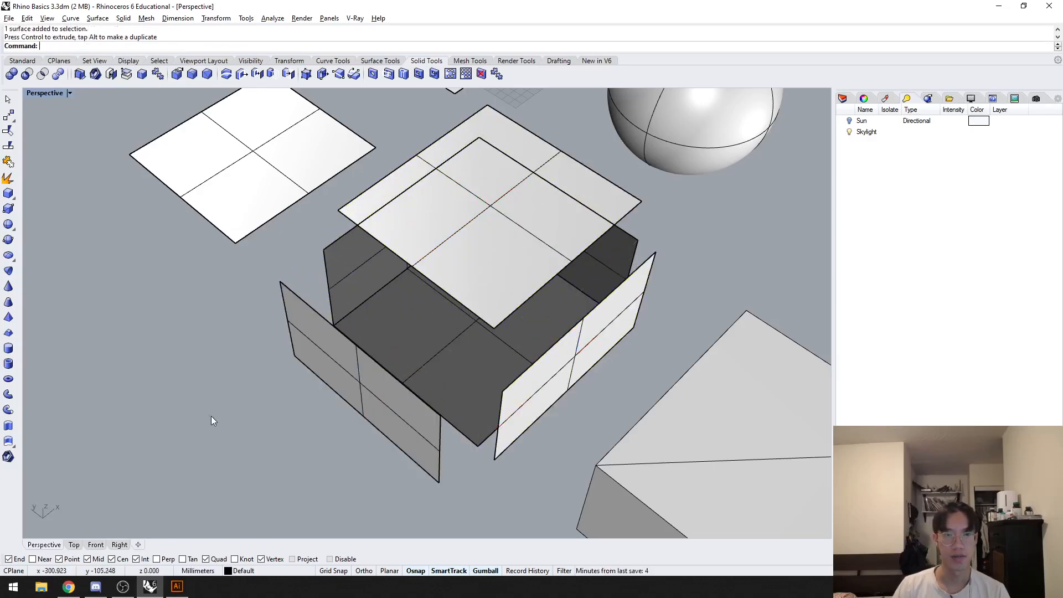
left_click(211, 416)
Step: Raise the exploded box's detached top face a little further above the other faces
right_click_drag(415, 424, 367, 380)
scroll(368, 382, "up", 5)
scroll(455, 395, "down", 3)
right_click_drag(456, 395, 499, 375)
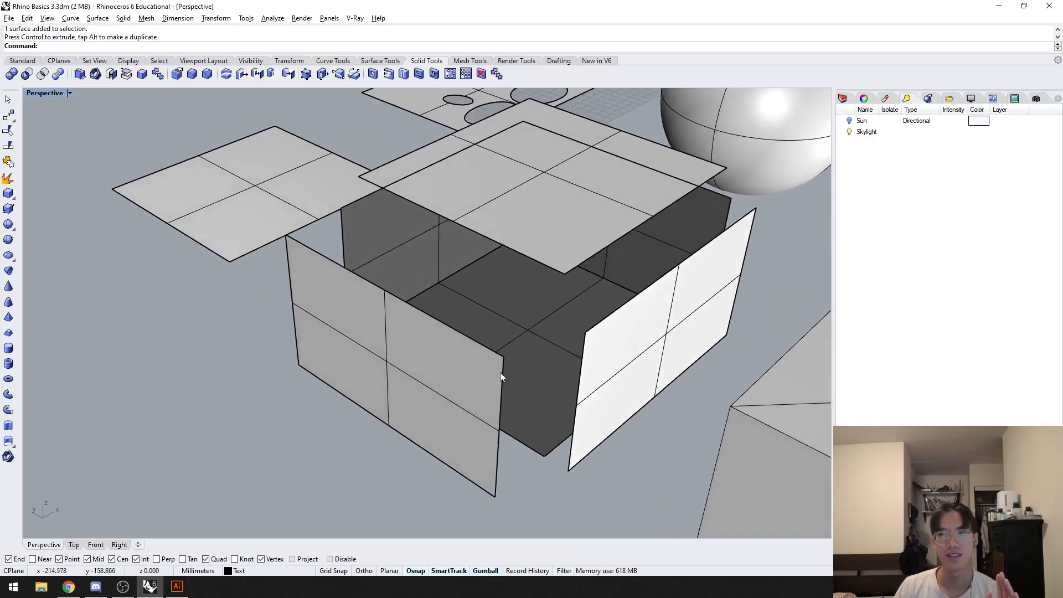
left_click(547, 251)
left_click_drag(546, 135, 547, 113)
right_click_drag(574, 152, 528, 350)
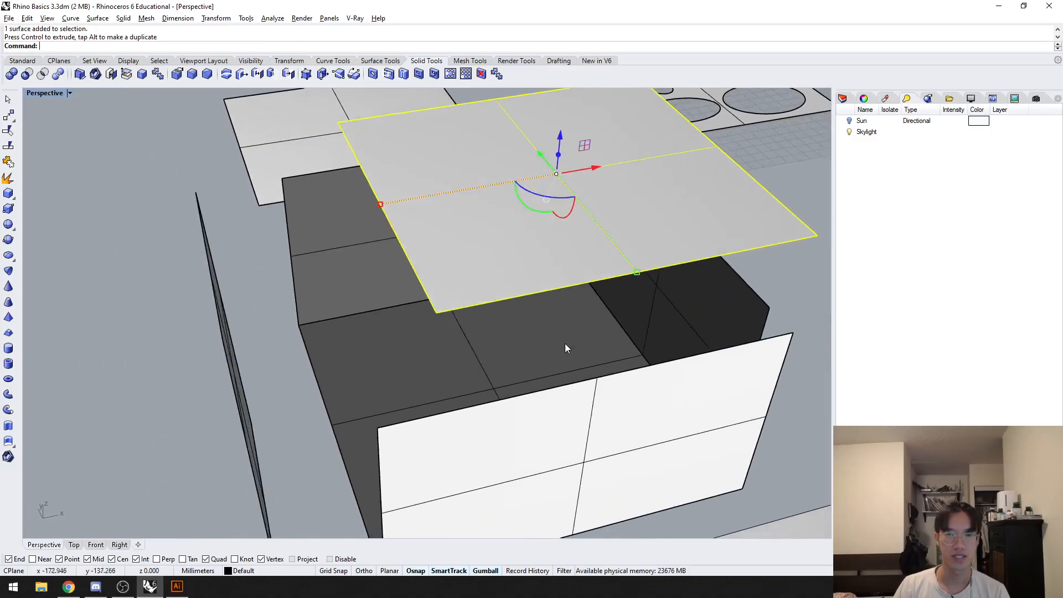
Step: Open the viewport display settings and look through the list of available panels
left_click(971, 98)
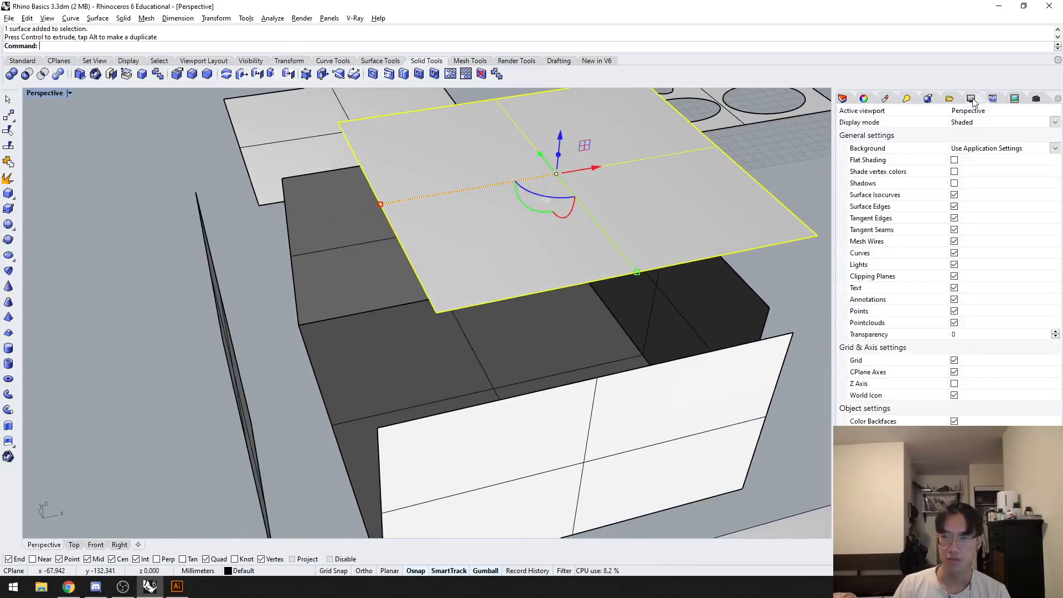
left_click(330, 18)
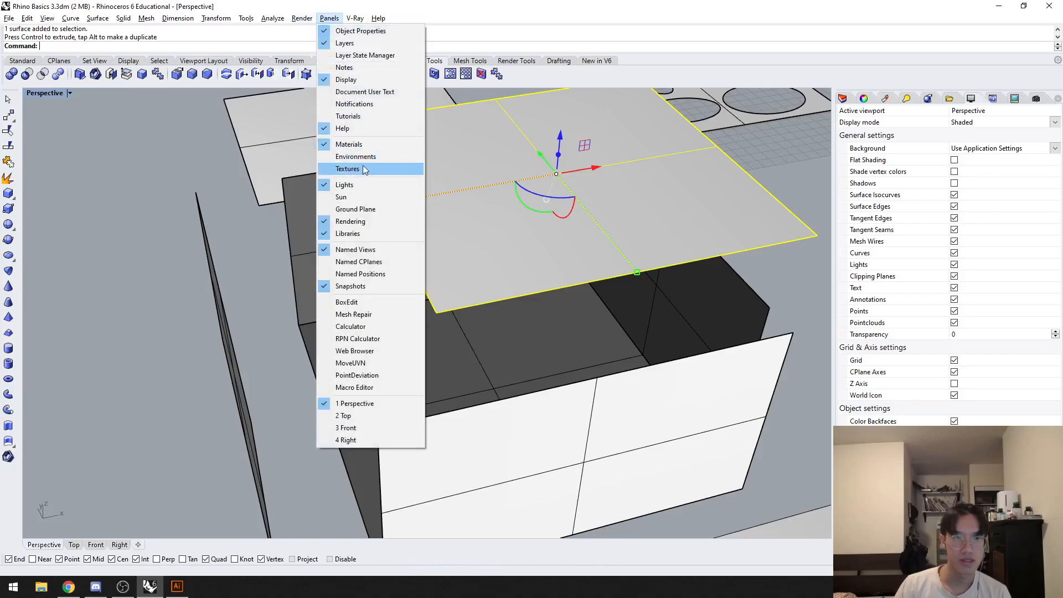
left_click(922, 3)
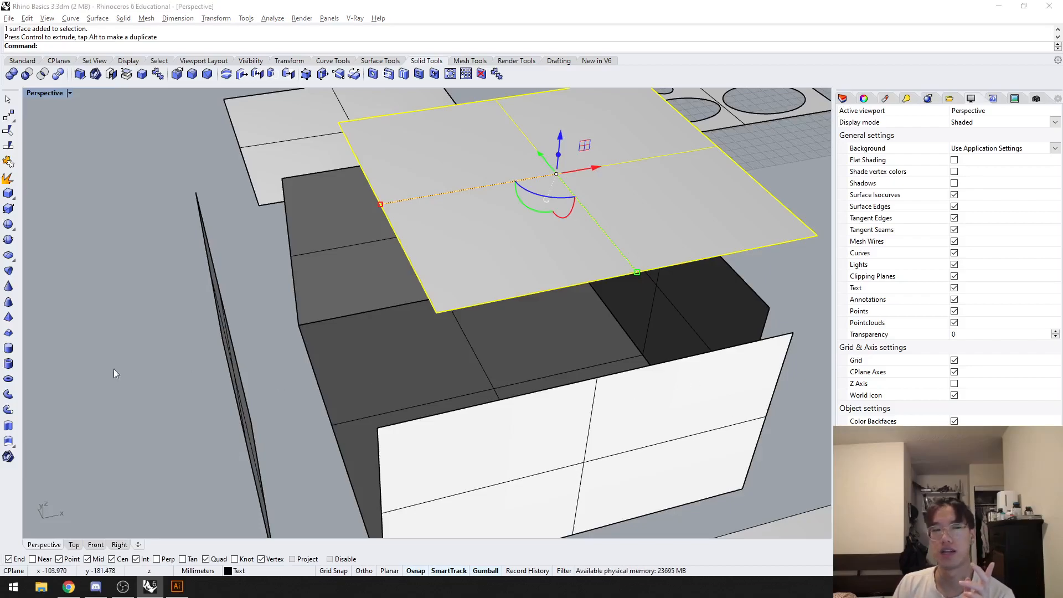
Step: Examine the normal and UV directions of the detached top face with the Dir command
left_click(194, 402)
right_click_drag(388, 363, 457, 352)
scroll(457, 352, "down", 6)
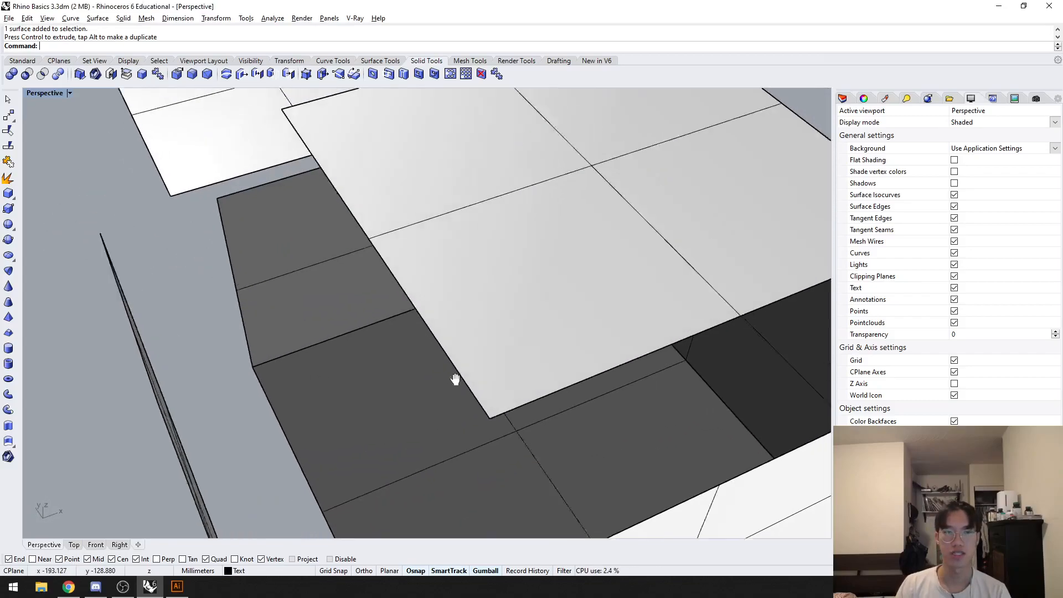
left_click(501, 308)
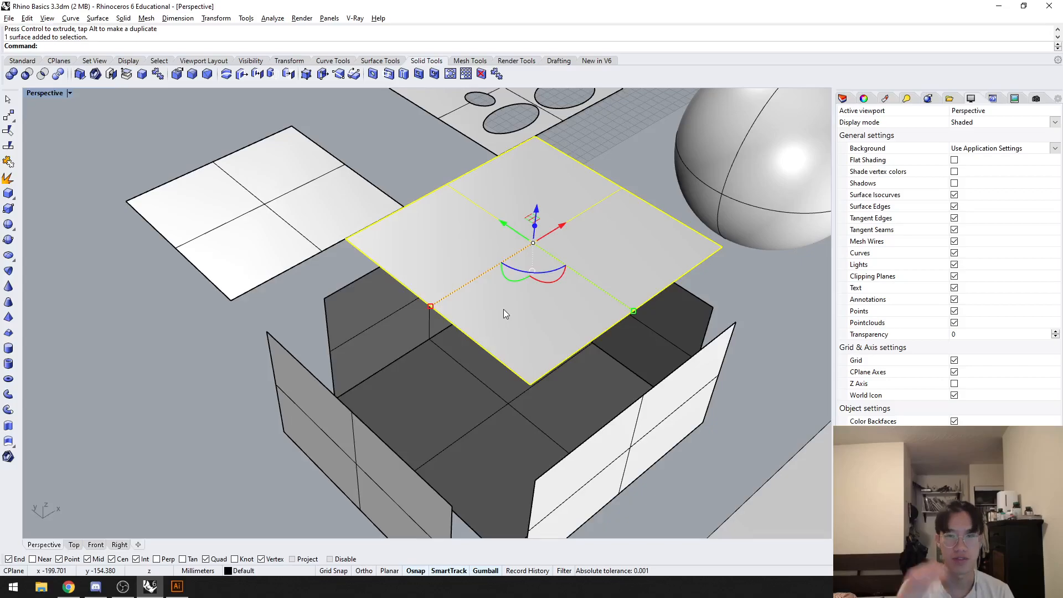
type("Dir")
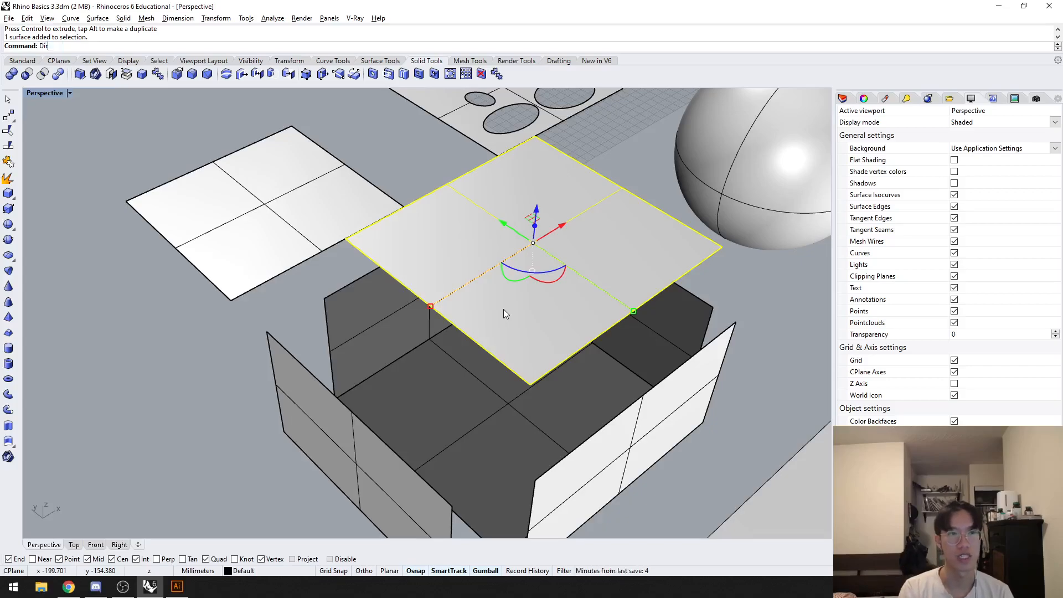
key("Return")
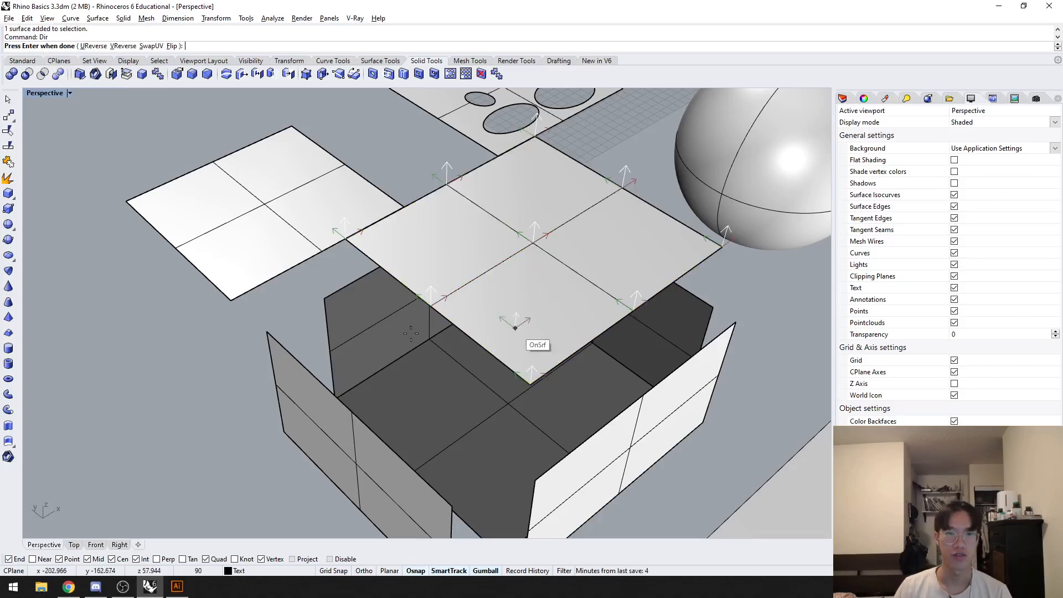
right_click_drag(555, 248, 461, 304)
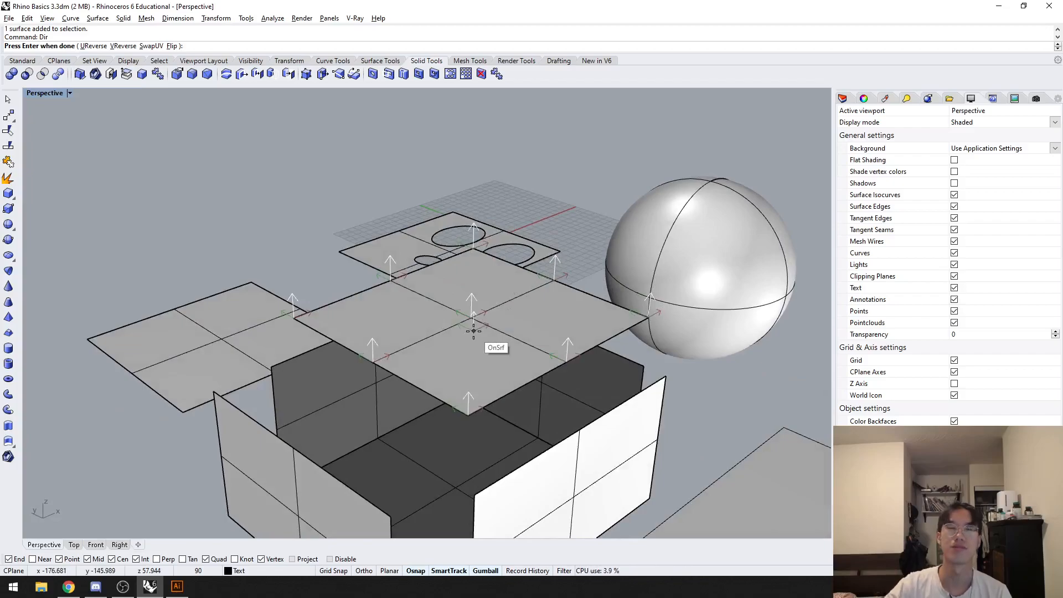
key("Return")
Step: Examine the separated box faces from several angles and deselect the top face
mouse_move(474, 331)
right_mouse_down()
mouse_move(470, 355)
mouse_move(477, 333)
mouse_move(466, 345)
right_mouse_up()
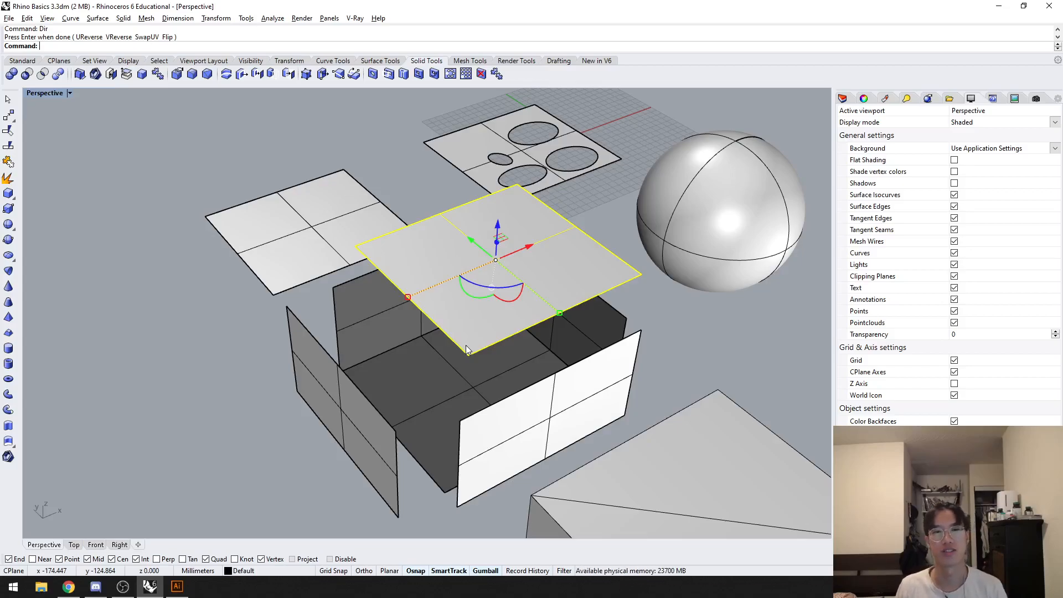
right_click_drag(513, 358, 592, 341, "shift")
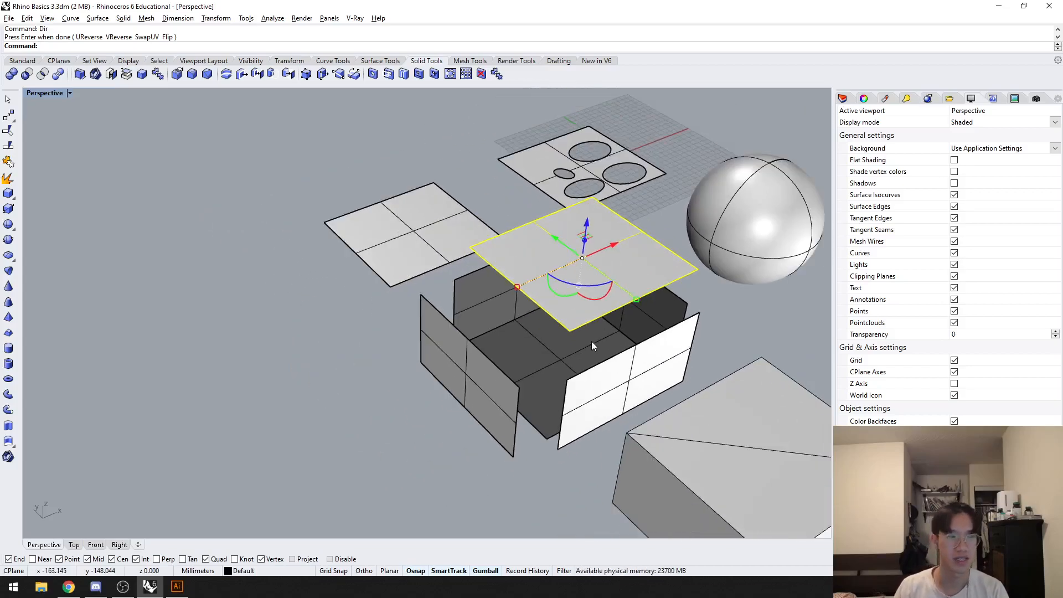
scroll(592, 341, "up", 5)
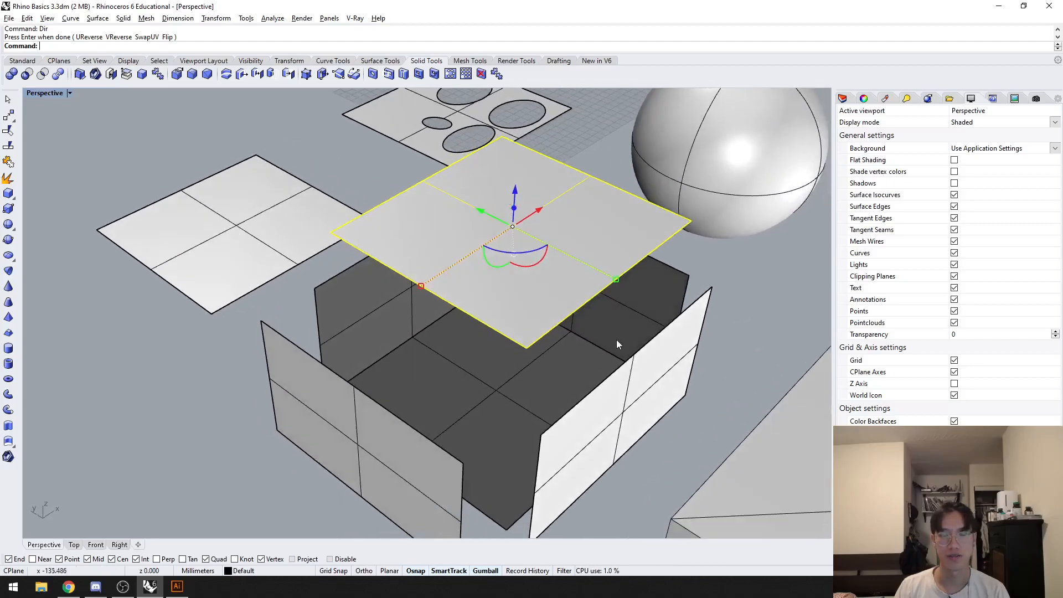
right_click_drag(611, 340, 577, 319, "shift")
left_click(710, 278)
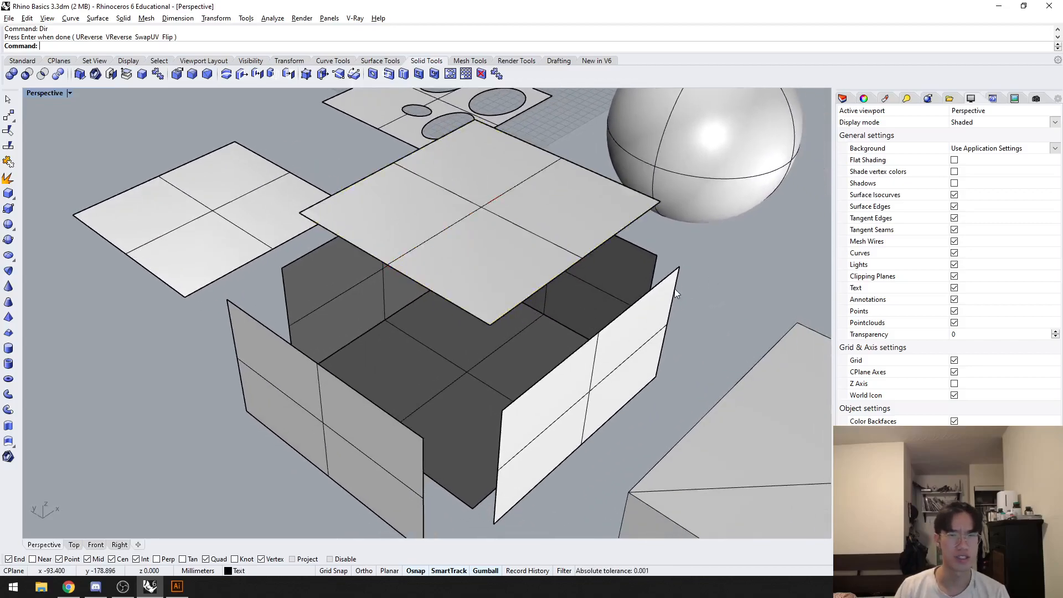
right_click_drag(710, 320, 535, 321)
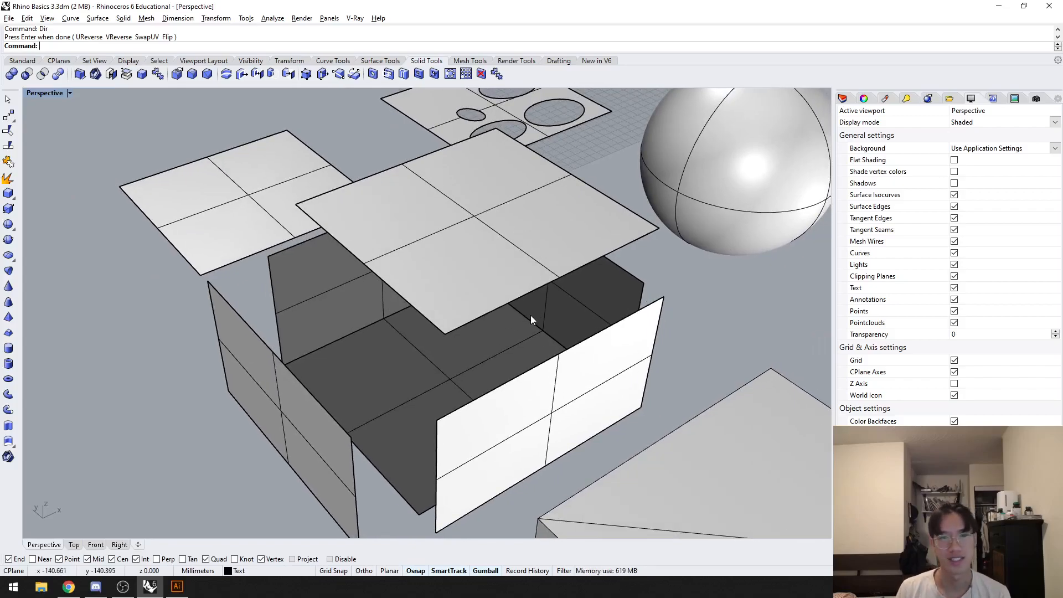
right_click_drag(499, 327, 479, 346)
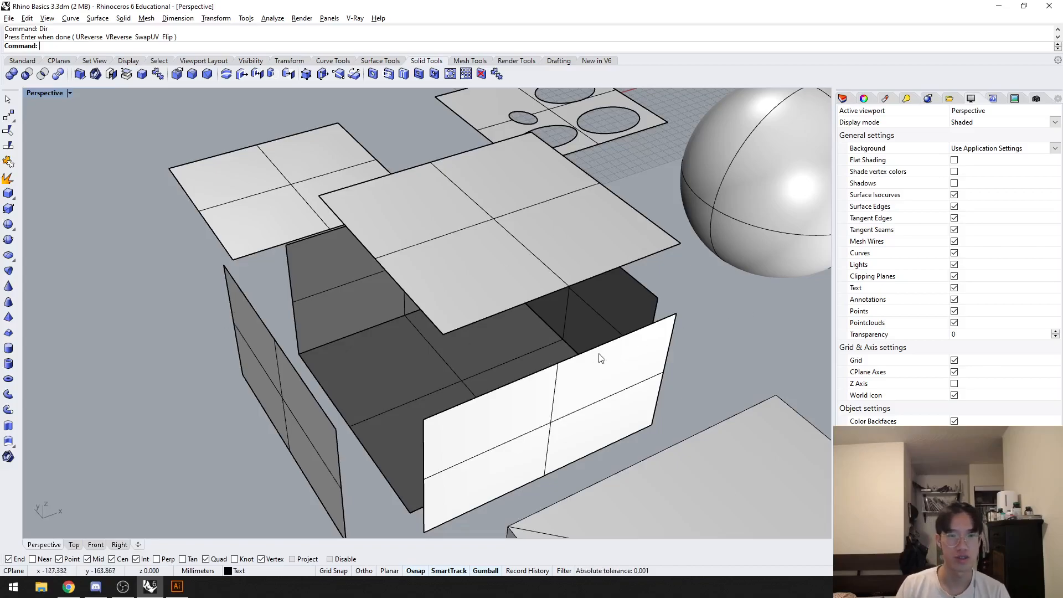
Step: Join the box's bottom face and the two side faces left in place into one open polysurface
right_click_drag(617, 352, 474, 353)
scroll(472, 348, "down", 2)
left_click(436, 332)
left_click(425, 292, "shift")
left_click(587, 298, "shift")
type("Joi")
key("Return")
Step: Run the What command on the joined faces and highlight the geometry type line in the object description
type("What")
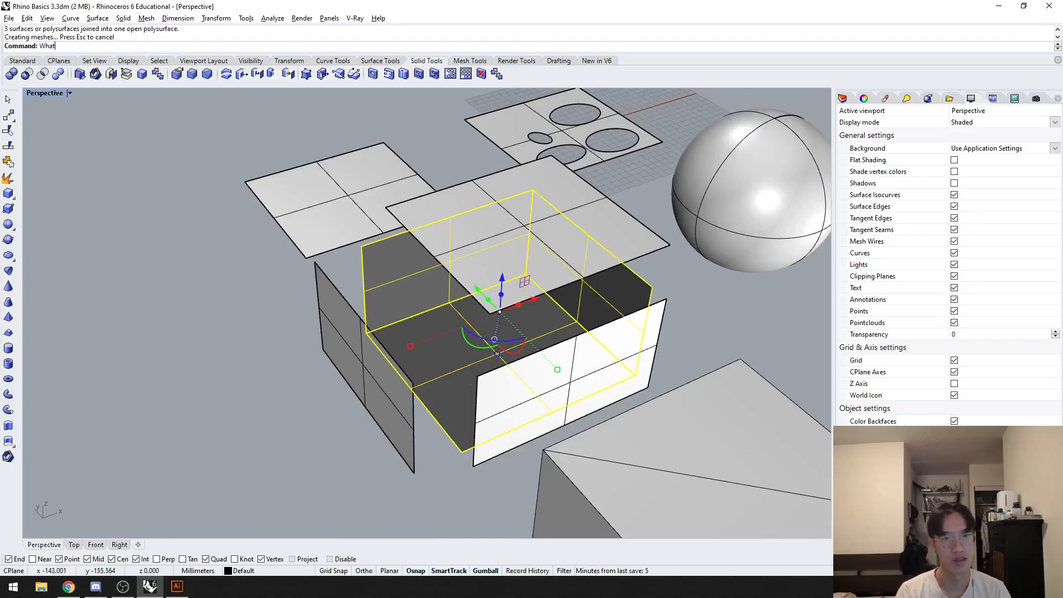
key("Return")
left_click_drag(427, 285, 515, 293)
left_click(462, 294)
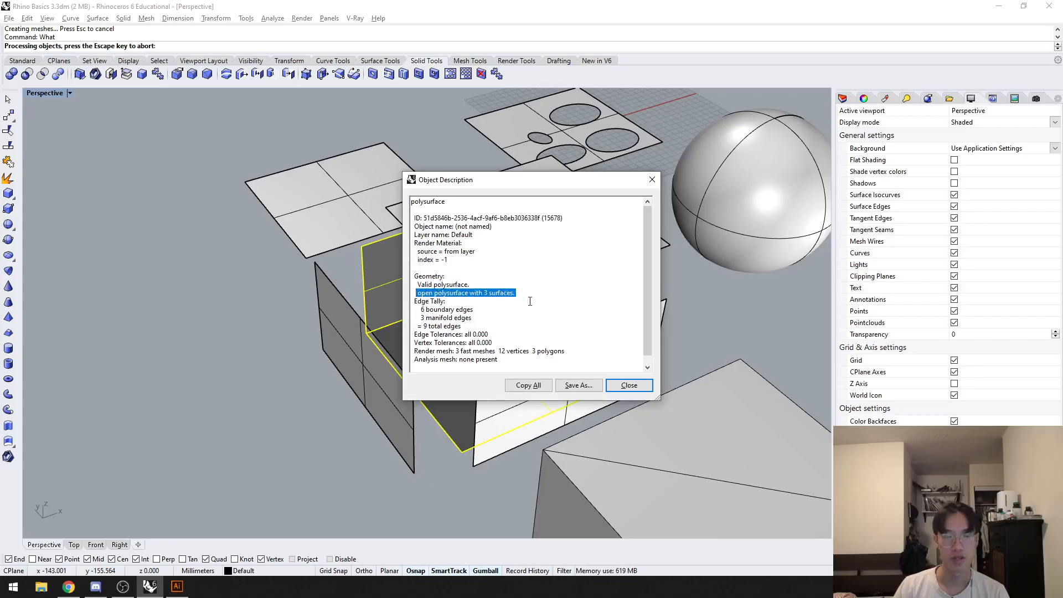
left_click(629, 385)
Step: Try moving the joined polysurface as one object and deselect it
right_click_drag(596, 332, 581, 323)
left_click_drag(547, 267, 473, 256)
left_click(719, 236)
right_click_drag(719, 235, 679, 247)
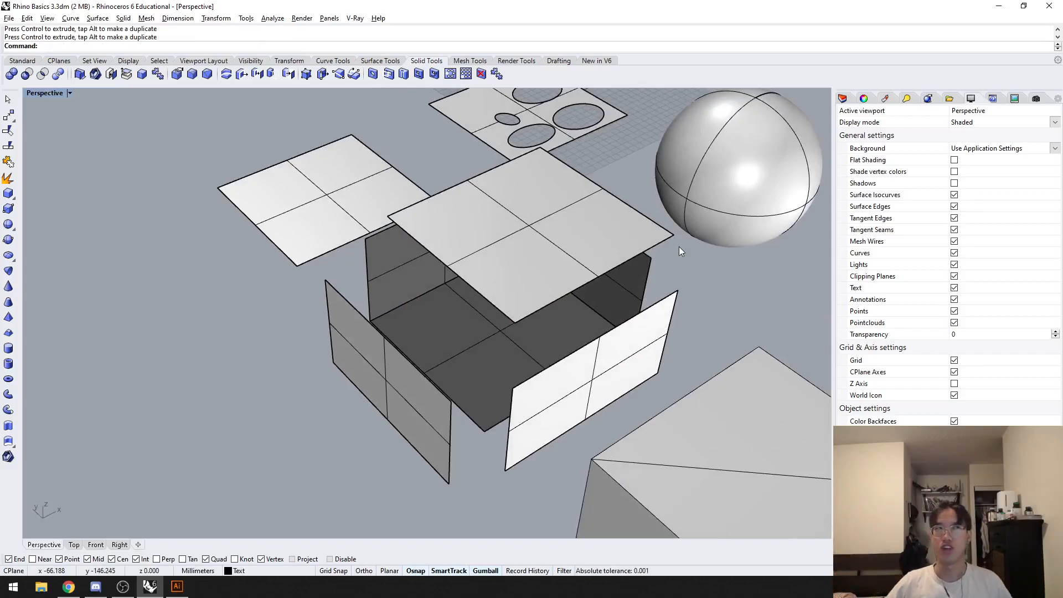
Step: Select individual surfaces in the scene to compare them and clear the selection
right_click_drag(679, 247, 561, 307)
left_click(561, 307)
right_click_drag(475, 338, 572, 328)
left_click(564, 317)
left_click(571, 284)
left_click(546, 316)
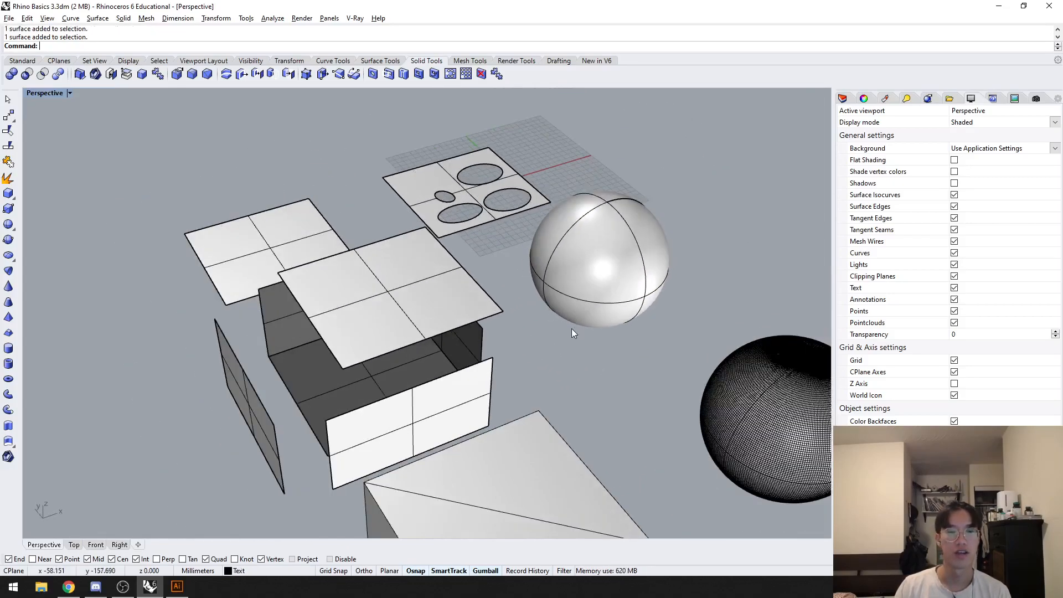
Step: Select the mesh box and the exploded box's detached side face in turn to compare mesh and surface
right_click_drag(564, 368, 535, 305, "shift")
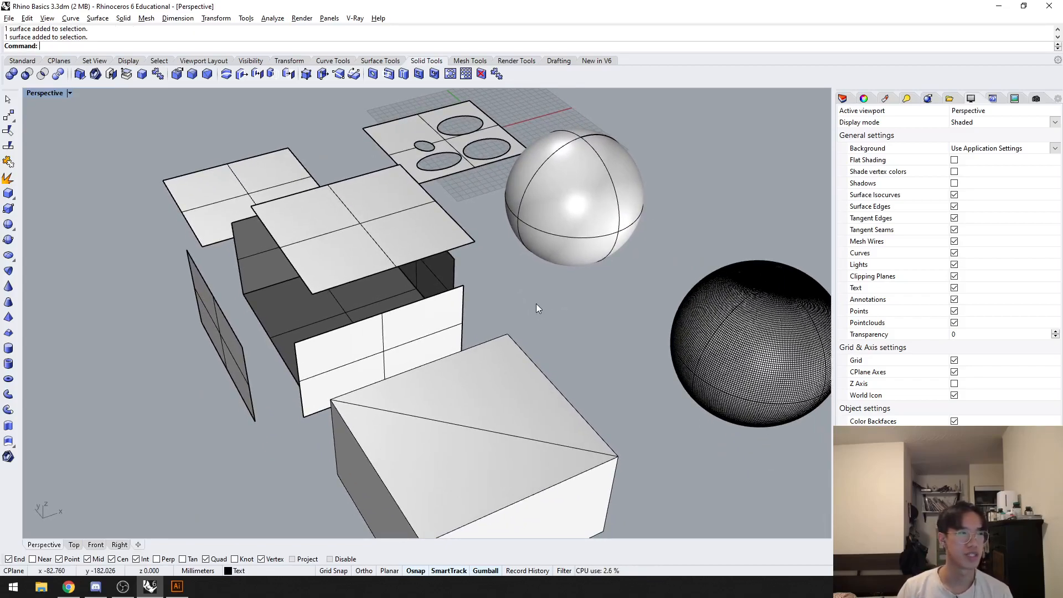
right_click_drag(559, 343, 537, 311, "shift")
left_click(476, 380)
right_click_drag(568, 387, 610, 262, "shift")
scroll(565, 277, "down", 3)
right_click_drag(521, 303, 576, 322)
left_click(373, 361)
left_click(457, 343)
left_click(382, 314)
right_click_drag(383, 332, 426, 378)
left_click(355, 294)
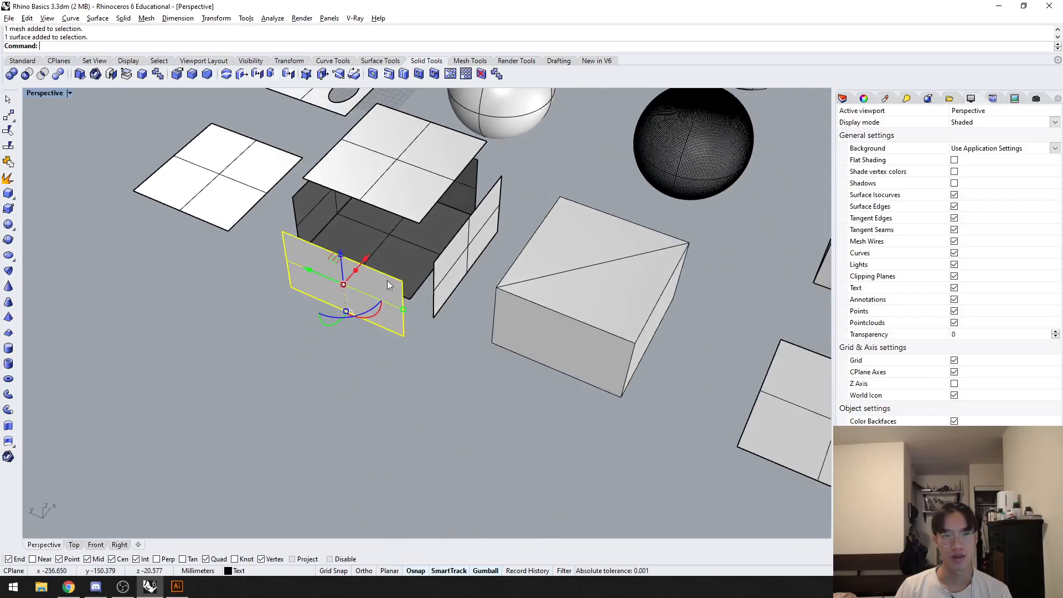
Step: Create a new box in place of the exploded one, snapping its base and height to the joined polysurface's corners
scroll(441, 293, "up", 8)
scroll(461, 284, "down", 6)
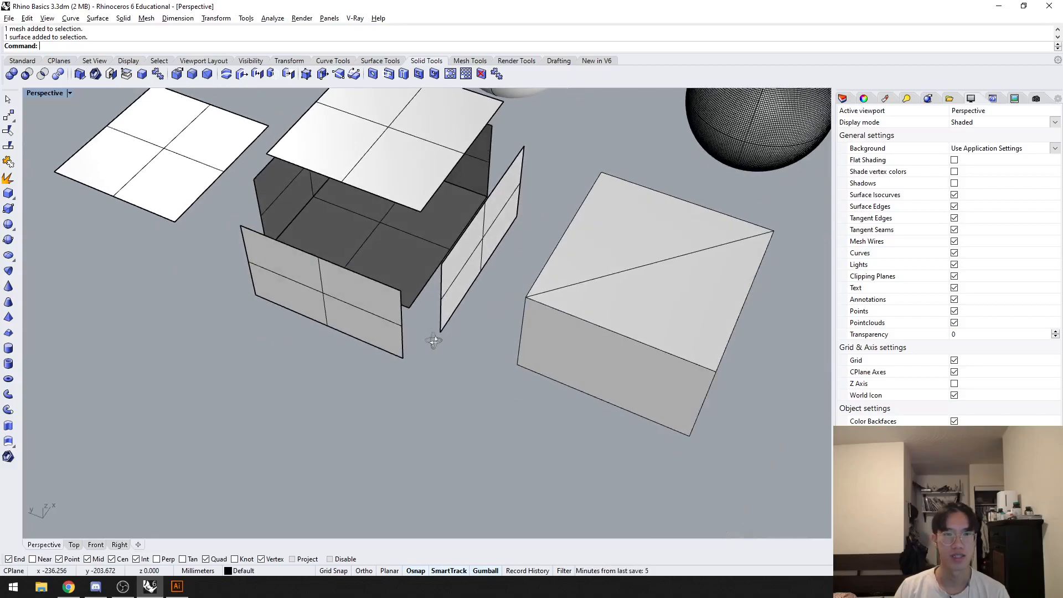
type("box")
key("Return")
left_click(253, 179)
right_click_drag(440, 197, 470, 195)
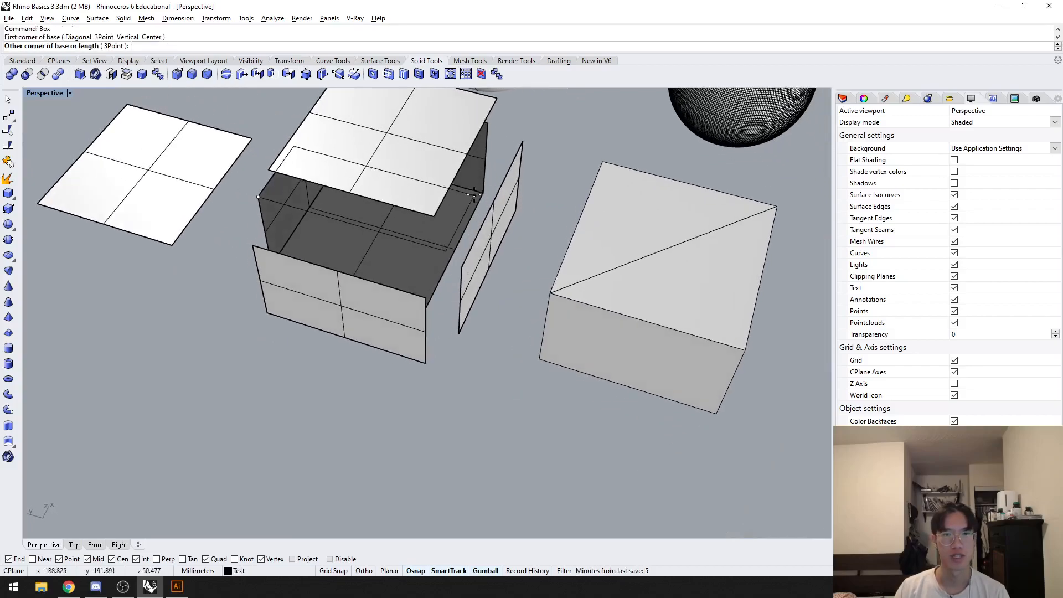
left_click(482, 194)
left_click(483, 194)
left_click(454, 242)
Step: Delete the loose faces and the joined polysurface around the new box, undoing one wrong deletion and keeping the box
left_click_drag(500, 374, 306, 150)
left_click(378, 226, "ctrl")
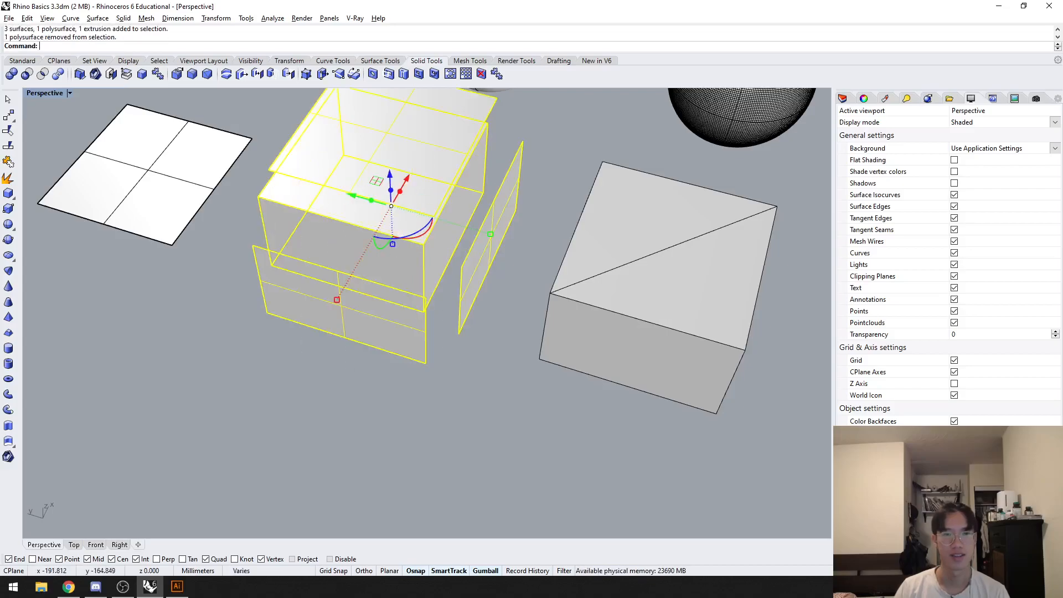
key("Delete")
right_click_drag(481, 331, 472, 326)
key("ctrl+z")
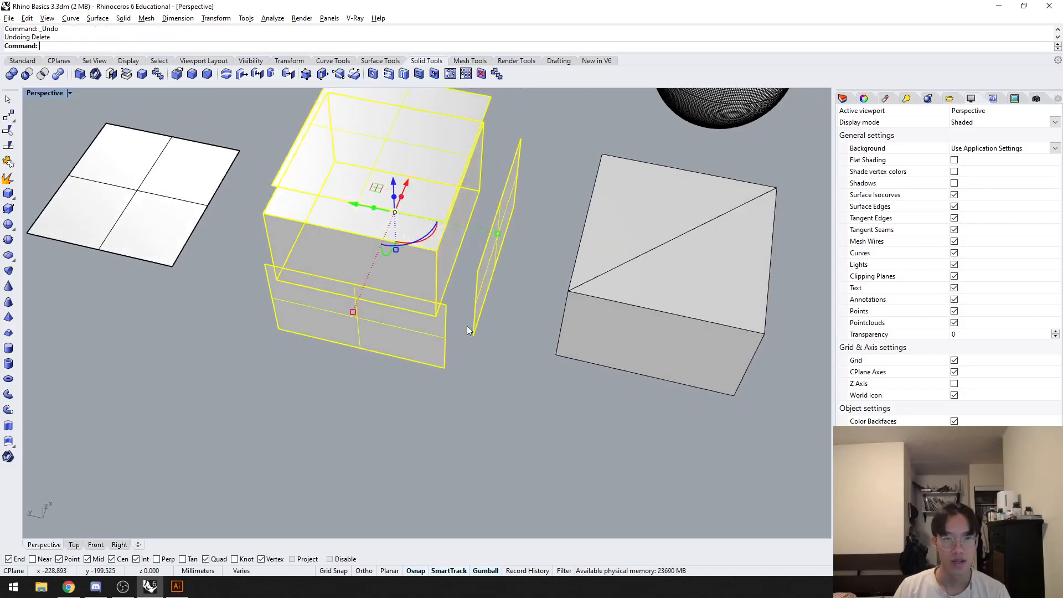
left_click(438, 254, "ctrl")
key("Delete")
Step: Select the new extruded box and the mesh box in turn to compare them, and clear the selection
scroll(450, 298, "down", 3)
right_click_drag(487, 288, 392, 343)
scroll(403, 322, "up", 2)
left_click(318, 303)
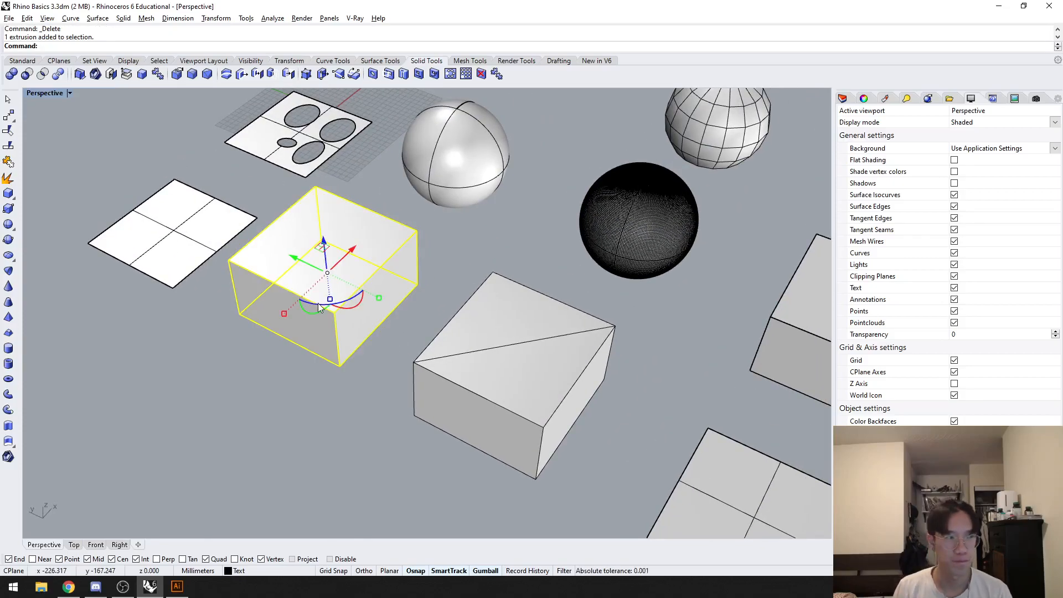
left_click(348, 351)
left_click(440, 387)
right_click_drag(291, 441, 354, 437)
left_click(354, 437)
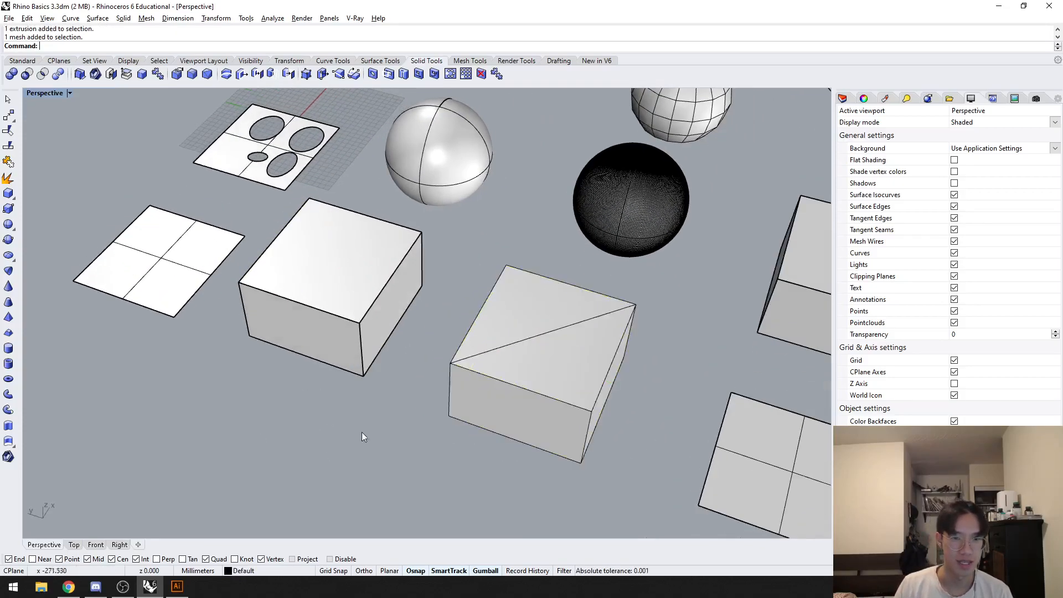
Step: Inspect the triangulated mesh box's object description with What, close the report and clear the selection
scroll(411, 408, "up", 2)
right_click_drag(411, 408, 393, 421, "shift")
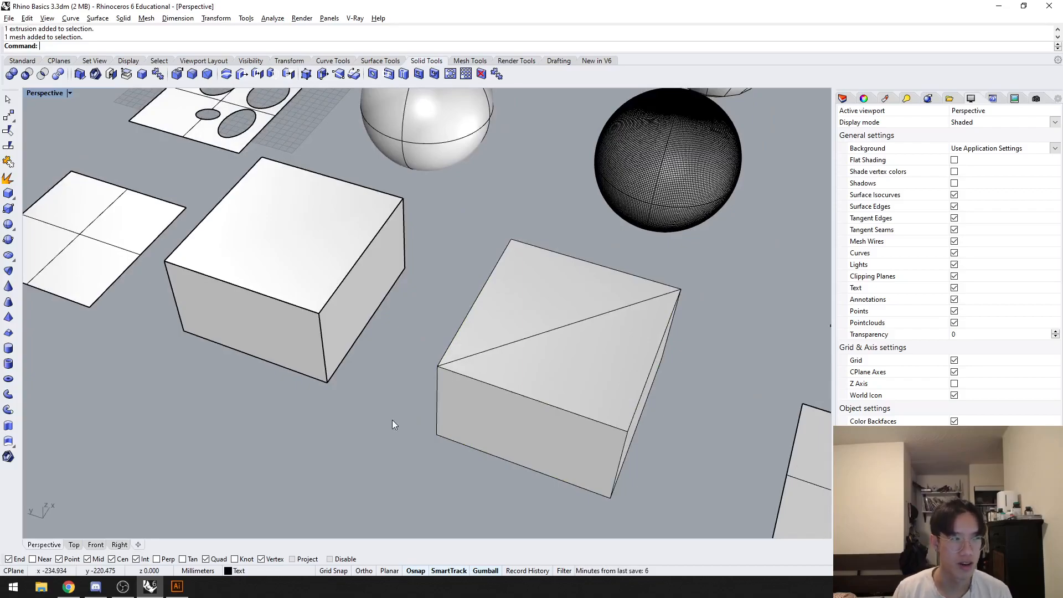
left_click(501, 380)
type("What")
key("Return")
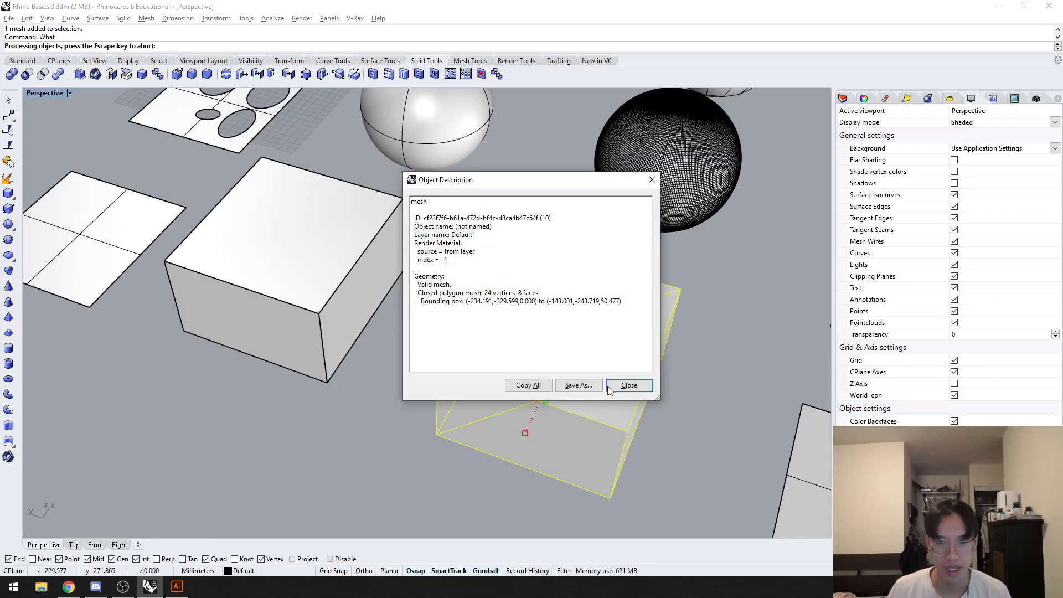
left_click(627, 383)
left_click(697, 387)
right_click_drag(697, 387, 664, 380)
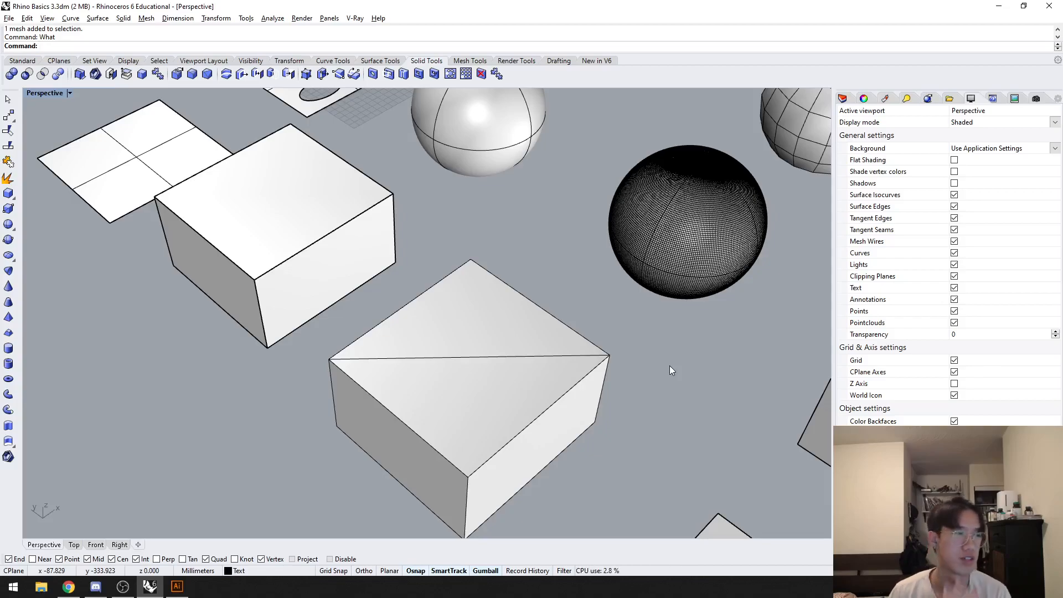
Step: Select the smooth surface sphere and the dense mesh sphere in turn, clear the selection and examine the dense mesh faces up close
right_click_drag(616, 327, 373, 231)
left_click(364, 187)
right_click_drag(364, 189, 346, 261)
left_click(603, 335)
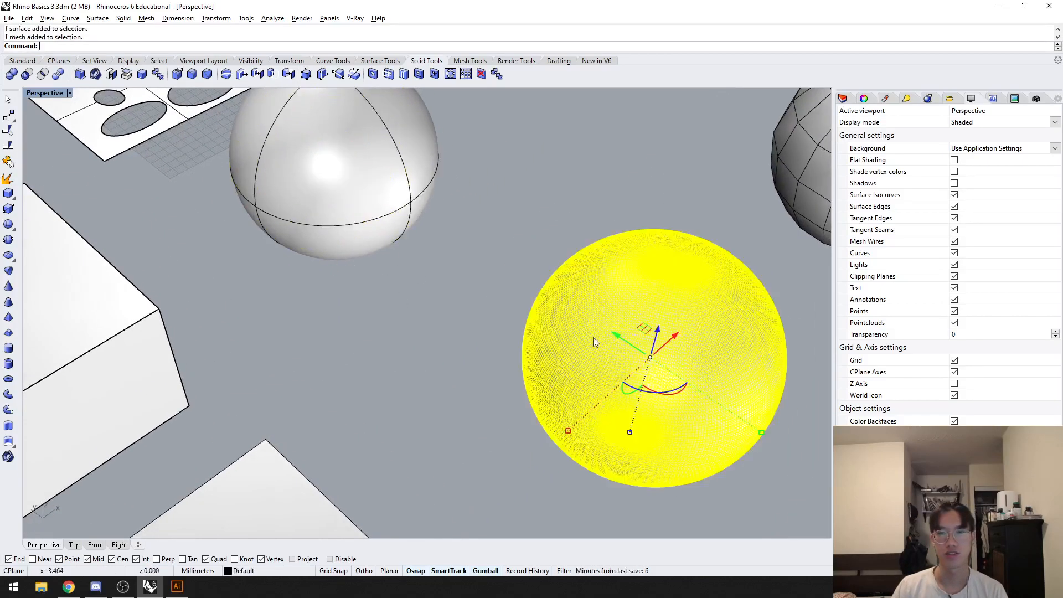
key("Escape")
scroll(524, 328, "up", 5)
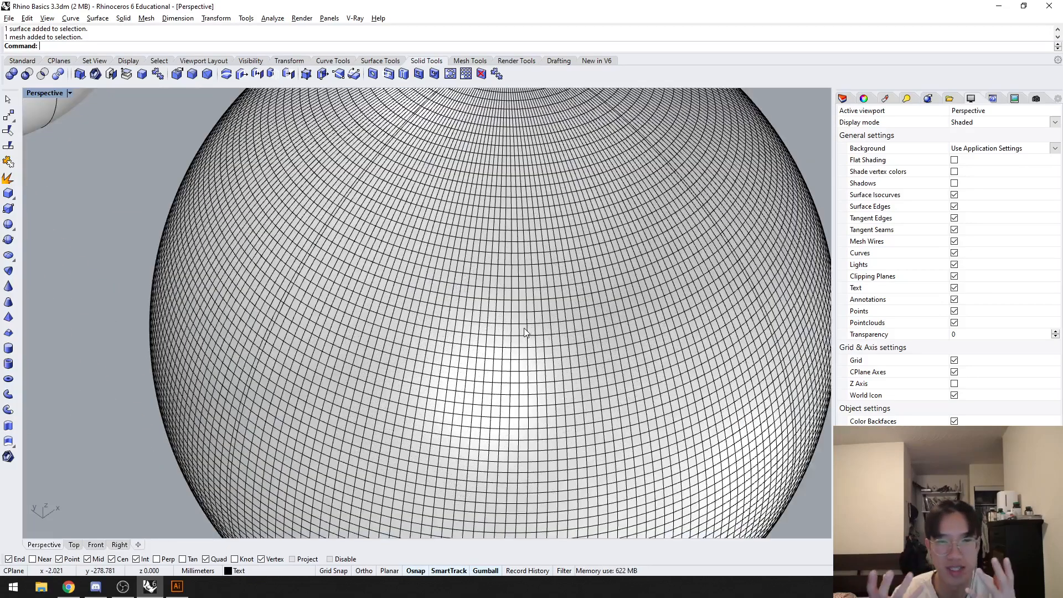
scroll(524, 328, "down", 5)
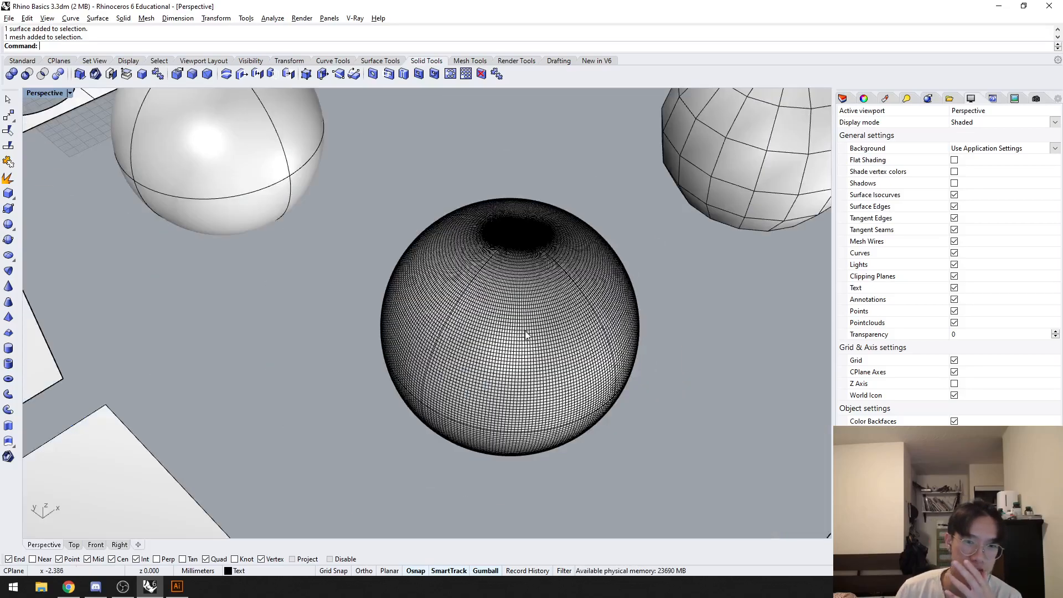
scroll(469, 326, "up", 5)
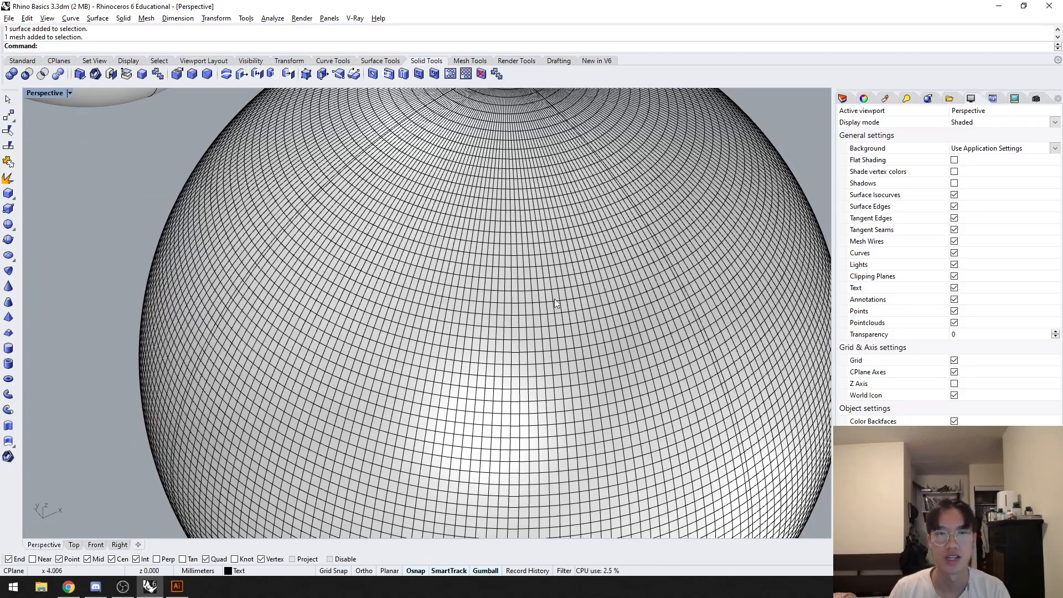
Step: Select the coarse mesh sphere to compare its larger facets with the dense one, and clear the selection
scroll(490, 305, "down", 3)
scroll(491, 303, "down", 3)
right_click_drag(456, 325, 412, 331)
scroll(421, 321, "up", 2)
left_click(434, 308)
left_click(336, 342)
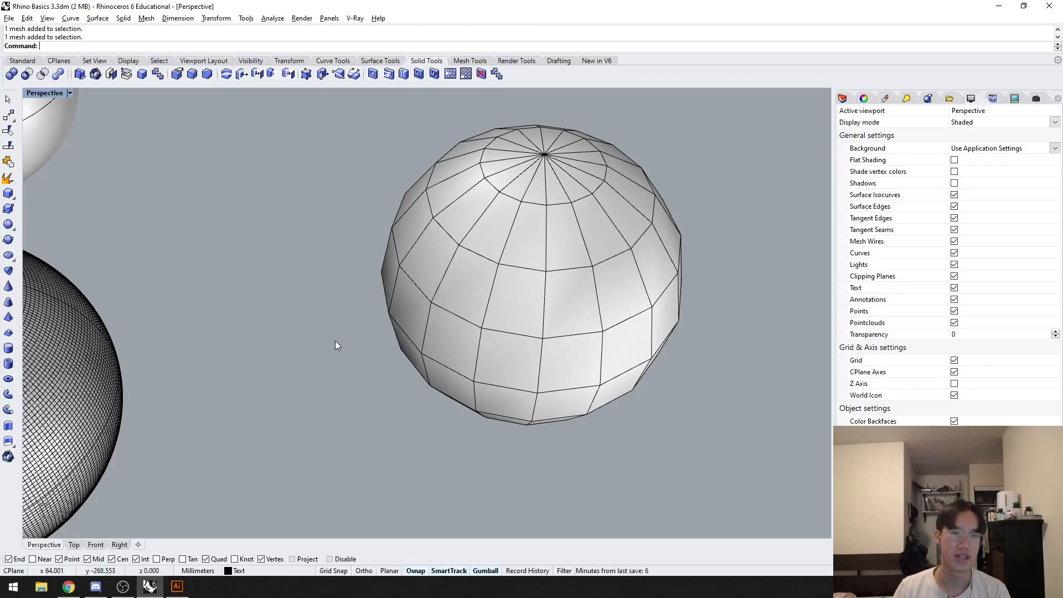
Step: Select the smooth surface sphere beside the dense mesh sphere to compare them, and clear the selection
right_click_drag(259, 371, 412, 368)
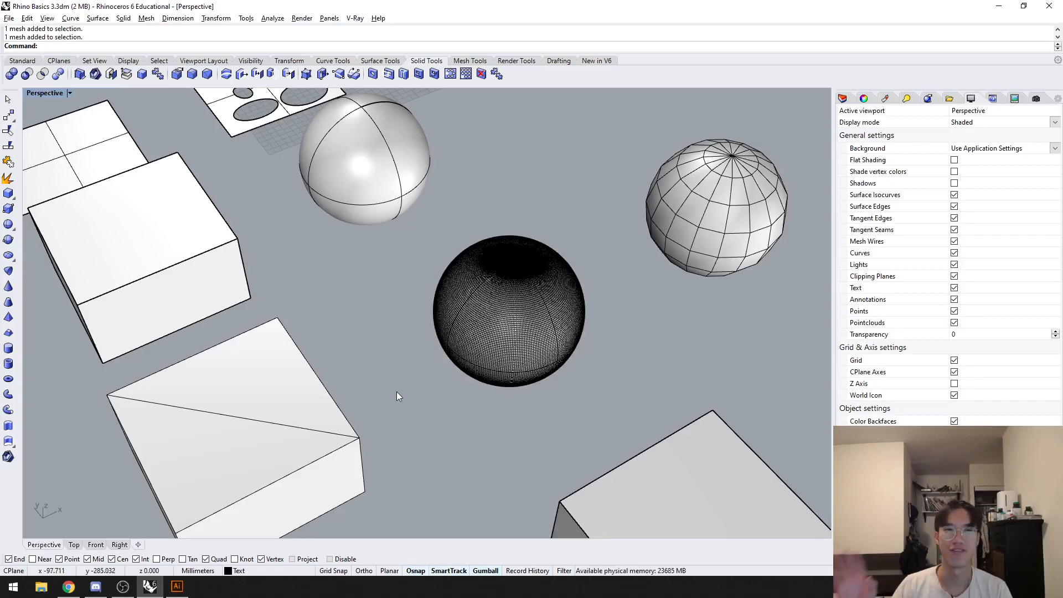
left_click(358, 233)
left_click(320, 294)
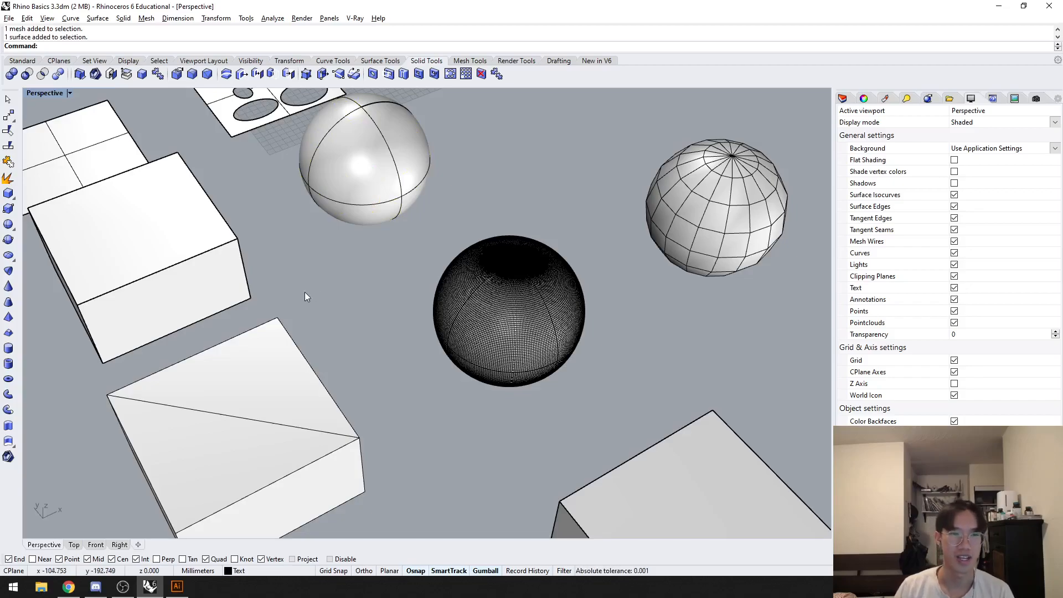
right_click_drag(307, 290, 389, 292, "shift")
Step: Select the extruded box next to the mesh box and scale it up in all directions to several times its size
left_click(268, 276)
scroll(191, 326, "down", 4)
right_click_drag(191, 327, 230, 327, "shift")
scroll(230, 326, "down", 2)
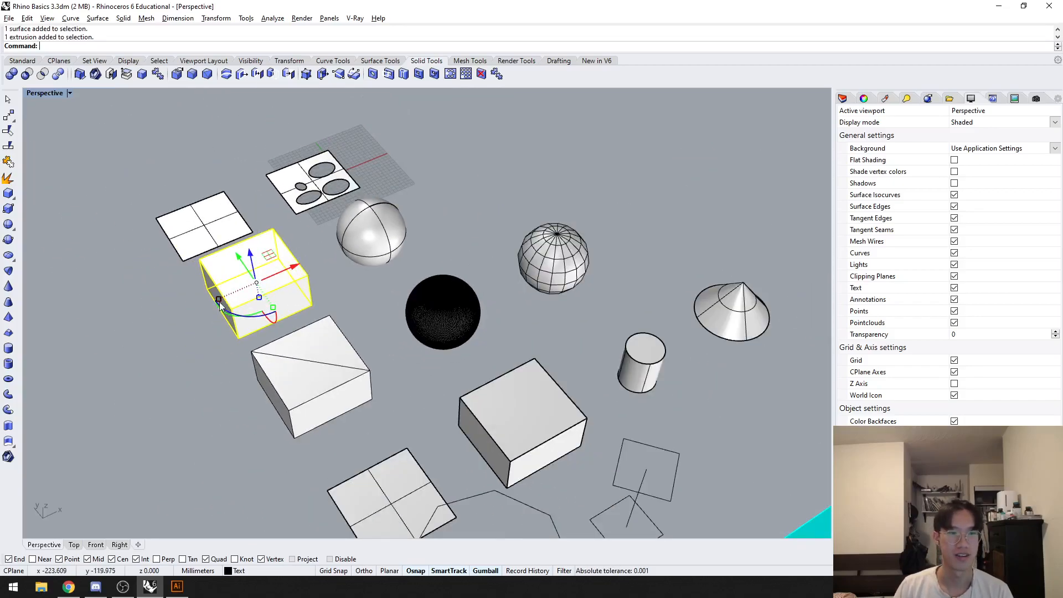
scroll(218, 301, "up", 2)
left_click_drag(219, 300, 150, 334, "shift")
left_click_drag(86, 372, 86, 372, "shift")
scroll(141, 360, "down", 2)
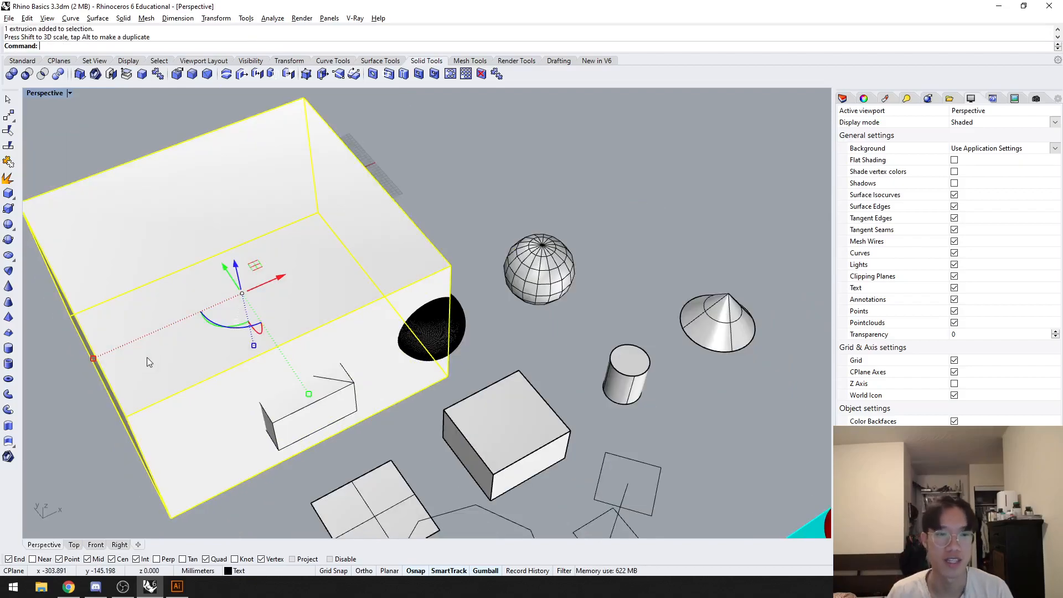
Step: Examine the enlarged box's faces and edges up close, and undo the scaling
right_click_drag(147, 357, 308, 347, "shift")
scroll(327, 382, "up", 5)
right_click_drag(334, 398, 367, 336, "shift")
scroll(367, 334, "up", 2)
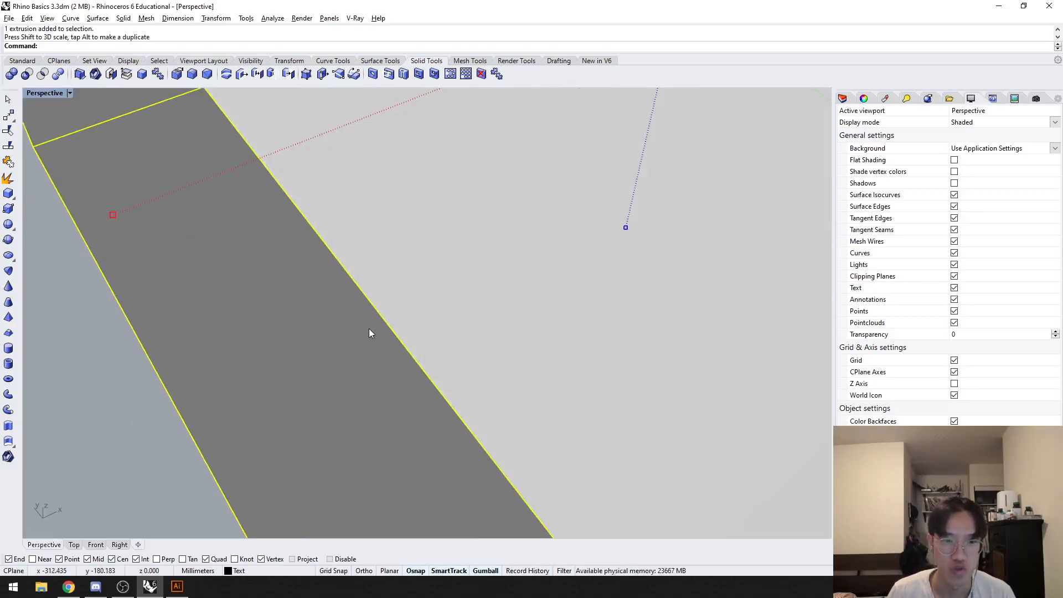
scroll(369, 329, "up", 2)
right_click_drag(502, 263, 457, 276, "shift")
scroll(457, 277, "down", 2)
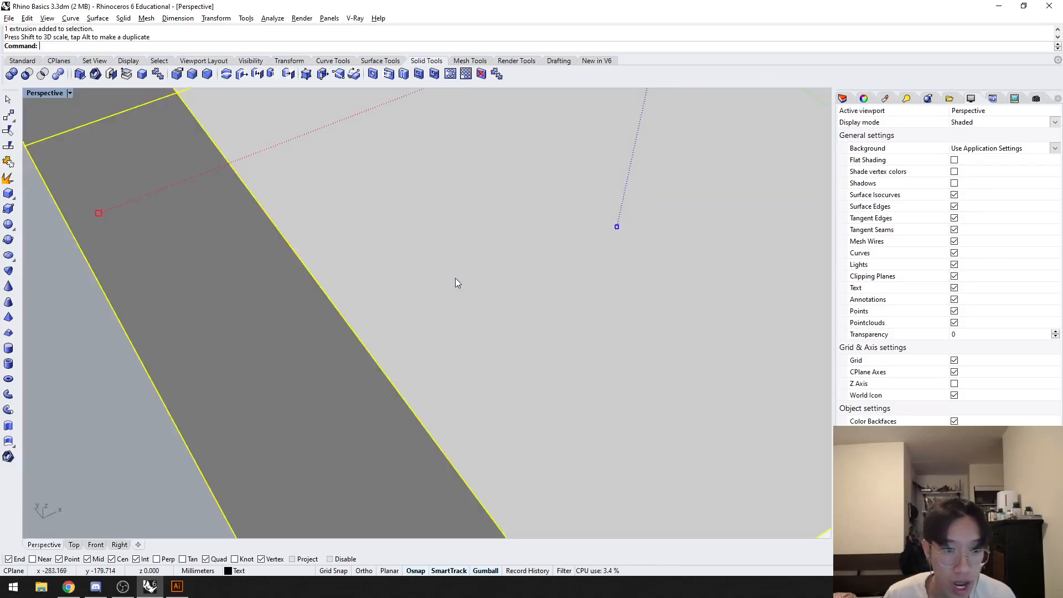
scroll(455, 283, "down", 6)
key("ctrl+z")
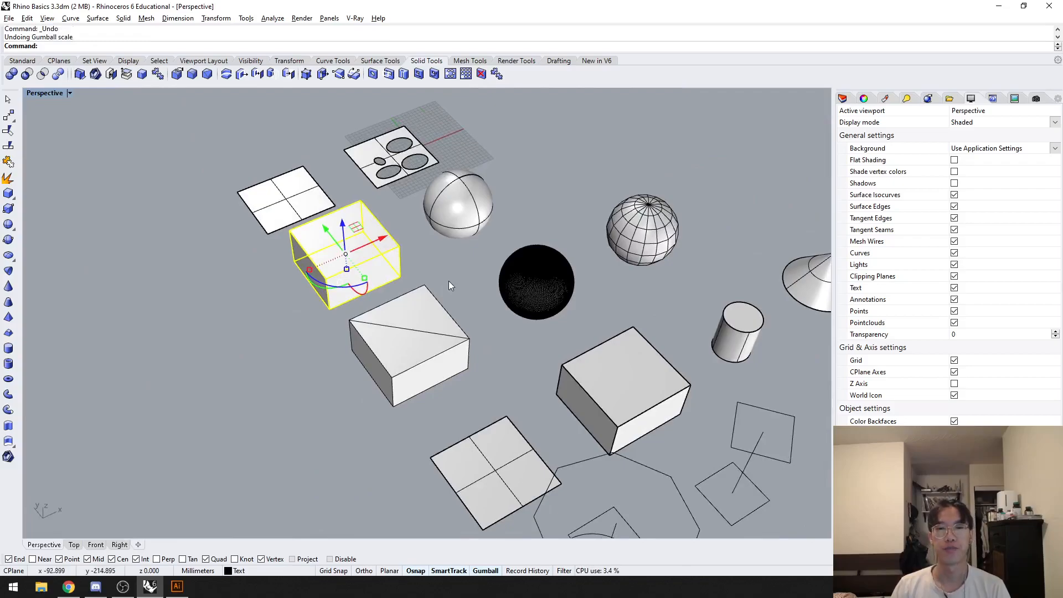
Step: Clear the box selection and examine the dense mesh sphere's facets up close
left_click(449, 281)
scroll(504, 283, "up", 4)
right_click_drag(618, 280, 561, 299, "shift")
left_click(633, 261)
left_click(536, 291)
scroll(498, 299, "up", 4)
left_click(677, 318)
scroll(522, 297, "up", 4)
scroll(492, 292, "down", 6)
Step: Scale the dense mesh sphere up in all directions twice, and clear the selection
left_click(493, 295)
scroll(431, 321, "down", 2)
left_click_drag(429, 323, 112, 421)
scroll(158, 409, "down", 4)
left_click_drag(206, 397, 101, 439, "shift")
right_click_drag(139, 399, 265, 382, "shift")
key("Escape")
Step: Examine the flat facets of the enlarged mesh sphere, undo both scalings and clear the selection
scroll(337, 328, "up", 7)
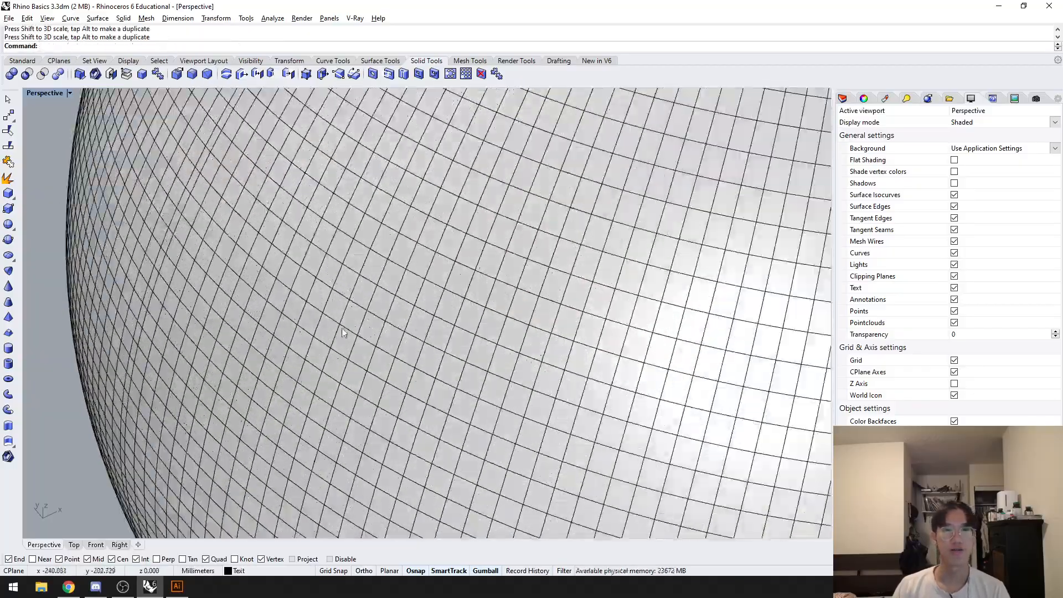
scroll(337, 328, "up", 2)
scroll(214, 318, "down", 3)
key("ctrl+z")
key("ctrl+z")
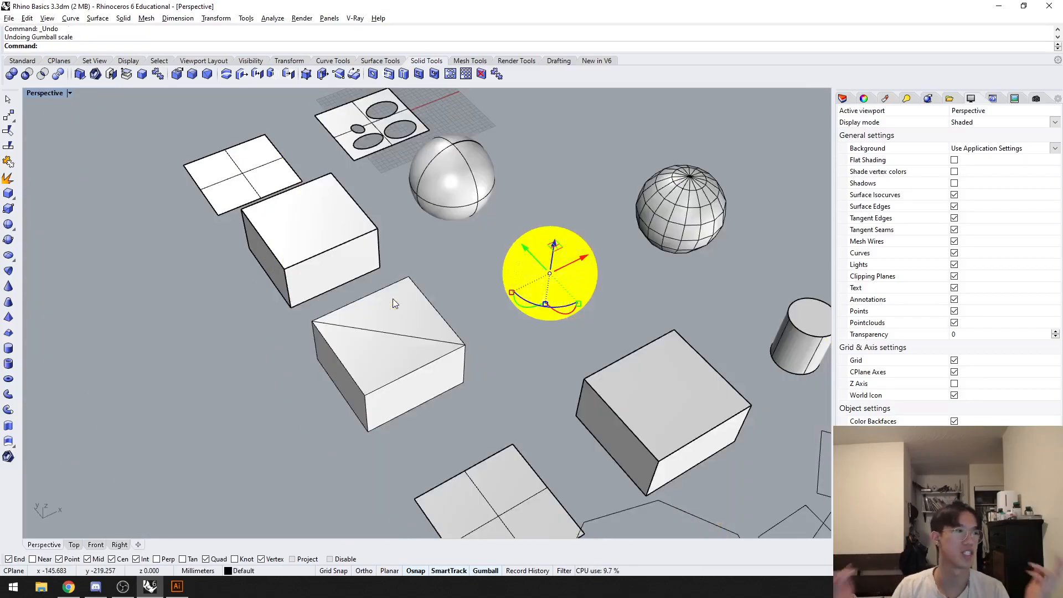
left_click(245, 353)
right_click_drag(246, 353, 424, 305)
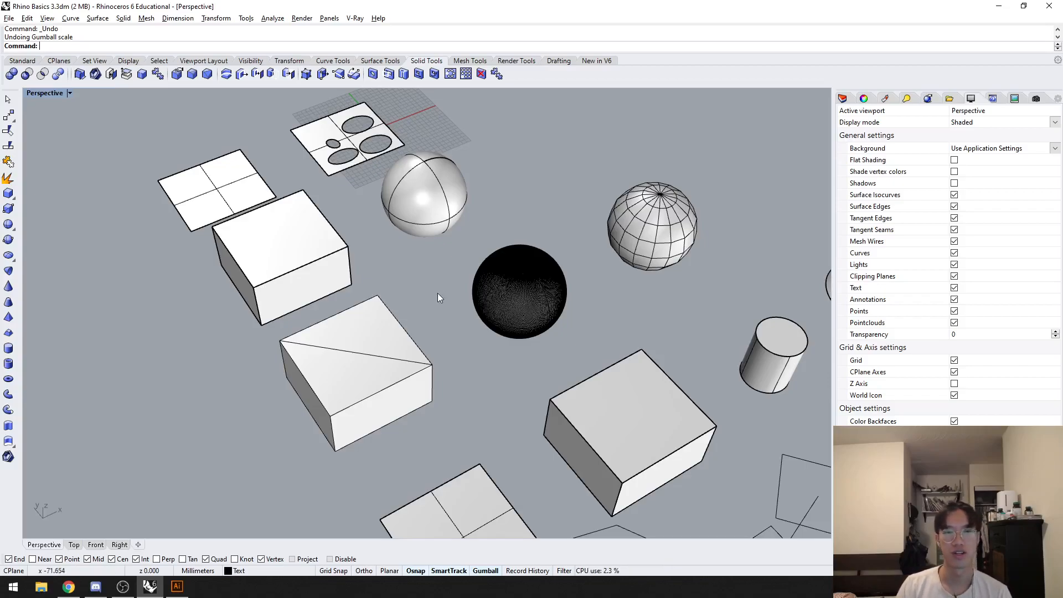
right_click_drag(438, 288, 437, 274, "shift")
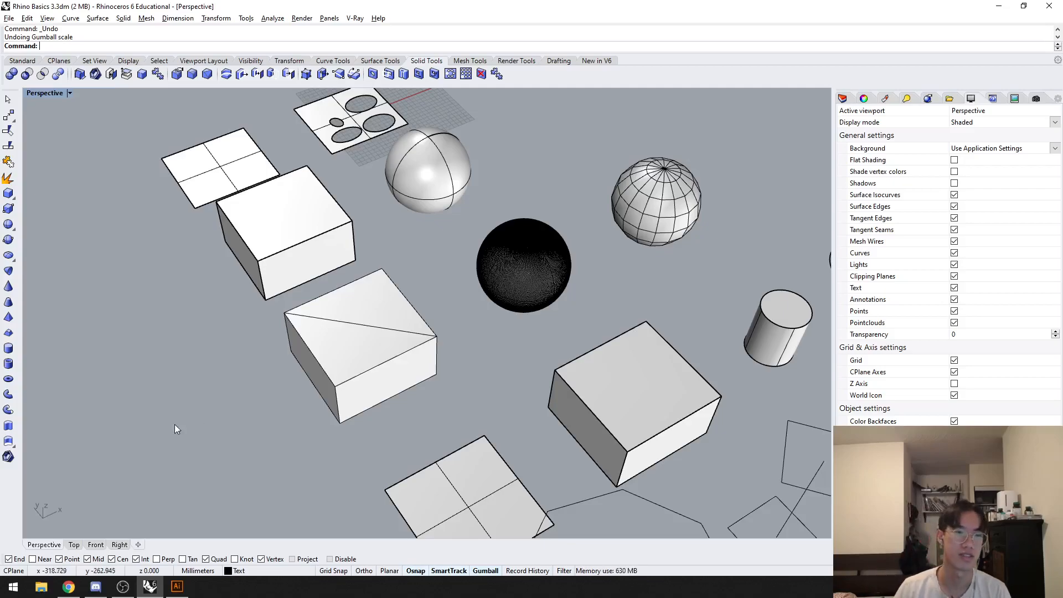
right_click_drag(165, 432, 168, 341, "shift")
scroll(168, 340, "down", 2)
right_click_drag(281, 351, 238, 353, "shift")
scroll(238, 357, "up", 2)
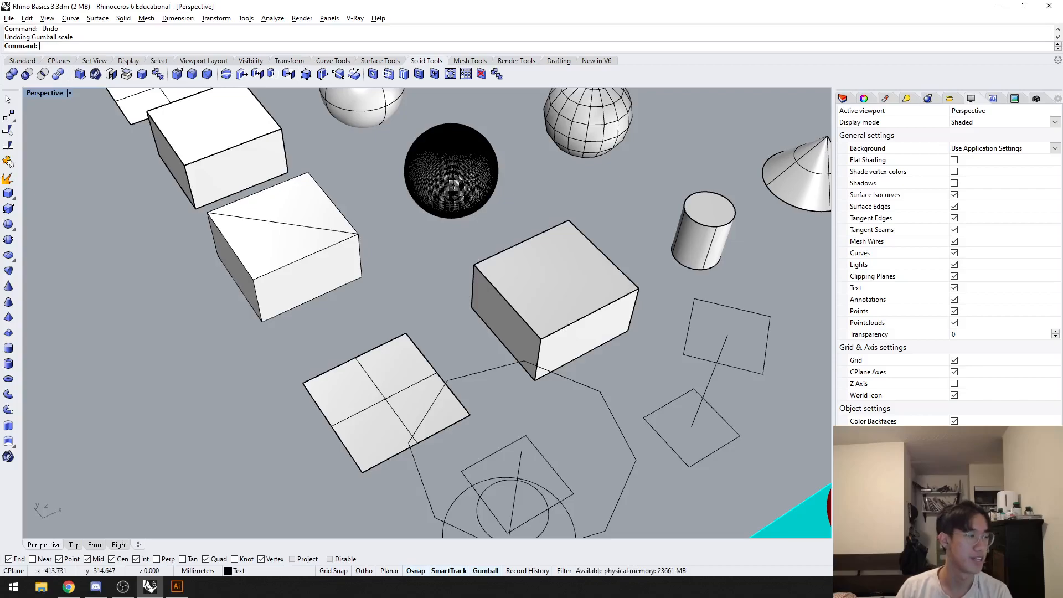
Step: Place a duplicate of the extruded box in the empty space beside the extruded and mesh boxes
right_click_drag(151, 302, 209, 380, "shift")
scroll(201, 333, "up", 2)
right_click_drag(198, 317, 242, 361, "shift")
left_click(270, 272)
left_click_drag(353, 211, 185, 282, "alt")
right_click_drag(129, 321, 178, 257, "shift")
left_click_drag(179, 260, 227, 356)
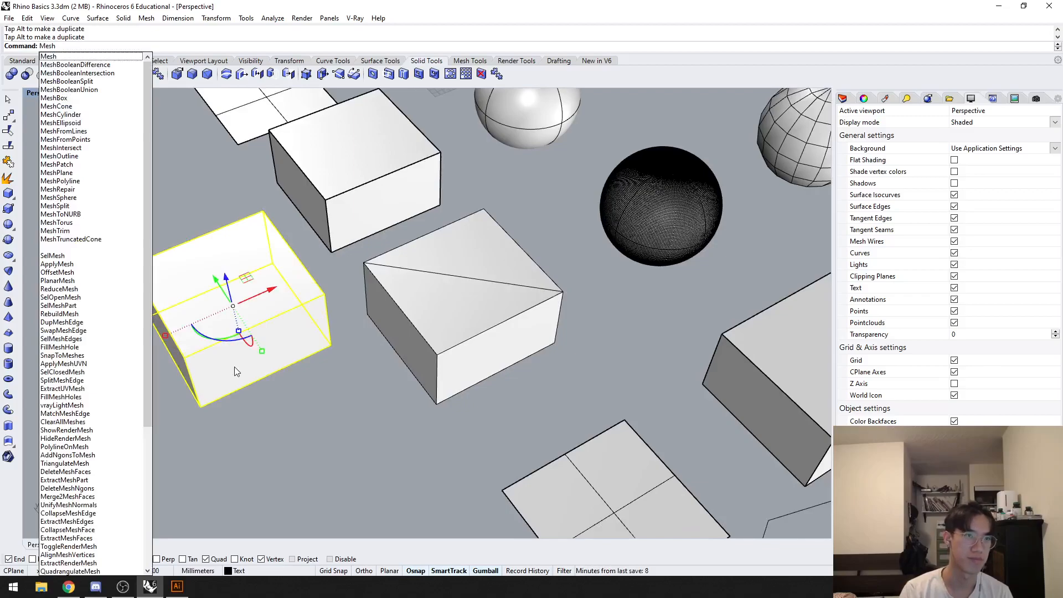
Step: Create a mesh from the duplicated box with Mesh, setting the polygon density to the fewest polygons, and clear the selection
key("Return")
mouse_move(485, 286)
left_mouse_down()
mouse_move(582, 292)
mouse_move(471, 296)
mouse_move(590, 293)
mouse_move(471, 294)
left_mouse_up()
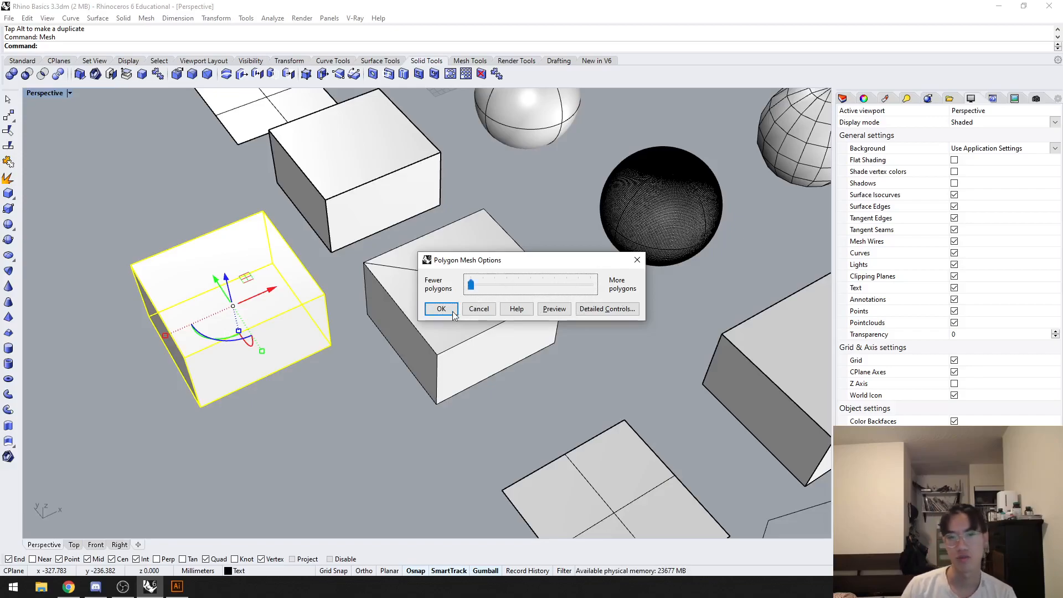
left_click(441, 308)
left_click(322, 380)
Step: Delete both the new mesh and the duplicated extruded box it was made from
left_click(251, 322)
left_click(253, 323)
key("Delete")
left_click(273, 326)
key("Delete")
scroll(513, 301, "down", 4)
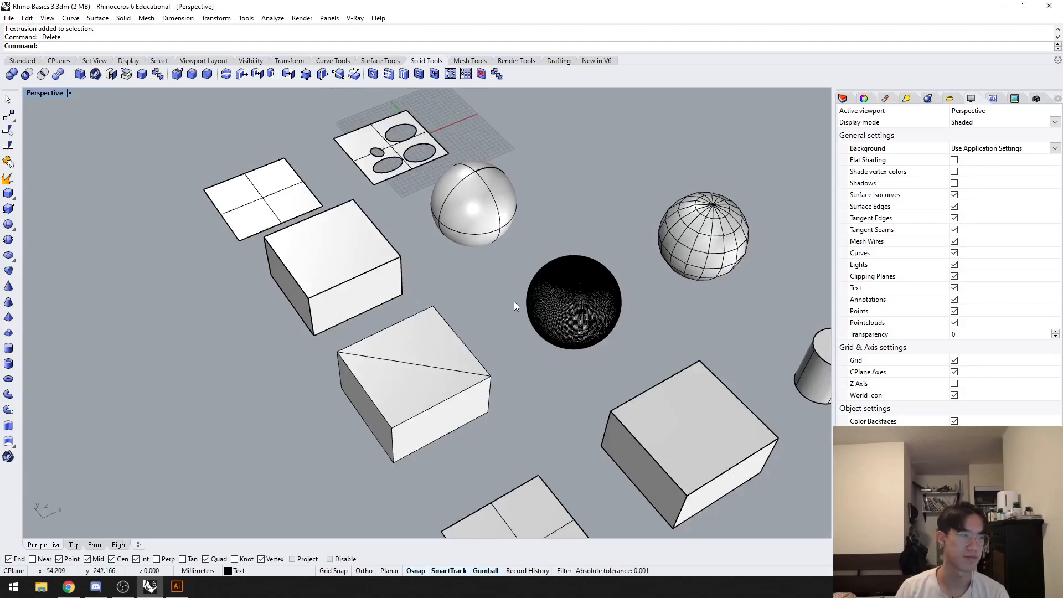
Step: Select the dense mesh sphere to examine how many faces it has, and clear the selection
right_click_drag(489, 348, 440, 311, "shift")
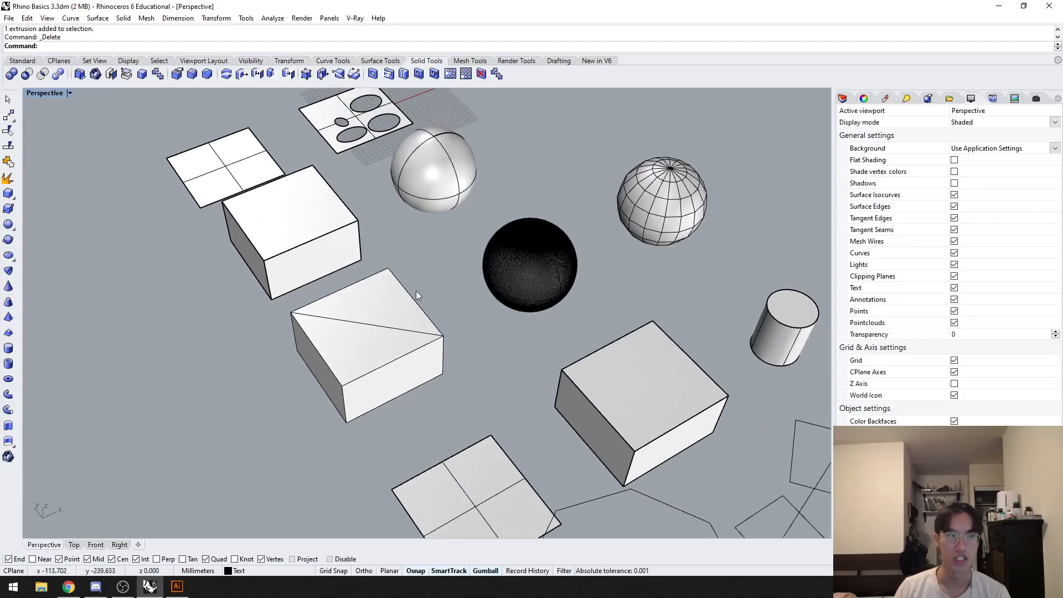
left_click(546, 288)
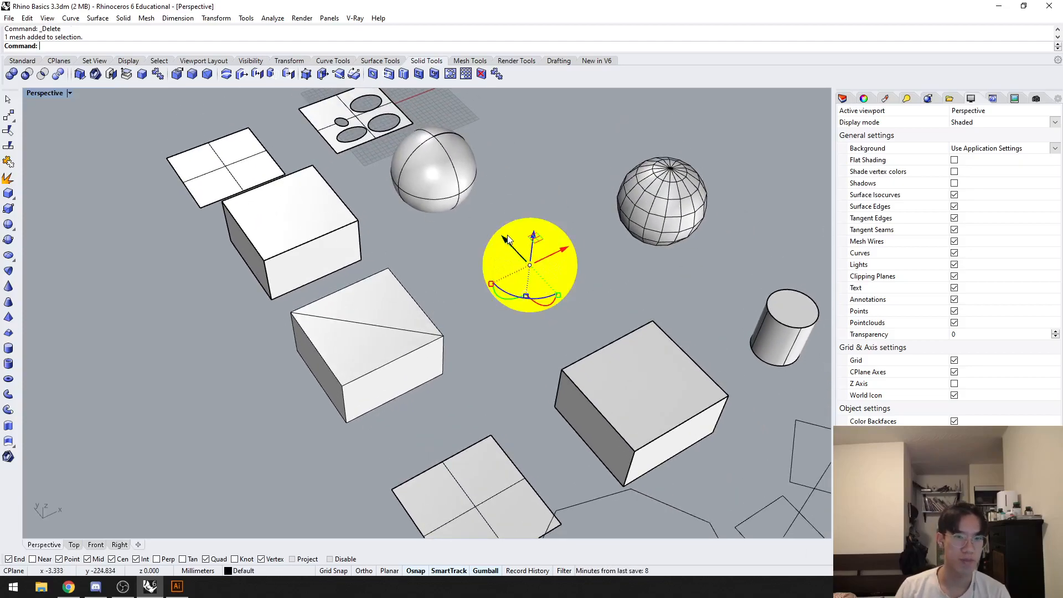
scroll(508, 238, "up", 5)
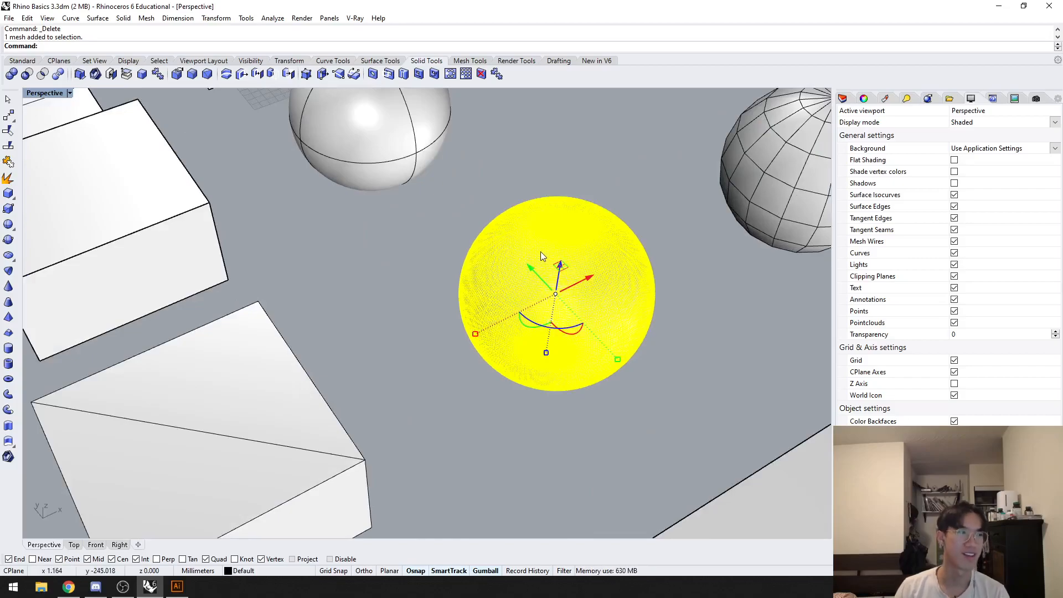
right_click_drag(626, 241, 456, 289, "shift")
left_click(562, 271)
Step: Place a duplicate of the coarse mesh sphere just behind the original
left_click(618, 218)
right_click_drag(626, 194, 572, 235, "shift")
left_click_drag(572, 222, 452, 154)
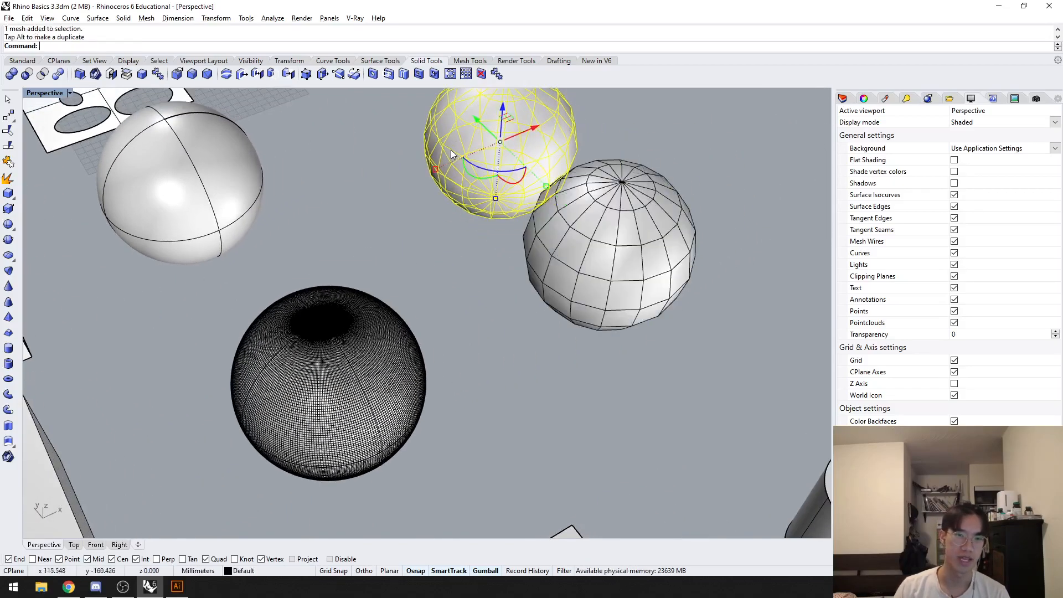
Step: Convert the copied mesh sphere to a NURBS polysurface with MeshToNURB and move the mesh copy off it
type("eshToNURB")
key("Return")
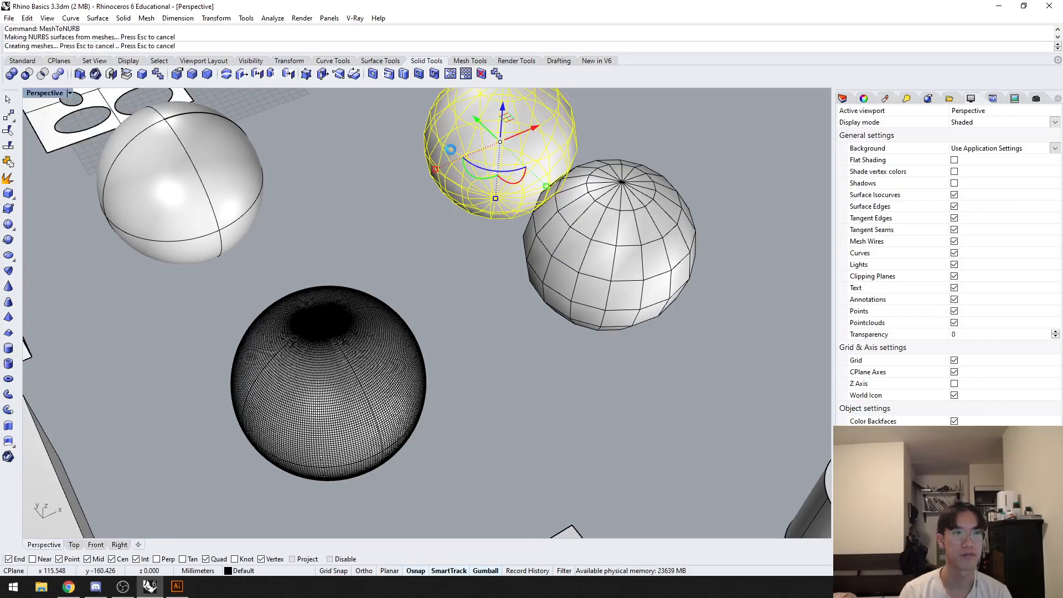
right_click_drag(398, 210, 394, 314, "shift")
left_click_drag(480, 217, 383, 114)
right_click_drag(518, 152, 529, 201, "shift")
left_click(556, 160)
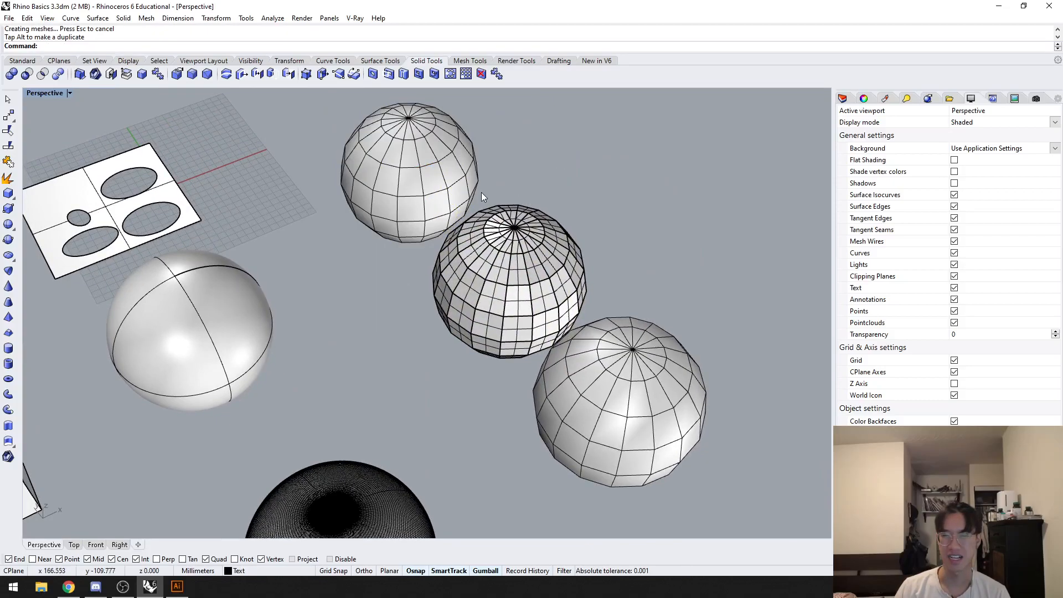
Step: Select the converted polysurface sphere, examine its faceted faces up close and clear the selection
left_click(485, 249)
left_click(594, 215)
left_click(488, 255)
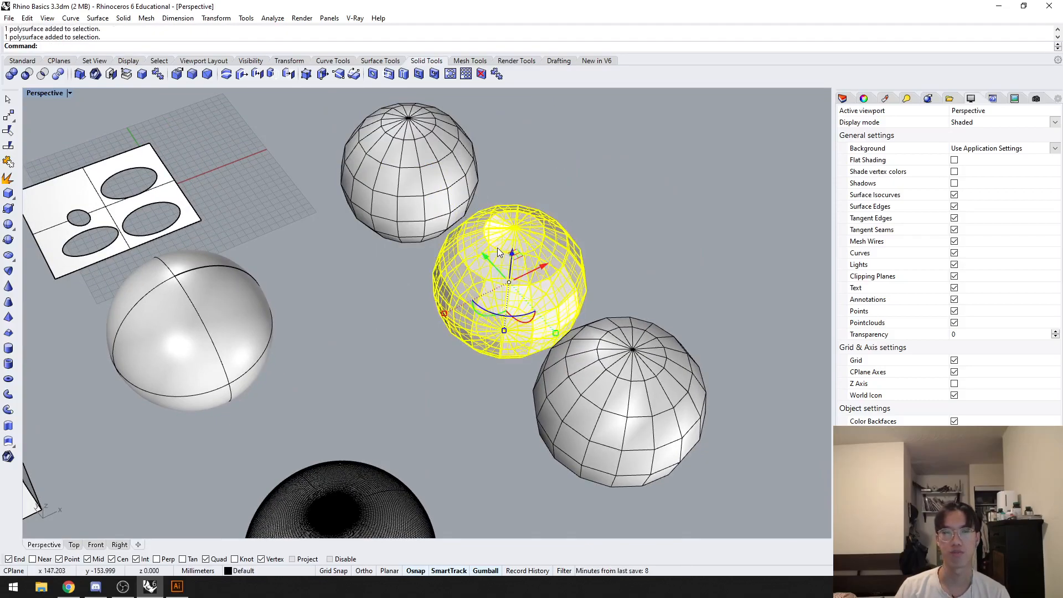
scroll(475, 260, "up", 5)
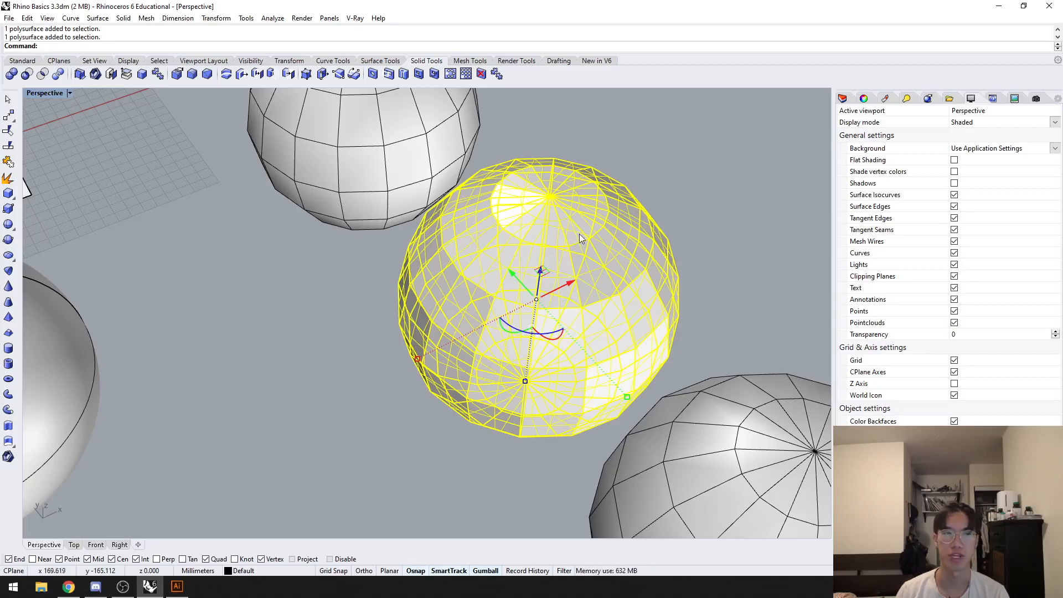
left_click(697, 188)
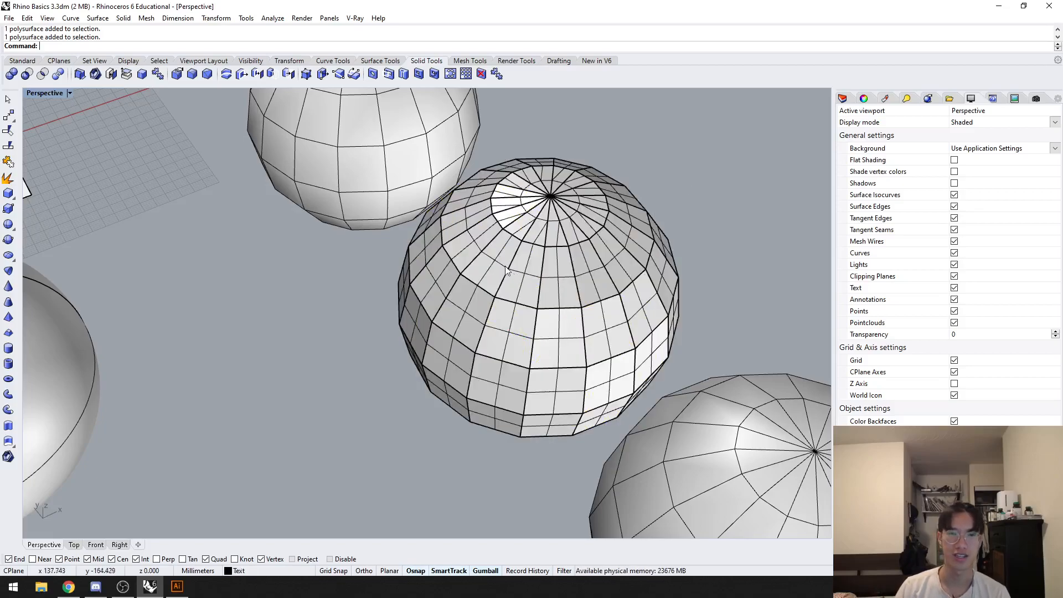
Step: Select the mesh sphere copy and the converted polysurface sphere in turn to compare their object types
left_click(344, 186)
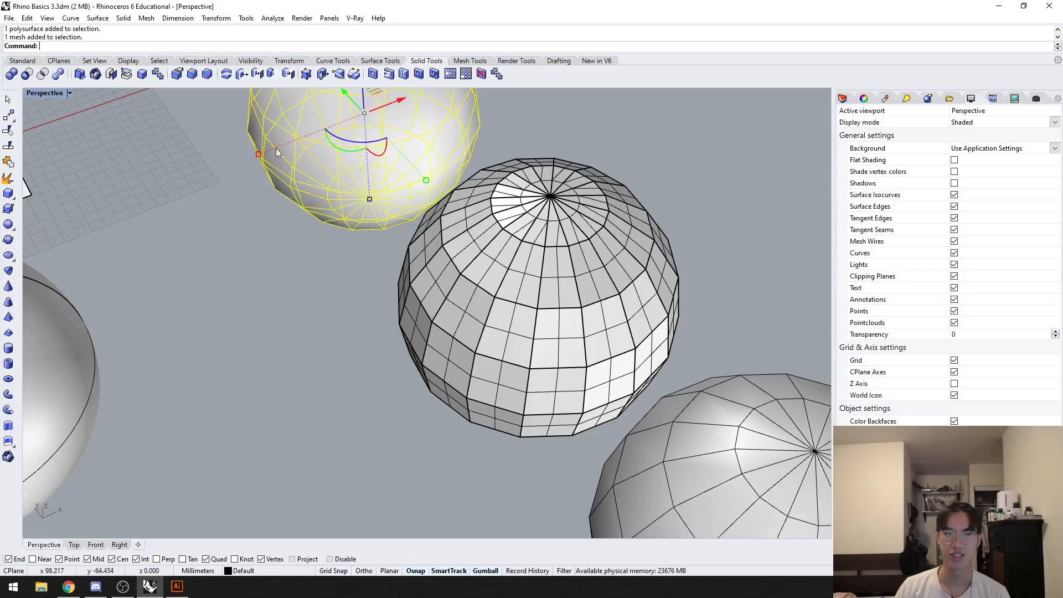
key("Escape")
left_click(585, 264)
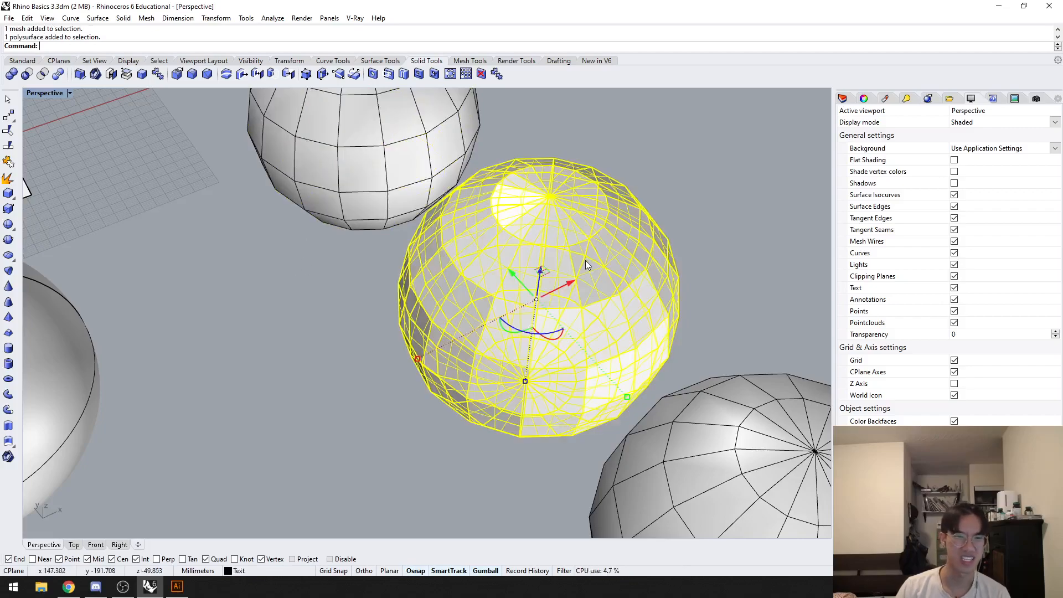
left_click(676, 206)
left_click(598, 261)
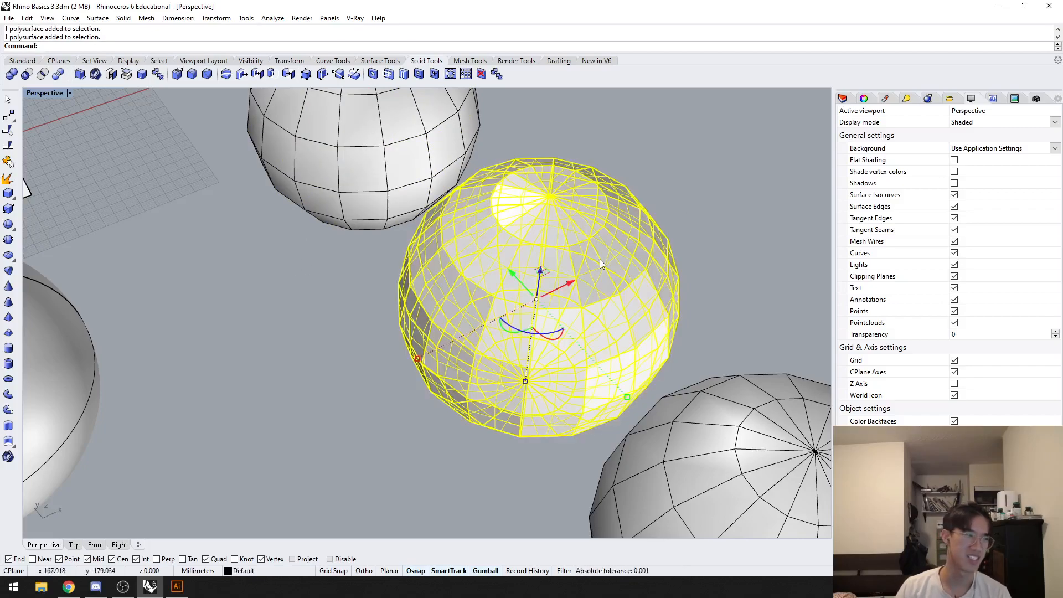
Step: Delete the converted polysurface sphere and the mesh sphere copy beside it
key("Delete")
scroll(469, 215, "down", 3)
left_click(421, 204)
key("Delete")
scroll(410, 266, "down", 10)
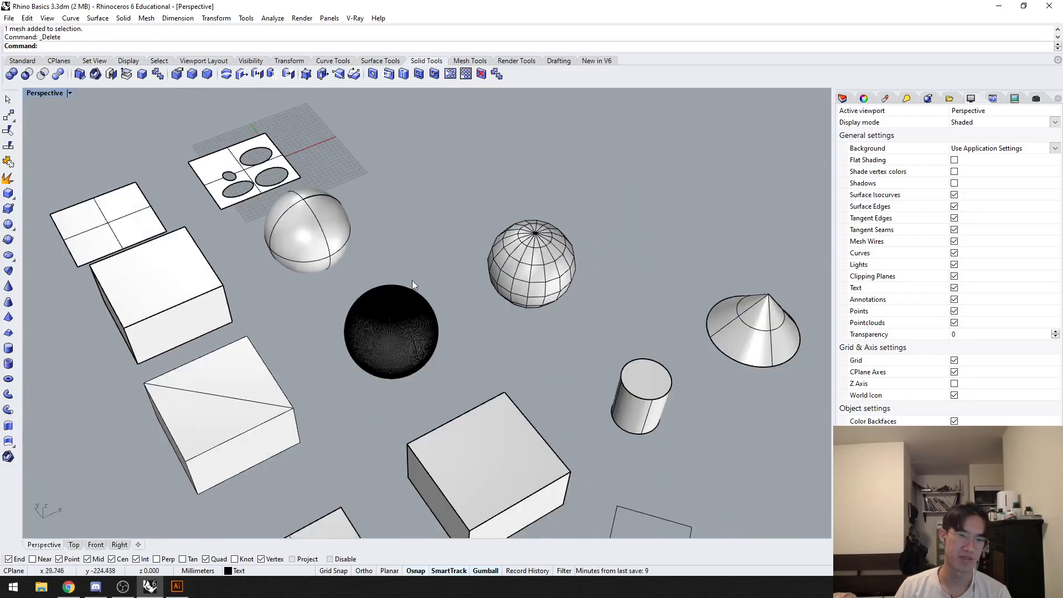
Step: Select the dense mesh sphere, examine its mesh wires up close, and look over the neighbouring box and flat surface
scroll(426, 261, "up", 2)
right_click_drag(437, 268, 330, 273, "shift")
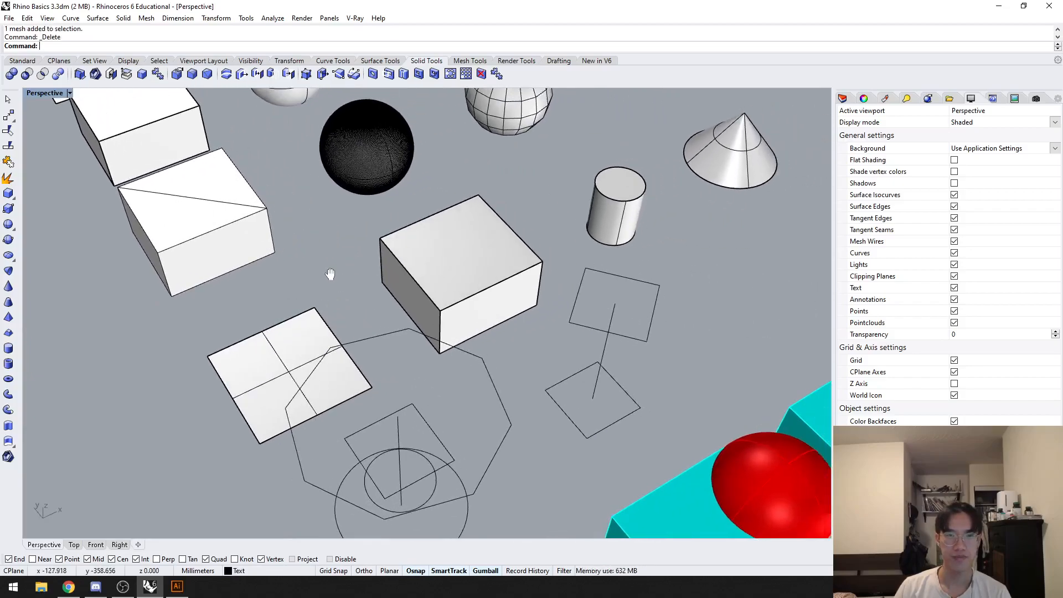
left_click(343, 140)
left_click(423, 166)
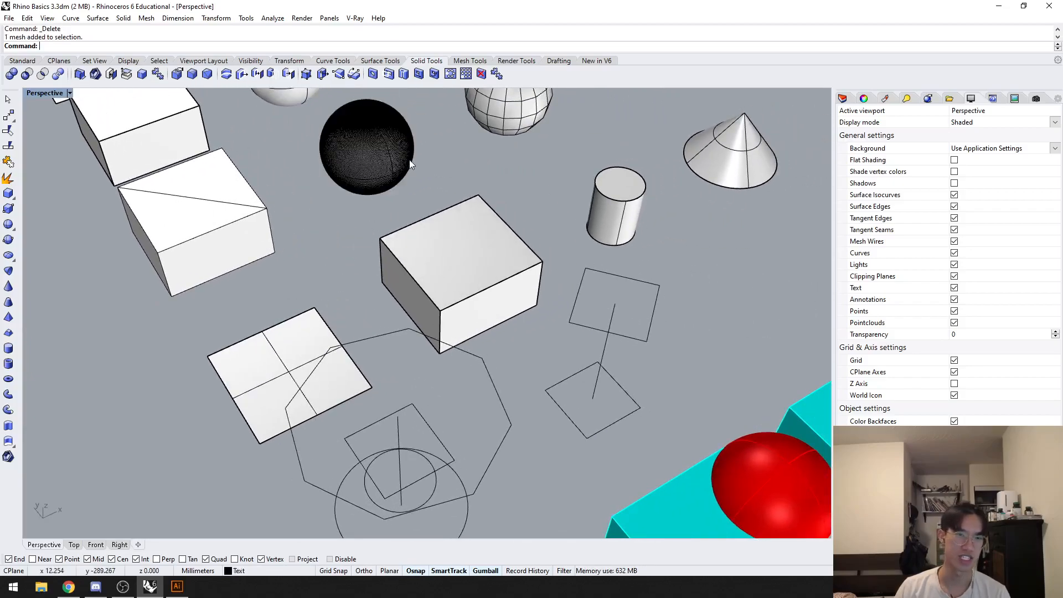
scroll(353, 148, "up", 5)
scroll(353, 149, "down", 6)
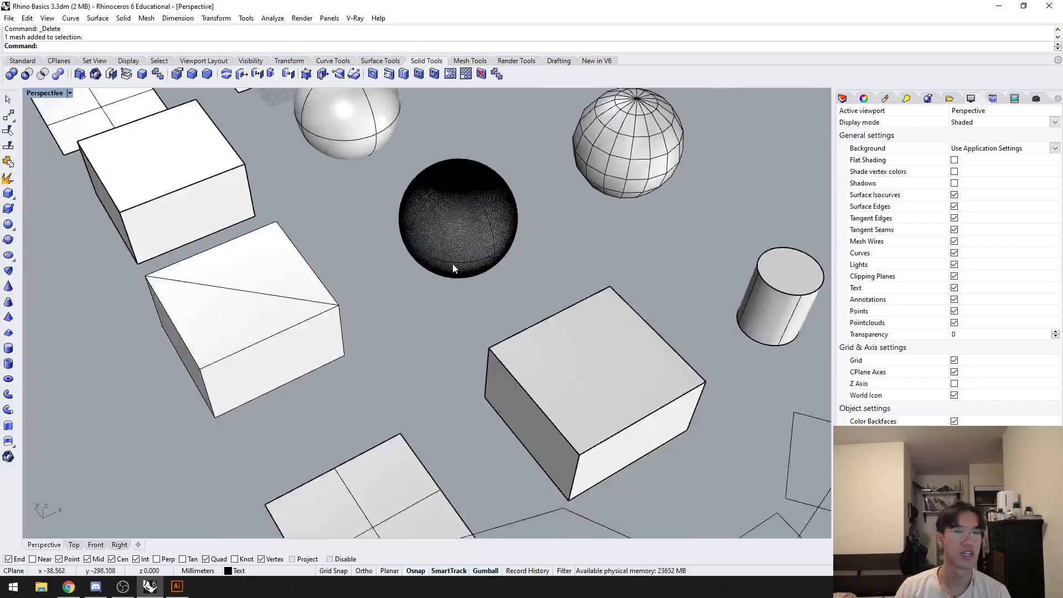
scroll(453, 268, "down", 3)
right_click_drag(435, 254, 520, 325)
scroll(523, 312, "up", 2)
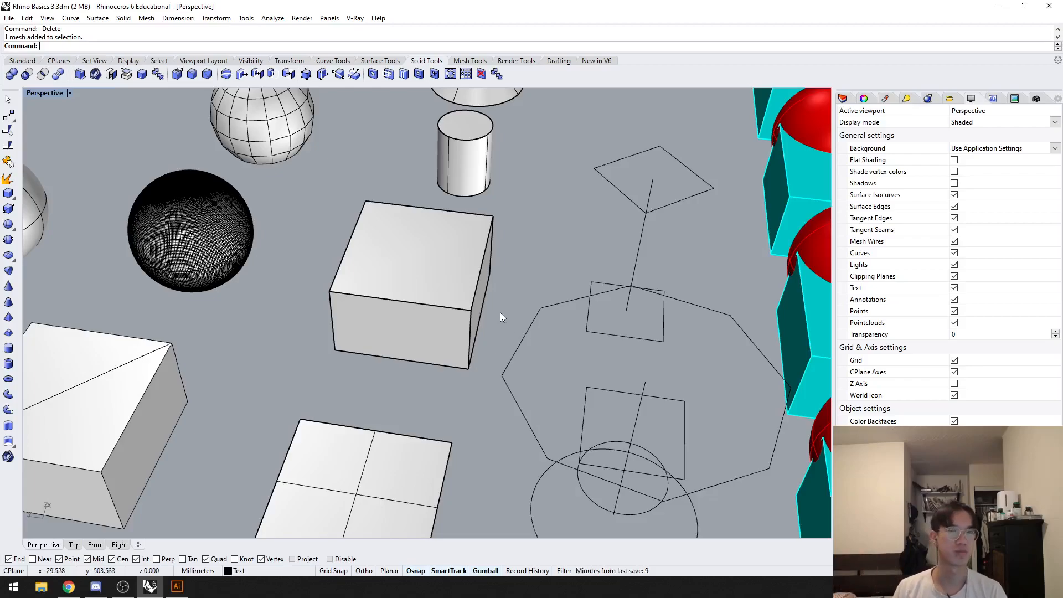
right_click_drag(429, 351, 454, 317, "shift")
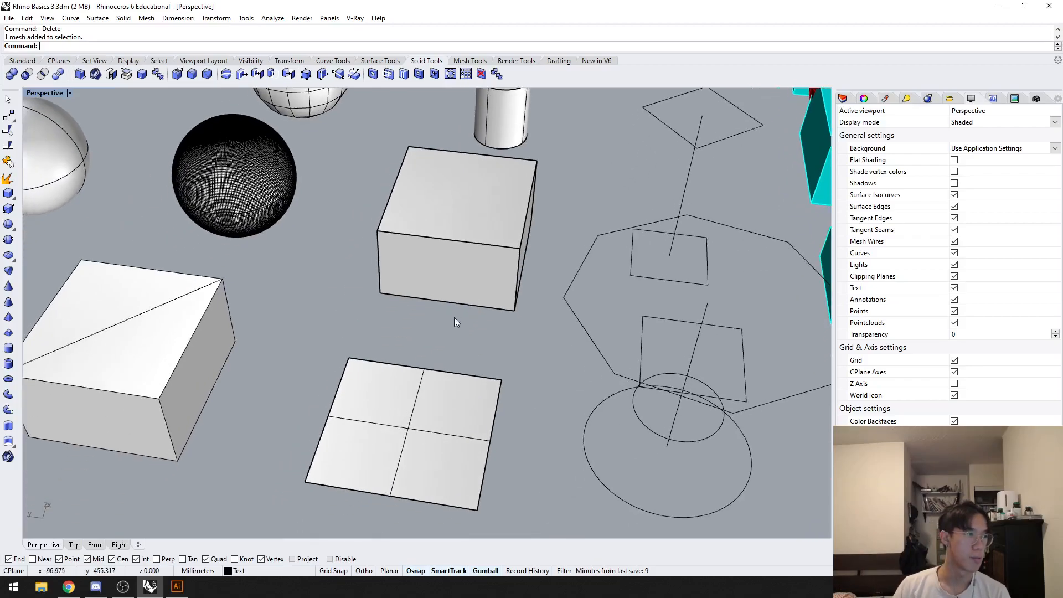
mouse_move(412, 354)
right_mouse_down()
mouse_move(441, 370)
mouse_move(429, 381)
mouse_move(421, 369)
right_mouse_up()
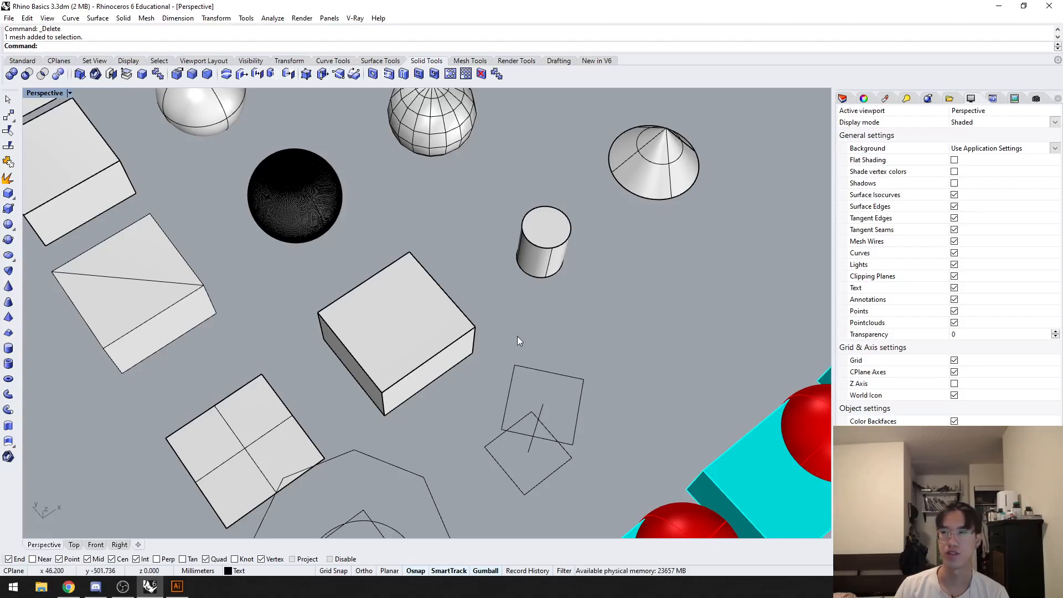
Step: Draw a smaller rectangular plane from a corner of the existing square surface, adjoining its edge, and clear the selection
right_click_drag(589, 333, 473, 326)
left_click(474, 327)
type("plane")
key("Return")
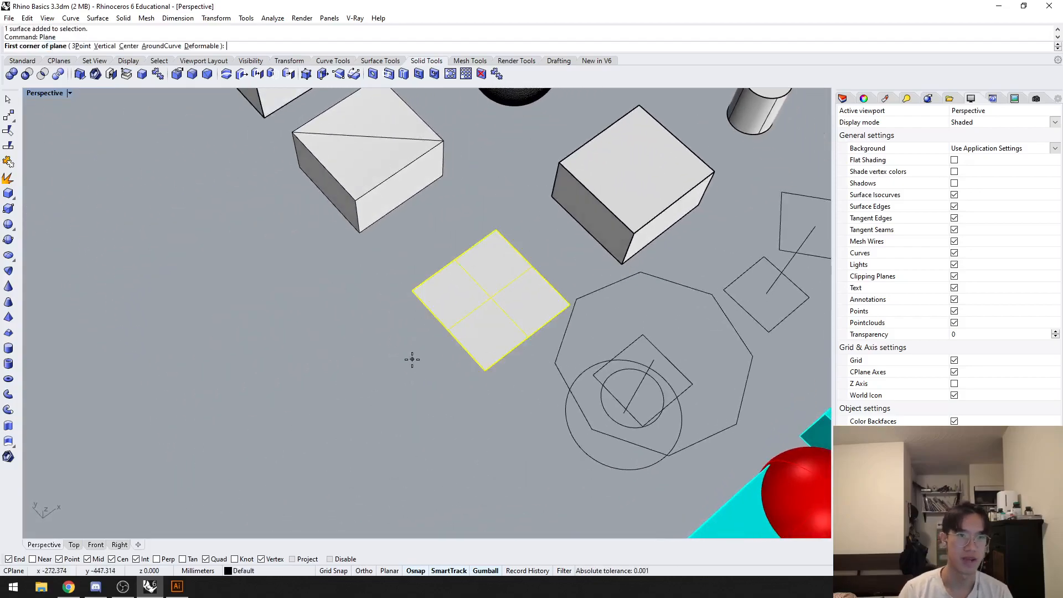
left_click(413, 292)
left_click(423, 404)
right_click_drag(547, 362, 398, 433, "shift")
left_click(584, 229)
type("box")
key("Return")
key("Escape")
Step: Draw a narrower box adjoining the existing box, starting from the far corner of its top face
type("Bo")
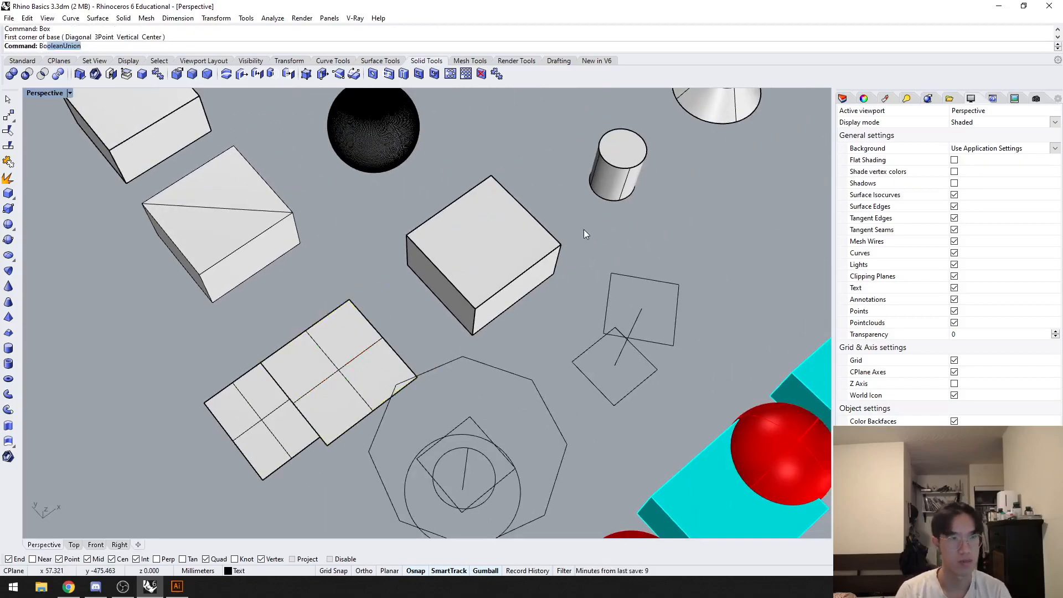
type("x")
key("Return")
left_click(491, 176)
left_click(617, 228)
left_click(579, 265)
Step: Draw a larger solid cylinder around the small cylinder, sharing its base centre
right_click_drag(579, 265, 504, 315)
type("cyl")
key("Return")
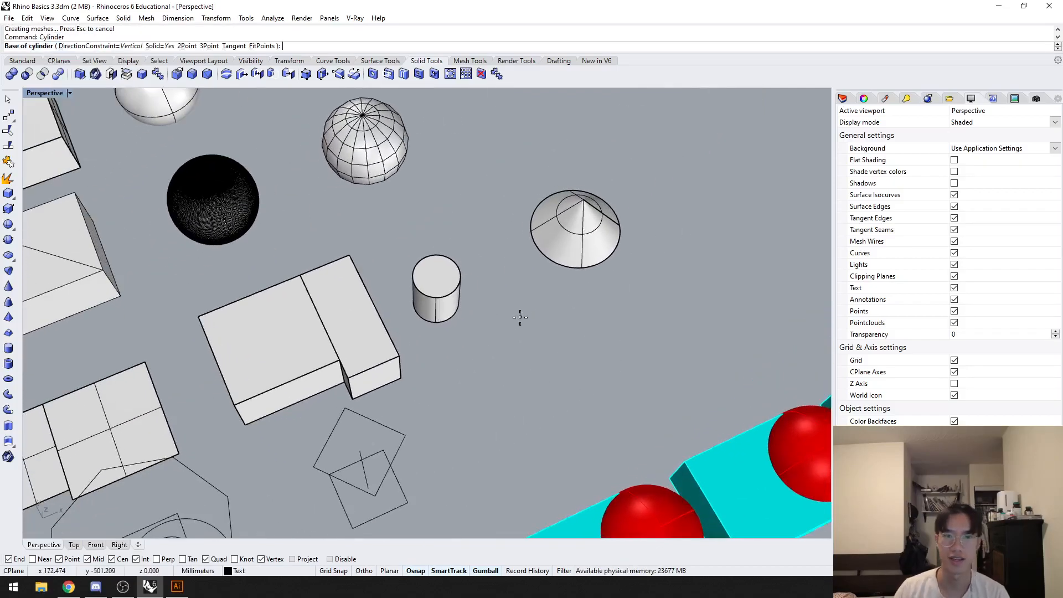
left_click(436, 302)
left_click(477, 327)
left_click(500, 345)
scroll(522, 324, "up", 2)
right_click_drag(538, 331, 472, 342)
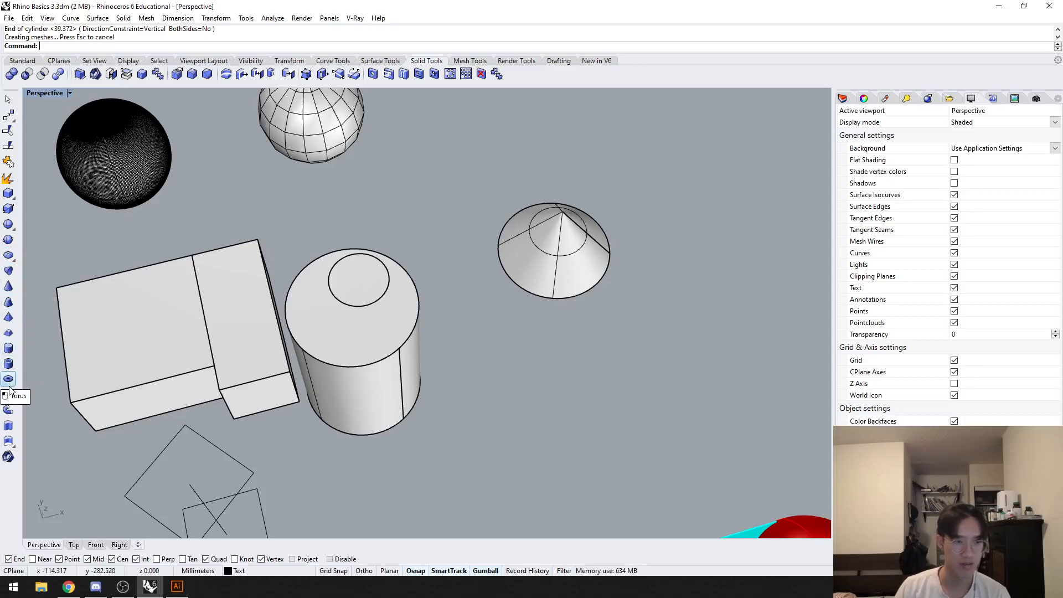
Step: Select the example surfaces, solids and meshes together, clear the selection, and examine the profile curves beside the red domes
scroll(620, 310, "down", 10)
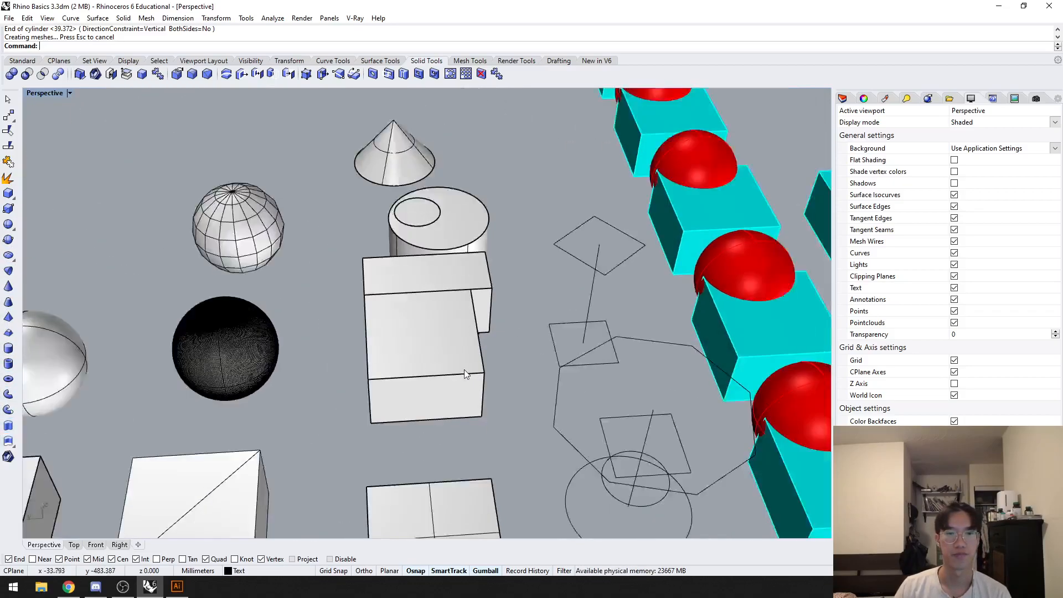
left_click_drag(434, 401, 111, 133)
right_click_drag(355, 332, 415, 376)
left_click(415, 376)
scroll(452, 334, "up", 7)
right_click_drag(460, 331, 461, 309)
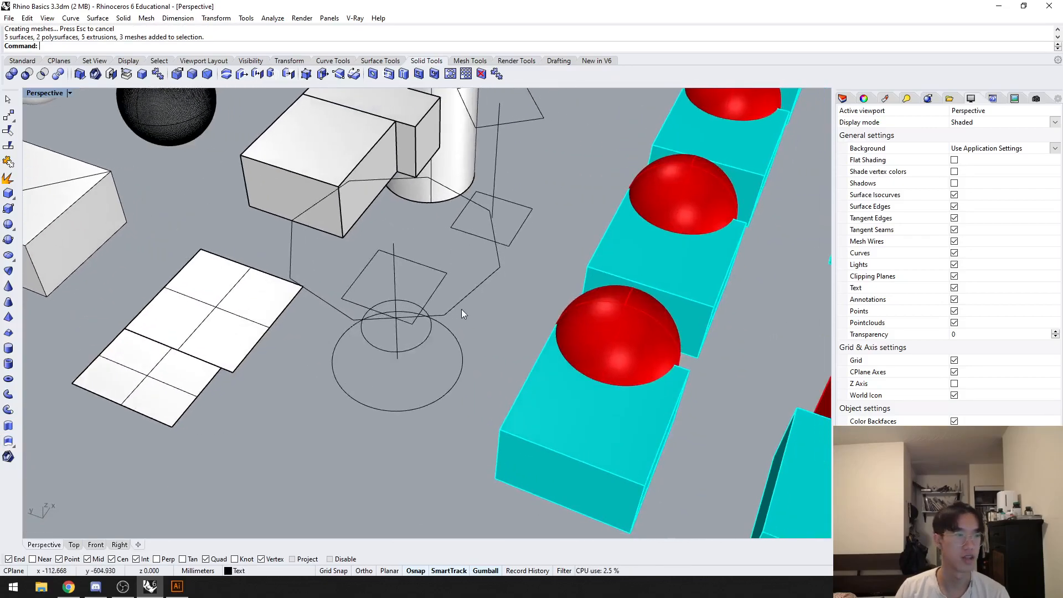
right_click_drag(262, 331, 283, 322)
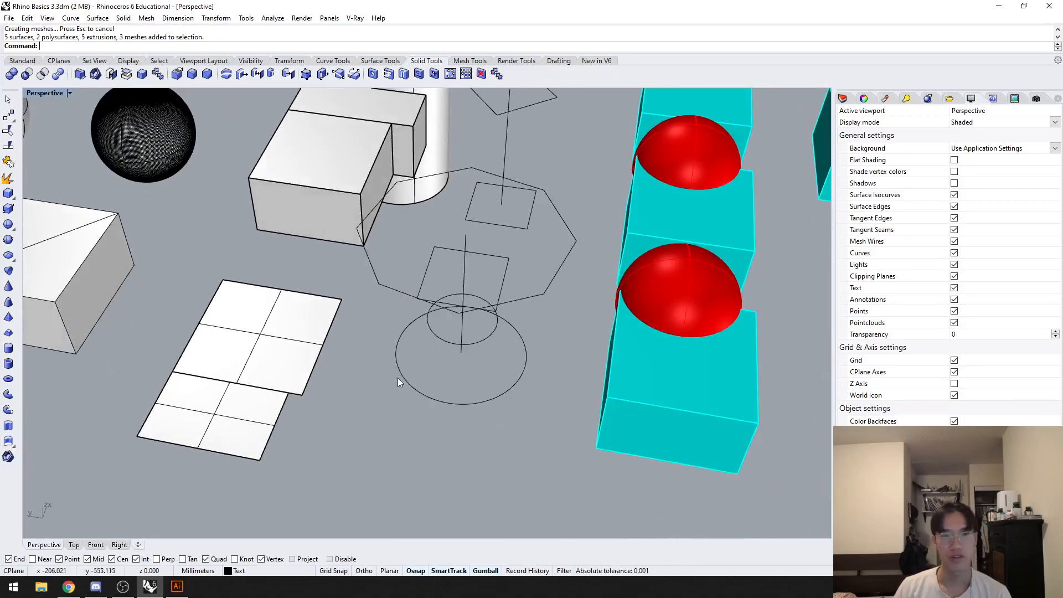
right_click_drag(406, 380, 427, 440)
Step: Hide the example surfaces, solids and meshes on the far side of the profile curves from the red domes
scroll(428, 442, "down", 6)
right_click_drag(370, 482, 383, 492)
left_click_drag(384, 493, 336, 132)
key("ctrl+h")
right_click_drag(404, 228, 338, 460)
left_click_drag(337, 459, 114, 251)
key("ctrl+h")
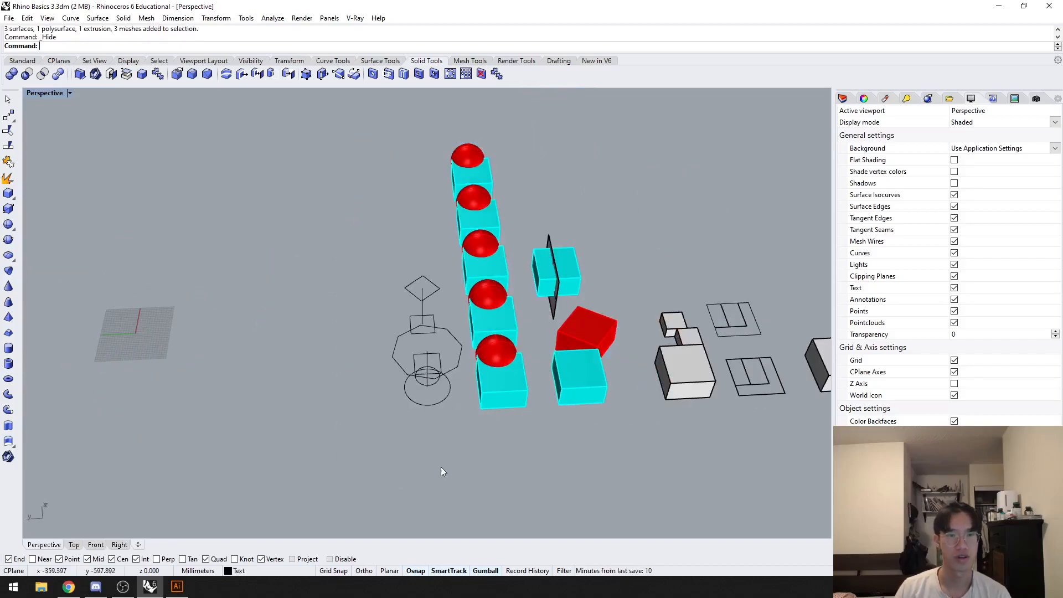
Step: Loft the octagon, square, small circle and large circle in order, keeping the default seam points
scroll(420, 384, "up", 8)
right_click_drag(427, 326, 461, 395)
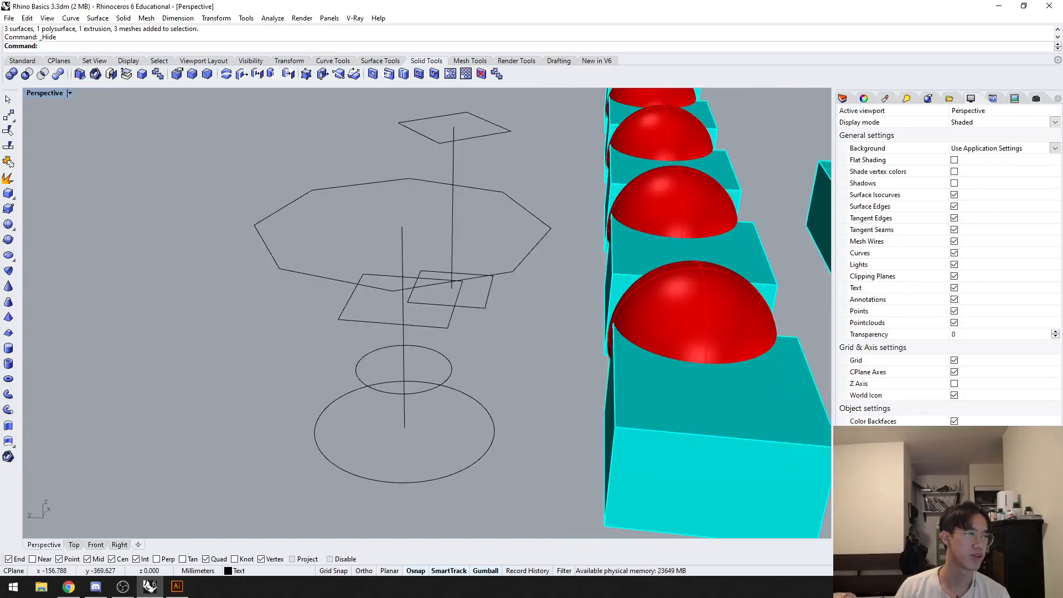
right_click_drag(257, 363, 242, 382)
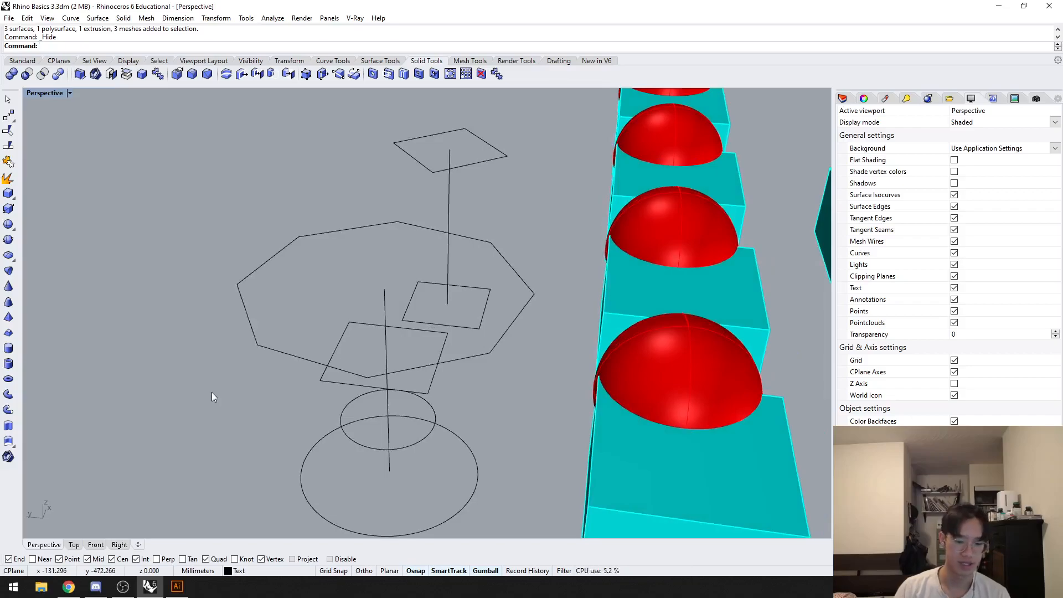
key("Return")
right_click_drag(212, 392, 325, 264)
left_click(268, 198)
left_click(298, 240)
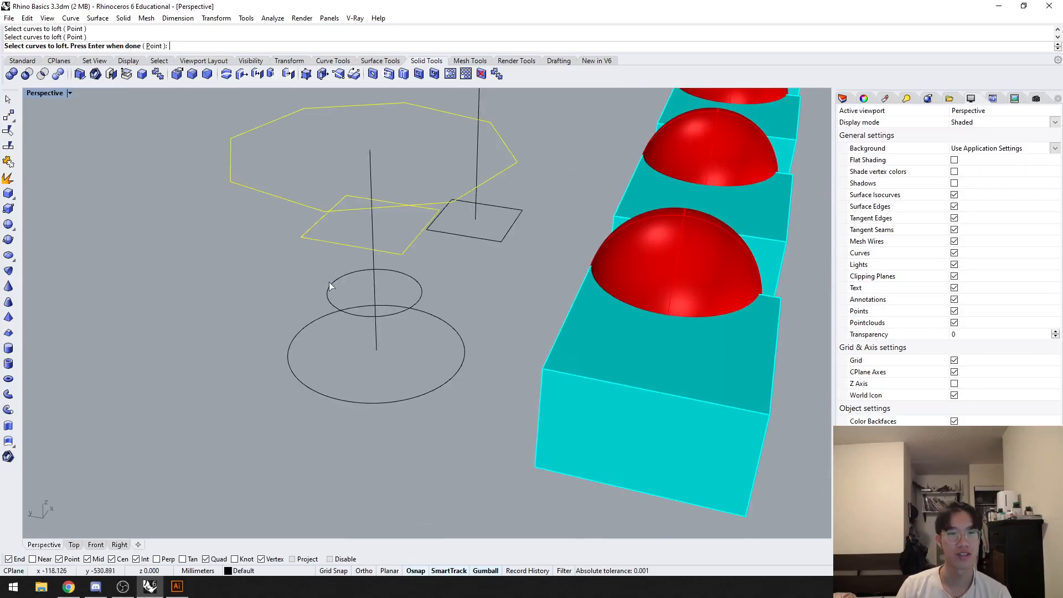
left_click(331, 284)
left_click(305, 329)
key("Return")
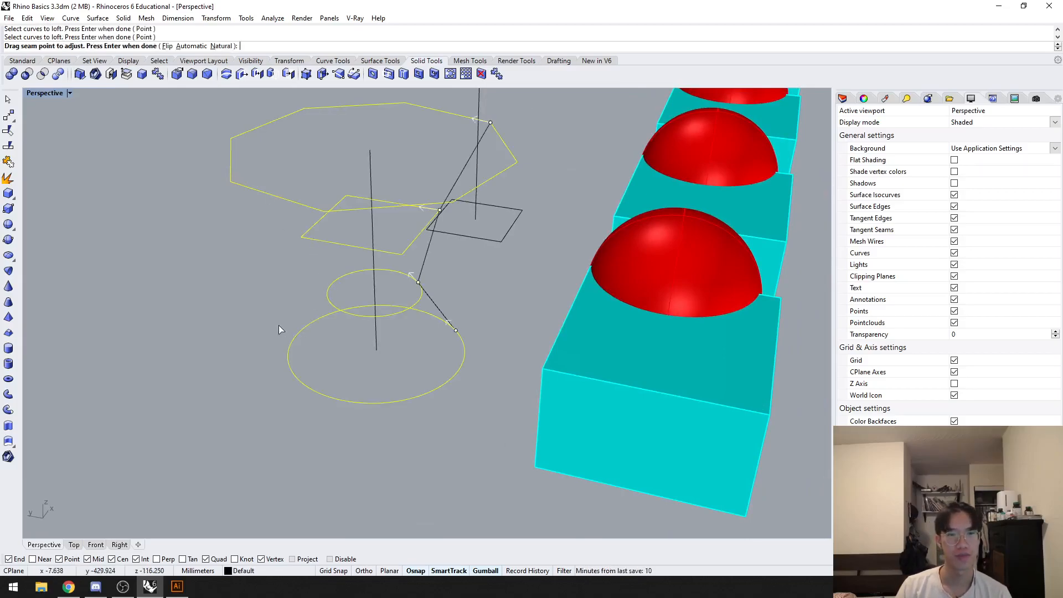
right_click_drag(347, 290, 458, 264)
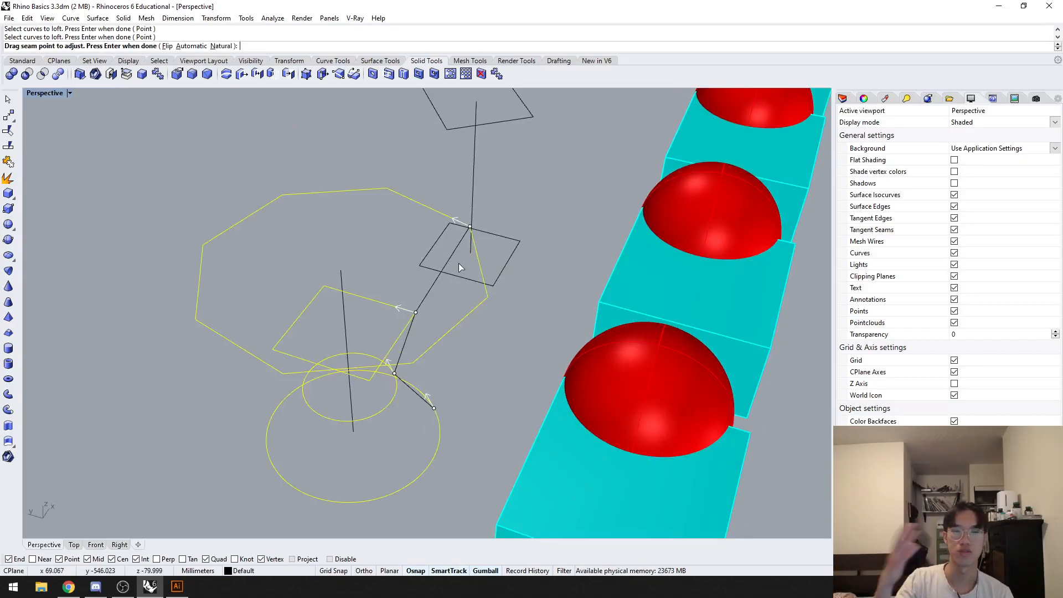
key("Return")
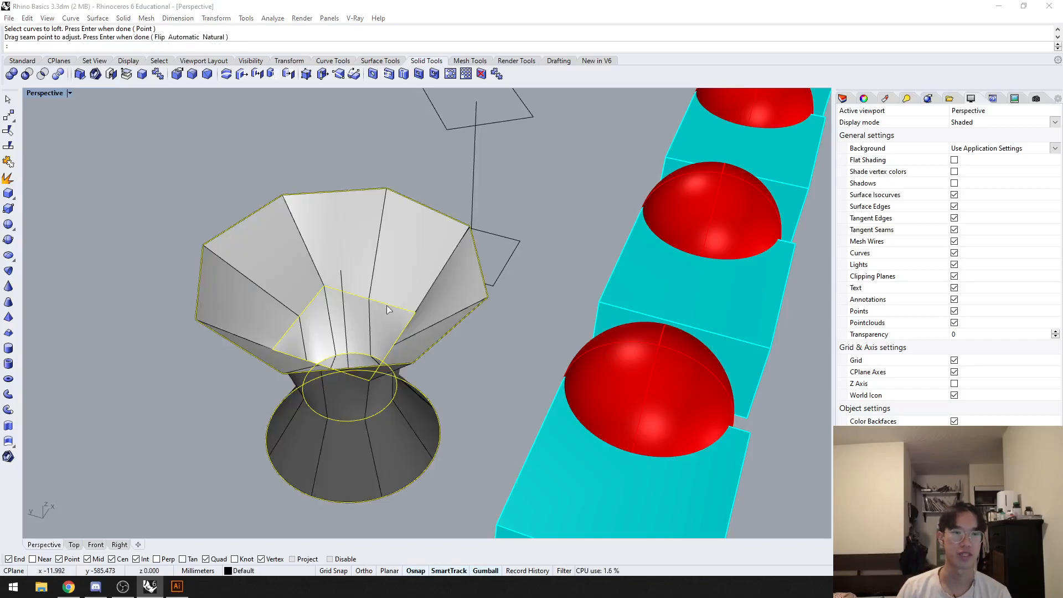
Step: Move the Loft Options dialog clear of the shape and preview the loft with the Normal style
left_click_drag(0, 186, 602, 158)
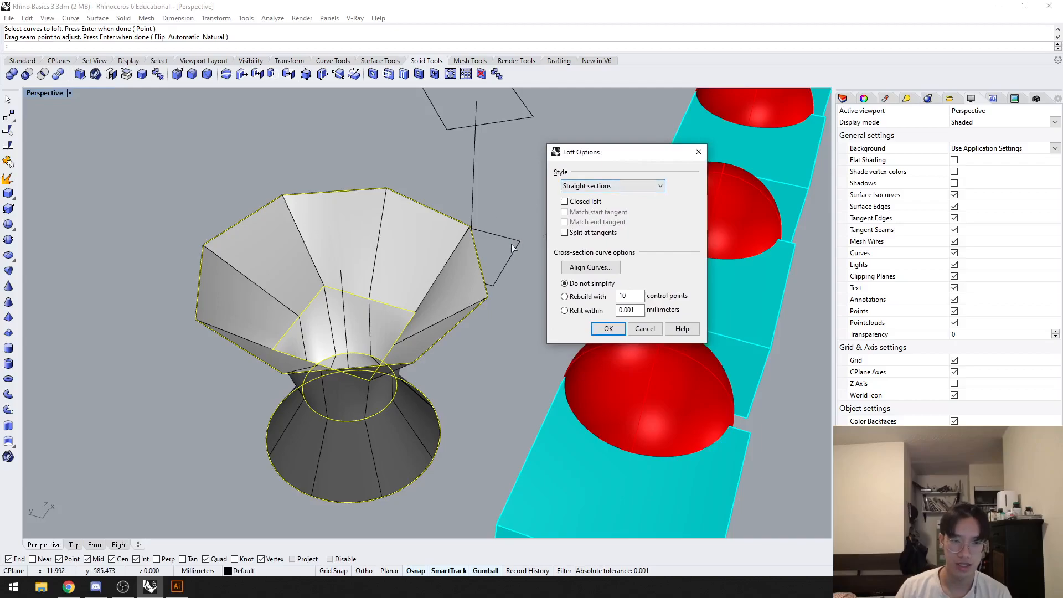
left_click(634, 187)
left_click(616, 196)
right_click_drag(470, 304, 406, 357)
scroll(413, 331, "up", 3)
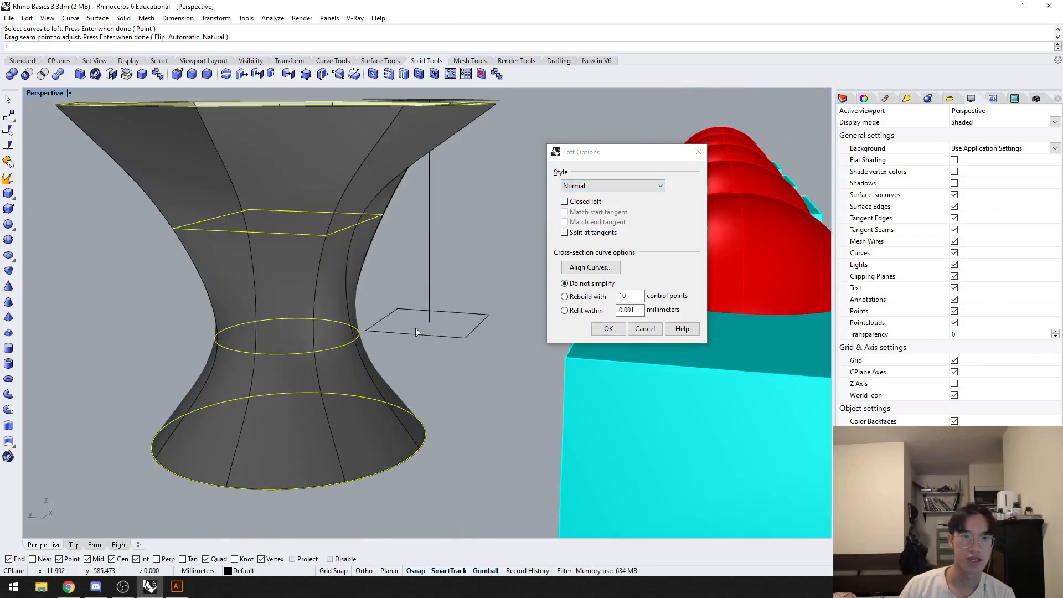
Step: Preview the Loose, Tight, Straight sections and Uniform loft styles in turn, then return to Normal
left_click(625, 186)
left_click(609, 203)
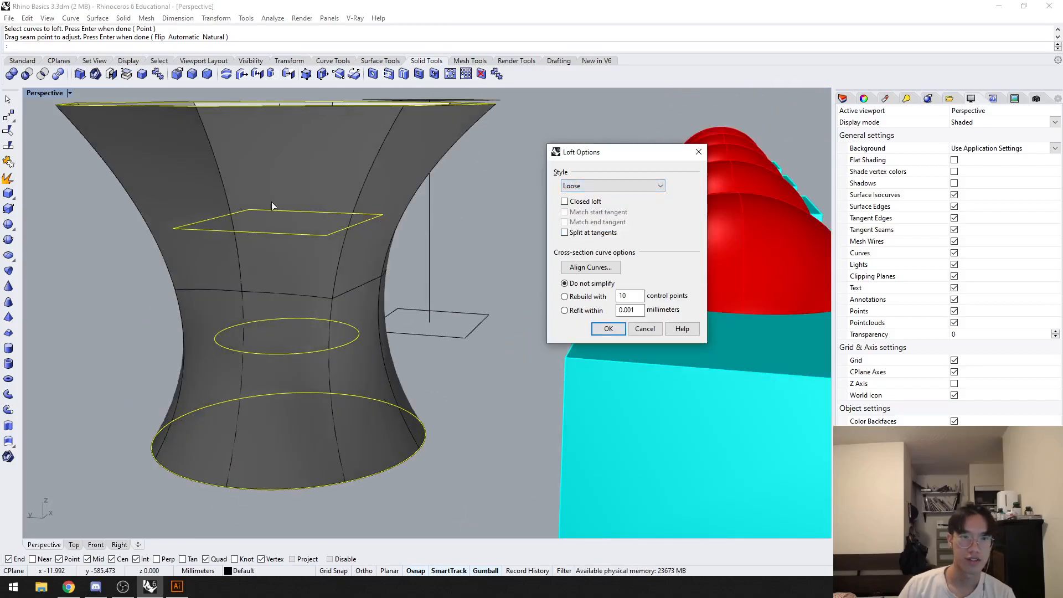
left_click(625, 186)
left_click(610, 214)
left_click(626, 186)
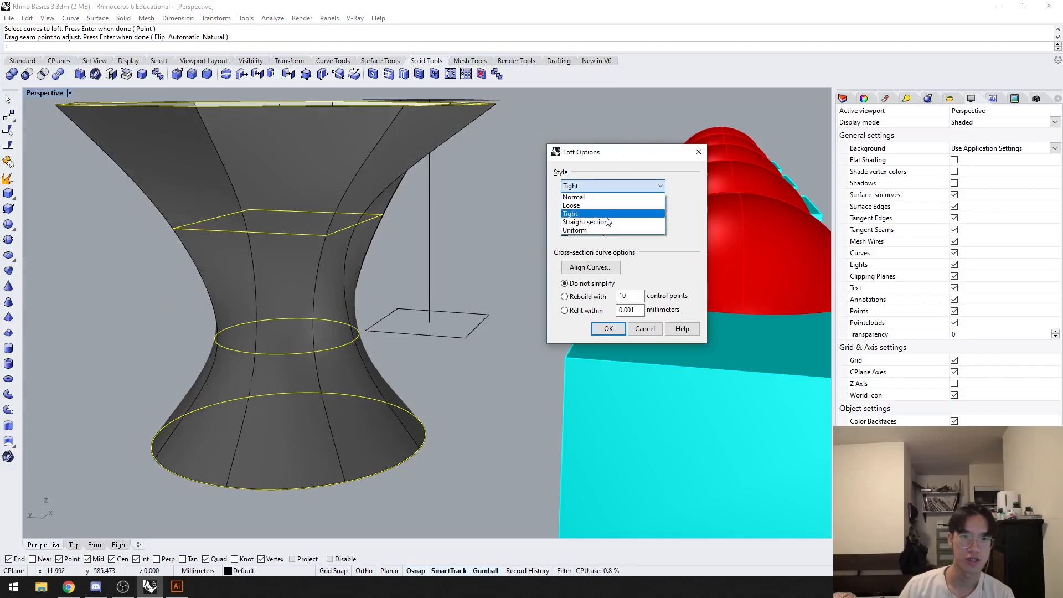
left_click(605, 224)
left_click(613, 186)
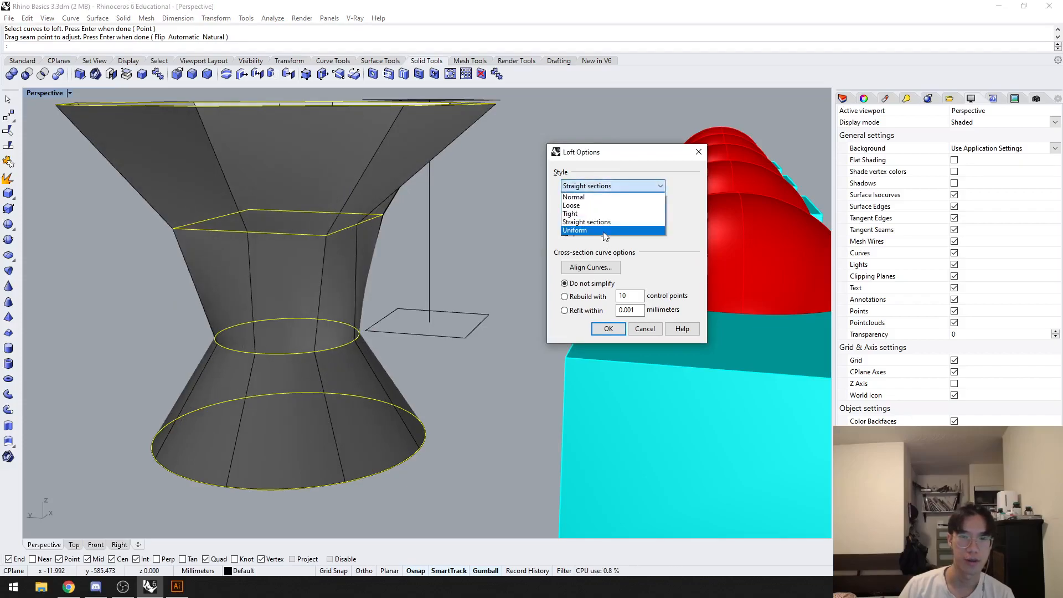
left_click(606, 231)
left_click(609, 186)
left_click(581, 197)
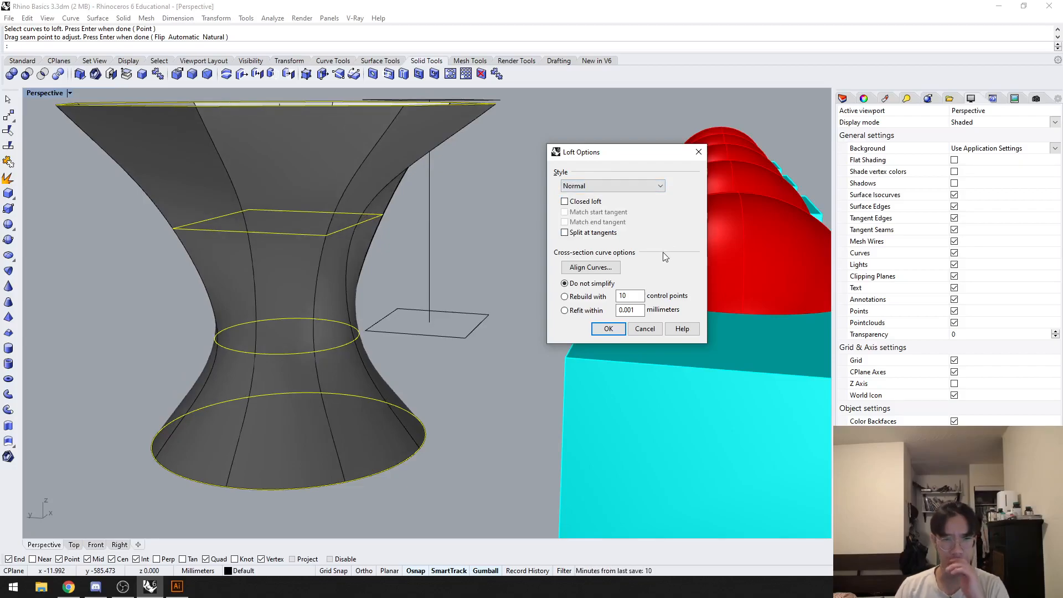
Step: Accept the Normal-style loft through the four profiles, view the result, and undo the loft
right_click_drag(427, 362, 573, 350)
left_click(601, 329)
right_click_drag(435, 357, 411, 383)
key("ctrl+z")
Step: Try to loft the lower and upper small squares, shifting the seam point on the upper square
right_click_drag(445, 423, 481, 357, "shift")
left_click(478, 337)
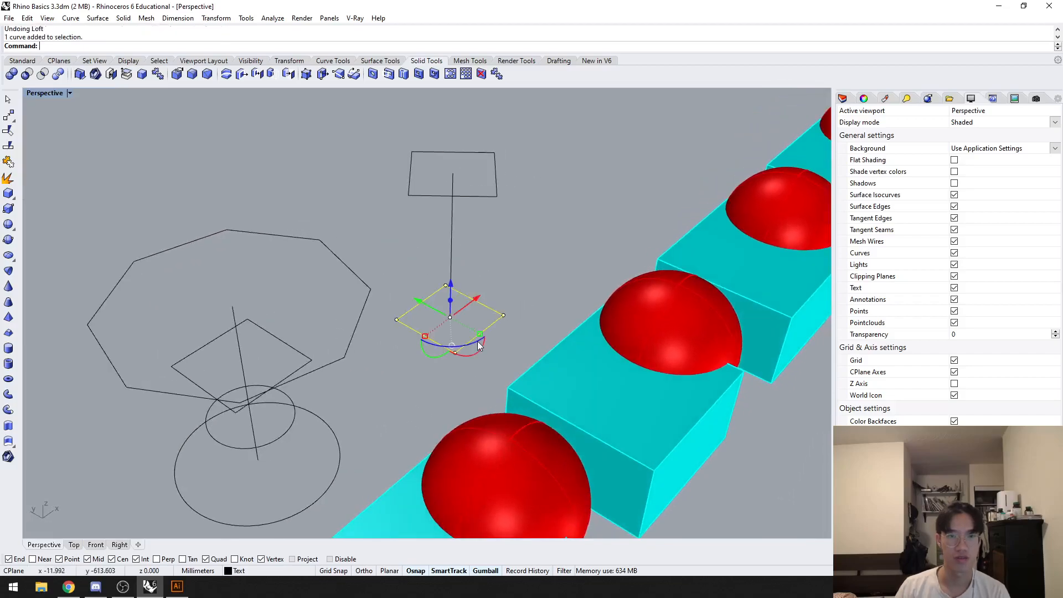
left_click(485, 203, "shift")
scroll(504, 237, "up", 3)
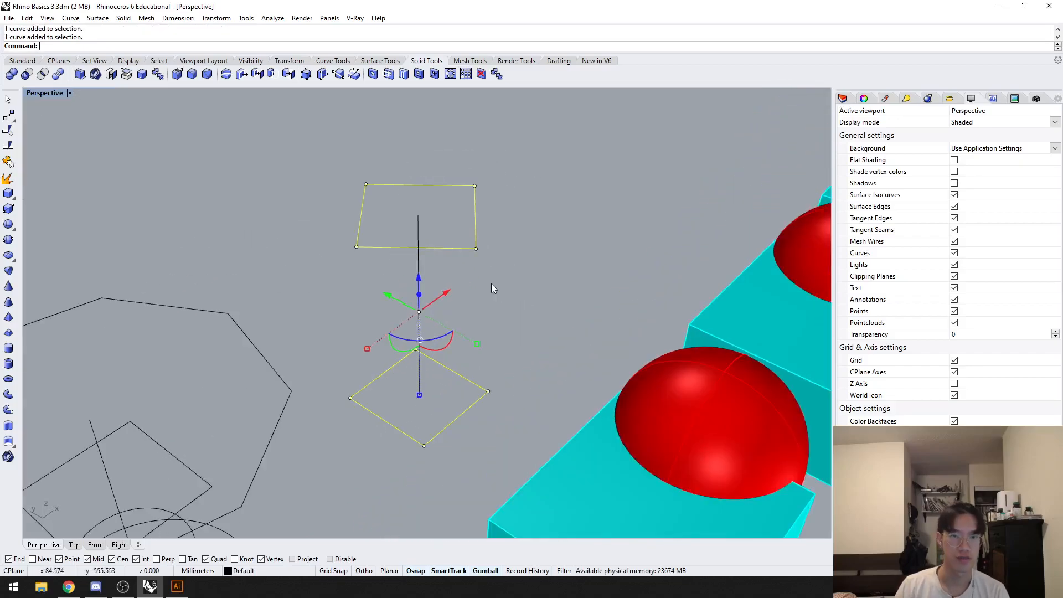
type("loft")
key("Return")
right_click_drag(491, 283, 514, 324)
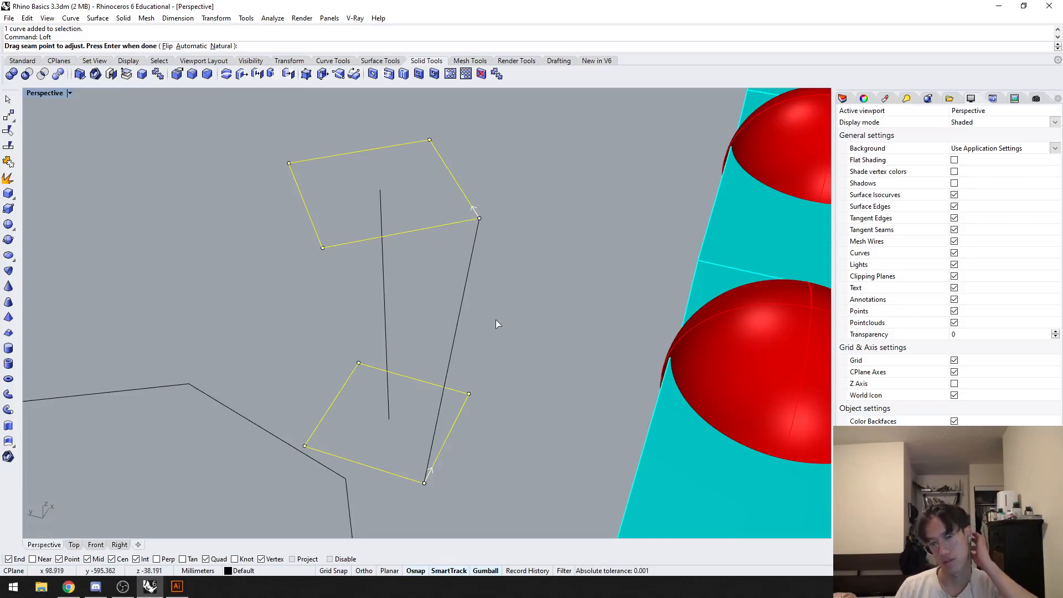
scroll(476, 216, "up", 3)
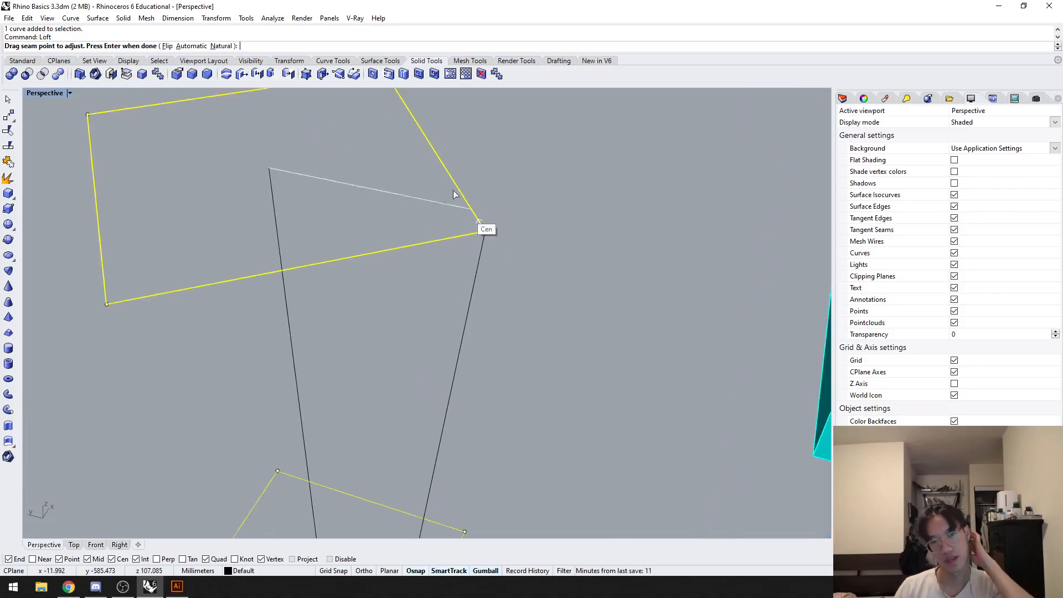
scroll(477, 217, "down", 5)
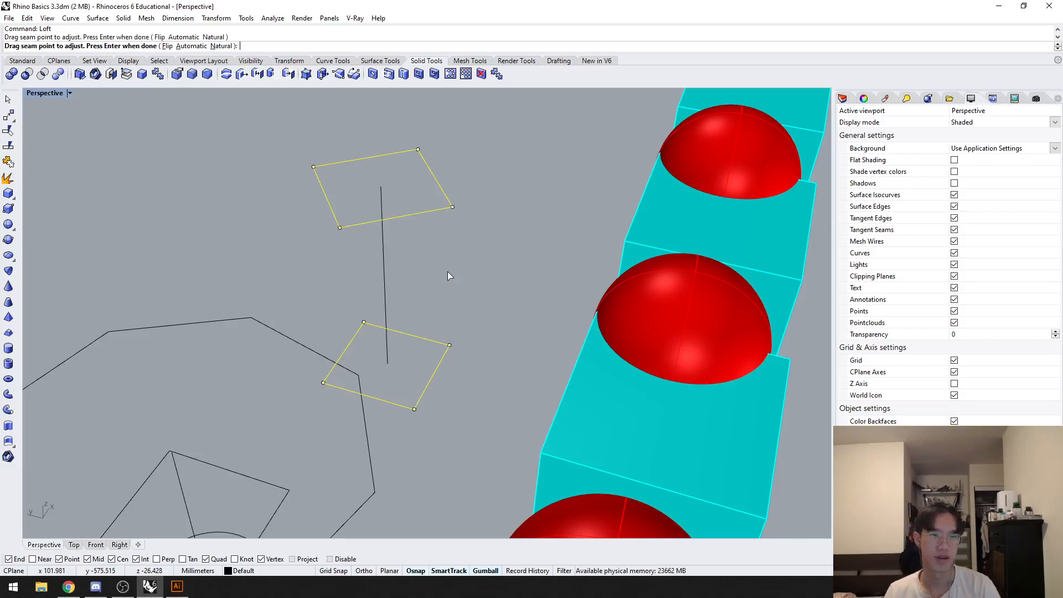
Step: Preview the Normal-style loft between the two small squares and leave it without keeping the surface
key("Return")
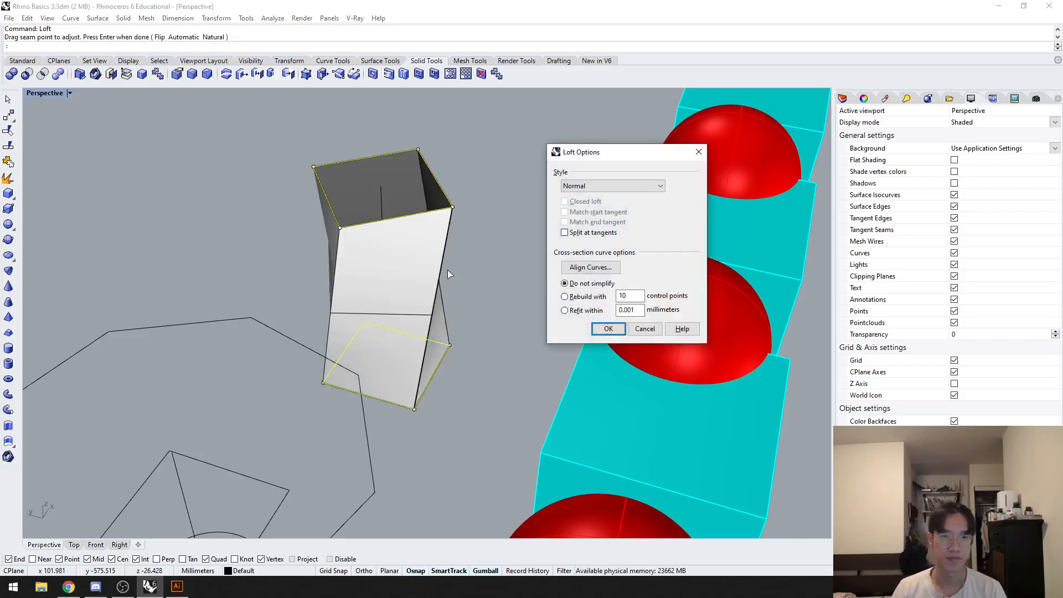
left_click(608, 328)
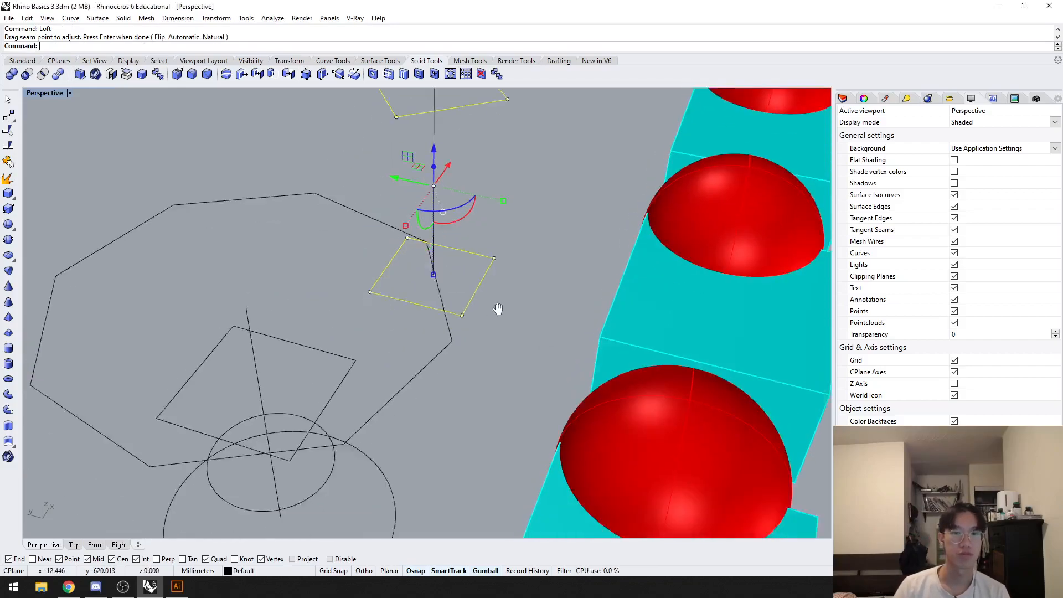
scroll(487, 360, "down", 7)
left_click(466, 400)
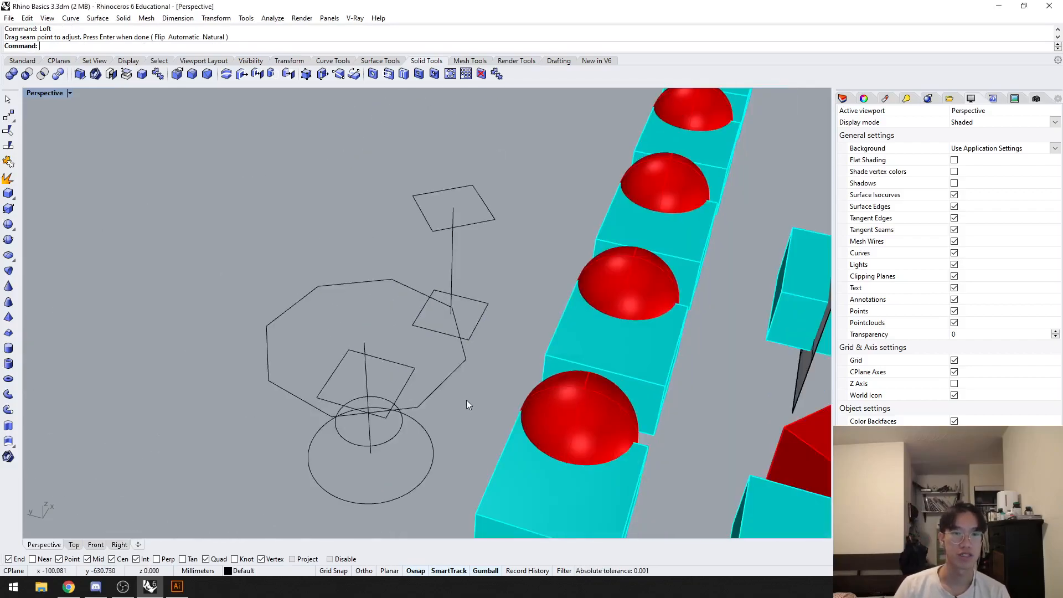
Step: Try to loft the octagon, square and two circles, shifting the seam point on the octagon
right_click_drag(424, 518, 417, 441, "shift")
left_click_drag(417, 442, 382, 307)
scroll(388, 321, "up", 2)
type("loft")
key("Return")
scroll(472, 211, "up", 4)
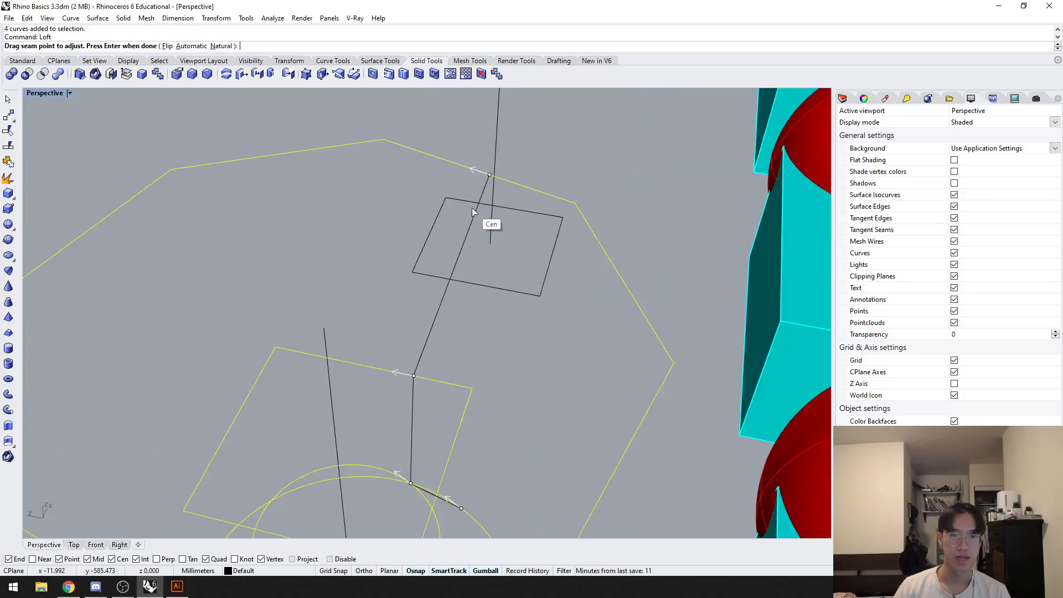
left_click_drag(490, 175, 110, 209)
Step: Shift the loft seam points on the middle square and the smaller circle out of alignment with the octagon's seam
scroll(122, 221, "down", 2)
left_click_drag(324, 322, 419, 367)
right_click_drag(410, 398, 443, 396)
left_click_drag(512, 343, 426, 396)
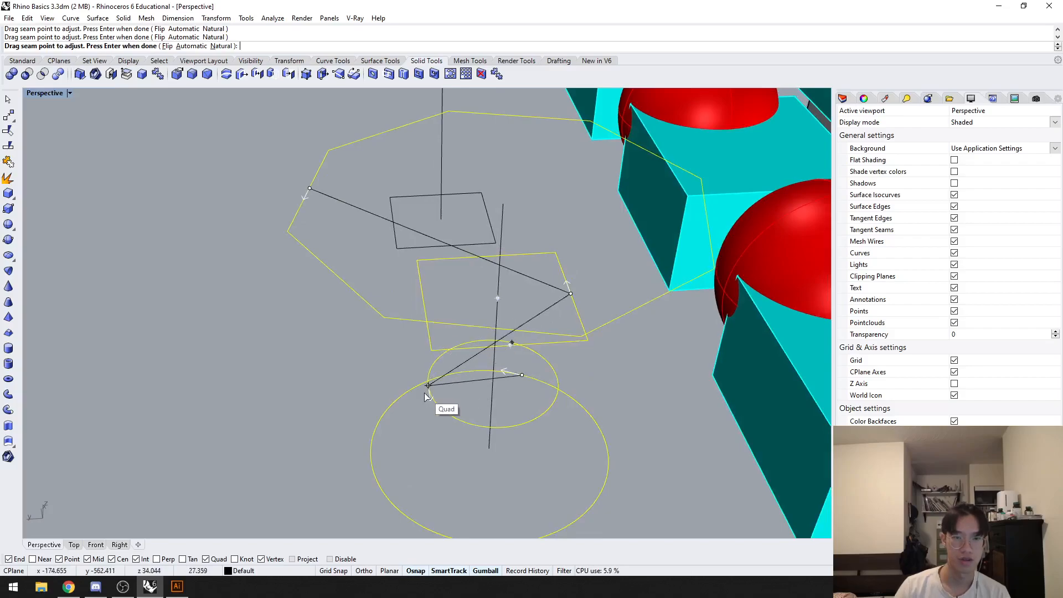
right_click_drag(521, 417, 404, 403)
right_click_drag(214, 350, 443, 371)
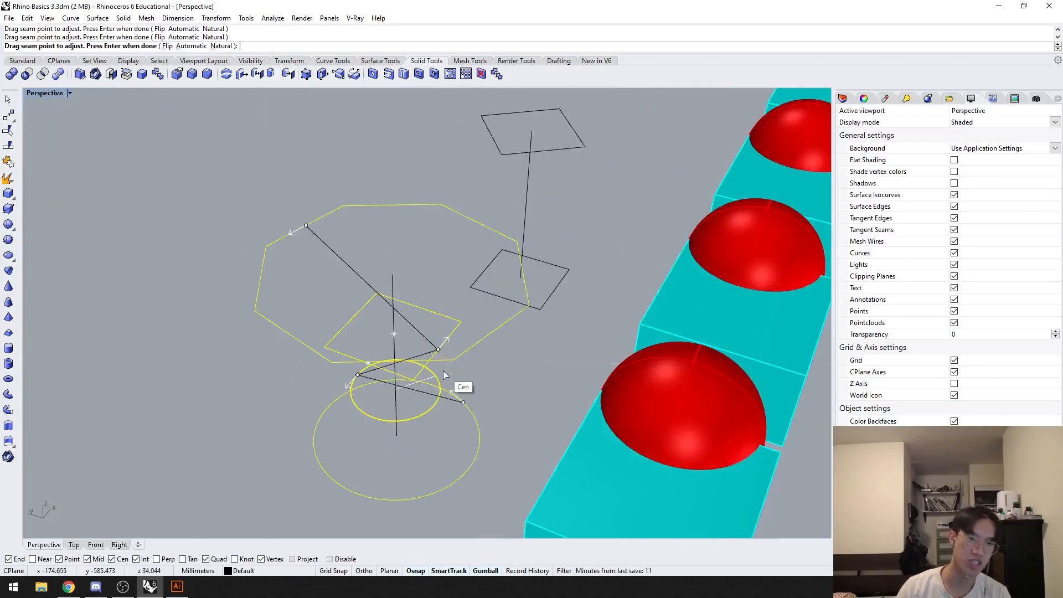
Step: Preview the twisted Normal-style loft, check its curve alignment, and leave it without keeping the surface
key("Return")
right_click_drag(417, 408, 369, 392)
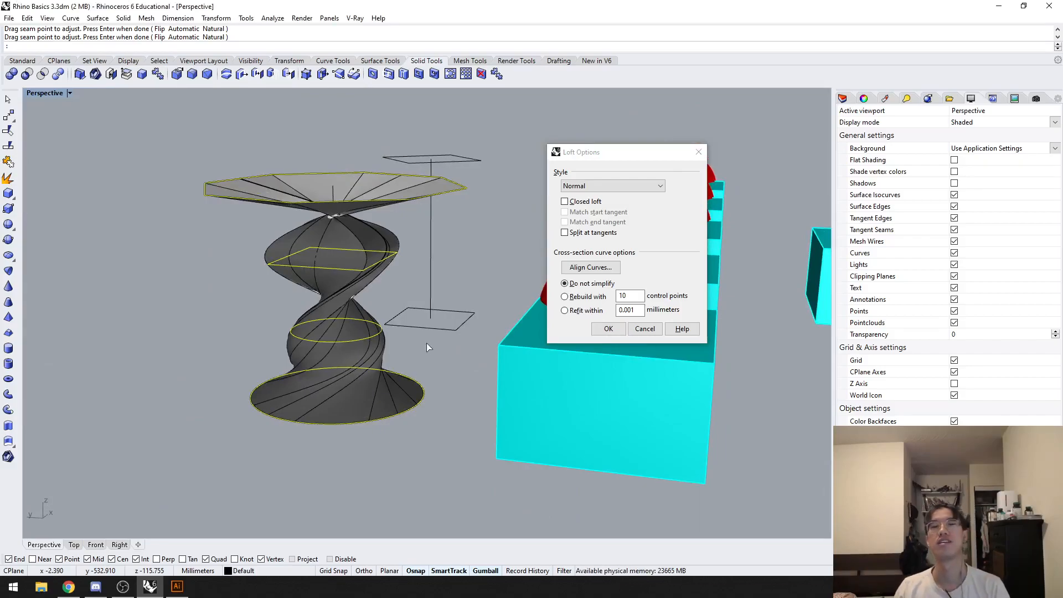
right_click_drag(423, 346, 438, 337)
left_click(578, 268)
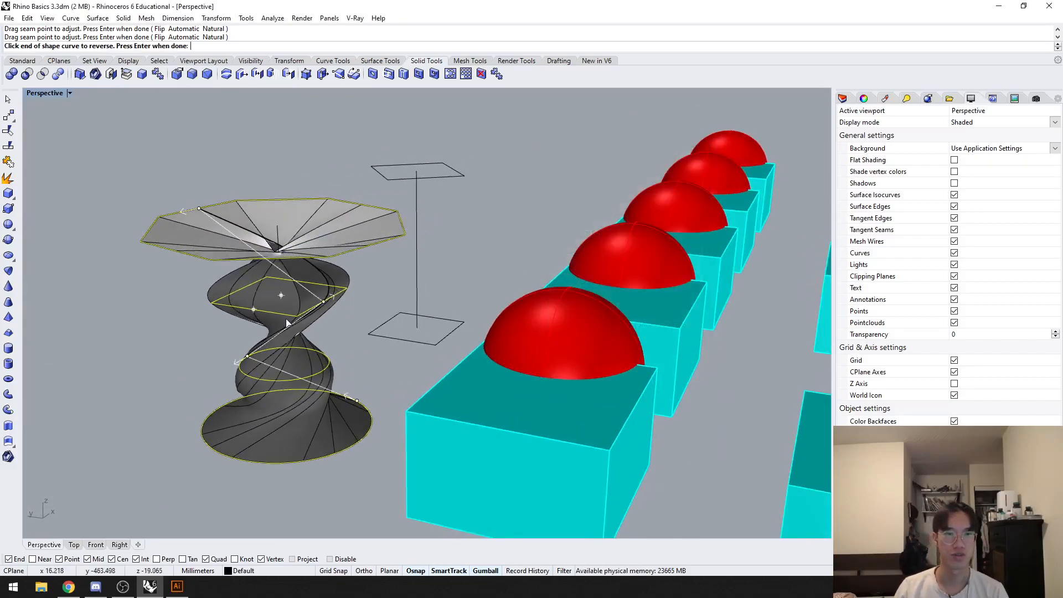
scroll(528, 286, "up", 5)
scroll(528, 286, "down", 5)
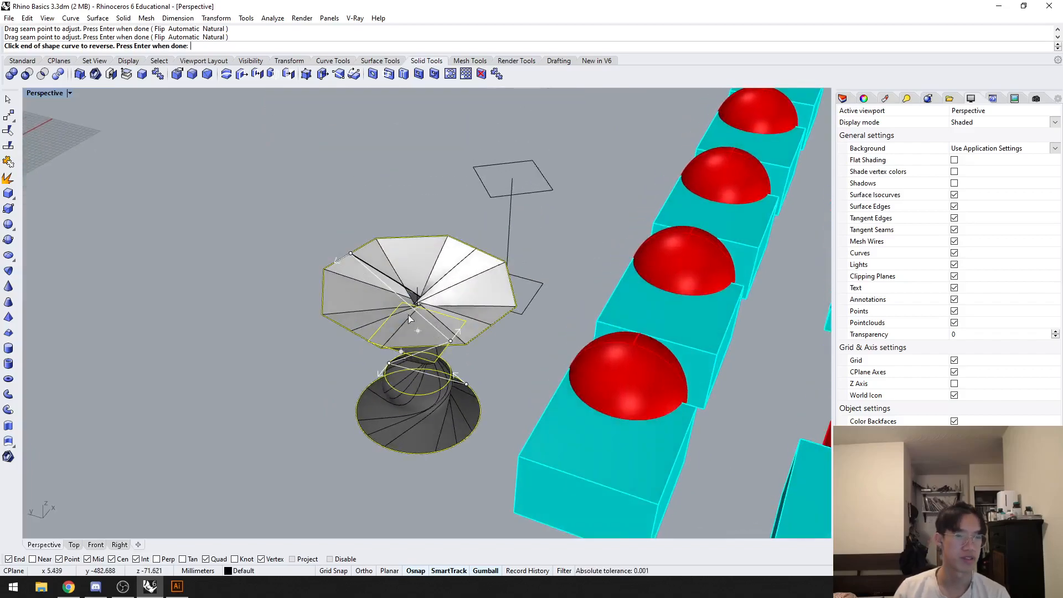
key("Return")
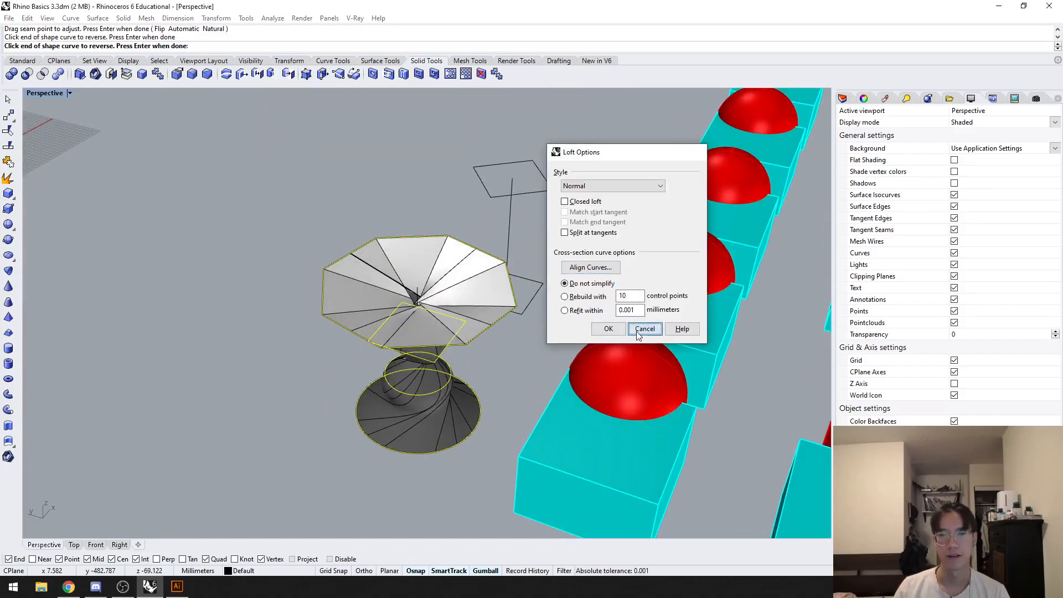
left_click(608, 329)
Step: Hide all the loft profile curves together with their vertical guide lines
right_click_drag(498, 377, 481, 335)
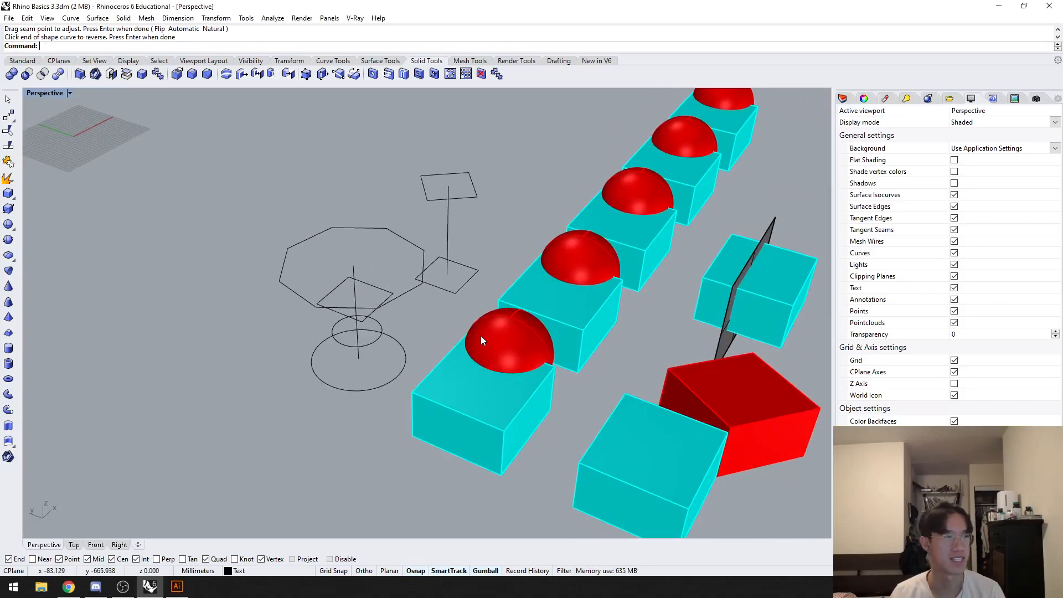
scroll(348, 428, "down", 2)
right_click_drag(348, 427, 317, 417, "shift")
scroll(347, 395, "up", 2)
right_click_drag(388, 400, 359, 404)
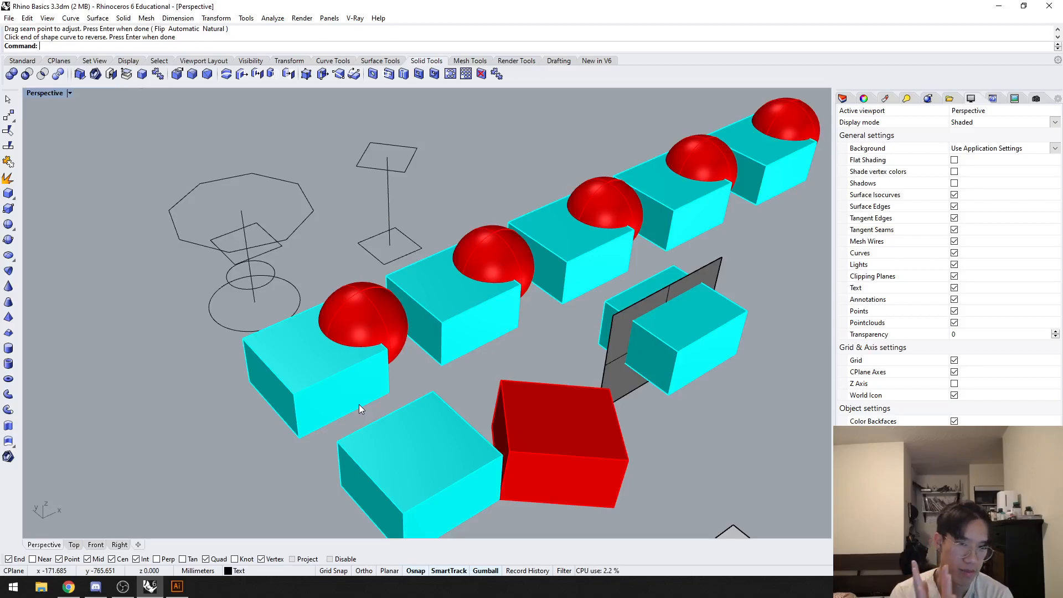
right_click_drag(358, 408, 399, 431)
left_click_drag(407, 424, 308, 210)
left_click(414, 199, "shift")
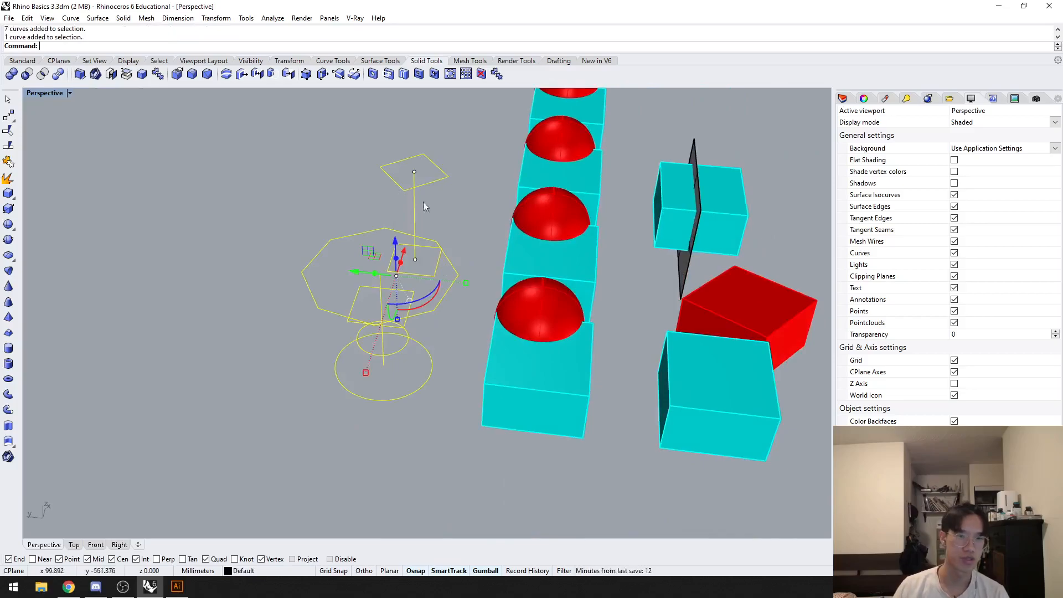
right_click_drag(413, 199, 440, 205)
key("ctrl+h")
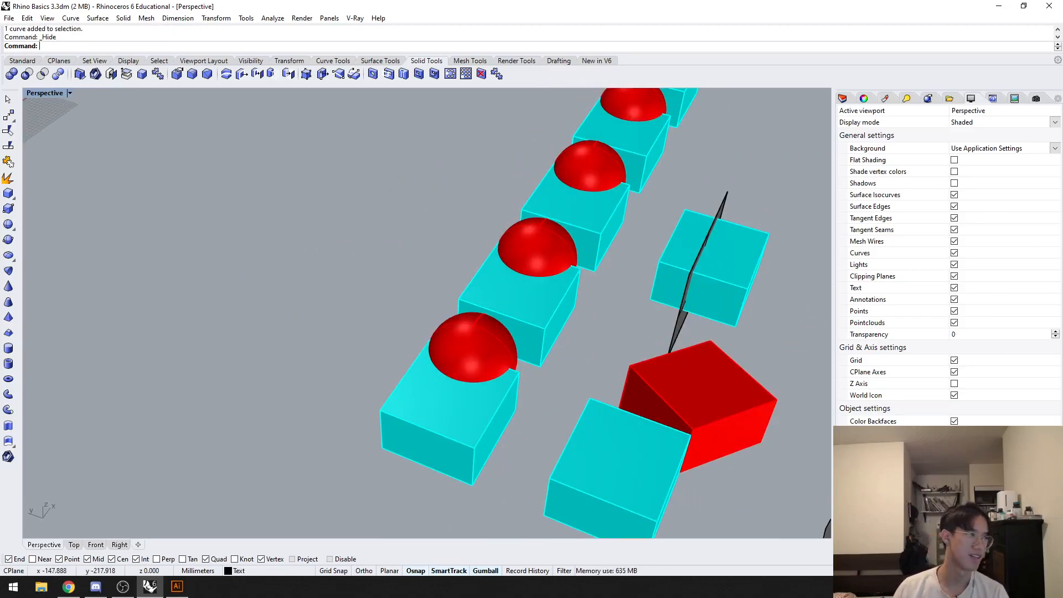
Step: Examine the row of overlapping boxes and spheres, picking out the first box and its sphere as separate objects
right_click_drag(261, 344, 291, 355)
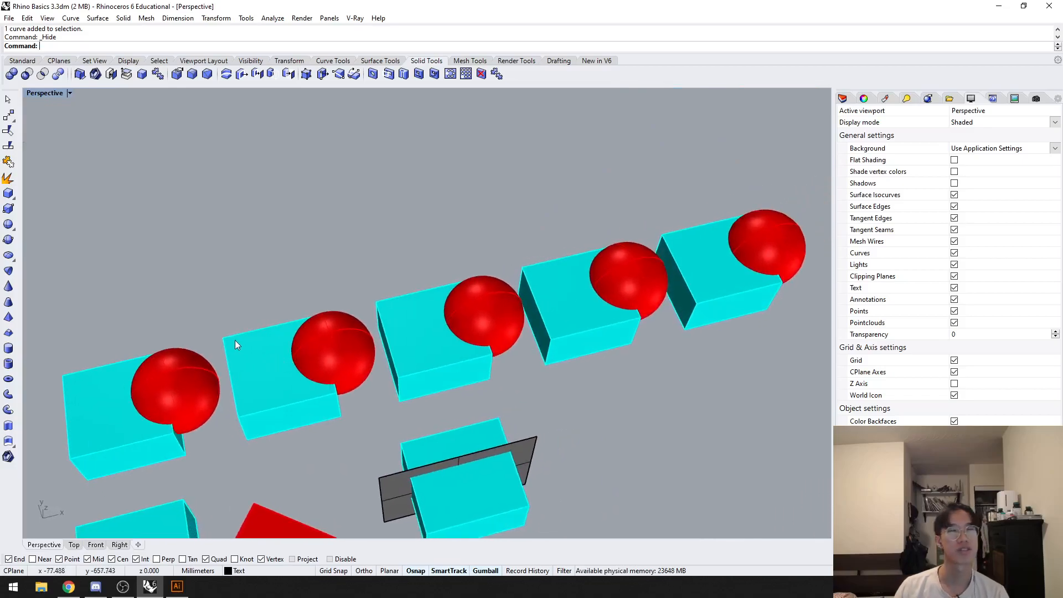
right_click_drag(170, 333, 237, 307, "shift")
scroll(234, 318, "up", 2)
right_click_drag(249, 372, 251, 357)
left_click(251, 356)
right_click_drag(164, 372, 271, 337, "shift")
left_click(230, 311)
scroll(231, 316, "up", 3)
left_click(271, 338)
left_click(201, 344, "shift")
left_click(310, 301, "ctrl")
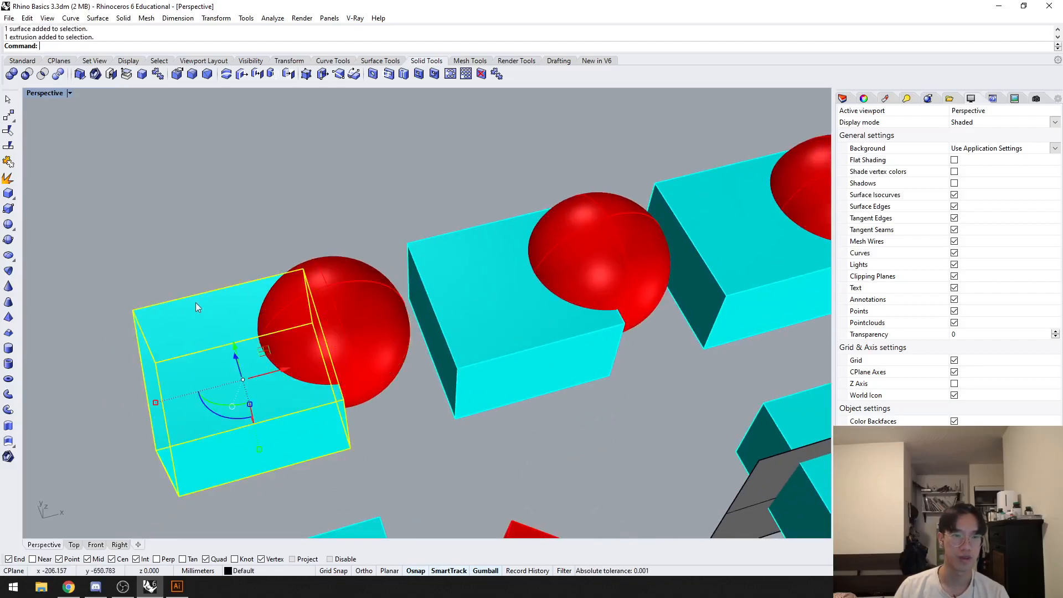
left_click(307, 312)
left_click(204, 323, "shift")
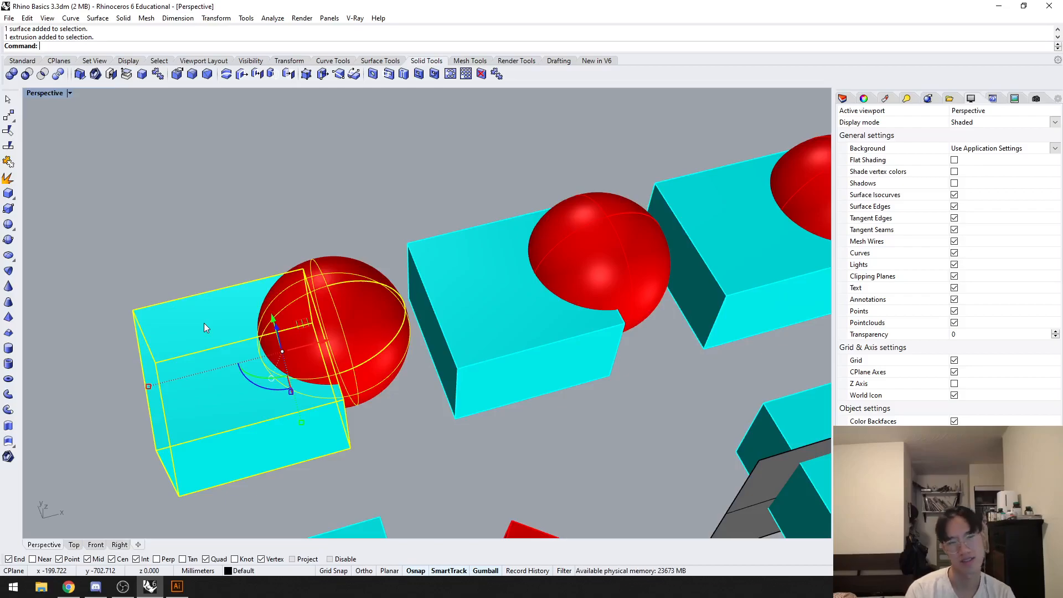
Step: Join the first box and its overlapping sphere into one solid with BooleanUnion
left_click(261, 222)
left_click(302, 299)
left_click(238, 344, "shift")
type("BooleanUnion")
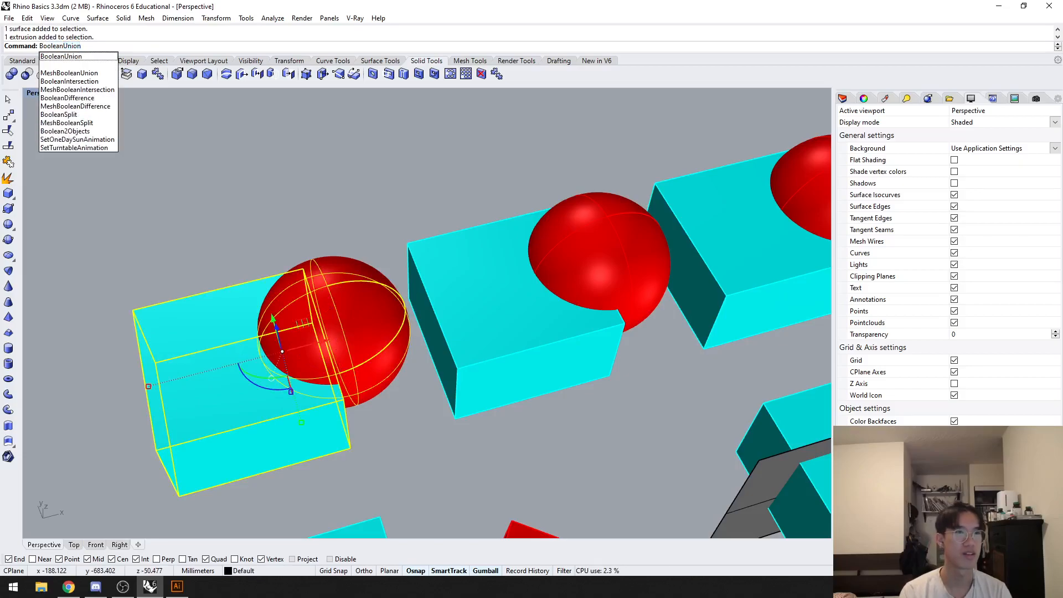
key("Return")
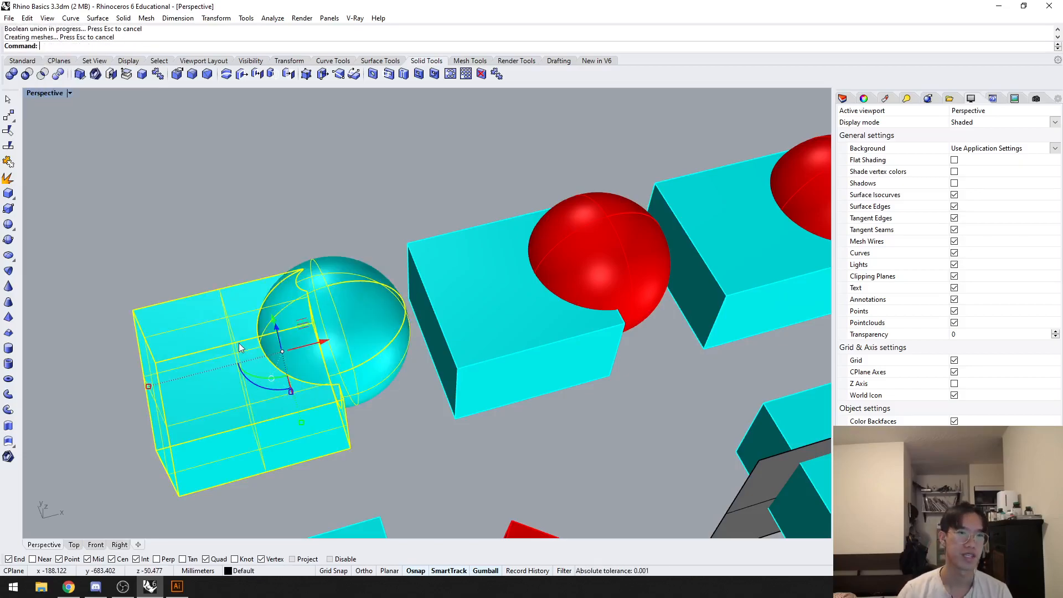
key("ctrl+shift+e")
left_click(299, 166)
right_click_drag(355, 233, 310, 237)
left_click(311, 238)
right_click_drag(457, 249, 428, 260)
Step: Subtract the second sphere from the second box with BooleanDifference
left_click(584, 198)
right_click_drag(629, 219, 222, 227, "shift")
left_click(290, 295)
left_click(513, 284, "shift")
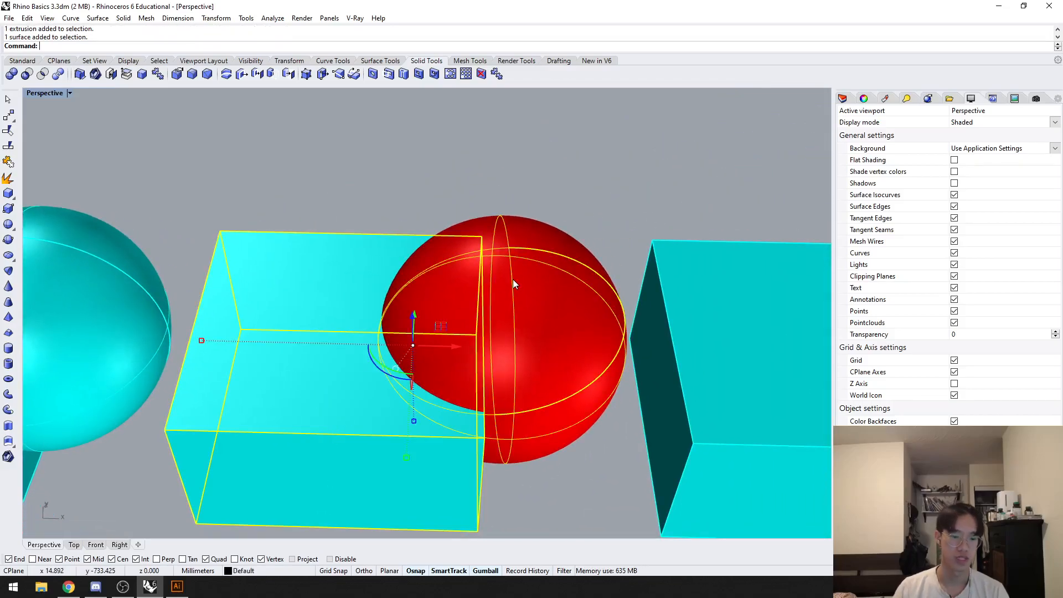
key("Escape")
type("Booleand")
key("Return")
left_click(266, 319)
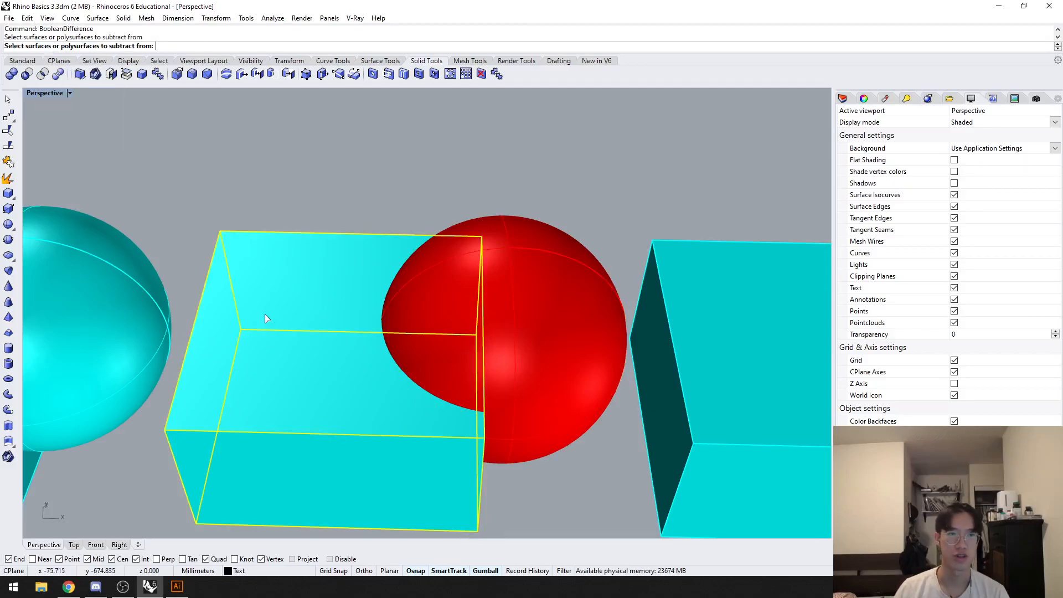
key("Return")
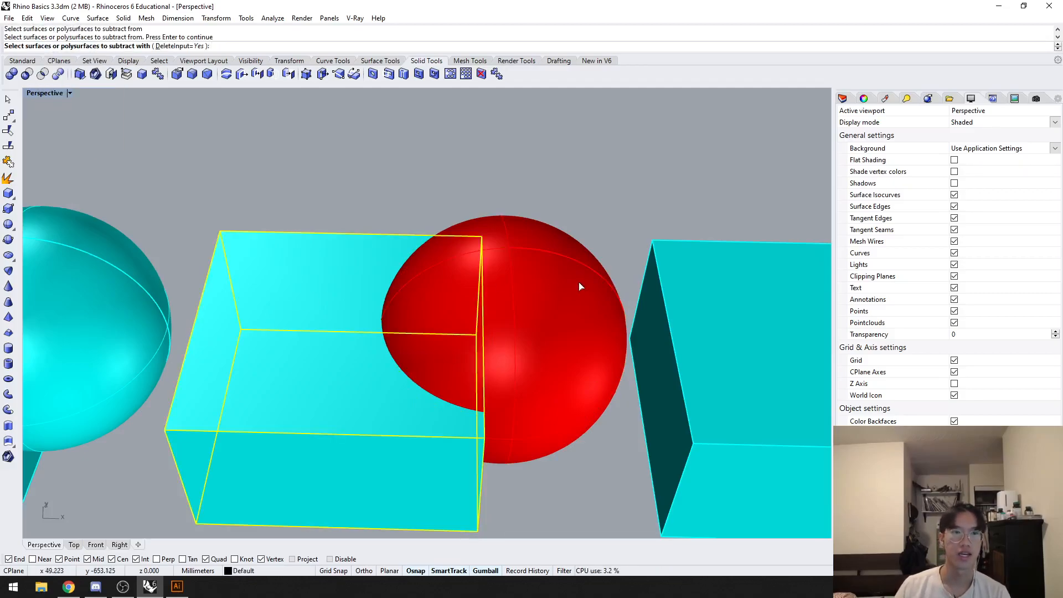
left_click(579, 286)
key("Return")
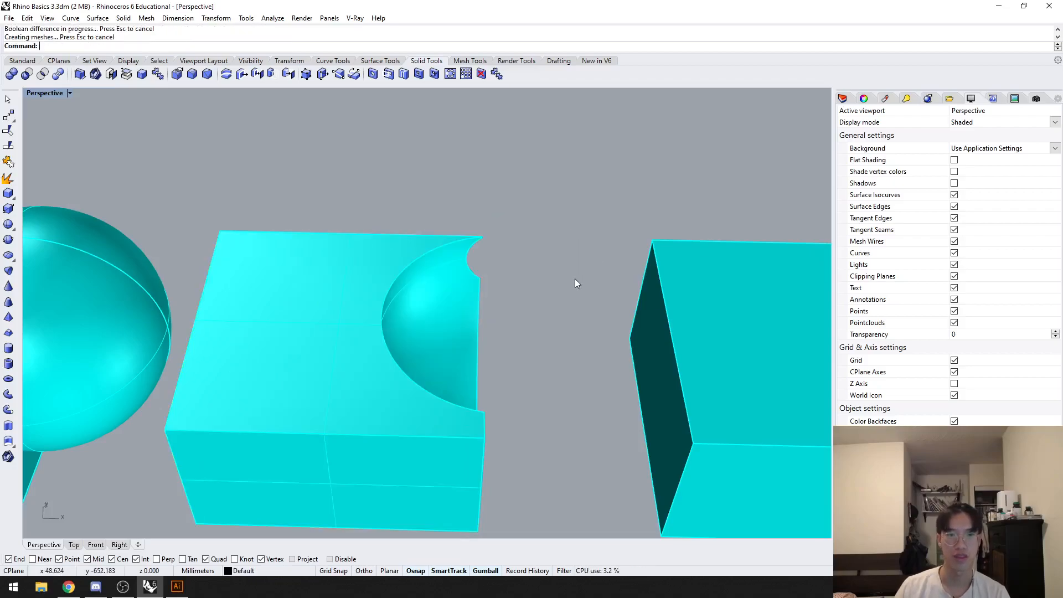
Step: Reduce the third box and sphere to their common volume with BooleanIntersection
right_click_drag(544, 299, 311, 259)
left_click(341, 325)
right_click_drag(341, 325, 260, 285, "shift")
key("Escape")
scroll(433, 293, "down", 2)
right_click_drag(637, 355, 321, 297, "shift")
left_click(320, 299)
type("Boolean")
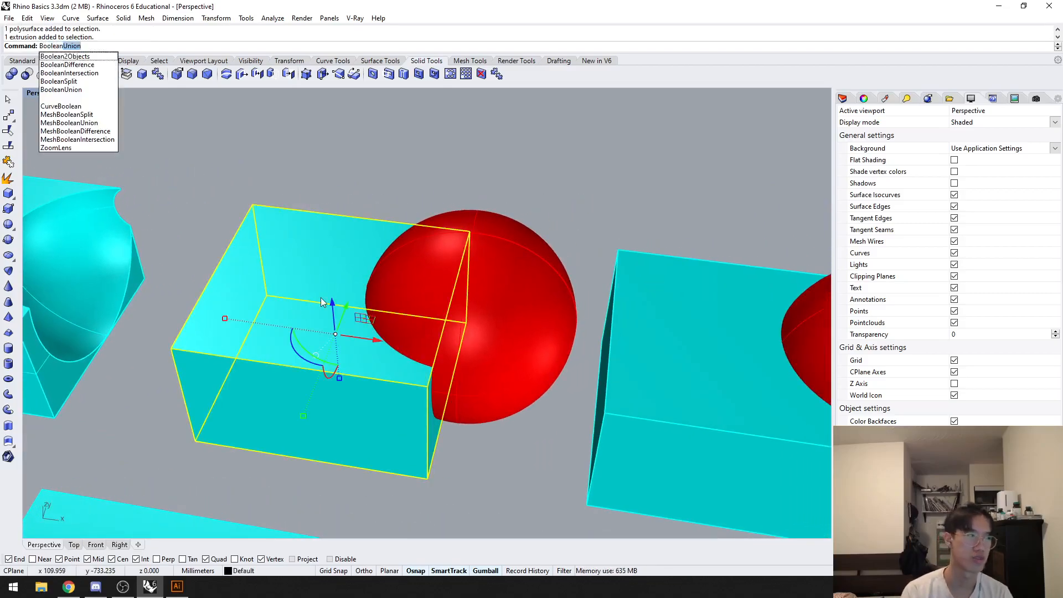
type("Intersection")
key("Return")
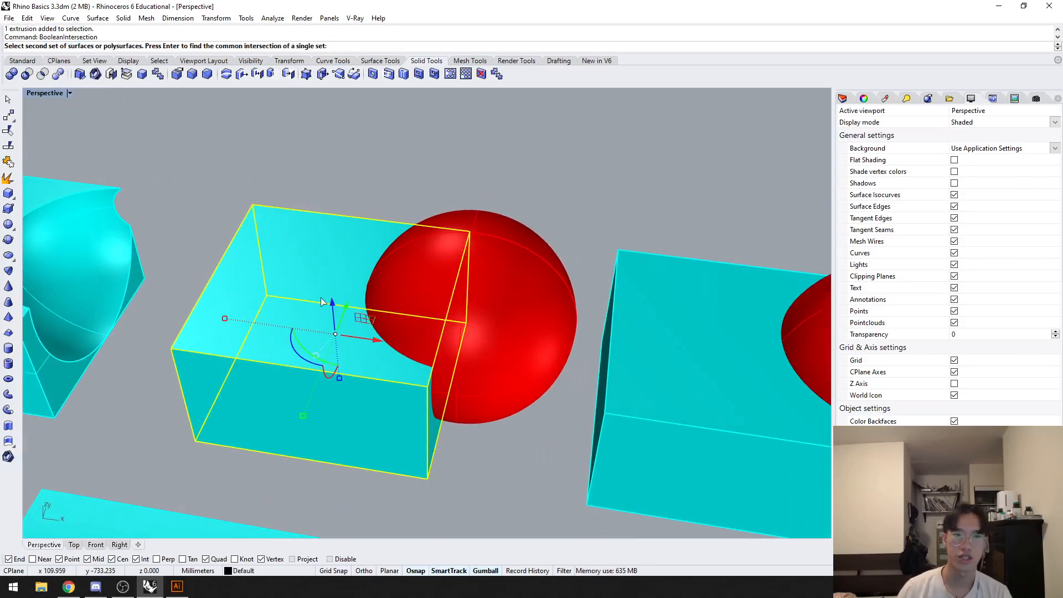
scroll(299, 305, "up", 3)
left_click(510, 298)
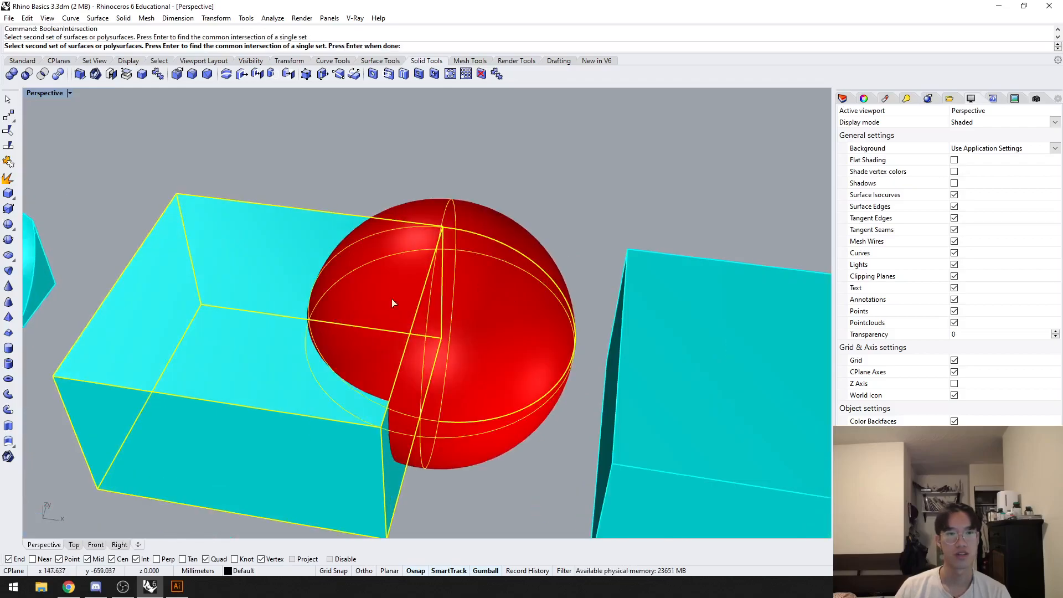
key("Return")
left_click(460, 251)
Step: Split the fourth box with its overlapping sphere using BooleanSplit
right_click_drag(327, 278, 319, 250, "shift")
scroll(319, 321, "down", 3)
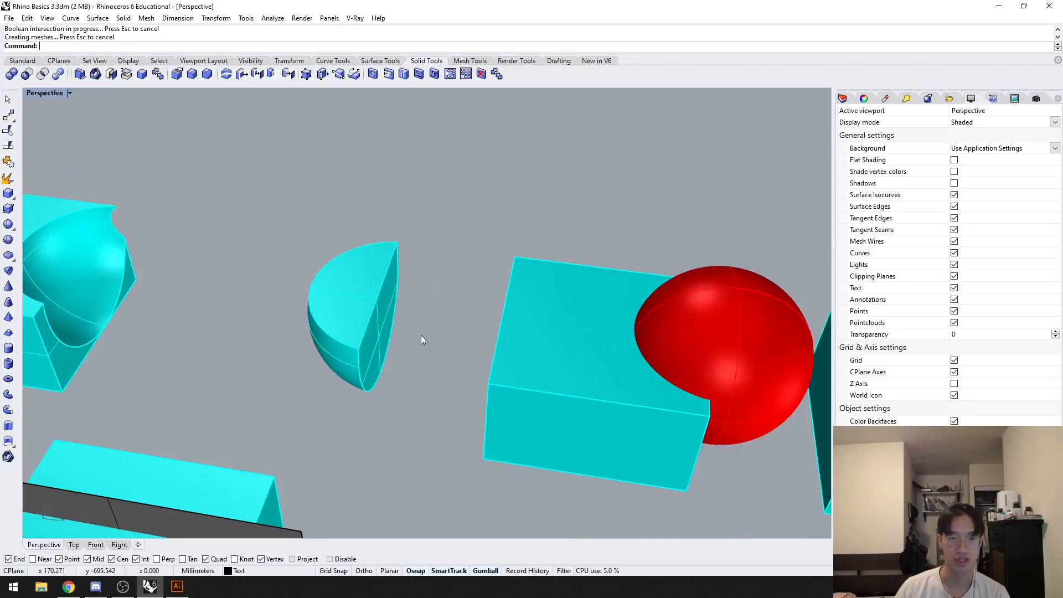
right_click_drag(416, 336, 154, 308, "shift")
left_click(294, 306)
left_click(442, 289, "shift")
type("BooleanSplit")
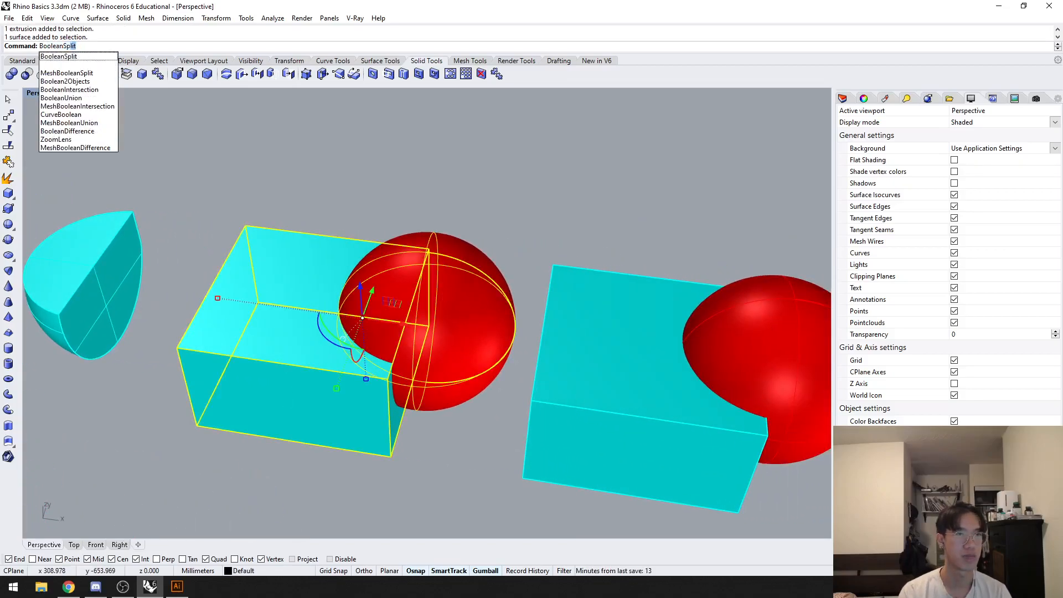
key("Return")
left_click(445, 293)
key("Return")
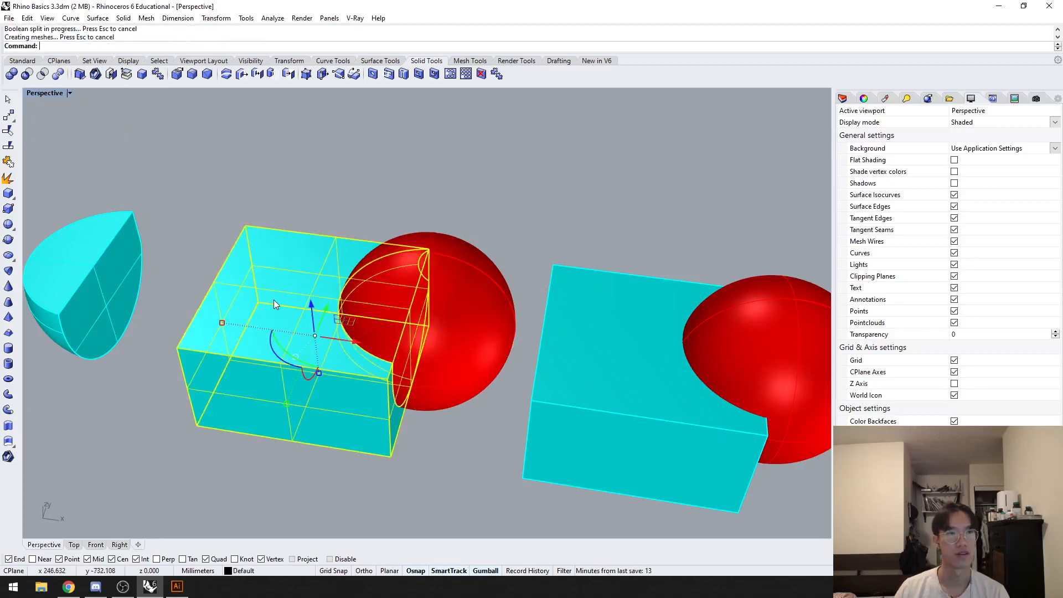
Step: Move the fourth sphere away from the split box and pull the cut-out piece out of its cavity
left_click(438, 298)
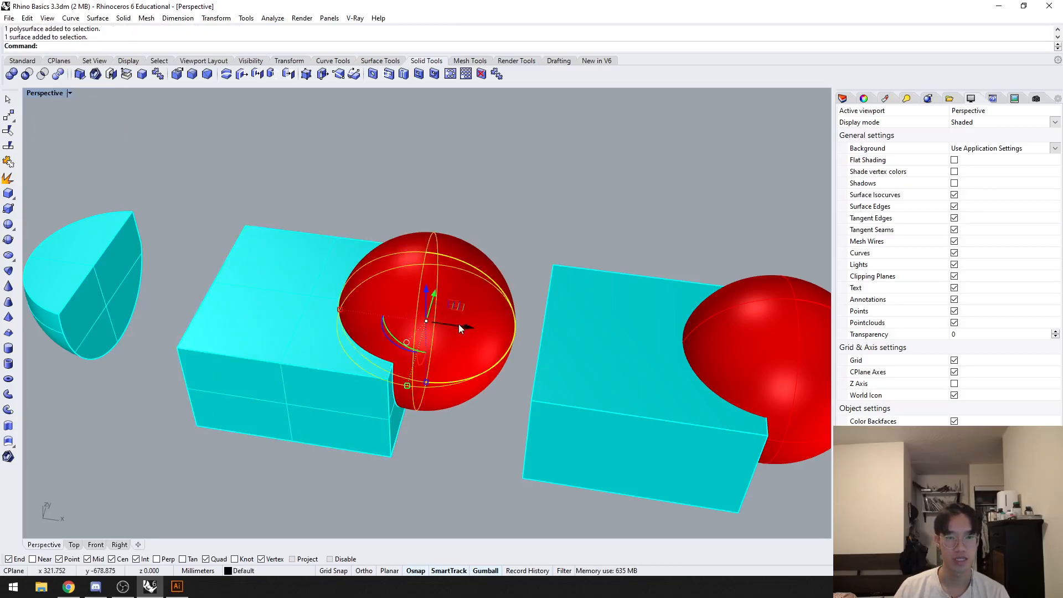
left_click_drag(447, 301, 491, 151)
left_click(376, 307)
left_click(107, 273)
left_click(384, 285)
left_click_drag(429, 334, 485, 341)
Step: Examine the separated sphere, the hollowed box and the cut-out piece by selecting each in turn
left_click(273, 281)
left_click(485, 218)
right_click_drag(485, 218, 418, 290)
left_click(318, 263)
left_click(515, 185)
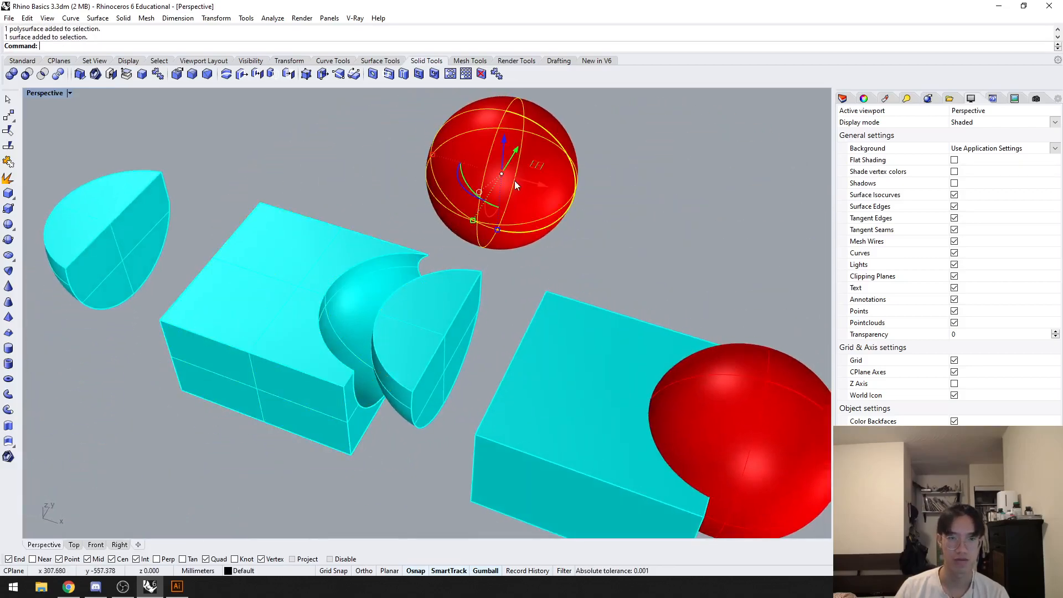
left_click(374, 321)
left_click(444, 195)
left_click(284, 286)
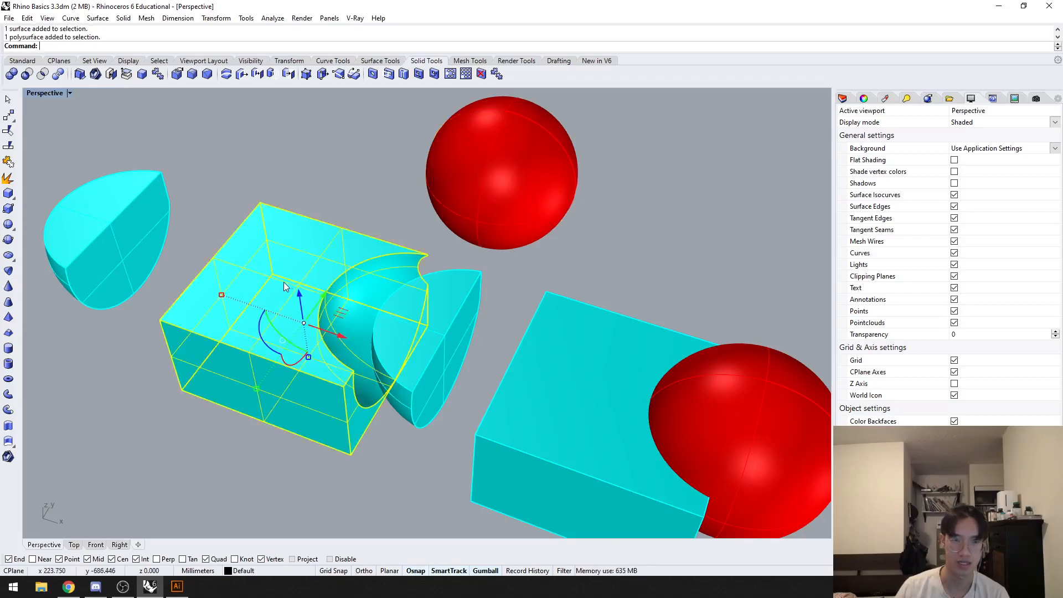
left_click(453, 319)
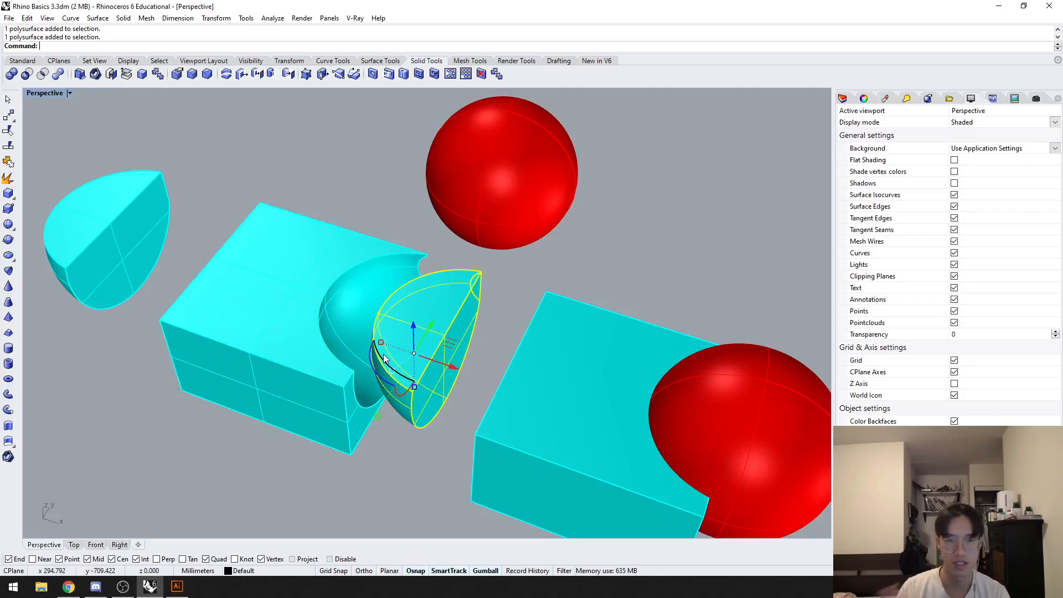
left_click(640, 261)
Step: Run Boolean2Objects on the fifth box and its overlapping sphere
scroll(641, 261, "down", 2)
right_click_drag(626, 256, 458, 192, "shift")
left_click(447, 269)
left_click(559, 297, "shift")
type("Boolean2")
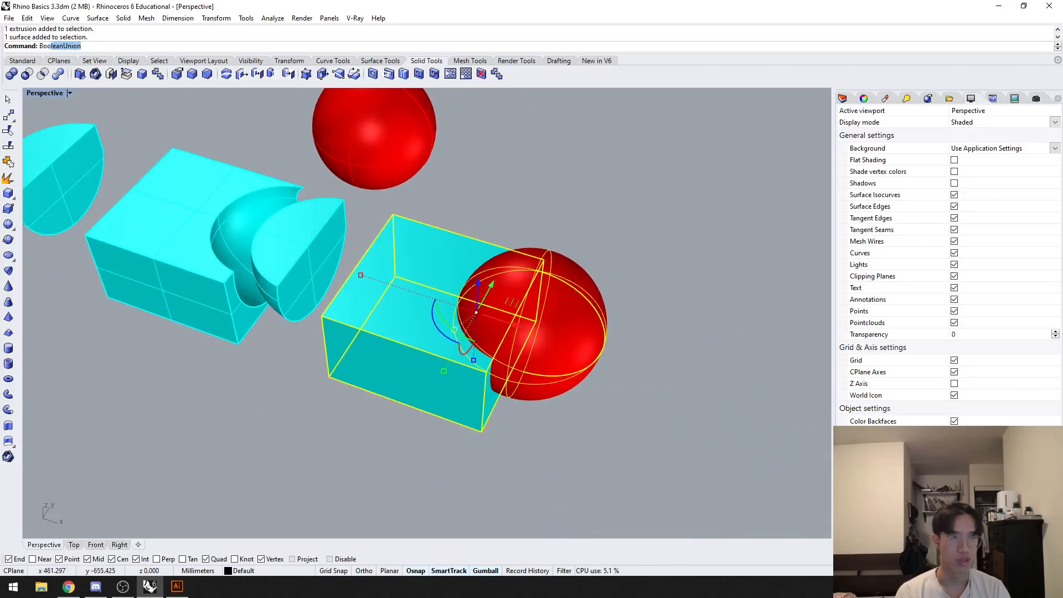
key("Return")
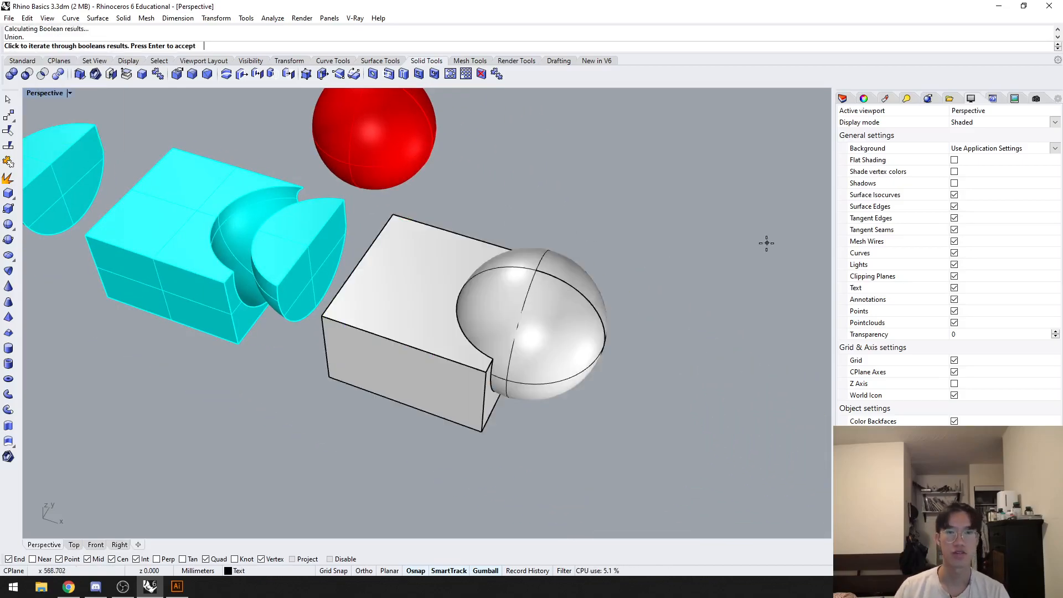
Step: Cycle through the possible Boolean2Objects results for the fifth pair and leave the command without accepting one
left_click(743, 235)
left_click(742, 233)
left_click(742, 232)
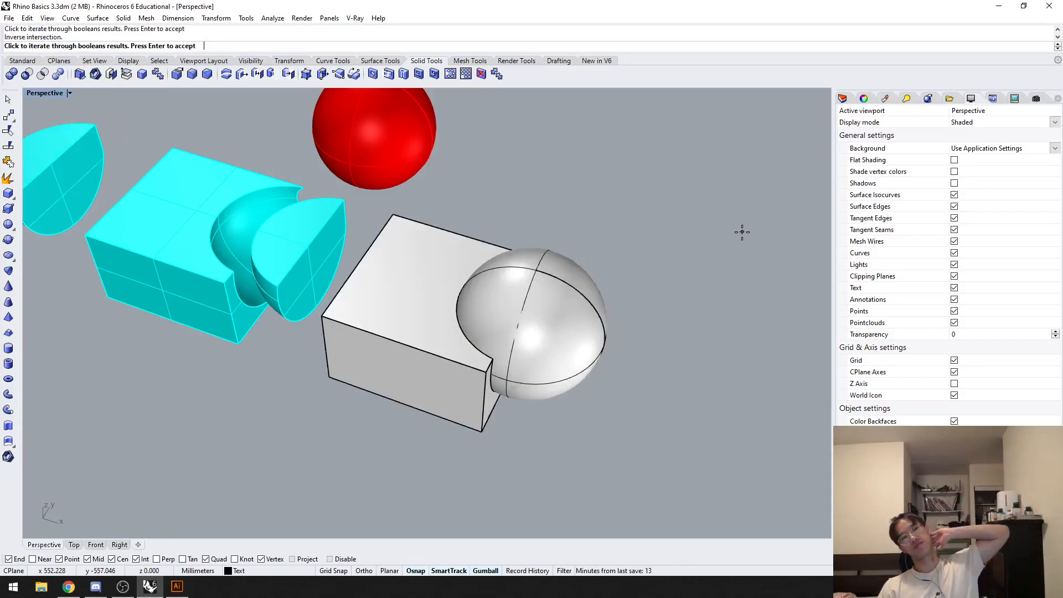
left_click(741, 232)
left_click(714, 238)
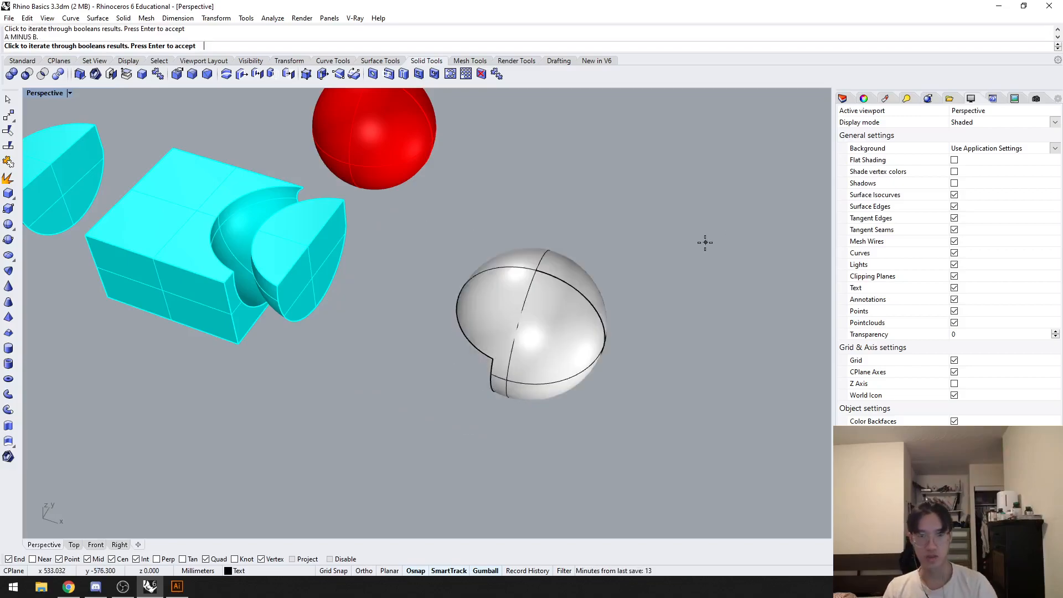
left_click(698, 242)
left_click(689, 241)
key("Escape")
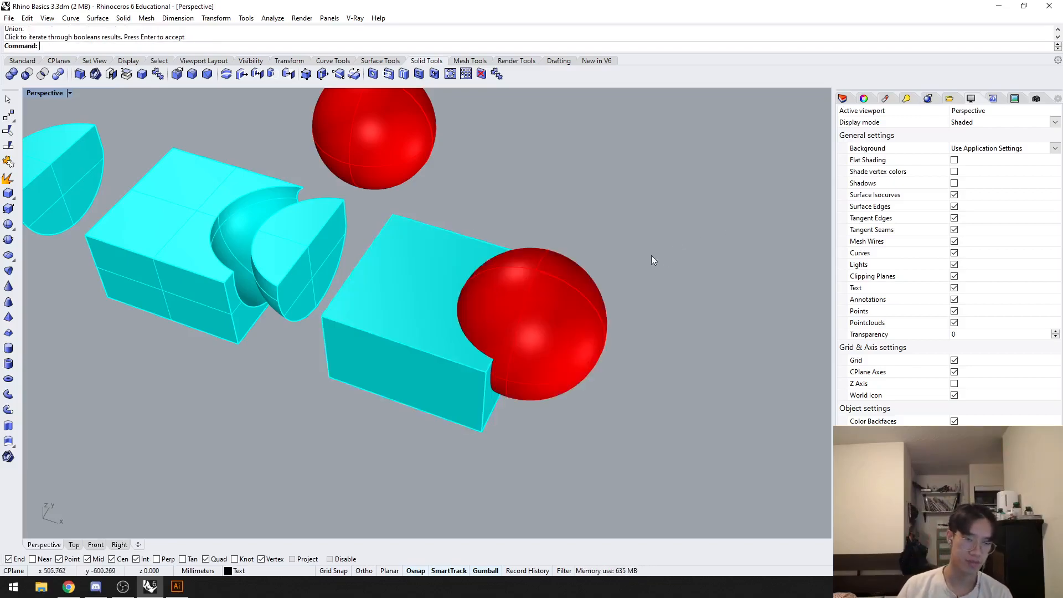
Step: Examine the cyan box and the red box that touch at one corner, selecting both of them
scroll(601, 279, "down", 4)
right_click_drag(424, 307, 579, 358, "shift")
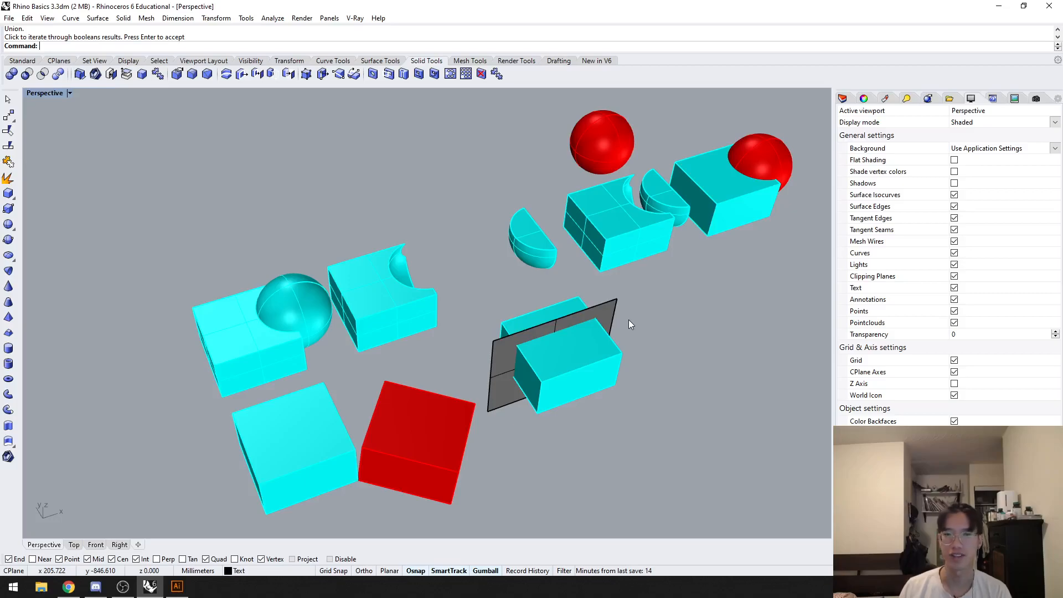
right_click_drag(682, 332, 796, 228, "shift")
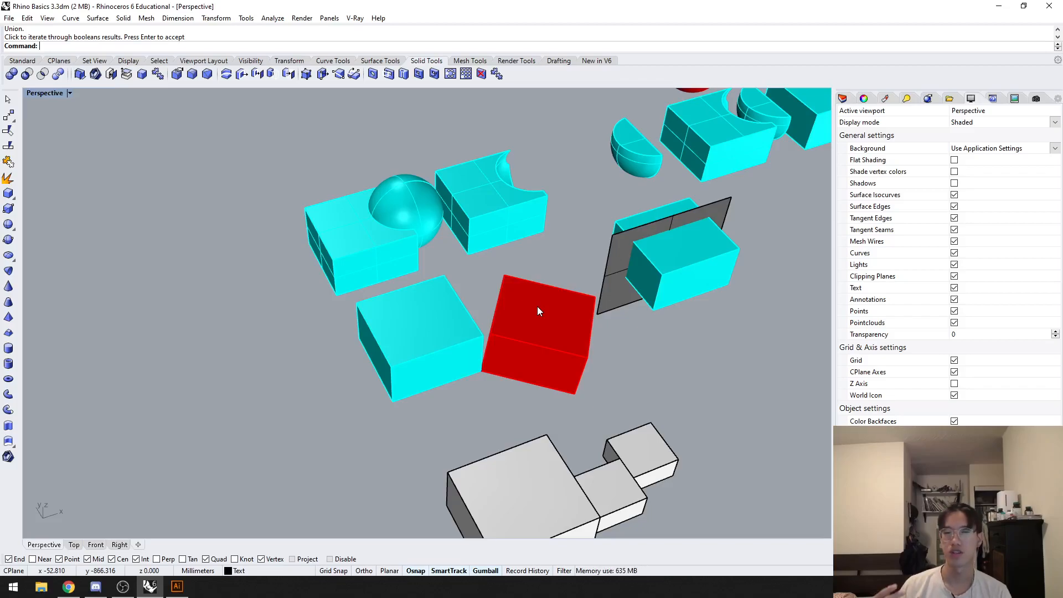
right_click_drag(538, 307, 501, 341, "shift")
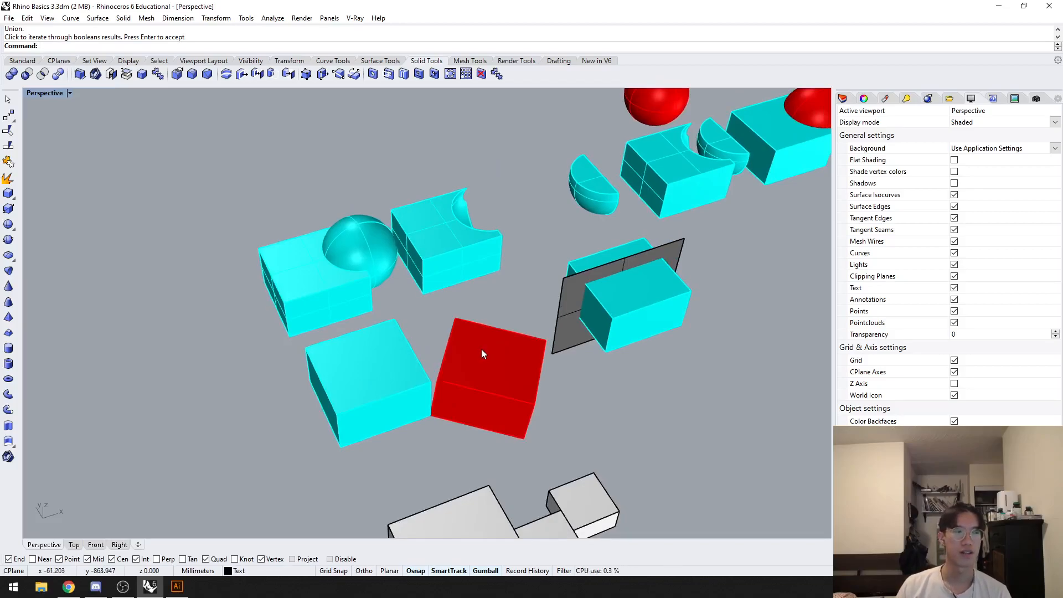
scroll(482, 351, "up", 4)
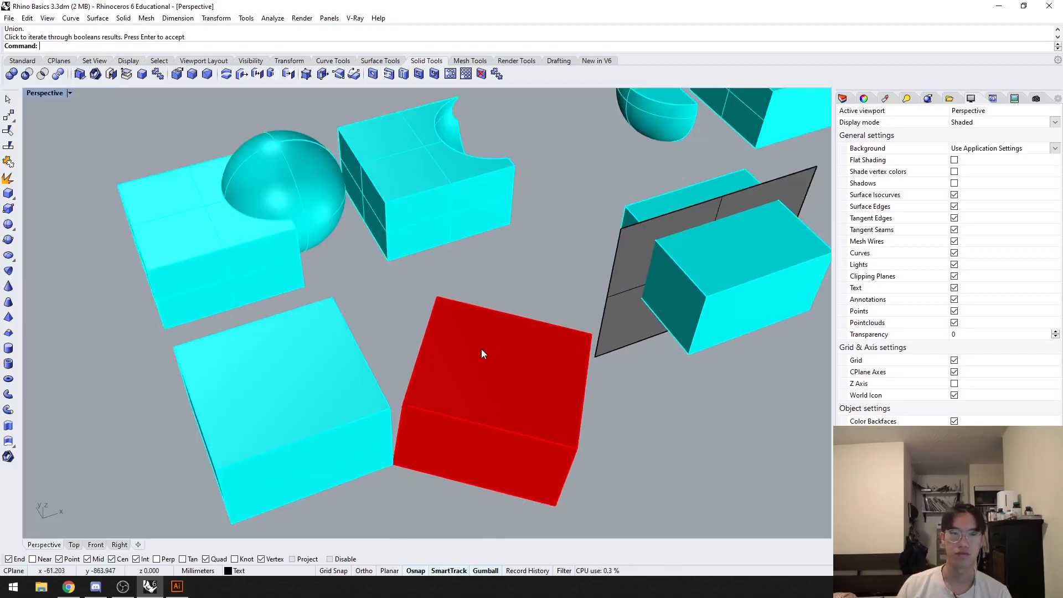
left_click(504, 352)
left_click(367, 387, "shift")
key("Escape")
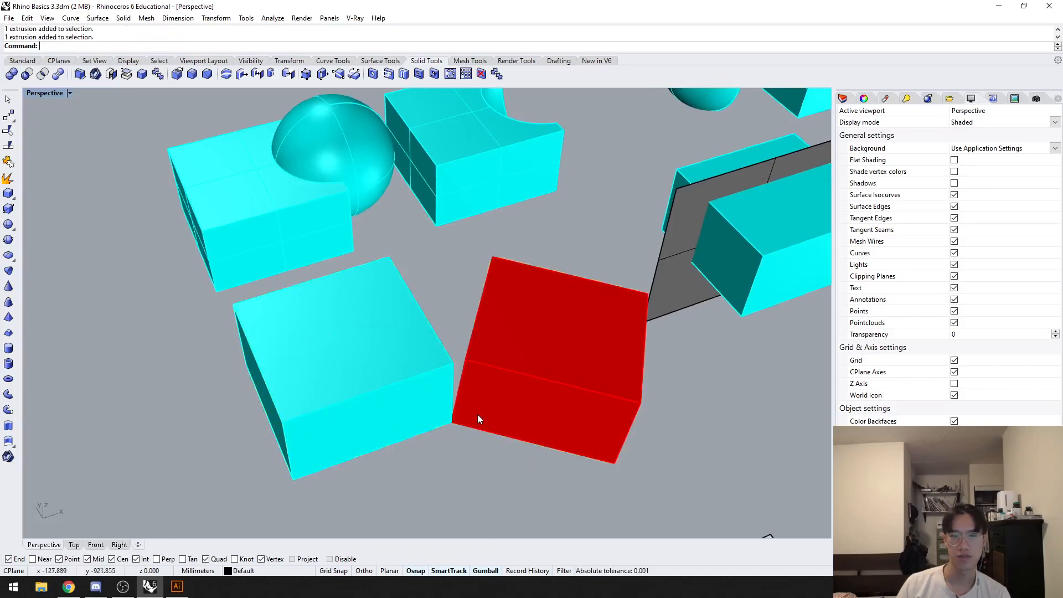
Step: Select the touching cyan and red boxes and inspect the single edge they share up close
scroll(473, 424, "up", 4)
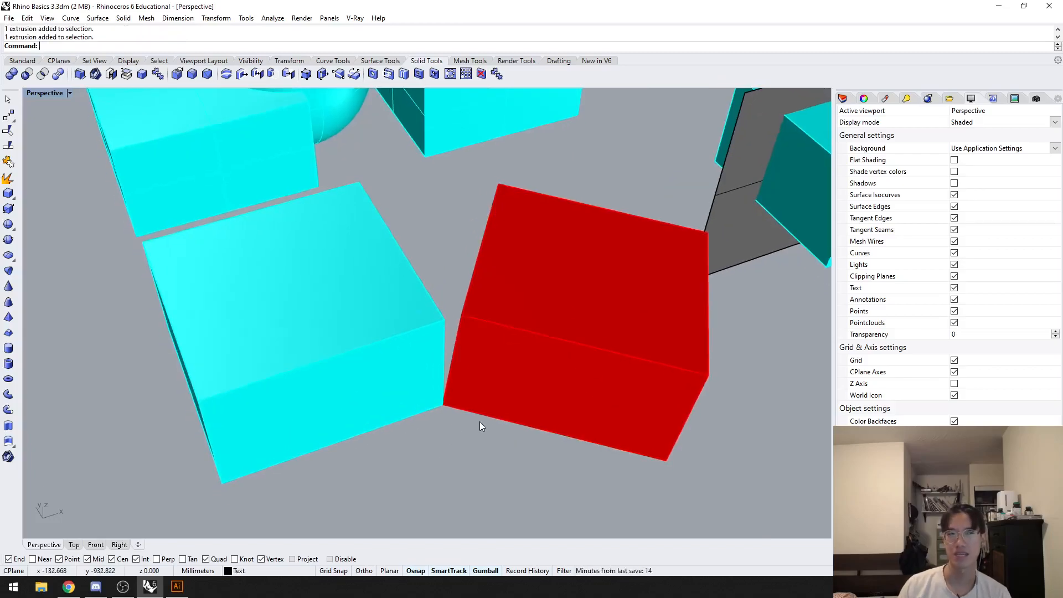
right_click_drag(480, 422, 459, 419, "shift")
left_click(440, 381)
scroll(440, 383, "up", 6)
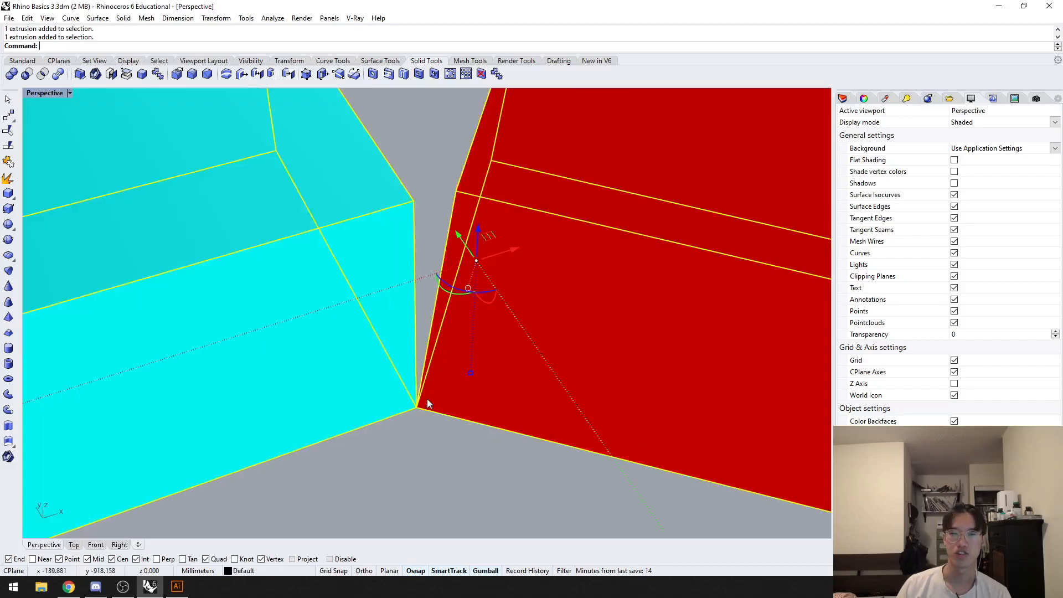
left_click(376, 400, "shift")
scroll(435, 418, "up", 2)
scroll(357, 383, "down", 2)
right_click_drag(357, 383, 438, 403, "shift")
type("z")
key("space")
left_click_drag(703, 397, 611, 346)
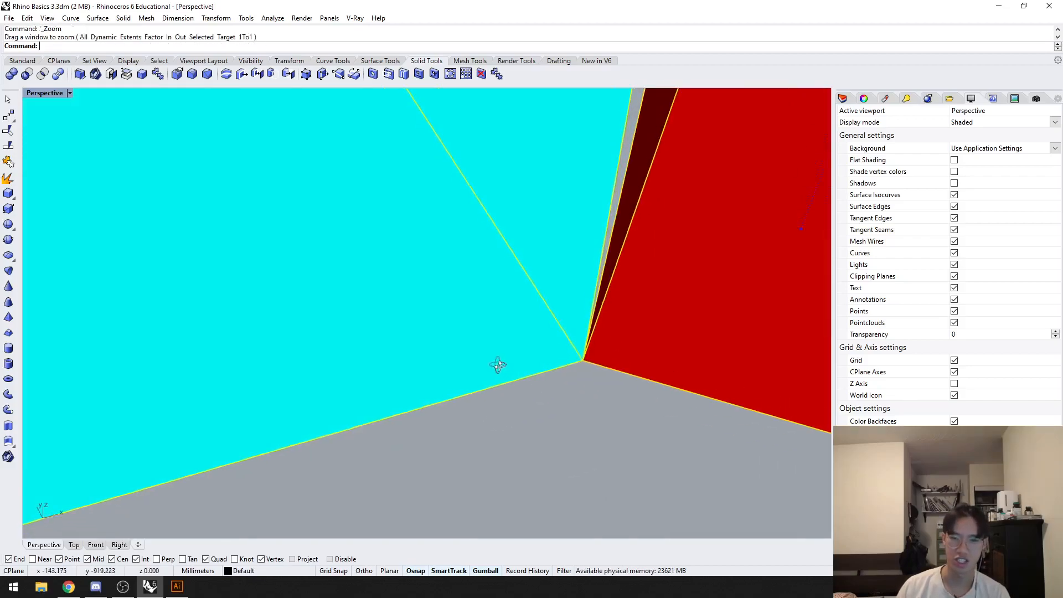
Step: Try a BooleanUnion on the cyan and red boxes that meet only along one edge
scroll(556, 383, "down", 8)
scroll(555, 381, "down", 8)
right_click_drag(568, 400, 514, 405, "shift")
left_click(514, 407)
left_click(556, 377)
left_click(452, 362, "shift")
type("BooleanUnion")
key("Return")
scroll(447, 367, "up", 2)
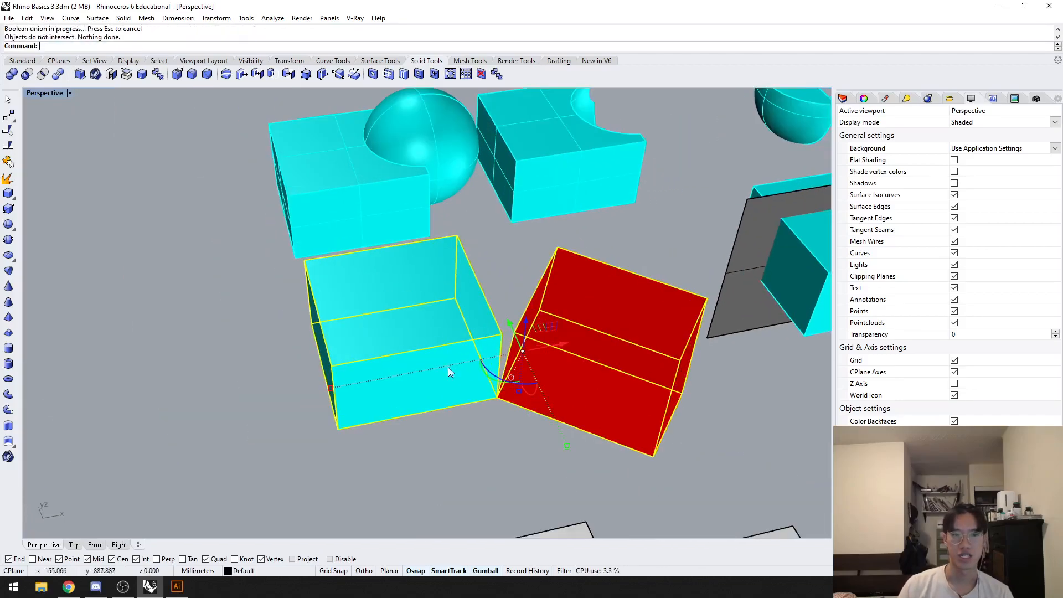
left_click(457, 417)
right_click_drag(457, 417, 383, 439)
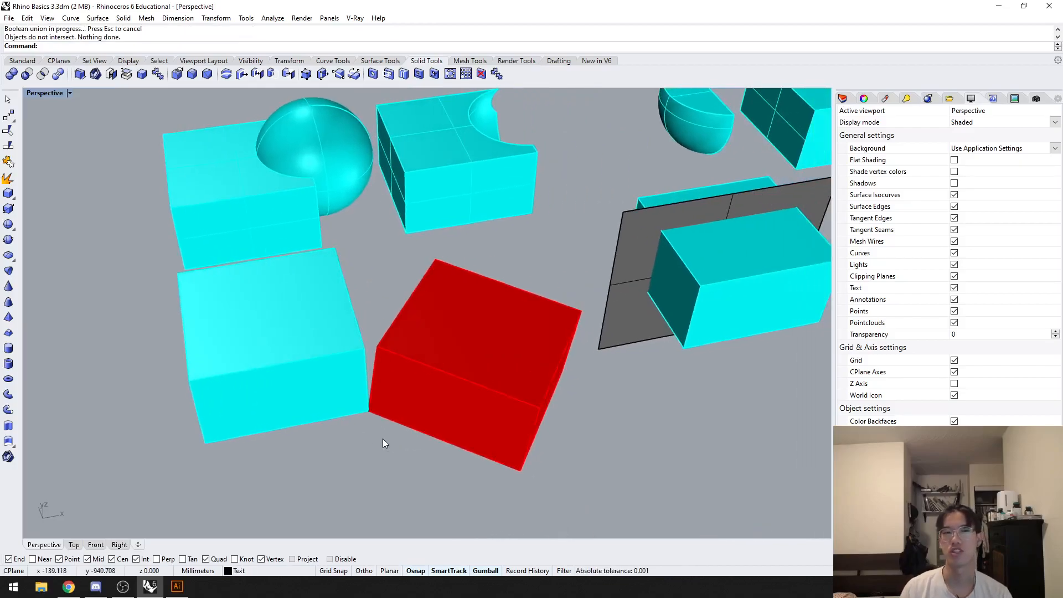
Step: Run BooleanUnion on the vertical plane and the box it cuts through
right_click_drag(630, 404, 468, 429, "shift")
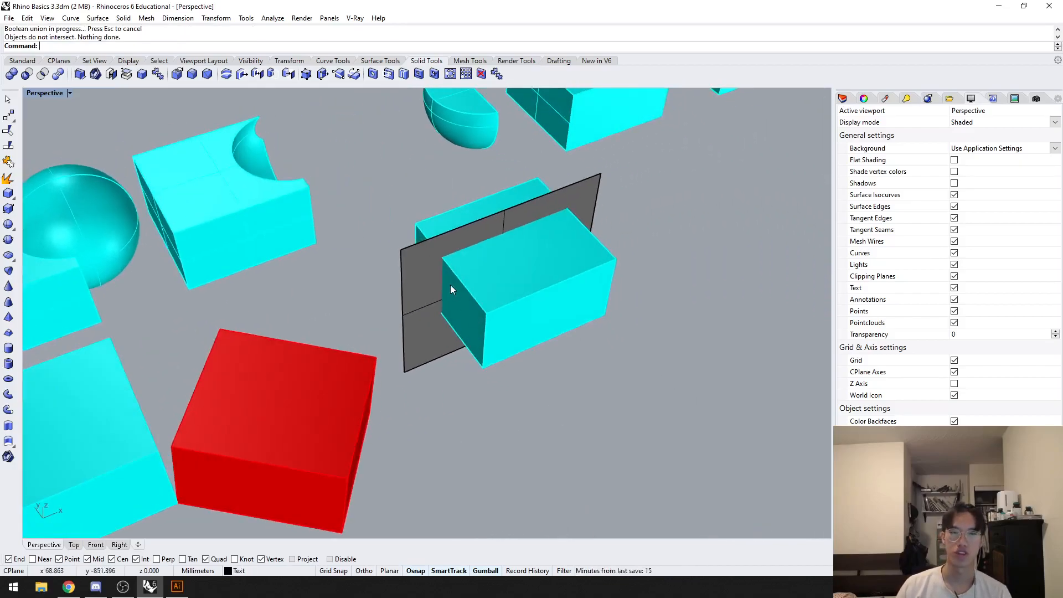
scroll(453, 288, "up", 4)
left_click(396, 309)
left_click(527, 310, "shift")
key("Escape")
left_click(410, 293)
left_click(517, 336, "shift")
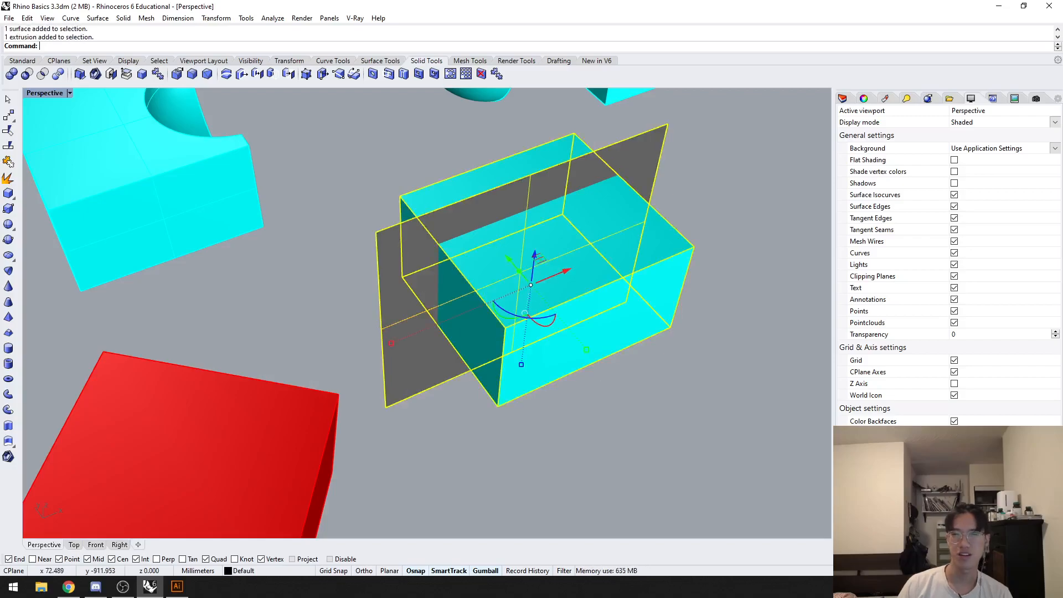
type("BooleanUnion")
key("Return")
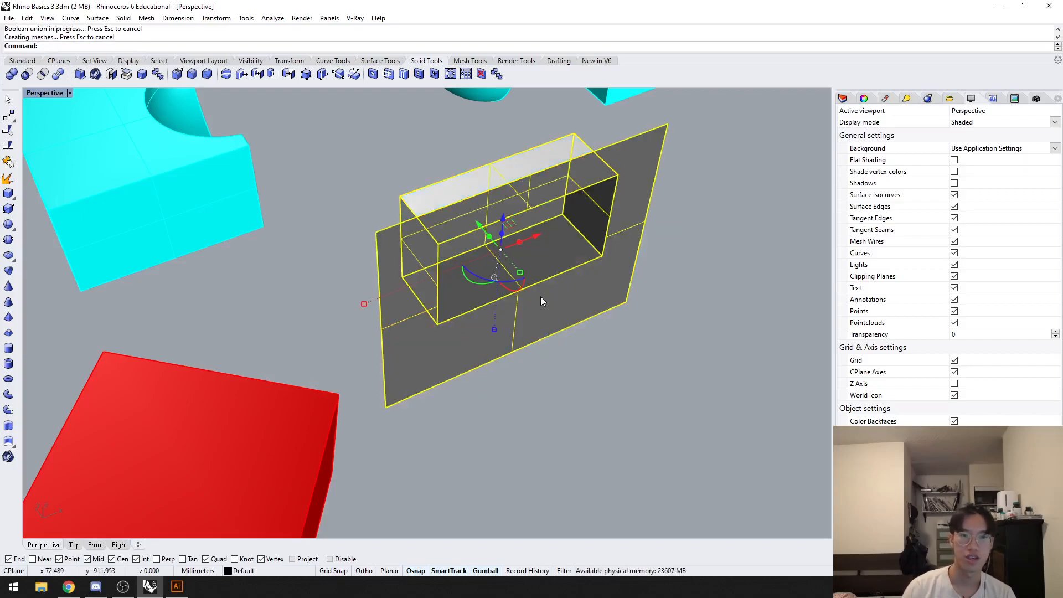
Step: Inspect the joined plane and box from another angle, and undo the union
right_click_drag(570, 391, 313, 332)
left_click(263, 325)
right_click_drag(493, 349, 385, 328)
key("ctrl+z")
Step: Repeat the BooleanUnion on the vertical plane and the box, viewed from another side
right_click_drag(297, 311, 113, 306)
left_click(506, 306)
left_click(587, 333)
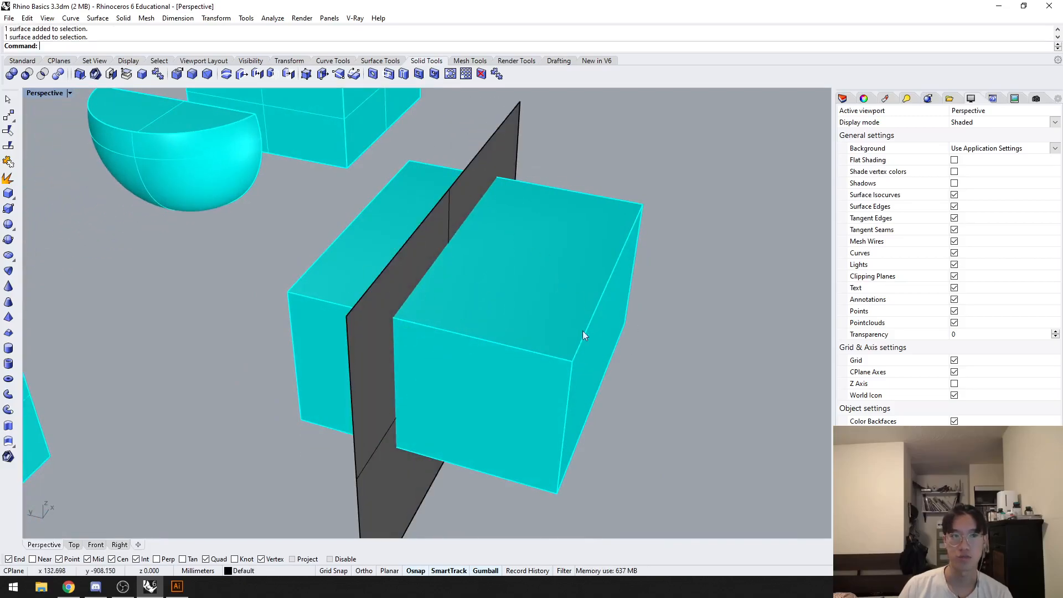
left_click(394, 289, "shift")
type("BooleanUnion")
key("Return")
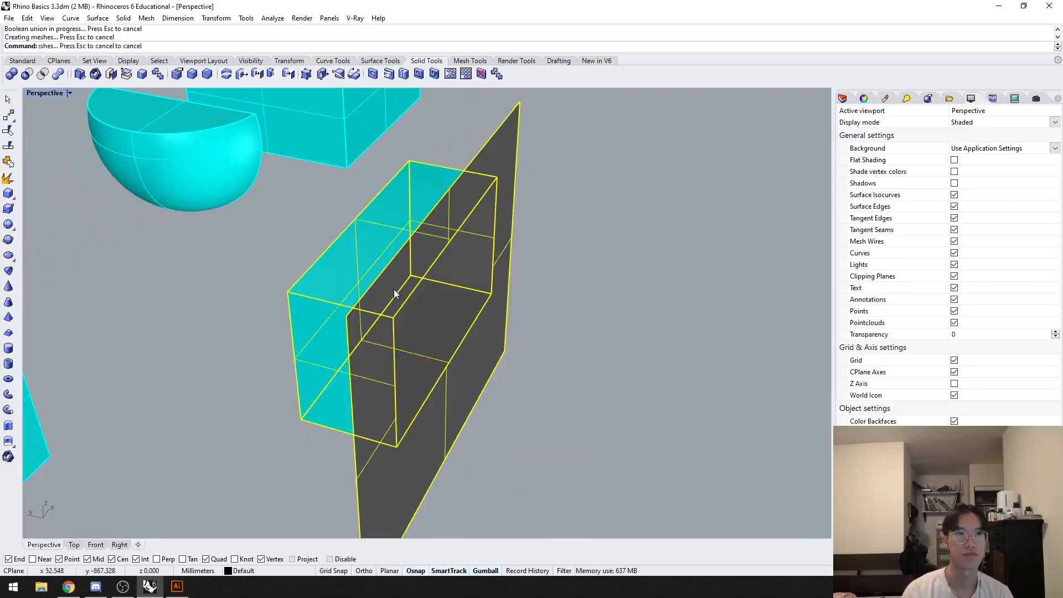
Step: Undo the repeated union of the plane and box and clear the selection
key("Escape")
right_click_drag(394, 289, 530, 360)
scroll(530, 360, "down", 5)
scroll(554, 367, "down", 4)
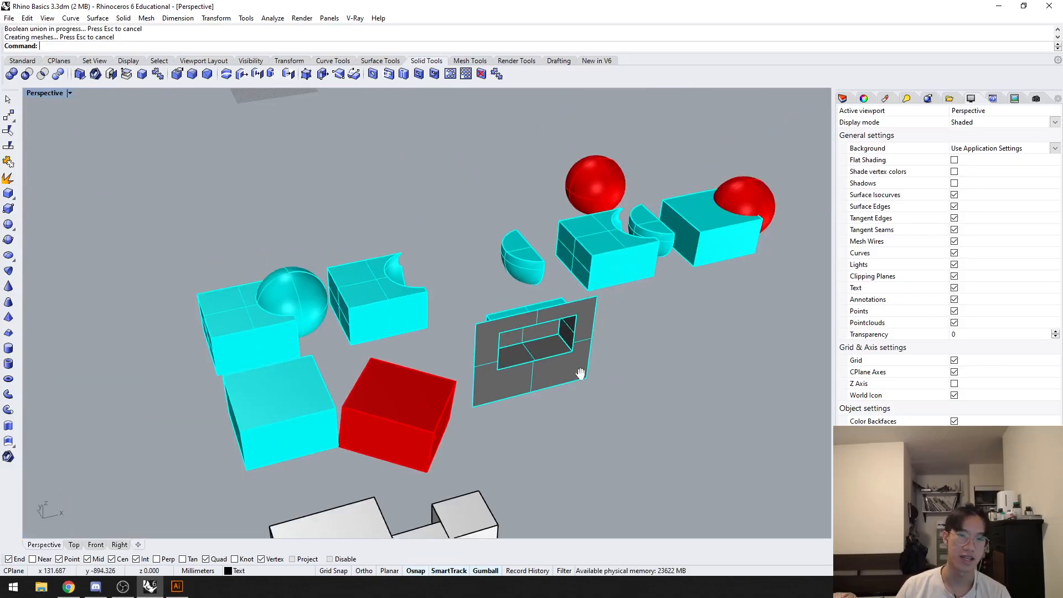
key("ctrl+z")
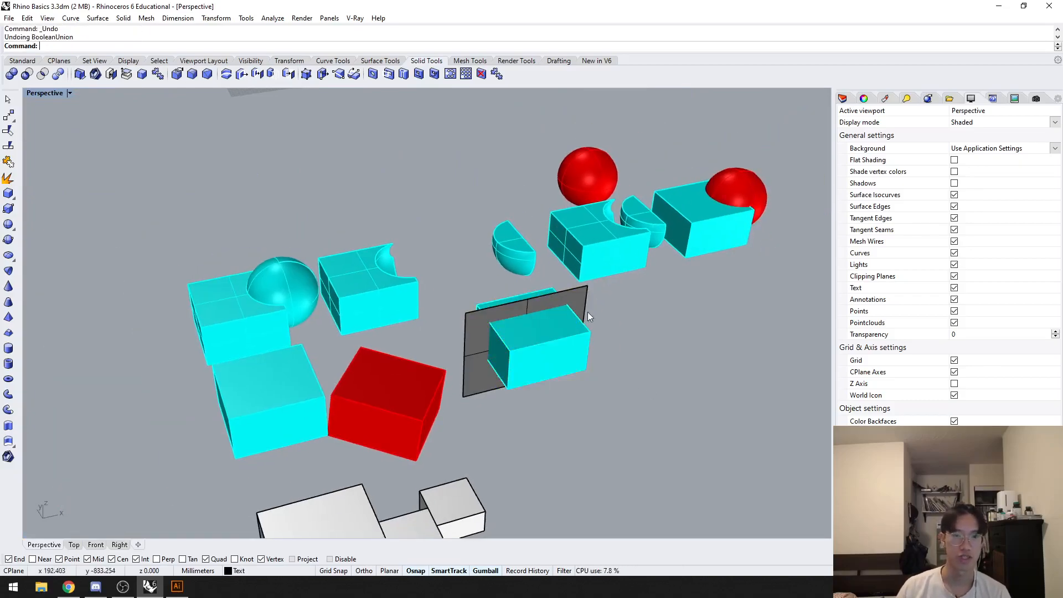
key("Escape")
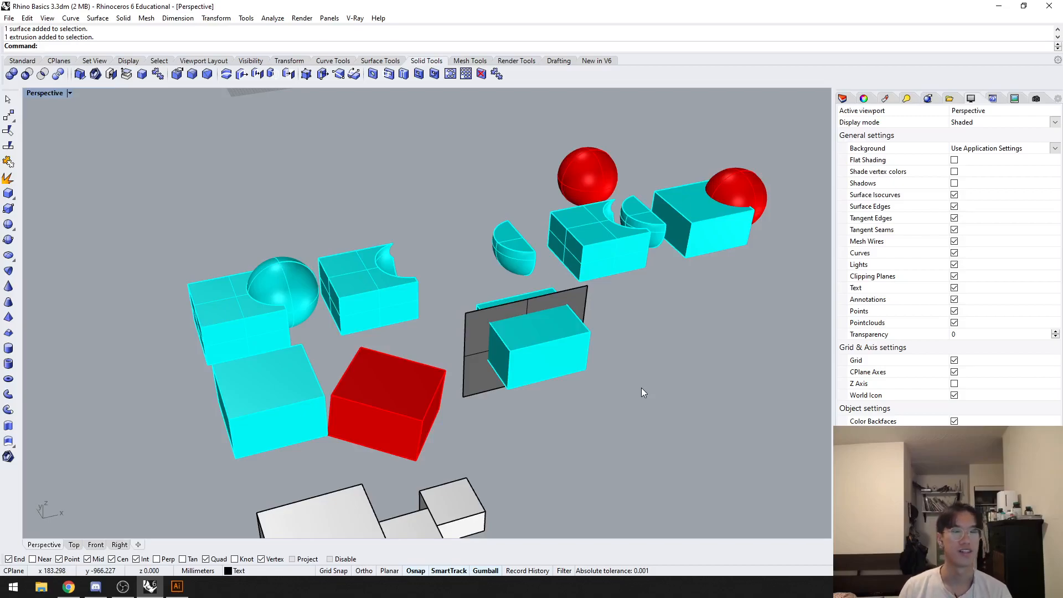
Step: Examine the three adjoining white boxes, selecting the largest one
right_click_drag(660, 367, 667, 239, "shift")
right_click_drag(667, 239, 563, 284)
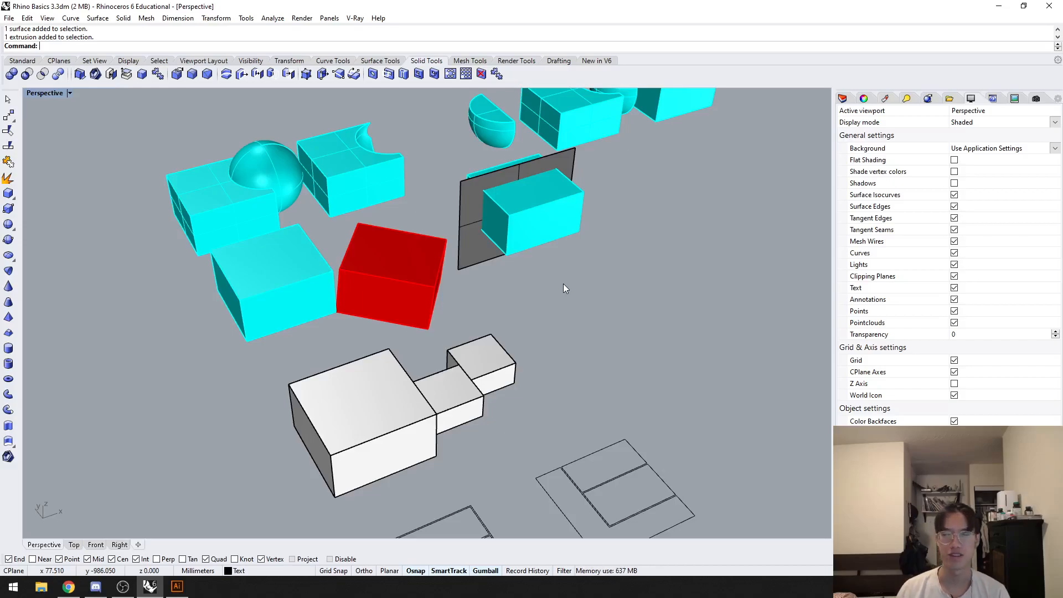
right_click_drag(556, 371, 609, 347, "shift")
scroll(588, 326, "up", 3)
scroll(467, 346, "up", 5)
right_click_drag(467, 347, 489, 348)
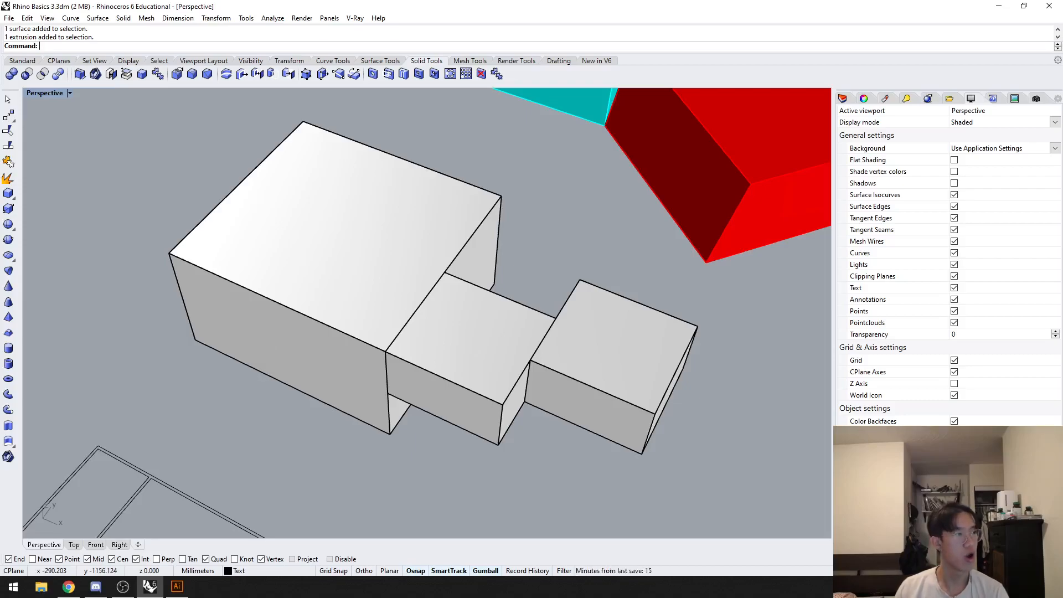
scroll(339, 216, "down", 6)
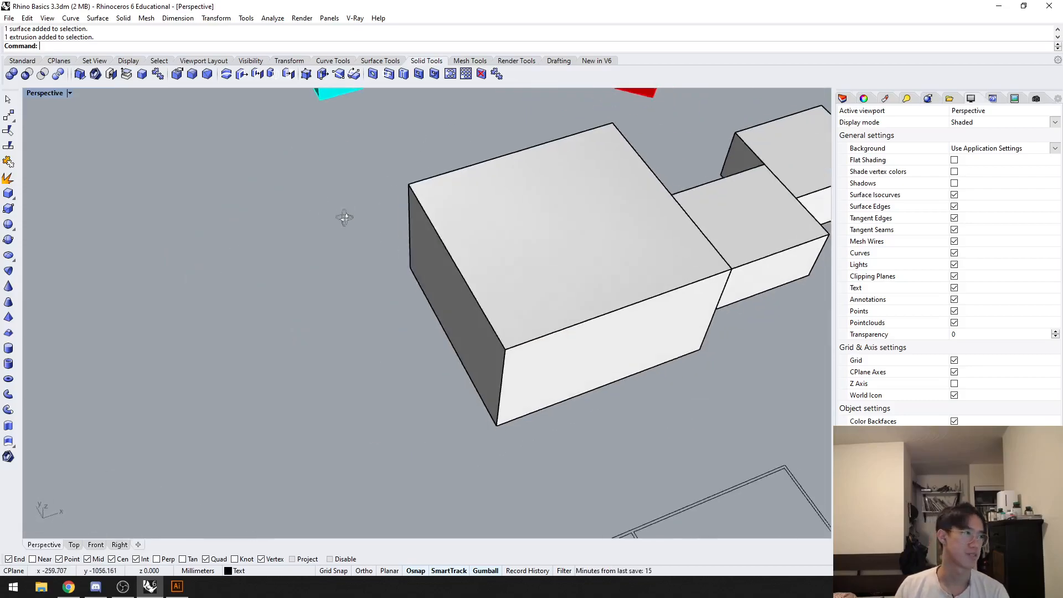
left_click(545, 242)
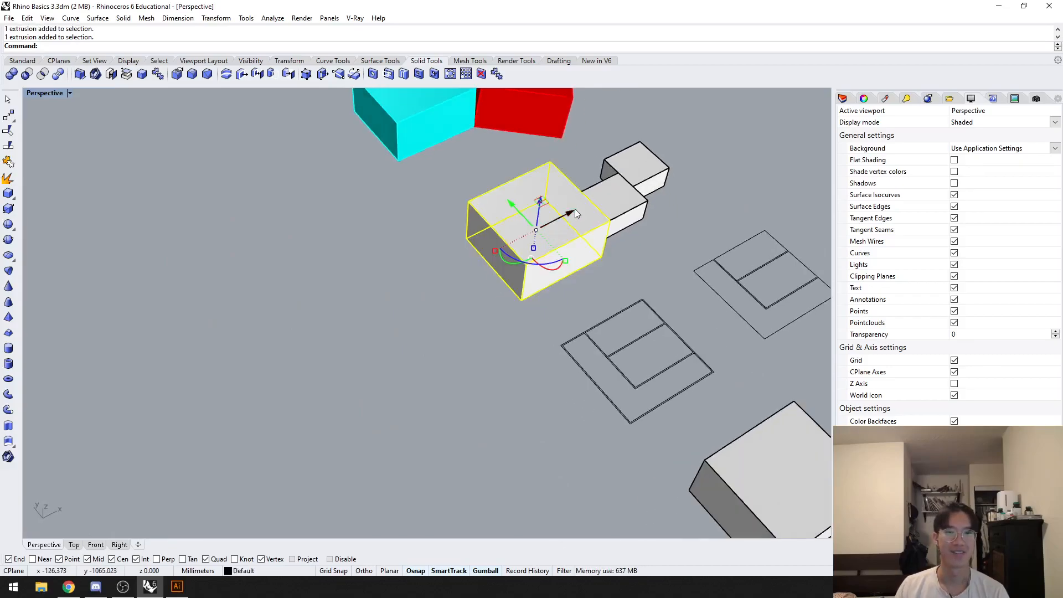
right_click_drag(383, 233, 410, 264, "shift")
left_click(382, 241)
right_click_drag(372, 225, 404, 277, "shift")
scroll(403, 280, "down", 2)
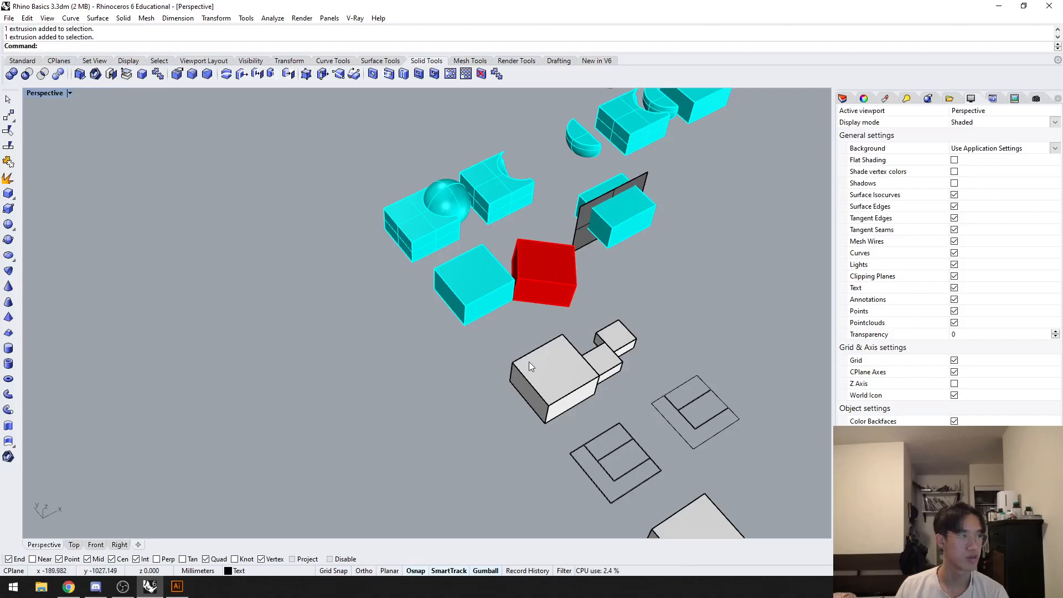
Step: Examine the double-line floor plan beside the white boxes and select its four curves
right_click_drag(530, 361, 524, 402)
scroll(430, 345, "up", 4)
type("Z")
key("Return")
left_click_drag(397, 363, 293, 338)
right_click_drag(405, 343, 368, 403)
left_click_drag(579, 376, 169, 193)
left_click(579, 158)
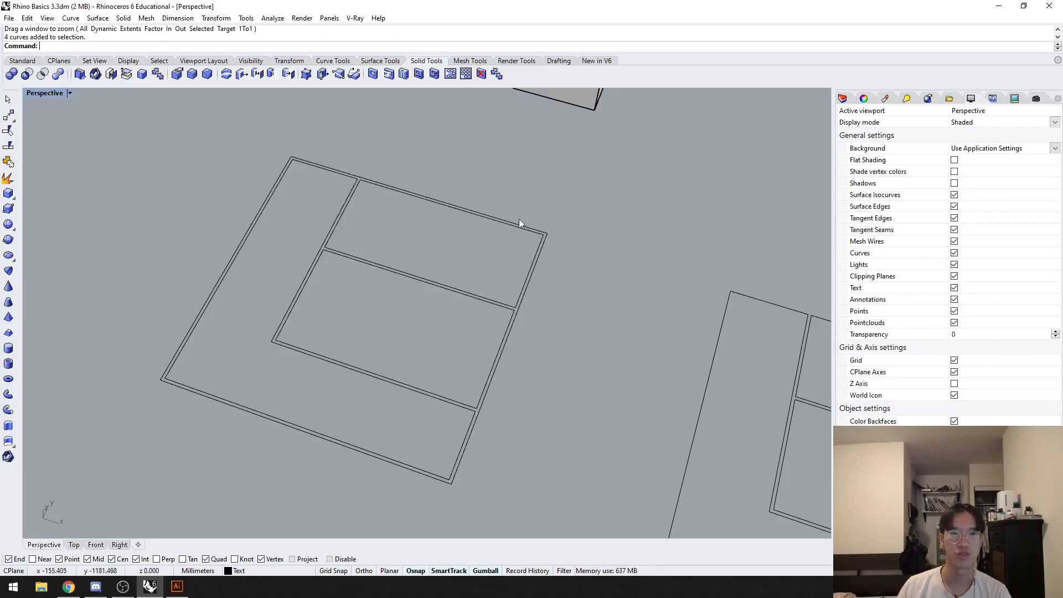
Step: Extrude the floor plan's four curves upward about 26.6 mm with ExtrudeCrv, keeping Solid set to No
left_click_drag(578, 440, 188, 183)
type("trudecrv")
key("Return")
right_click_drag(208, 213, 206, 277)
scroll(206, 277, "down", 3)
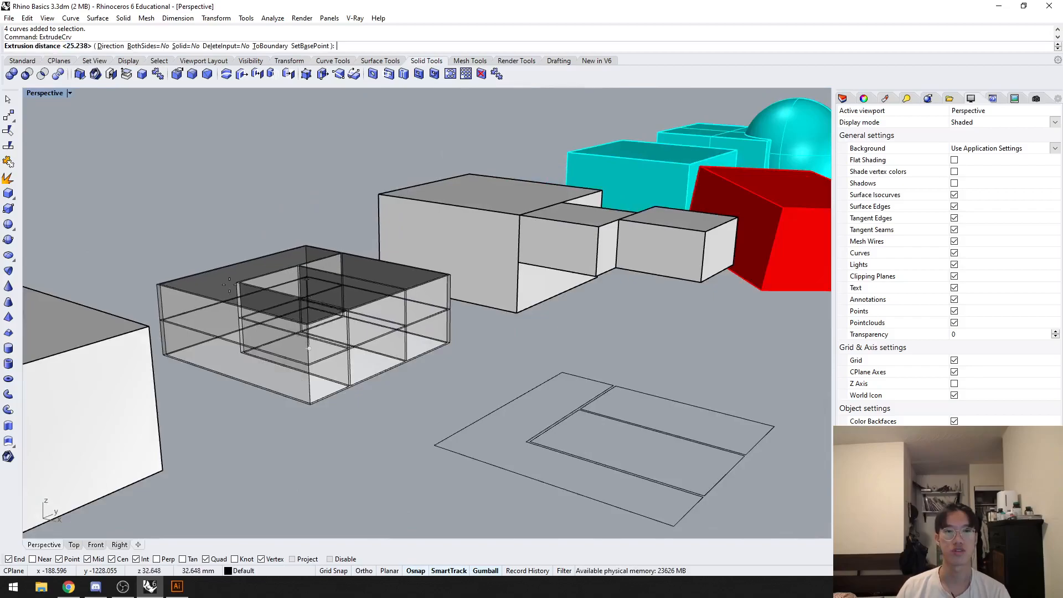
left_click(514, 262)
Step: Examine the open wall tops and the narrow gaps between the extruded floor plan surfaces up close
scroll(330, 333, "up", 5)
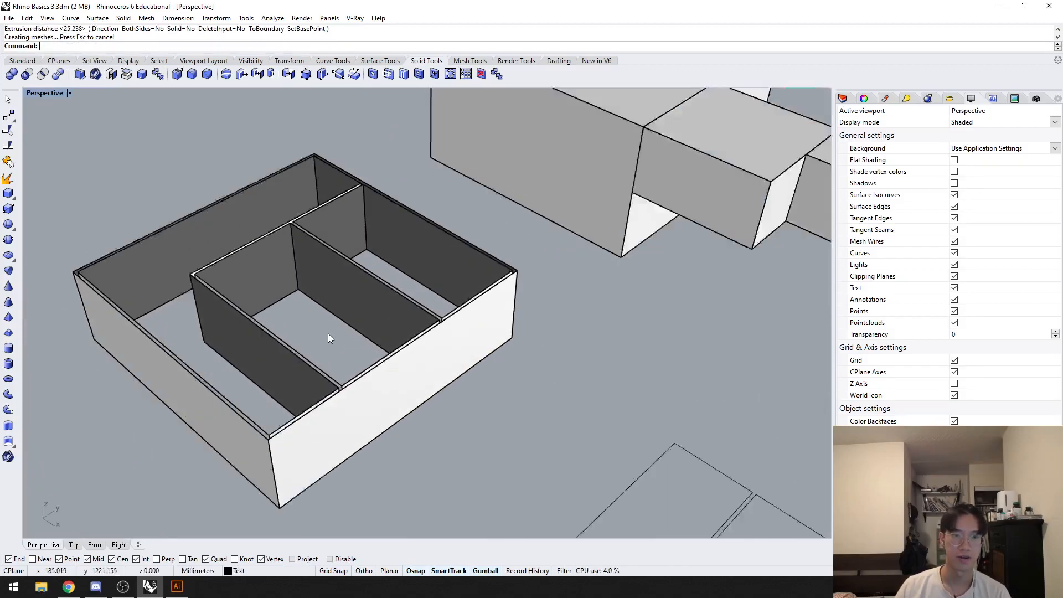
type("Z")
key("Return")
left_click_drag(320, 480, 336, 451)
right_click_drag(527, 401, 541, 416)
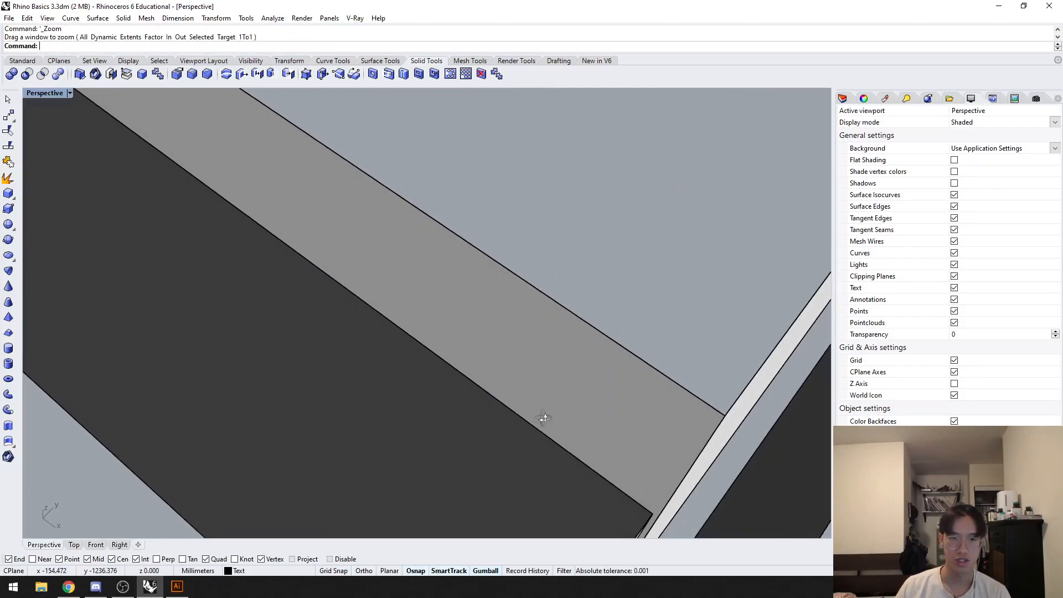
scroll(561, 417, "down", 5)
scroll(569, 431, "down", 8)
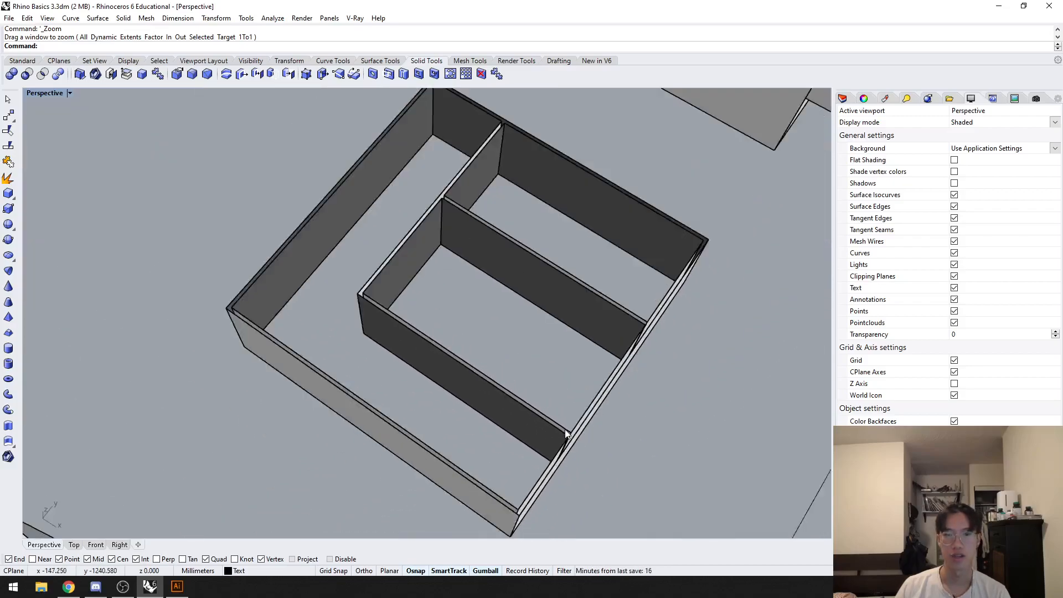
right_click_drag(584, 431, 543, 417)
Step: Cap the four open extrusions of the floor plan and clear the selection
left_click_drag(557, 450, 231, 235)
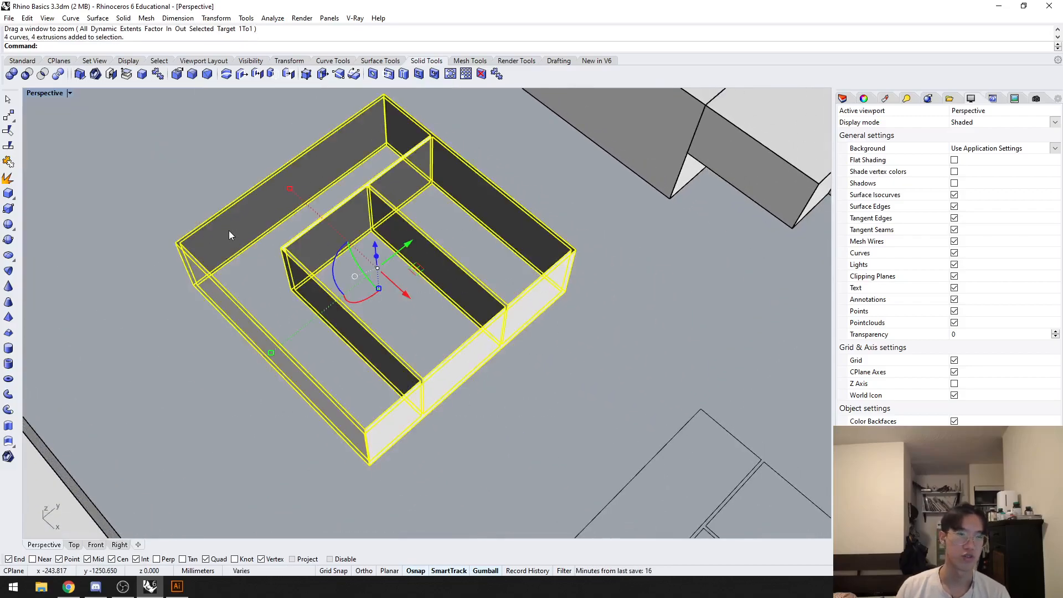
type("Cap")
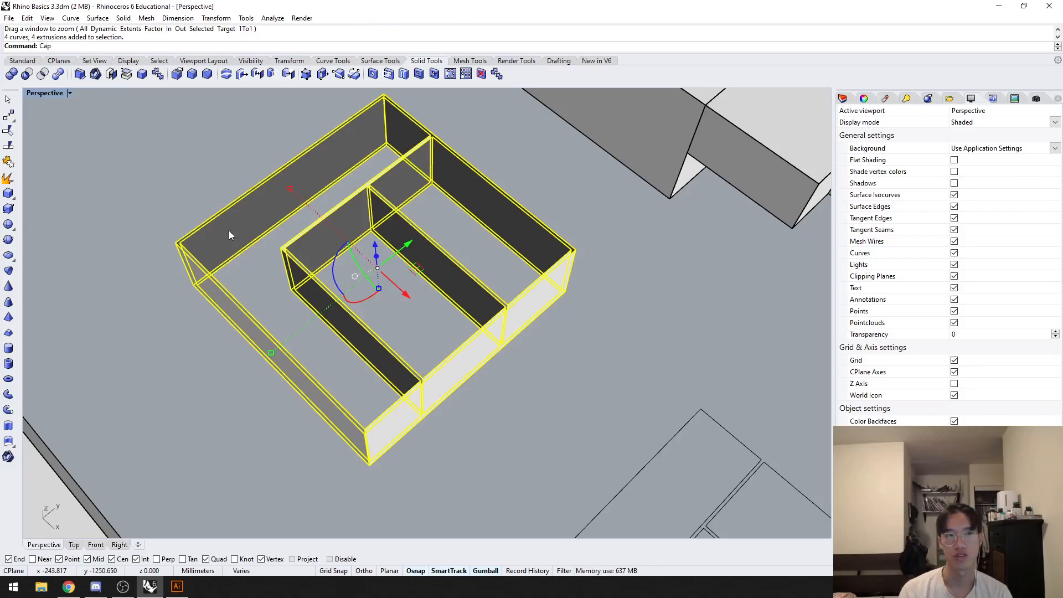
key("Return")
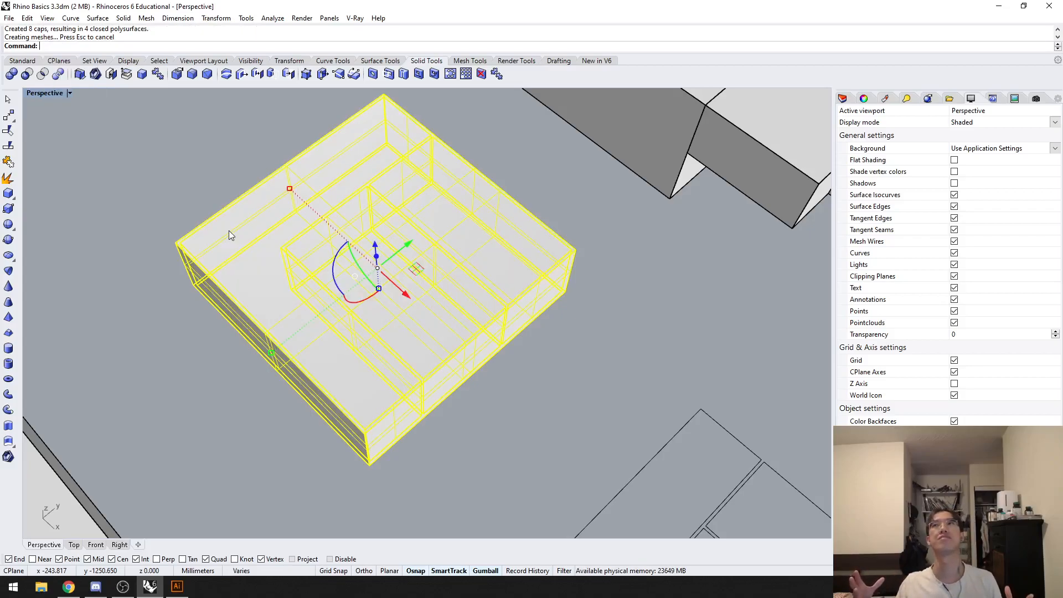
left_click(177, 189)
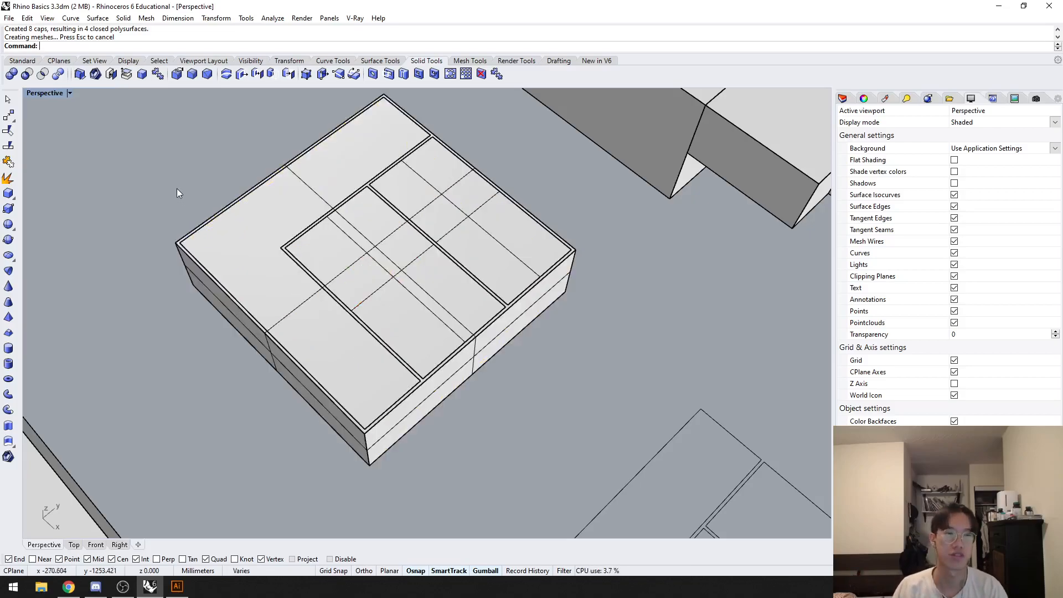
Step: Draw a rectangle on the ground beside the capped floor plan model
right_click_drag(177, 188, 325, 212, "shift")
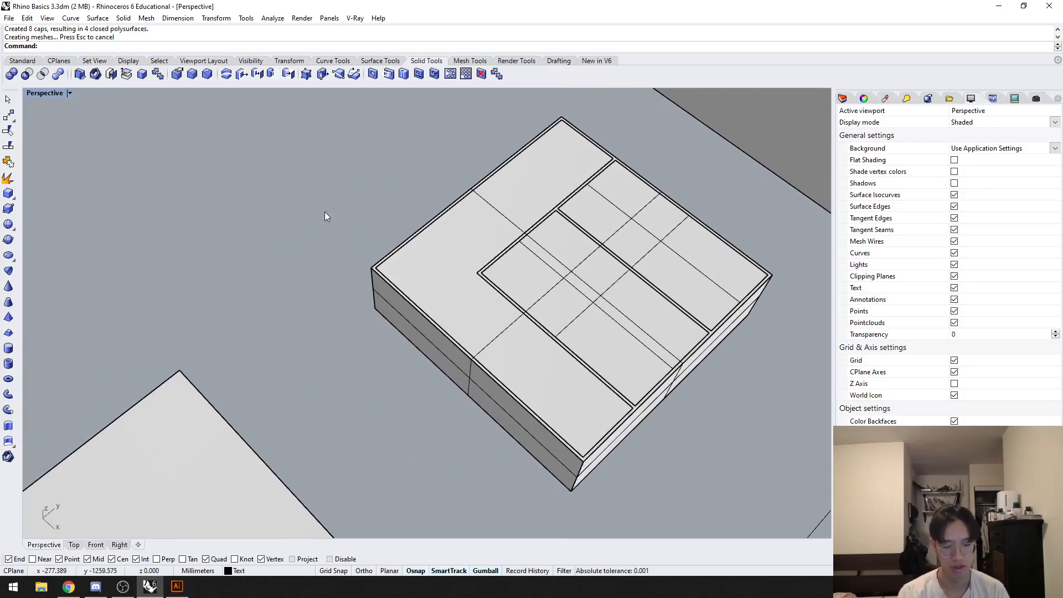
type("Rectangle")
key("Return")
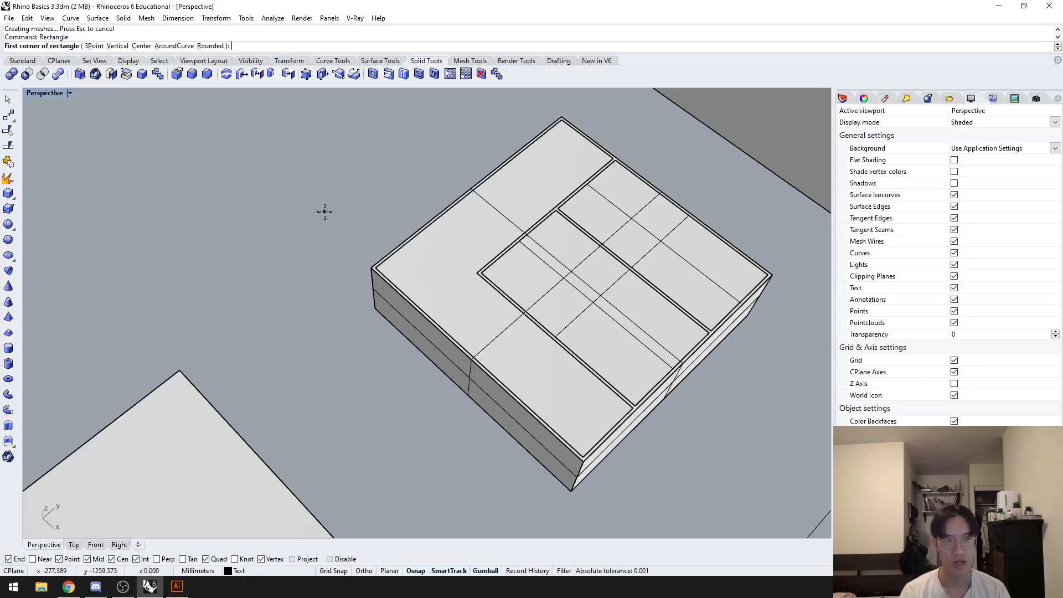
right_click_drag(300, 204, 382, 209)
left_click(359, 341)
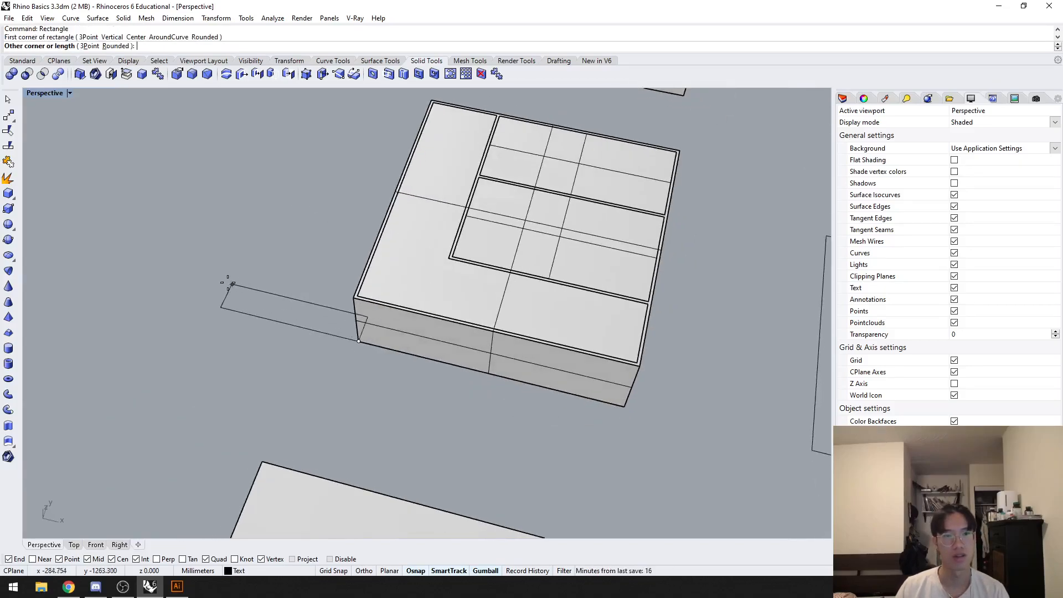
left_click(195, 217)
Step: Extrude the rectangle upward about 26.6 mm with Solid set to No, and cap its open ends
type("EC")
key("Return")
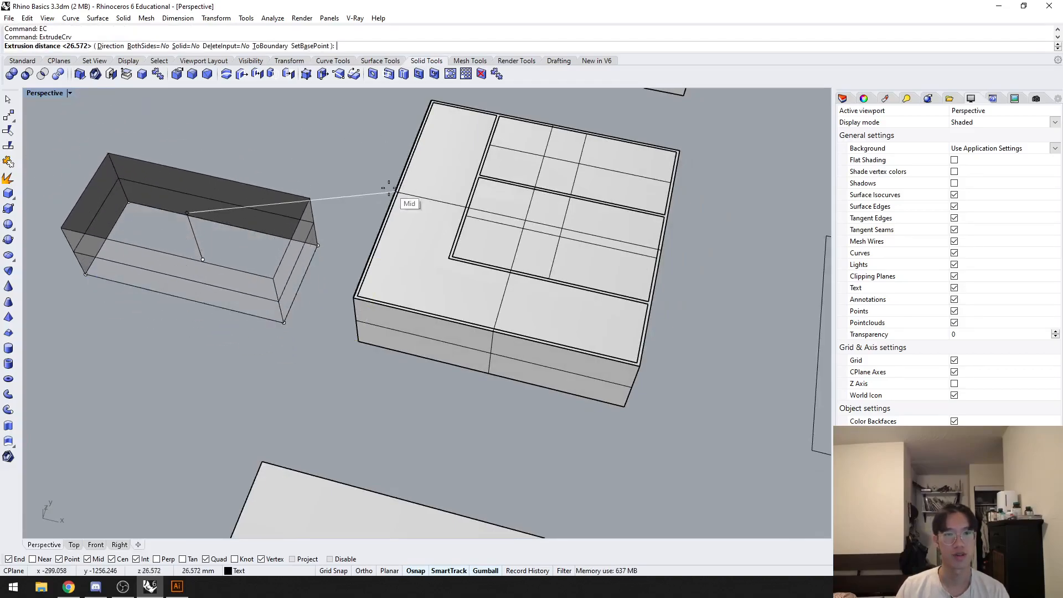
left_click(410, 202)
type("Cap")
key("Return")
left_click(336, 135)
right_click_drag(336, 139, 294, 198)
Step: Undo the cap and delete both the open extrusion and its base rectangle
key("ctrl+z")
left_click(336, 176)
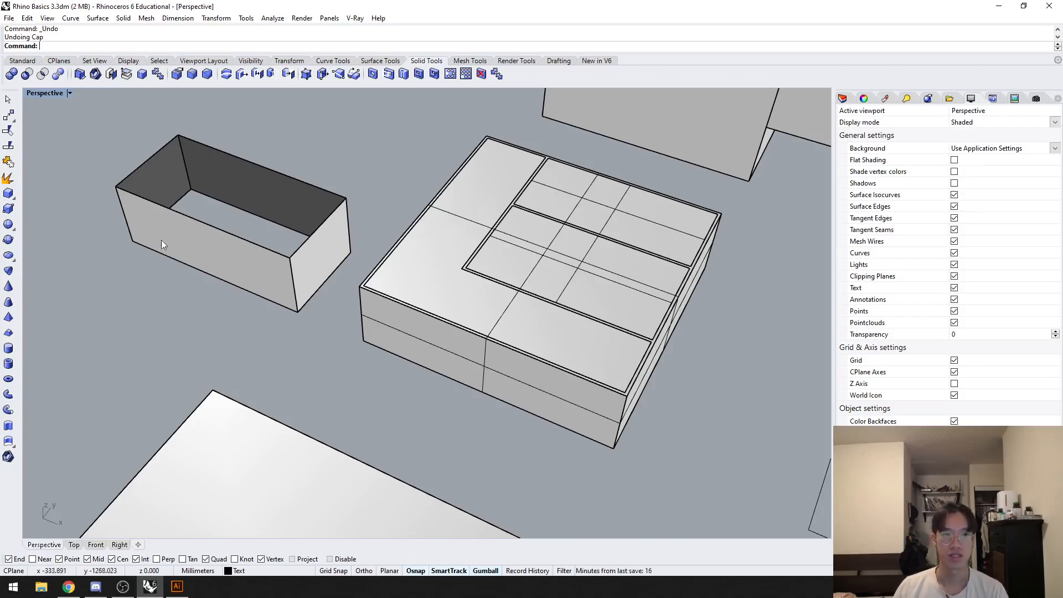
right_click_drag(240, 222, 304, 279, "shift")
left_click(319, 249)
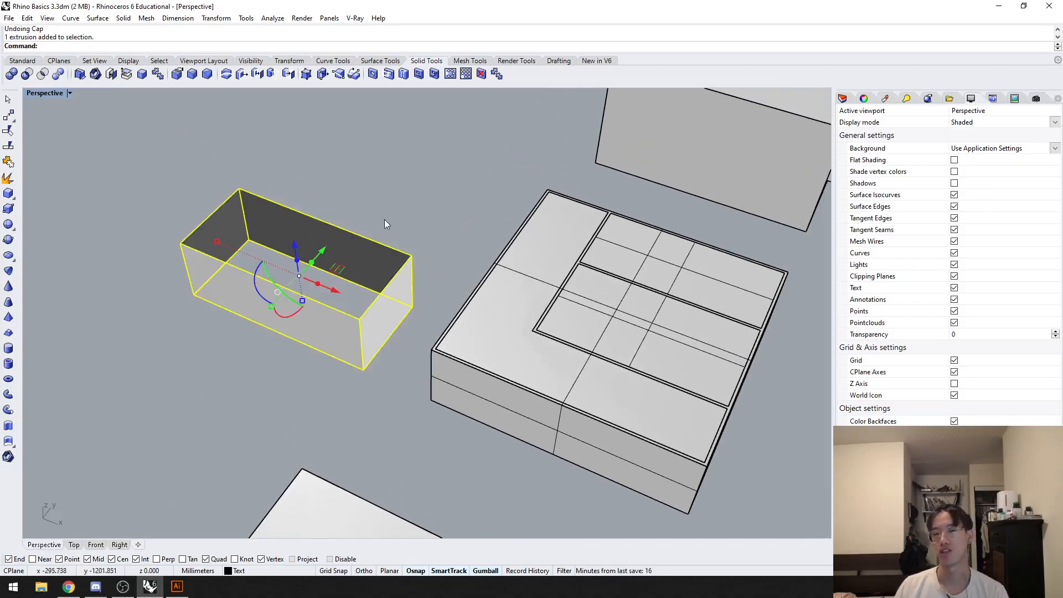
key("Delete")
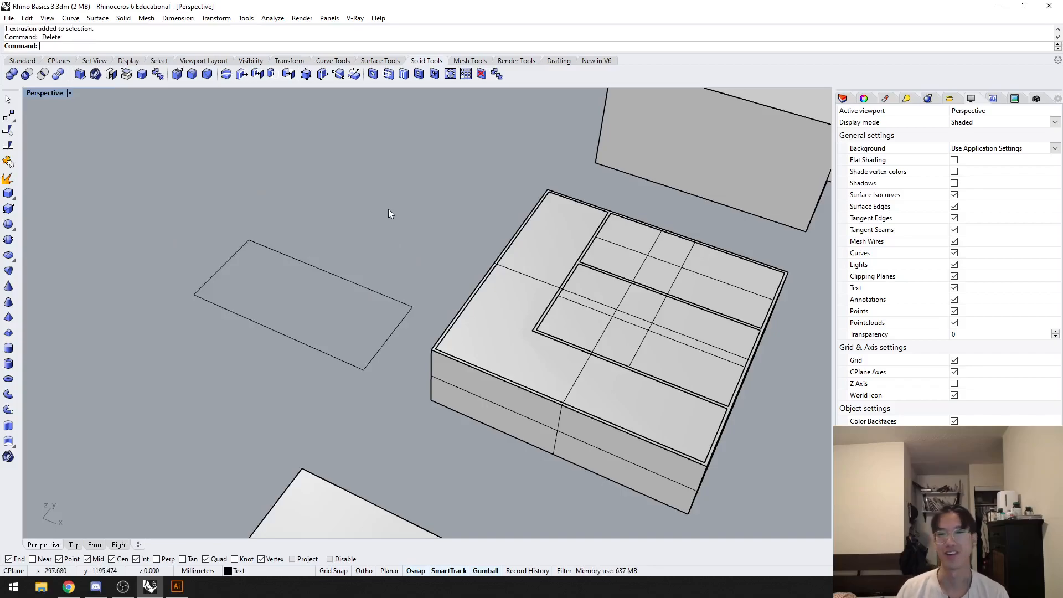
left_click(274, 250)
key("Delete")
Step: Try to subtract the three inner room solids from the floor plan's outer block with BooleanDifference
right_click_drag(411, 224, 227, 243, "shift")
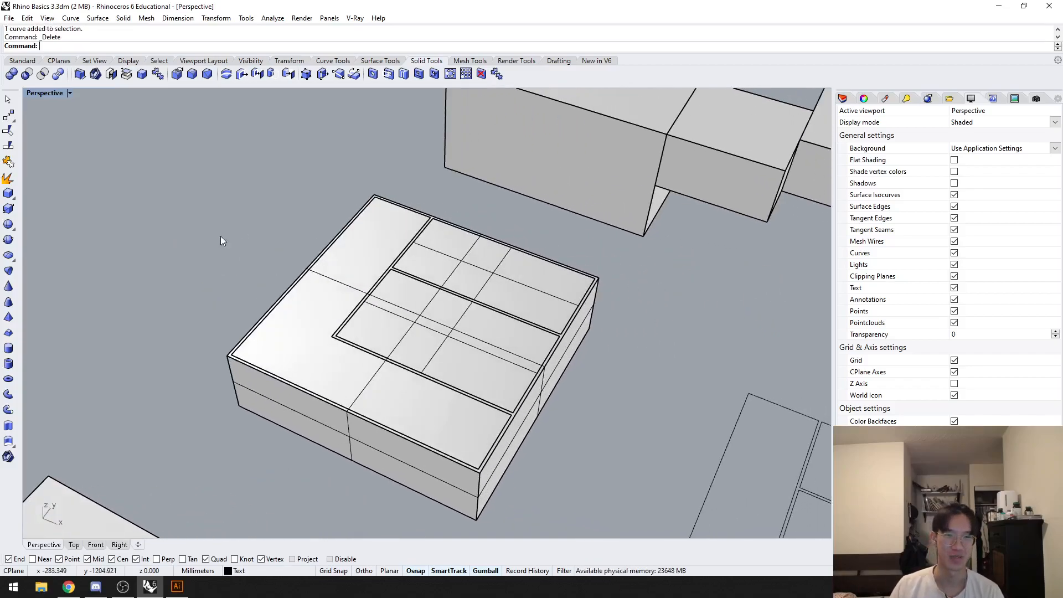
scroll(421, 251, "up", 2)
right_click_drag(420, 306, 335, 260, "shift")
left_click(412, 293)
left_click(457, 264)
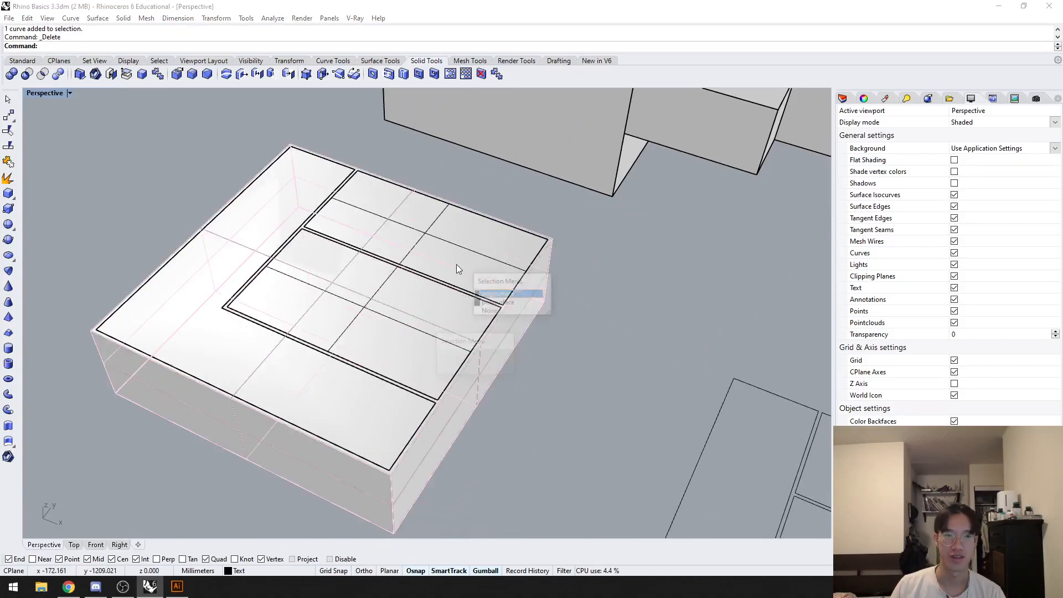
left_click(515, 361)
left_click(514, 344)
type("Bd")
key("Return")
left_click(252, 321)
left_click(375, 262)
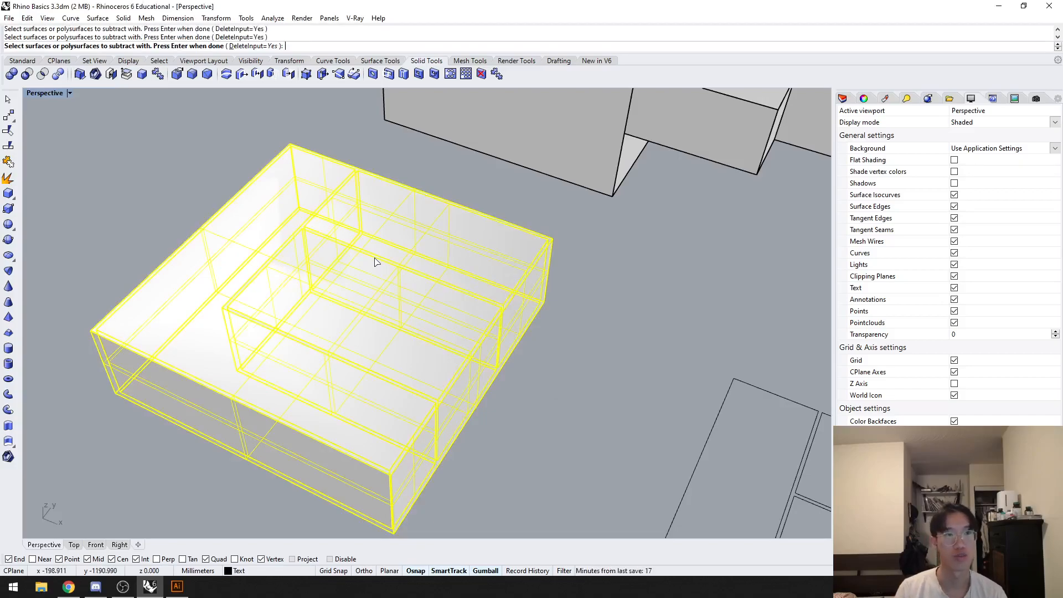
key("Return")
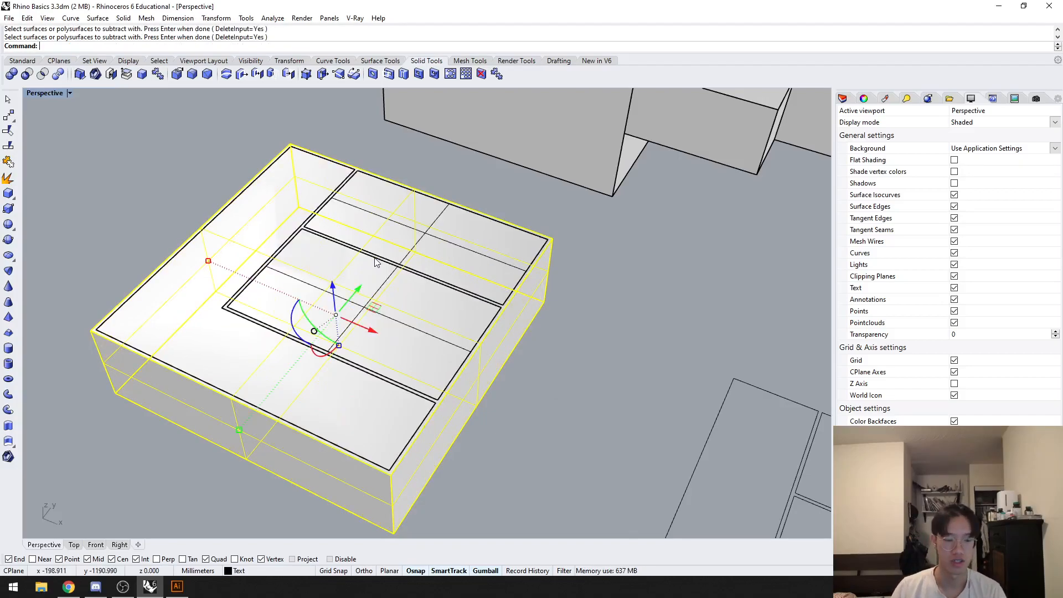
type("Boolean")
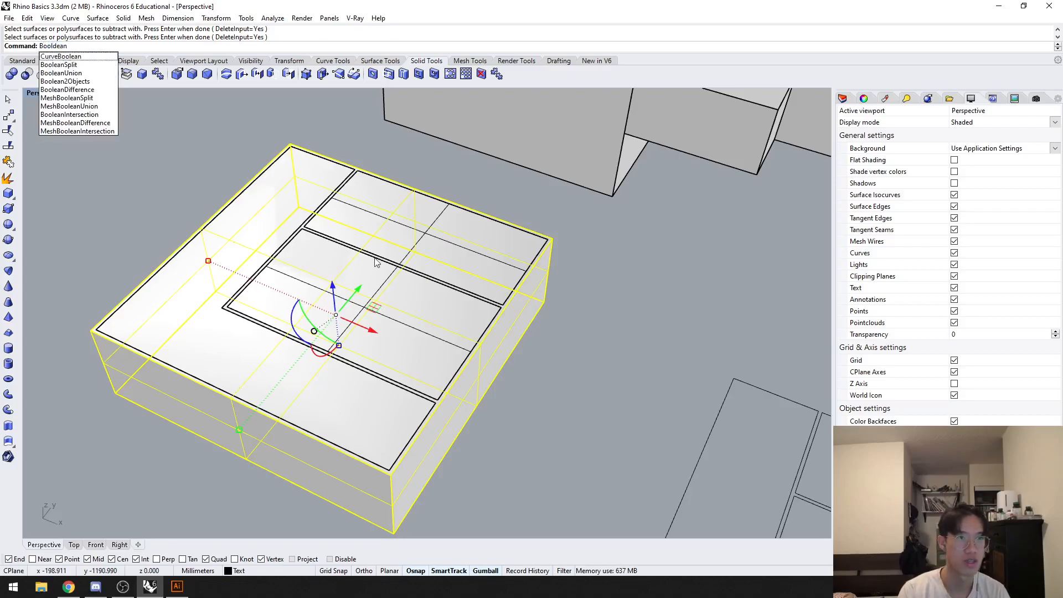
type("Difference")
key("Return")
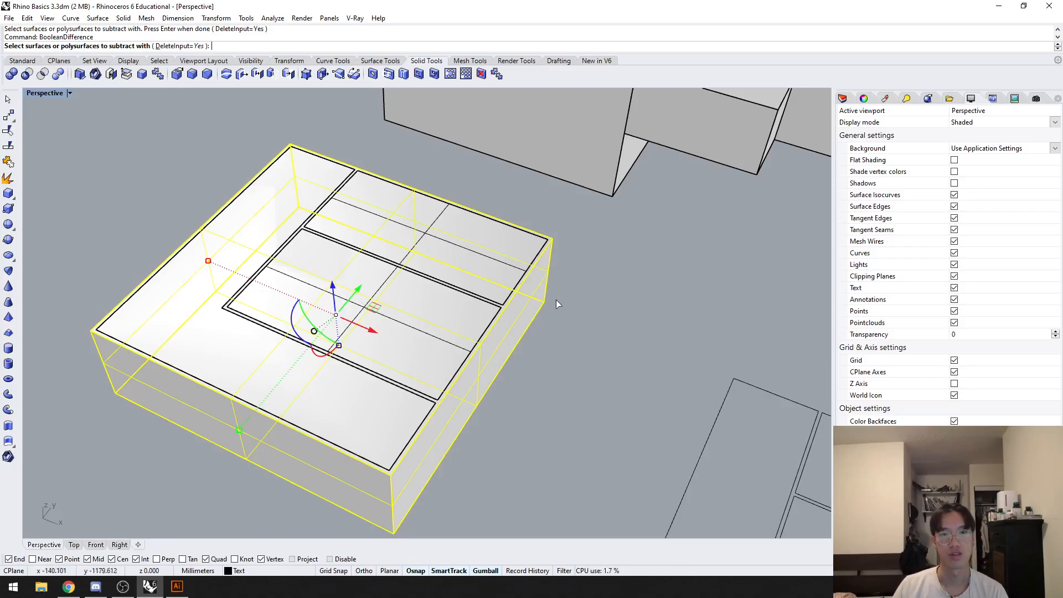
key("Escape")
left_click(464, 297)
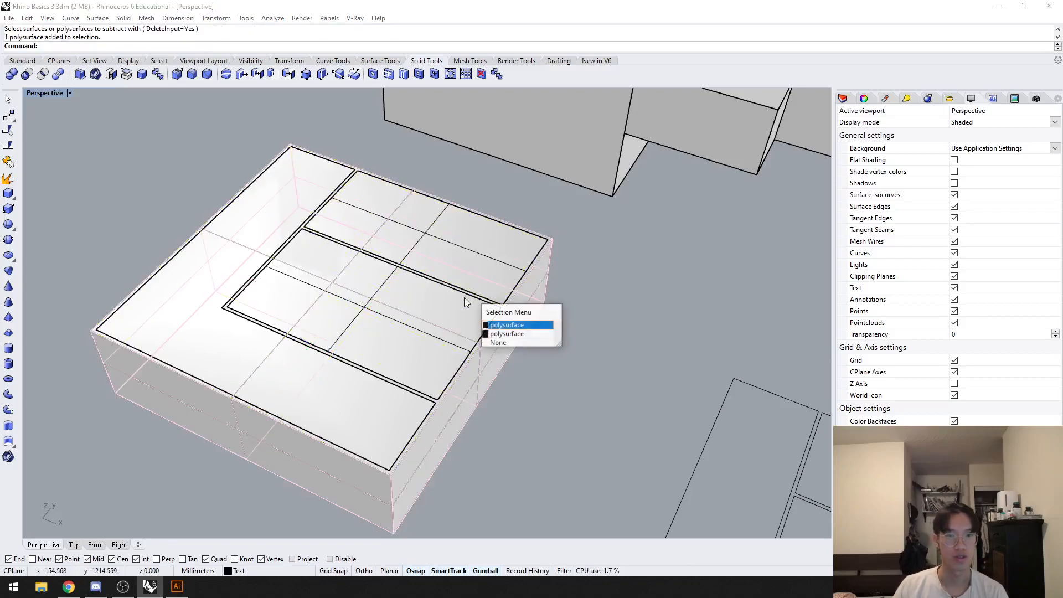
right_click(453, 304)
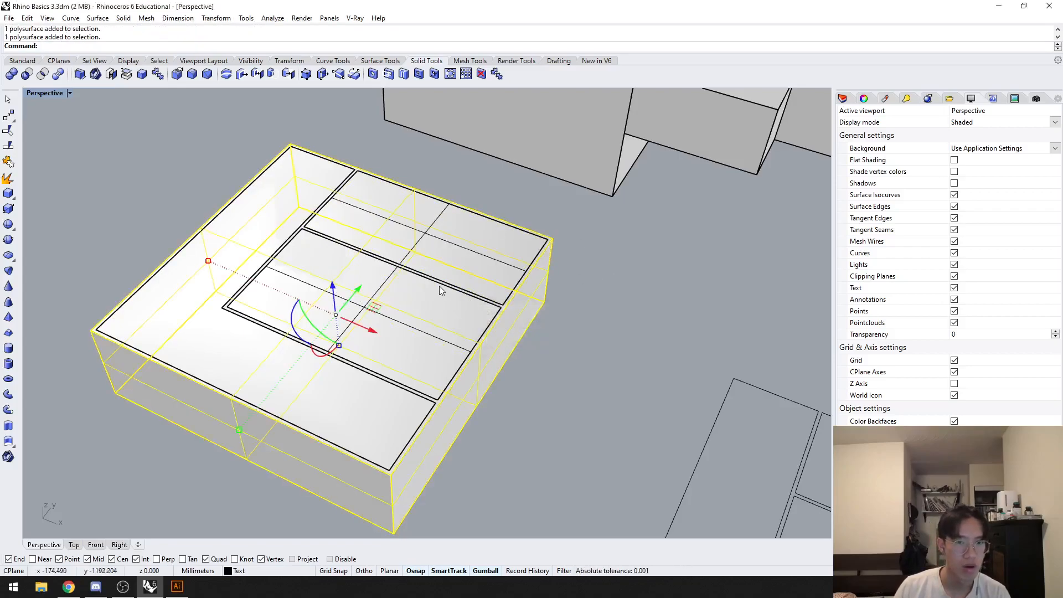
left_click(440, 285)
left_click(685, 297)
Step: Subtract the three inner room solids from the floor plan's outer block with BooleanDifference, keeping DeleteInput set to Yes
type("Bool")
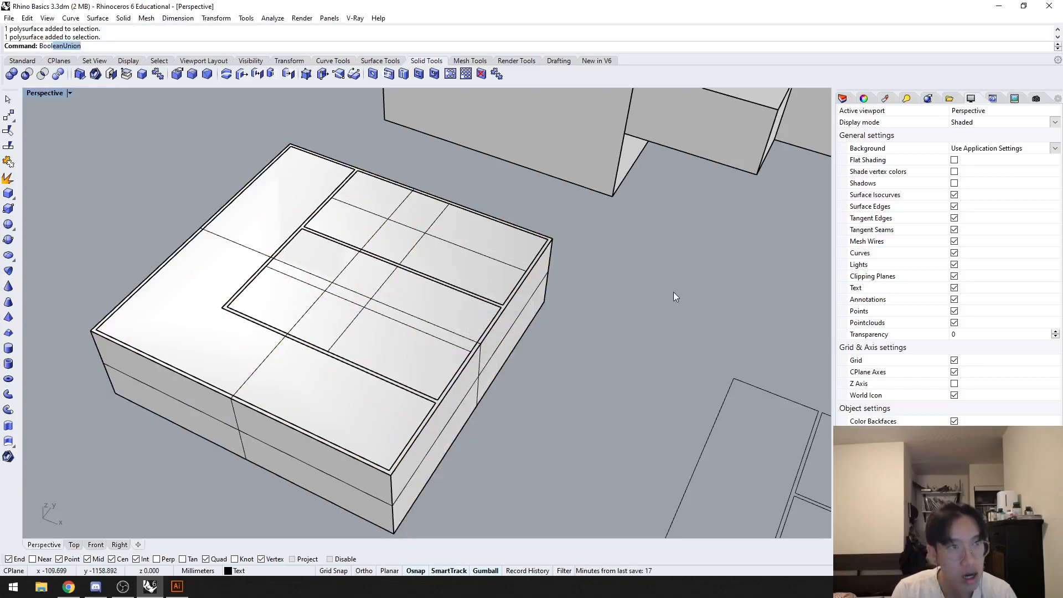
type("eanDifference")
key("Return")
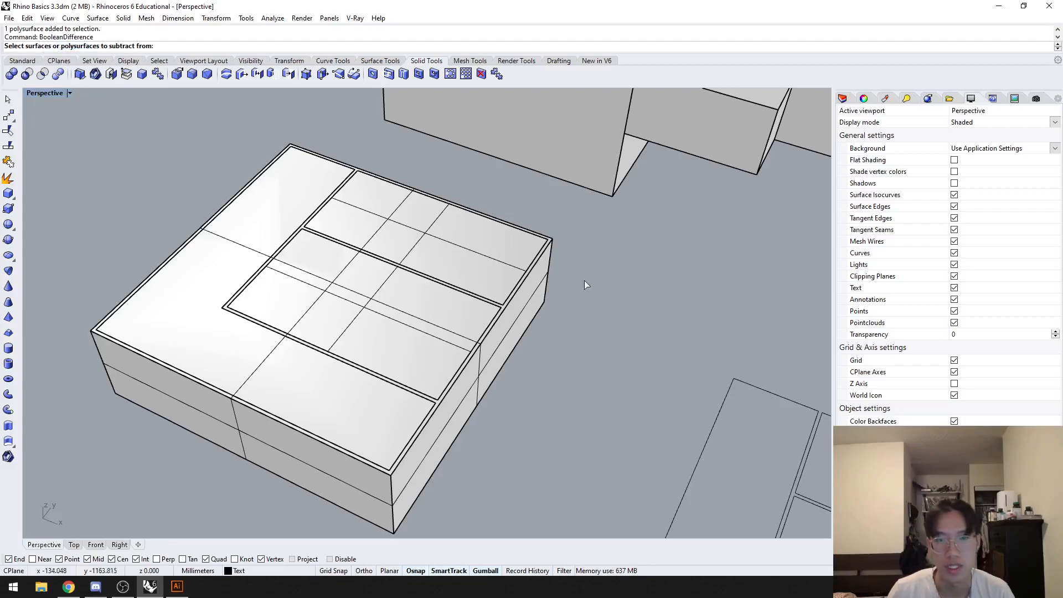
left_click(547, 288)
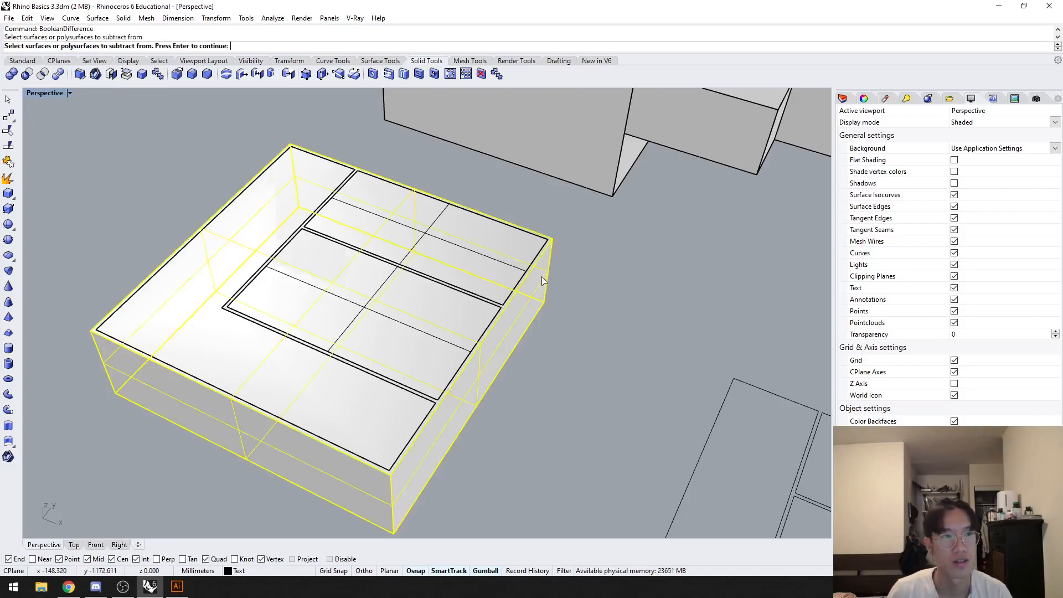
key("Return")
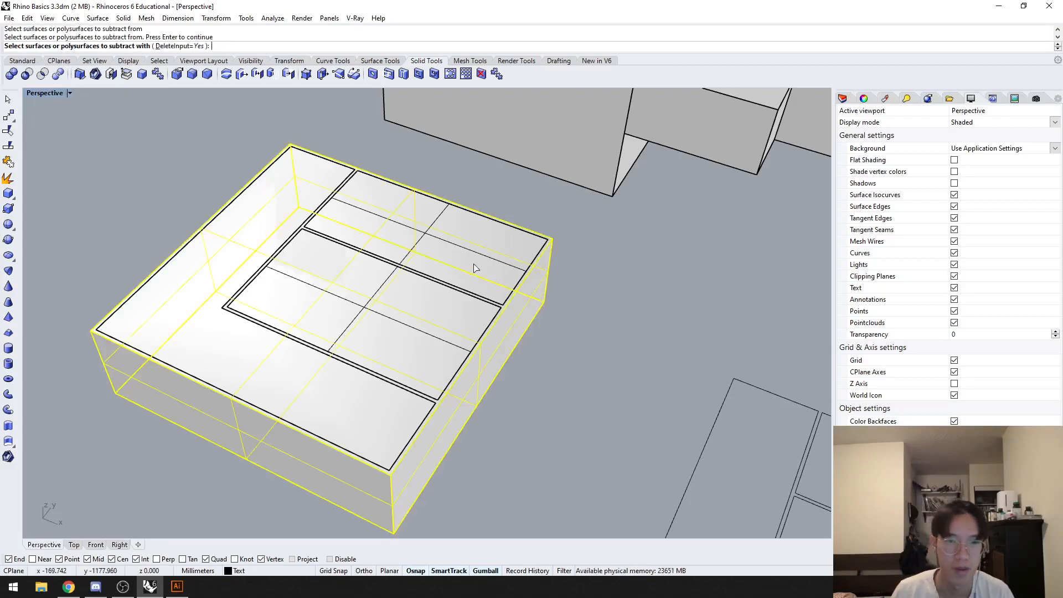
left_click(453, 291)
left_click(431, 294)
left_click(337, 362)
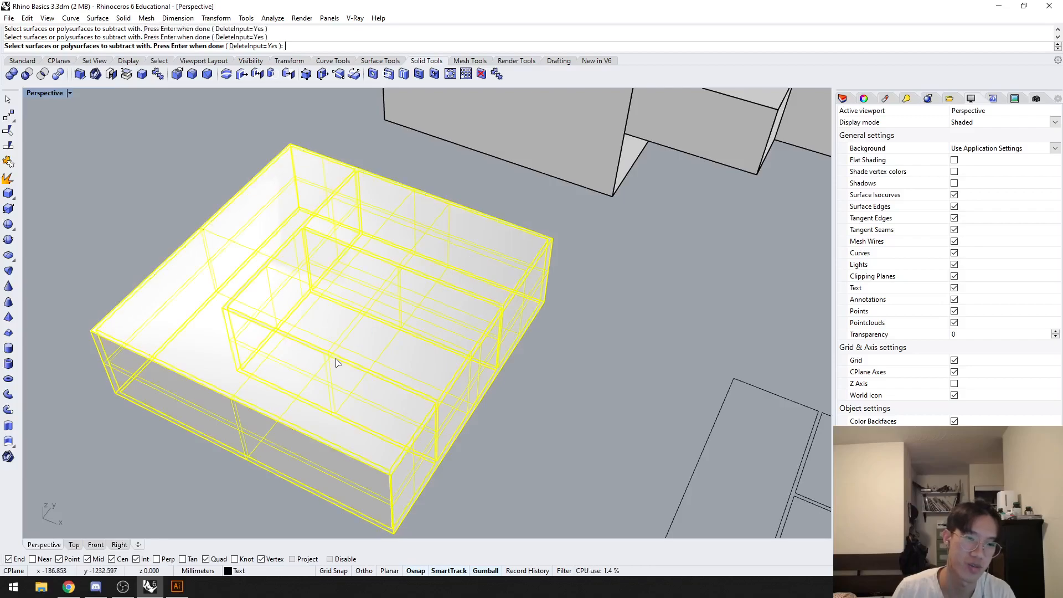
key("Return")
Step: Examine the hollowed floor plan's wall tops, corners and room openings up close
right_click_drag(557, 352, 435, 360)
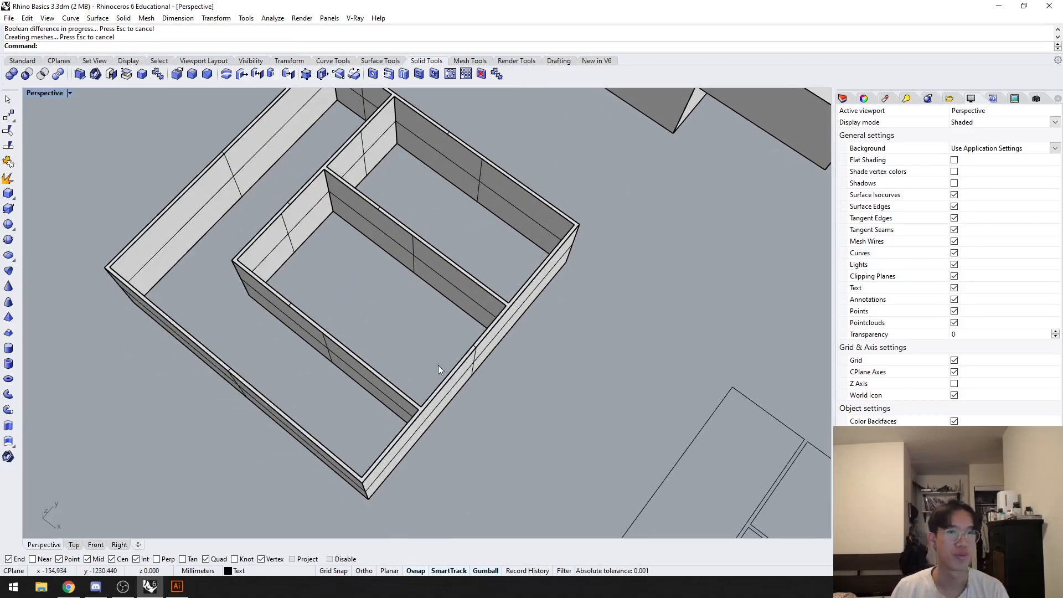
scroll(468, 400, "down", 2)
right_click_drag(579, 410, 537, 386, "shift")
right_click_drag(335, 276, 382, 266)
scroll(388, 261, "up", 2)
right_click_drag(247, 269, 354, 307, "shift")
scroll(378, 281, "up", 4)
scroll(381, 283, "down", 6)
Step: Build walls from the second floor plan's L-shaped room curve with Slab, offset 1 mm outward and about 26.6 mm high
right_click_drag(599, 405, 462, 325, "shift")
scroll(462, 326, "down", 4)
right_click_drag(565, 386, 368, 343, "shift")
scroll(382, 354, "up", 2)
right_click_drag(423, 382, 381, 338)
left_click(327, 328)
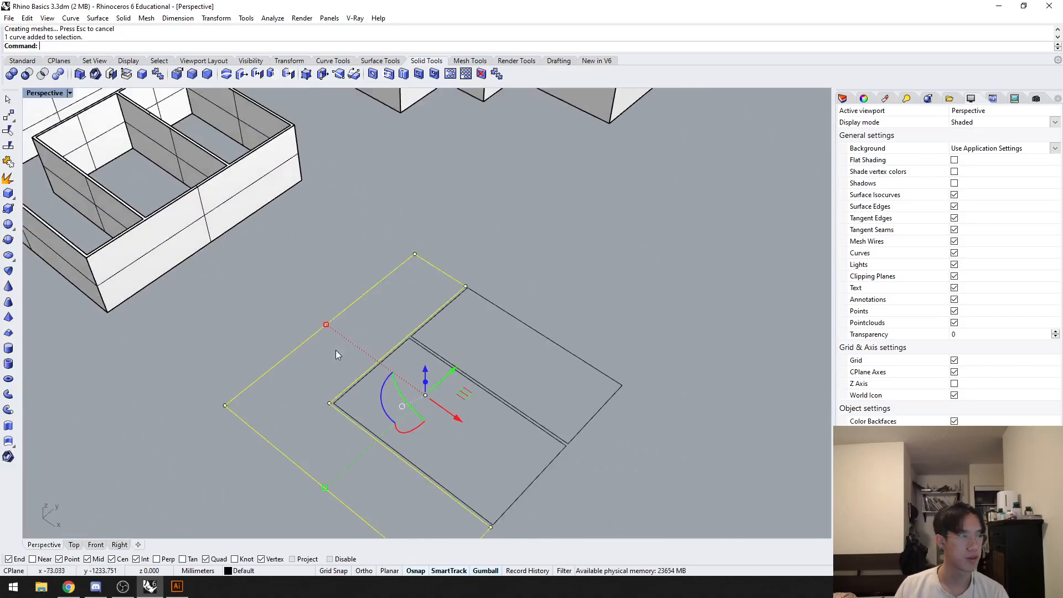
scroll(330, 350, "up", 2)
type("slab")
key("Return")
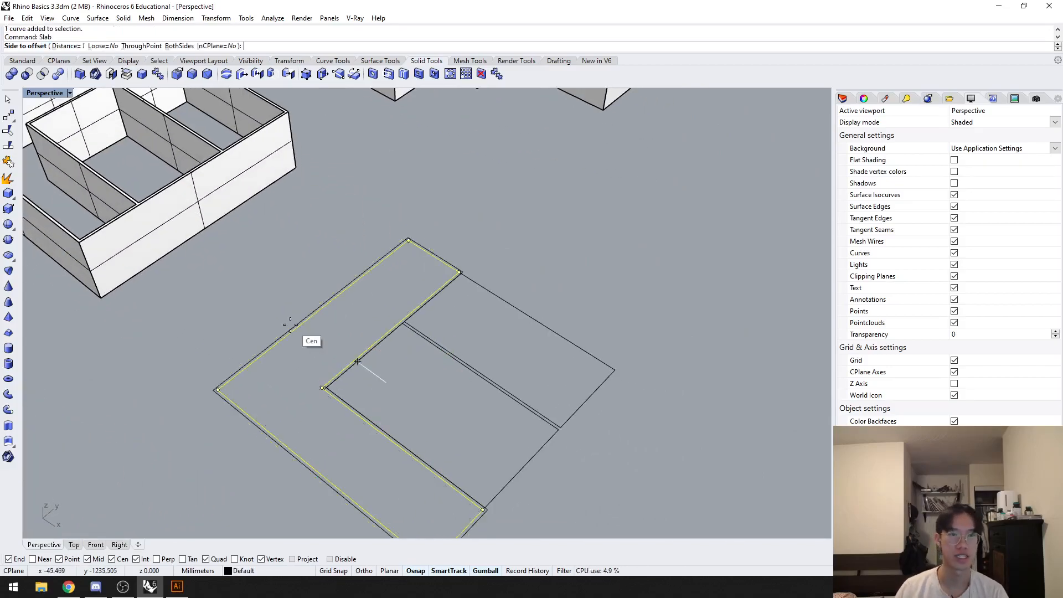
scroll(294, 320, "up", 5)
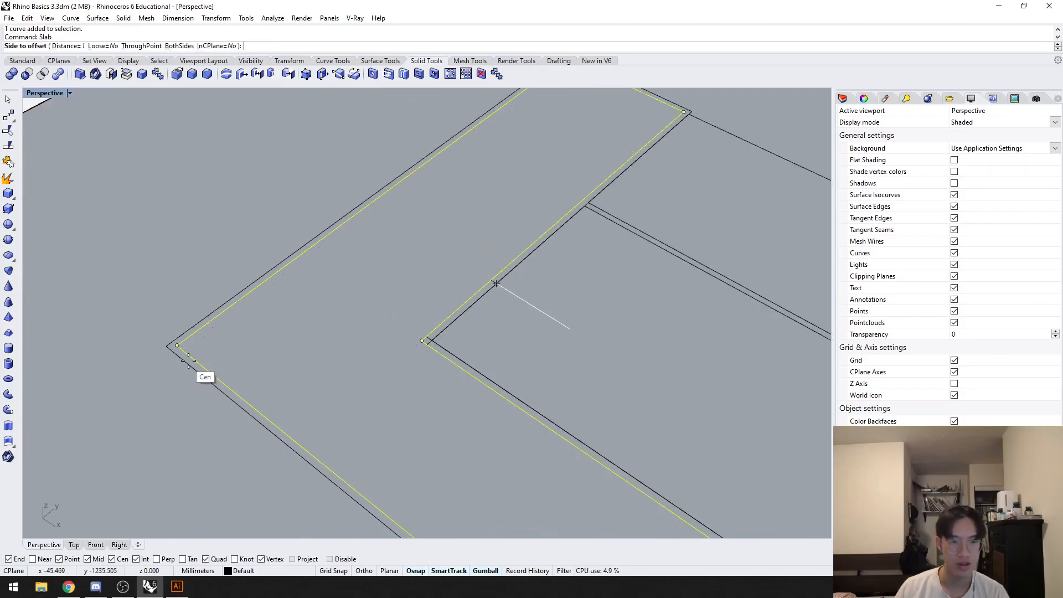
left_click(138, 402)
scroll(133, 388, "down", 6)
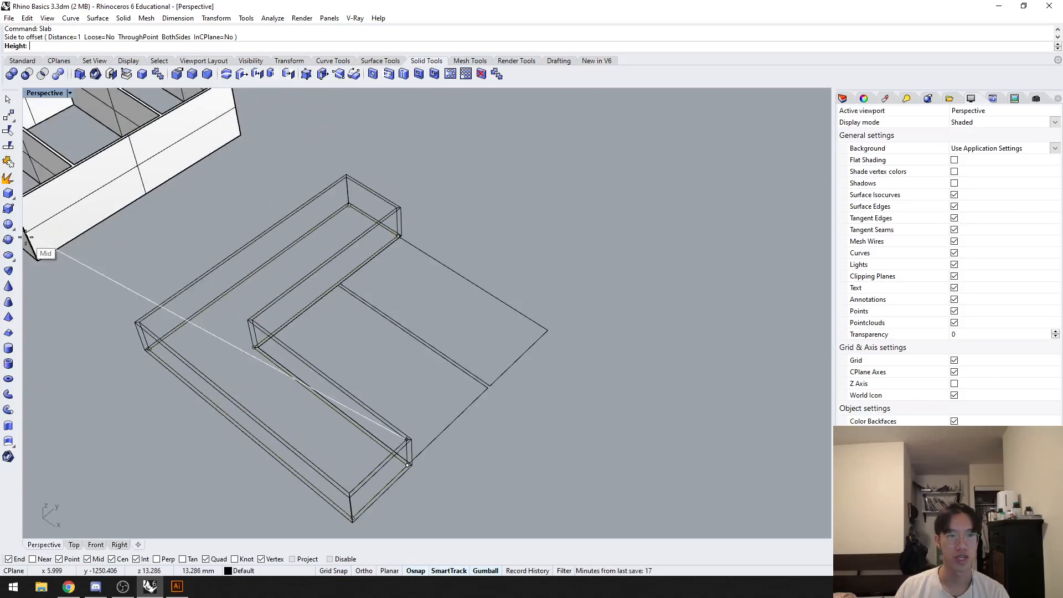
right_click_drag(52, 237, 142, 226, "shift")
left_click(100, 192)
Step: Build Slab walls around the second plan's outer rectangular room, offset 1 mm outward and about 26.6 mm high
right_click_drag(134, 316, 314, 330)
scroll(284, 327, "up", 8)
scroll(289, 324, "down", 7)
scroll(415, 317, "up", 5)
scroll(438, 324, "down", 3)
right_click_drag(437, 324, 191, 241, "shift")
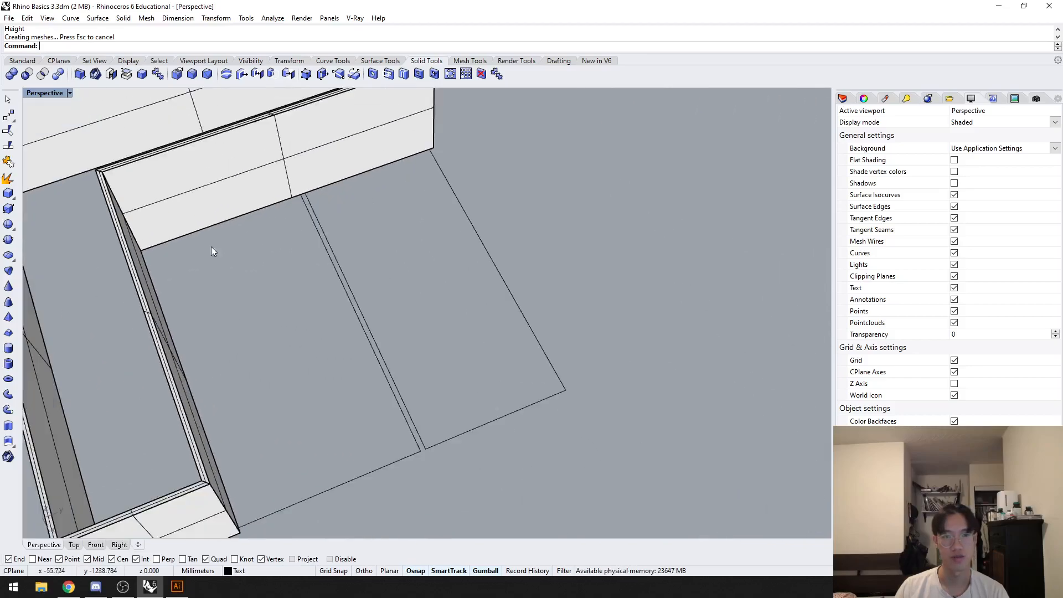
left_click(475, 248)
key("Return")
scroll(584, 407, "up", 3)
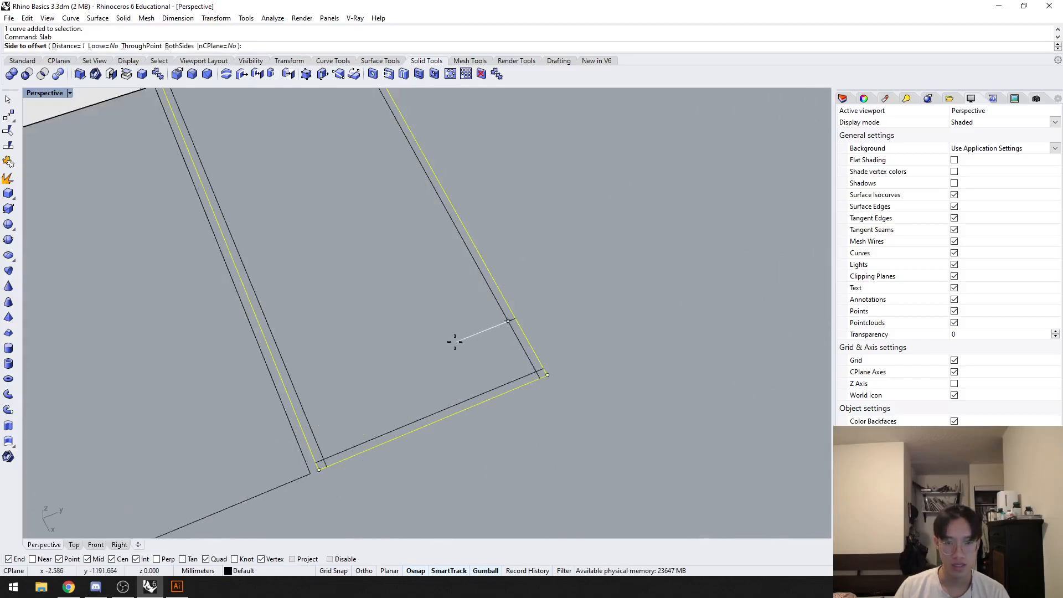
scroll(589, 351, "down", 3)
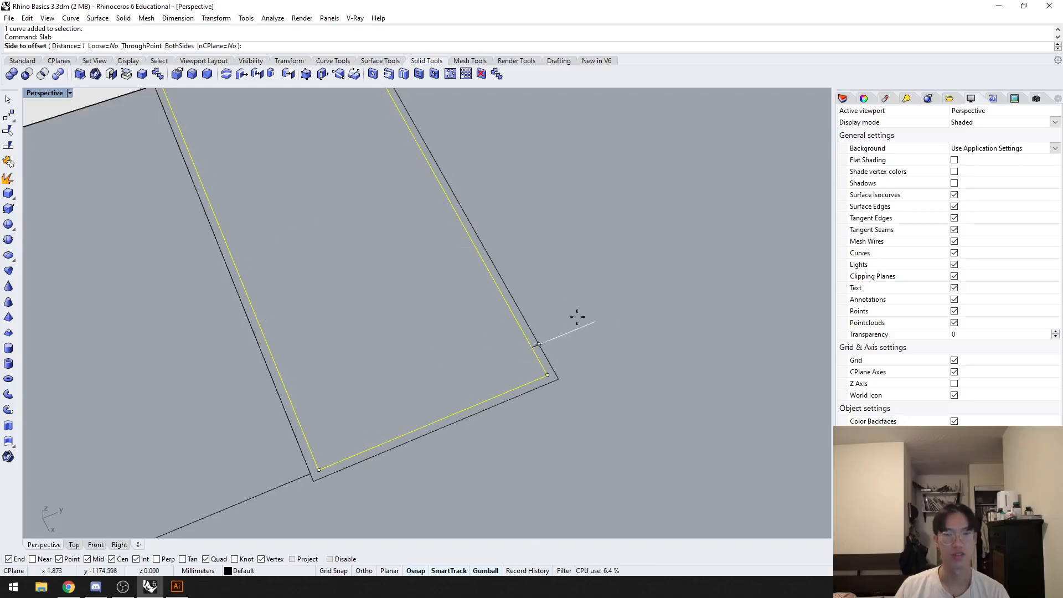
scroll(626, 365, "down", 4)
left_click(542, 191)
left_click(542, 191)
Step: Examine the second floor plan's slab walls and the white boxes beyond the two plans
right_click_drag(449, 298, 461, 253)
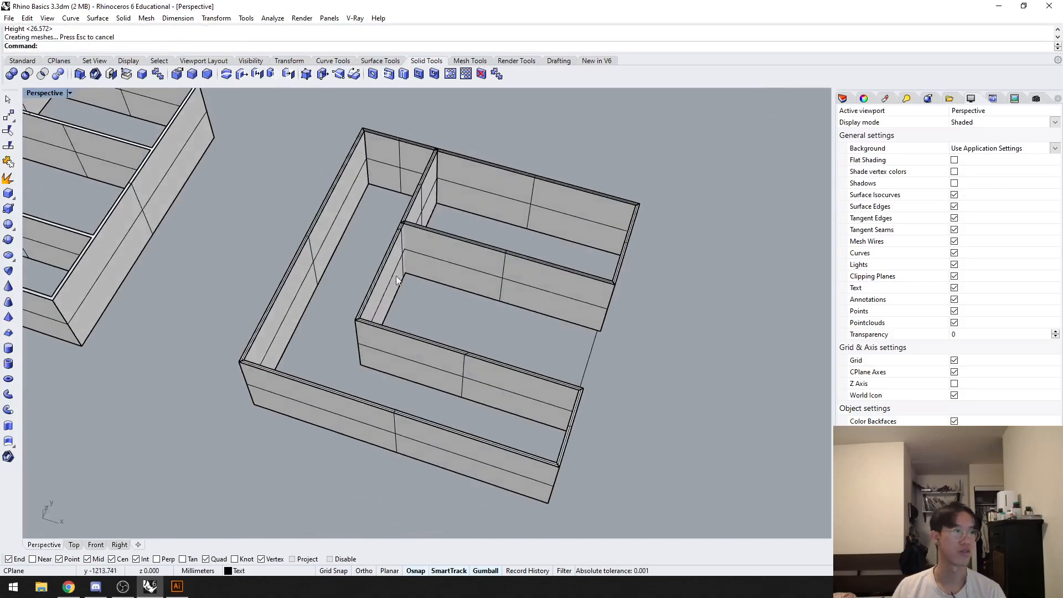
right_click_drag(343, 272, 473, 278, "shift")
scroll(473, 278, "down", 3)
right_click_drag(399, 282, 484, 292)
right_click_drag(300, 349, 486, 304, "shift")
right_click_drag(299, 326, 466, 355, "shift")
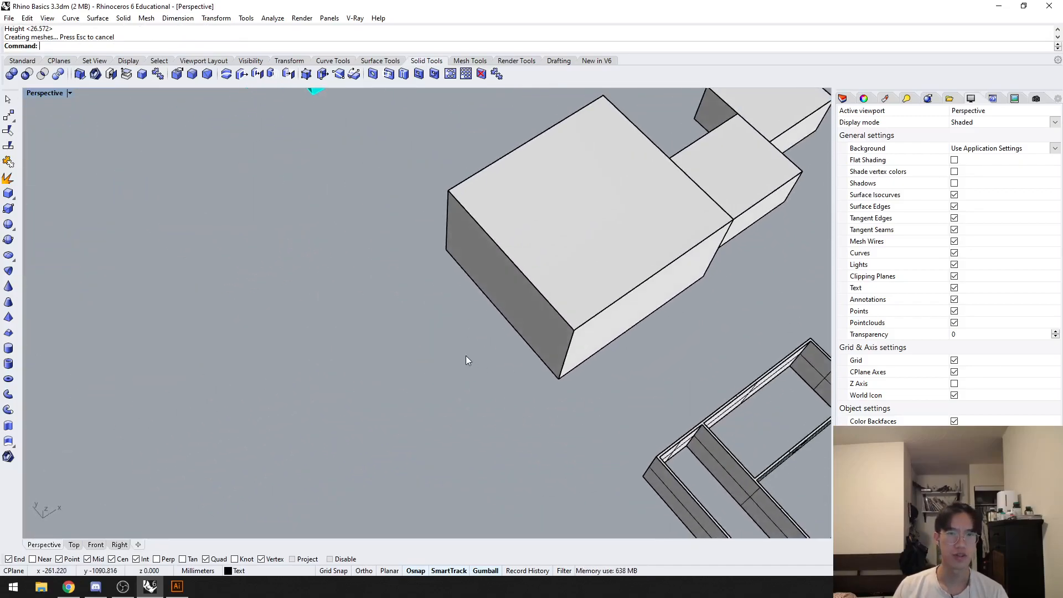
scroll(467, 359, "down", 2)
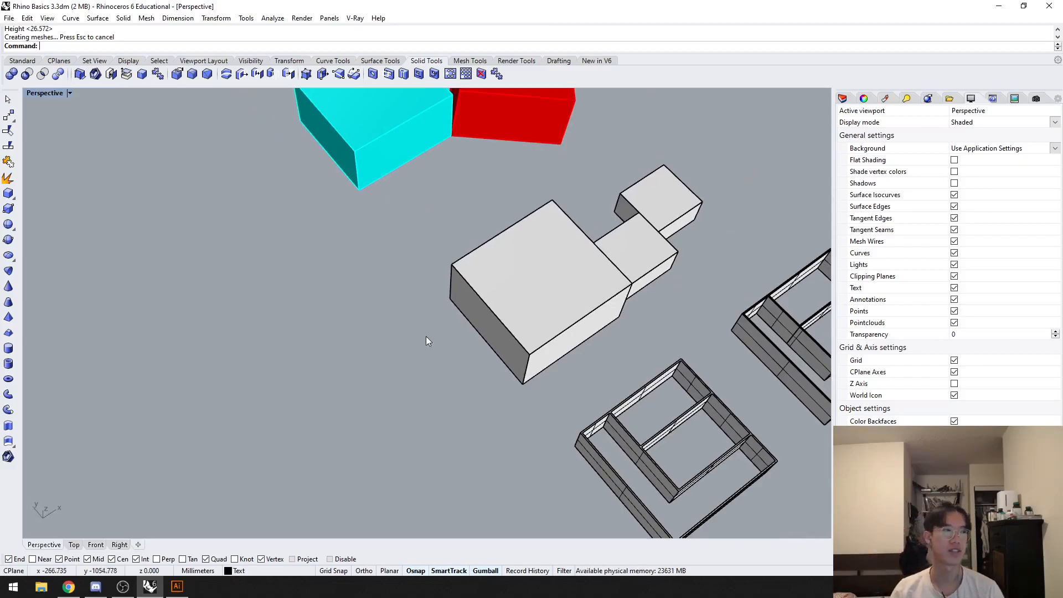
Step: Duplicate the large white box along the X axis into the empty space beside the row, and clear the selection
left_click(582, 315)
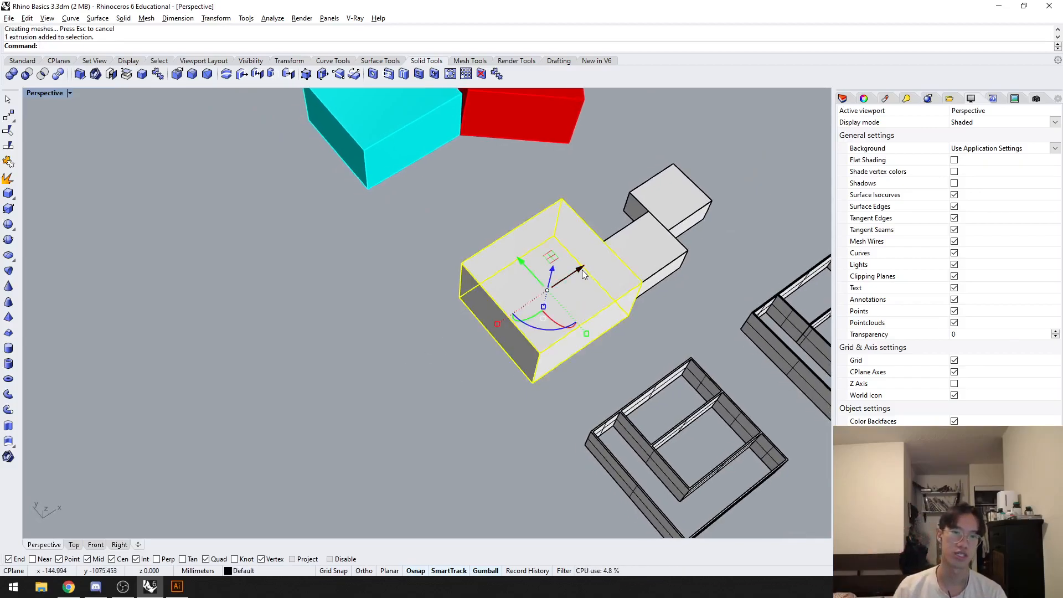
left_click_drag(582, 270, 353, 381)
left_click(399, 319)
right_click_drag(399, 313, 447, 358, "shift")
scroll(440, 368, "down", 1)
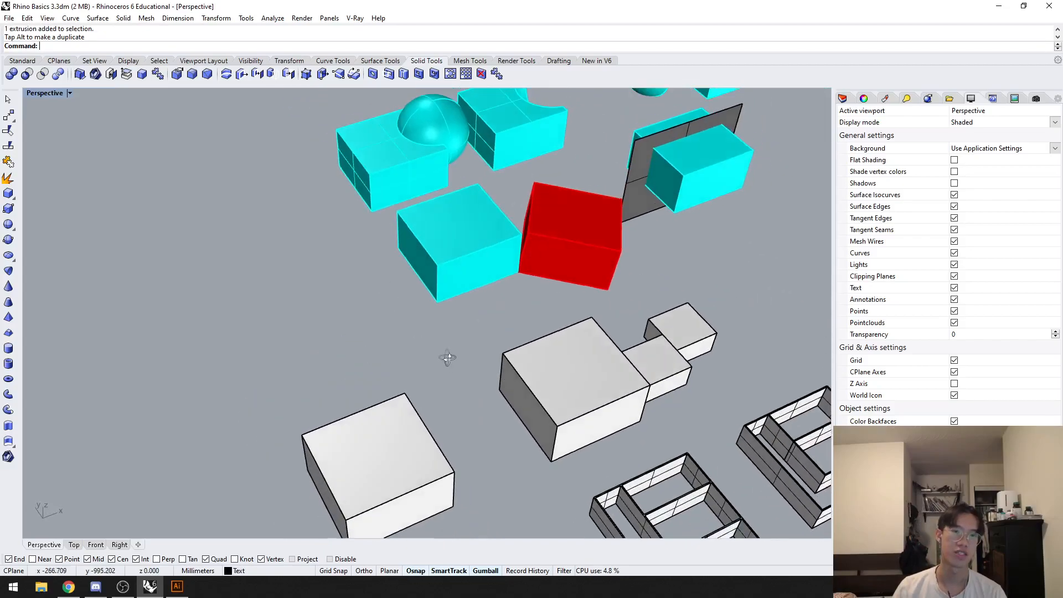
left_click(409, 155)
left_click(294, 290)
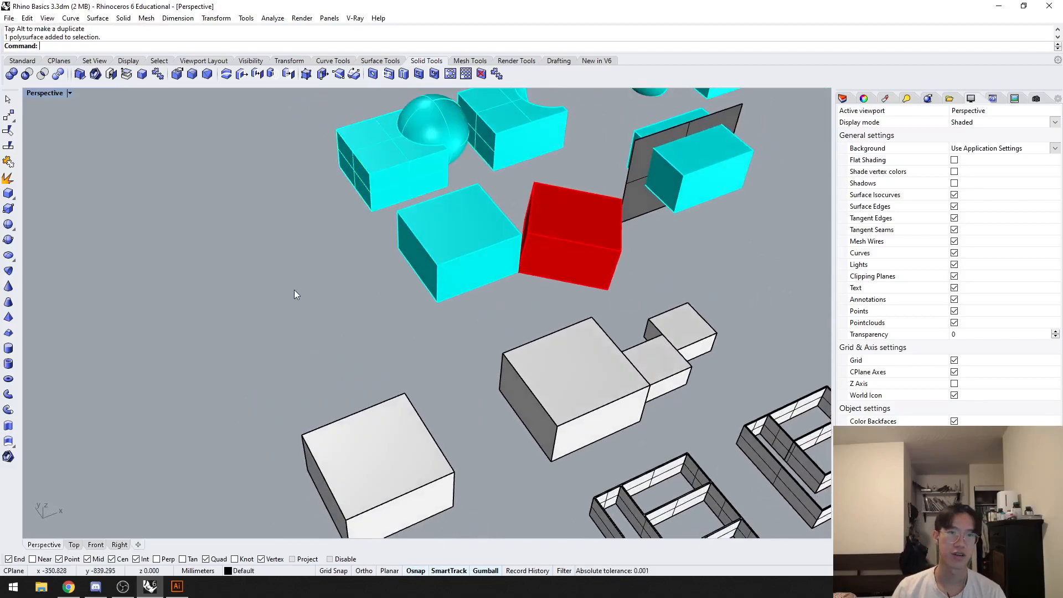
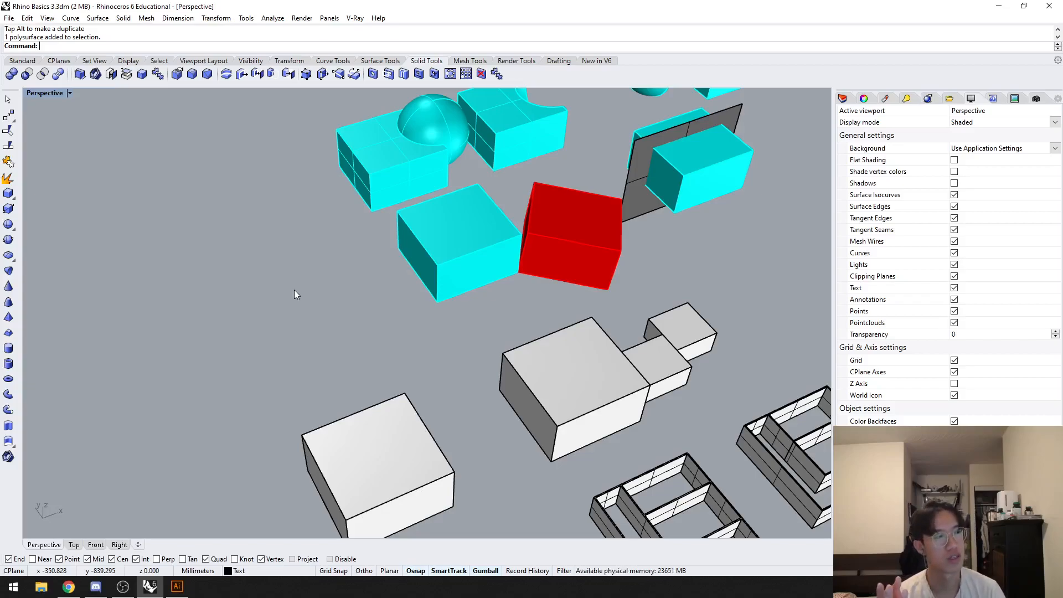
Step: Draw a straight line across the top of the duplicated box, from its back edge's midpoint to beyond the front face
right_click_drag(389, 370, 430, 262, "shift")
scroll(413, 257, "up", 2)
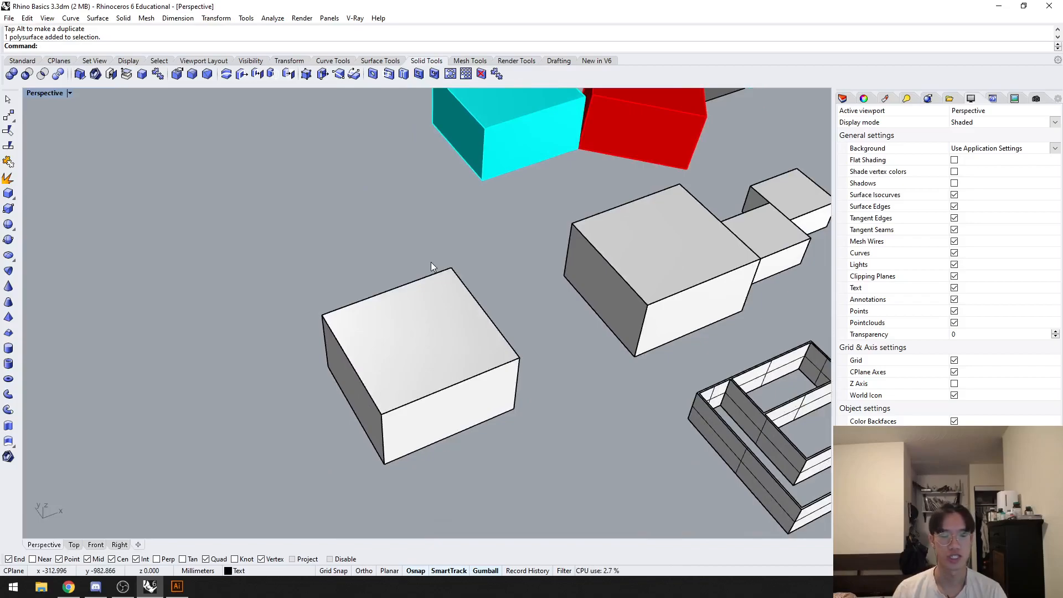
right_click_drag(428, 260, 448, 276)
type("a")
key("space")
left_click(381, 274)
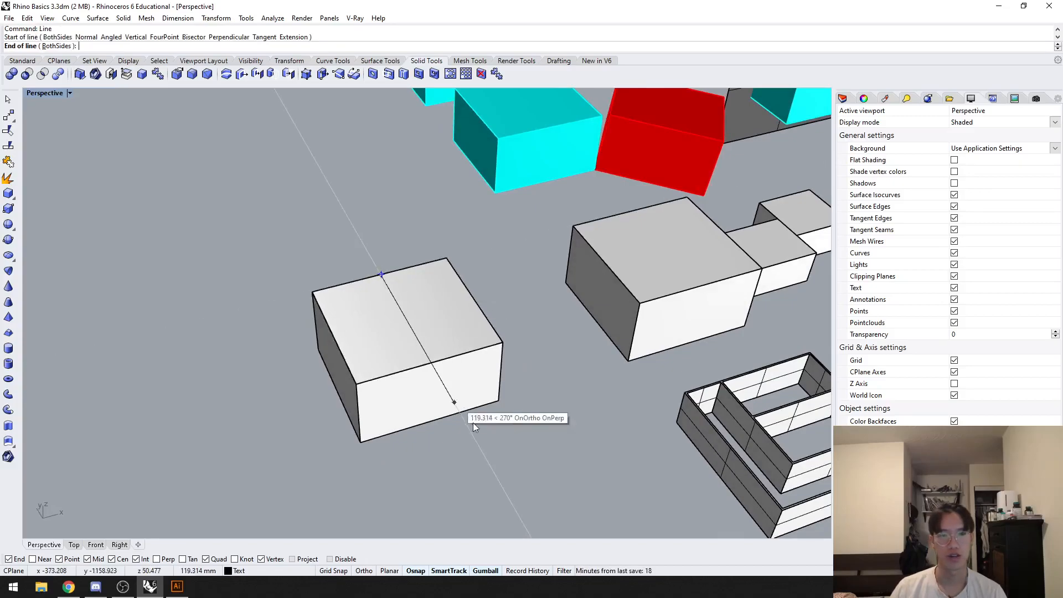
left_click(488, 464)
Step: Move the line along the Y axis so it overhangs both ends of the box, and clear the selection
left_click(463, 416)
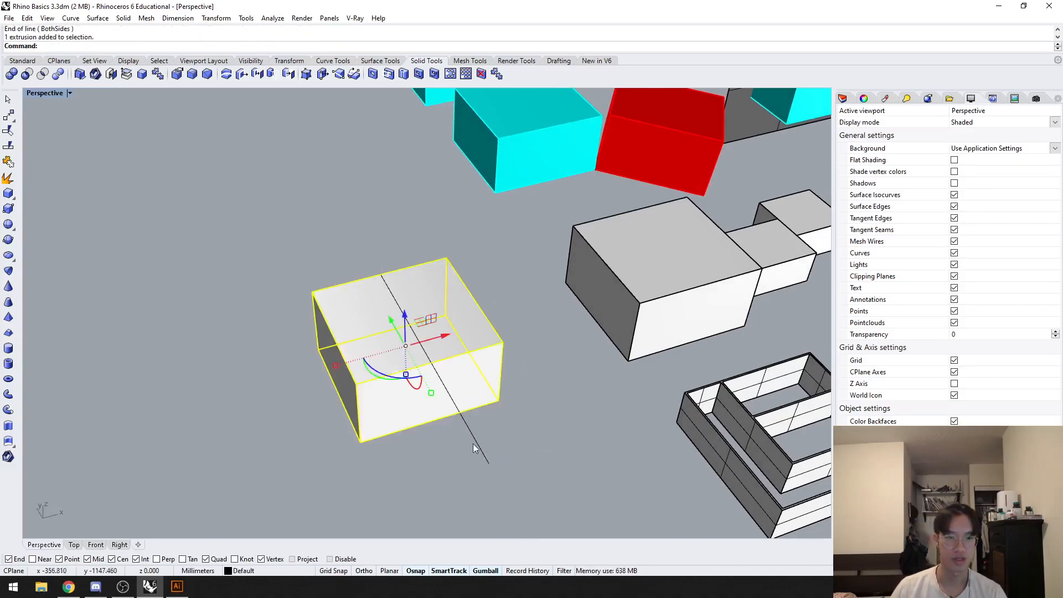
left_click(463, 411)
left_click_drag(414, 333, 390, 292)
right_click_drag(230, 396, 281, 384)
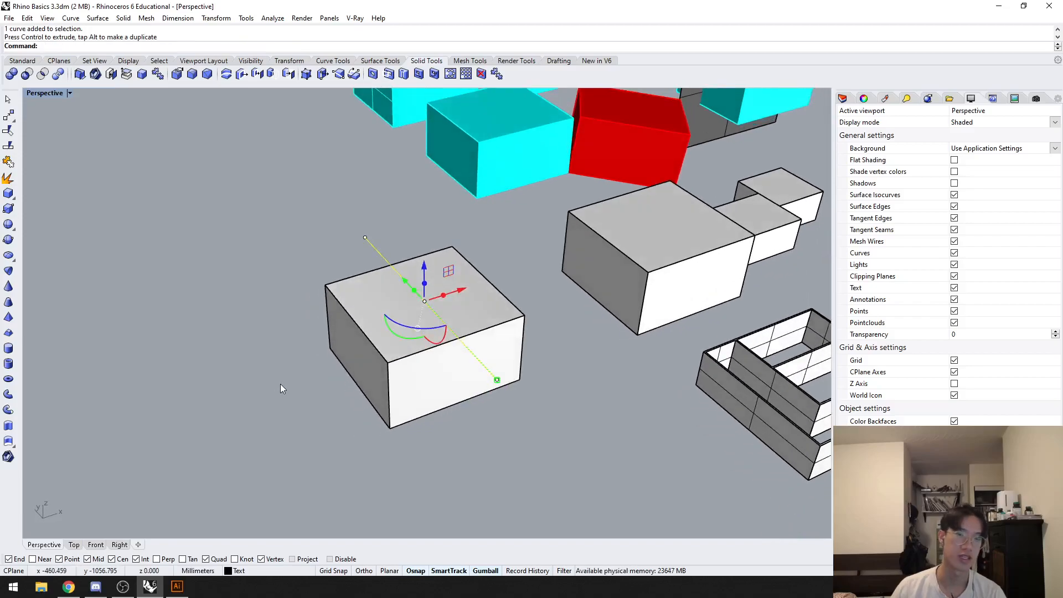
left_click(445, 466)
Step: Split the box into two halves using the line across its top as the cutting object
left_click(430, 364)
left_click(511, 388)
left_click(479, 360)
left_click(512, 442)
type("Split")
key("Return")
left_click(480, 374)
key("Return")
left_click(482, 368)
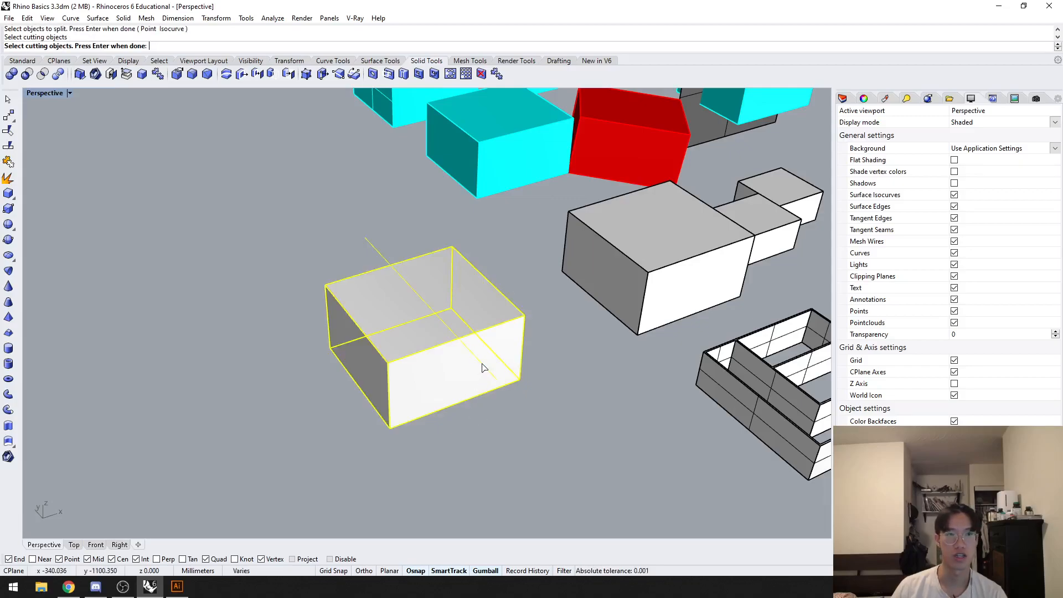
key("Return")
right_click_drag(488, 370, 504, 461)
Step: Move the cutting line off the box and pull the two split halves apart along the X axis
left_click(469, 450)
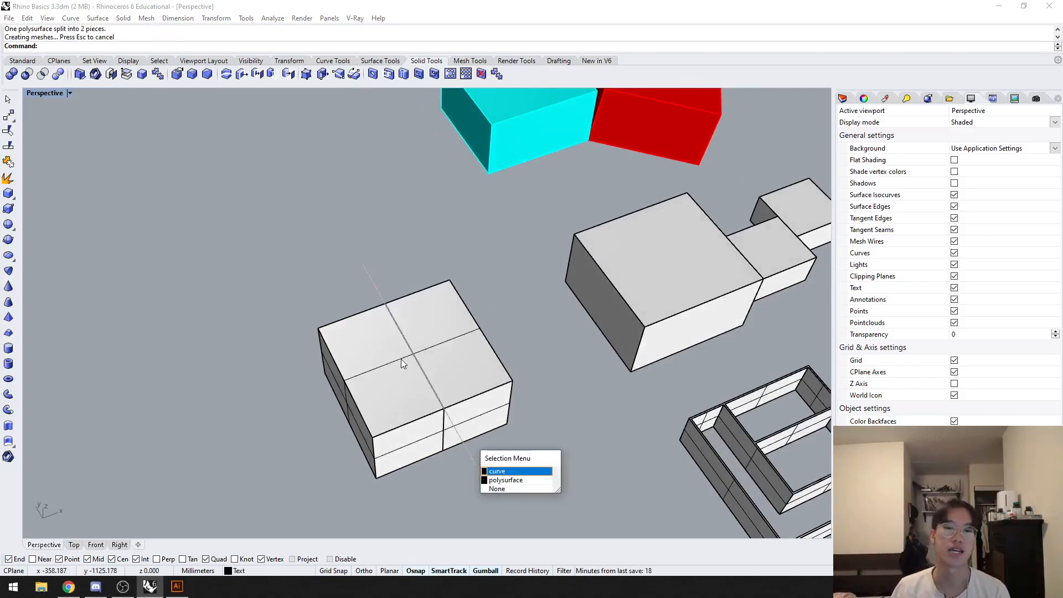
left_click(337, 293)
left_click(380, 294)
left_click_drag(453, 342, 266, 412)
left_click(293, 388)
left_click(439, 348)
left_click(396, 370)
left_click_drag(419, 376, 356, 400)
left_click(466, 269)
left_click(446, 338)
left_click(326, 370)
right_click_drag(429, 266, 363, 234)
Step: Cap the open side of each box half to make both closed solids
left_click(356, 255)
left_click(267, 271)
type("cap")
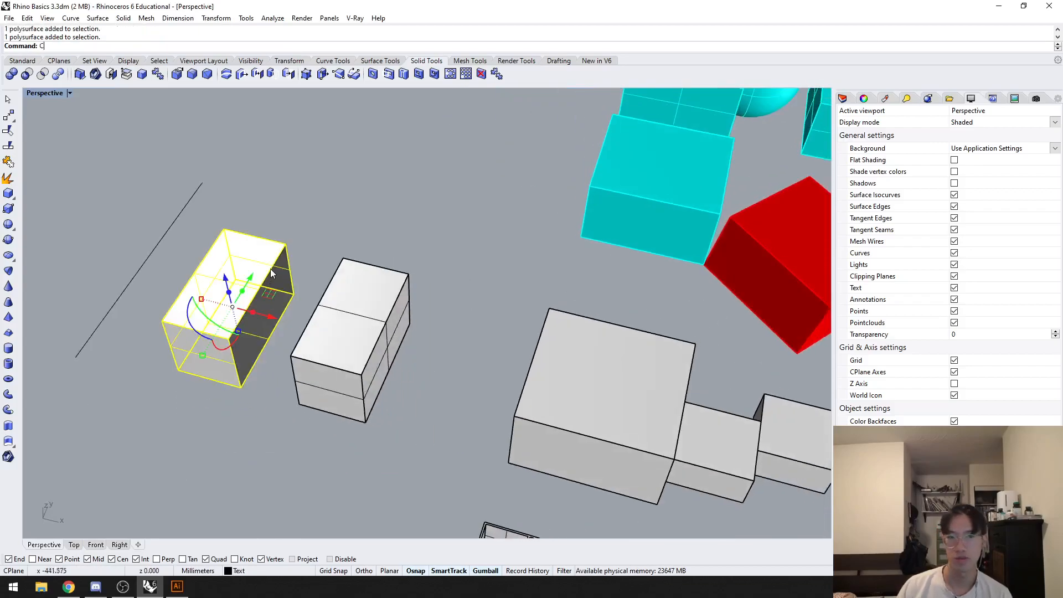
key("Return")
left_click(351, 224)
left_click(372, 290)
key("Return")
right_click_drag(284, 296, 388, 317)
left_click(416, 243)
right_click_drag(313, 427, 347, 401, "shift")
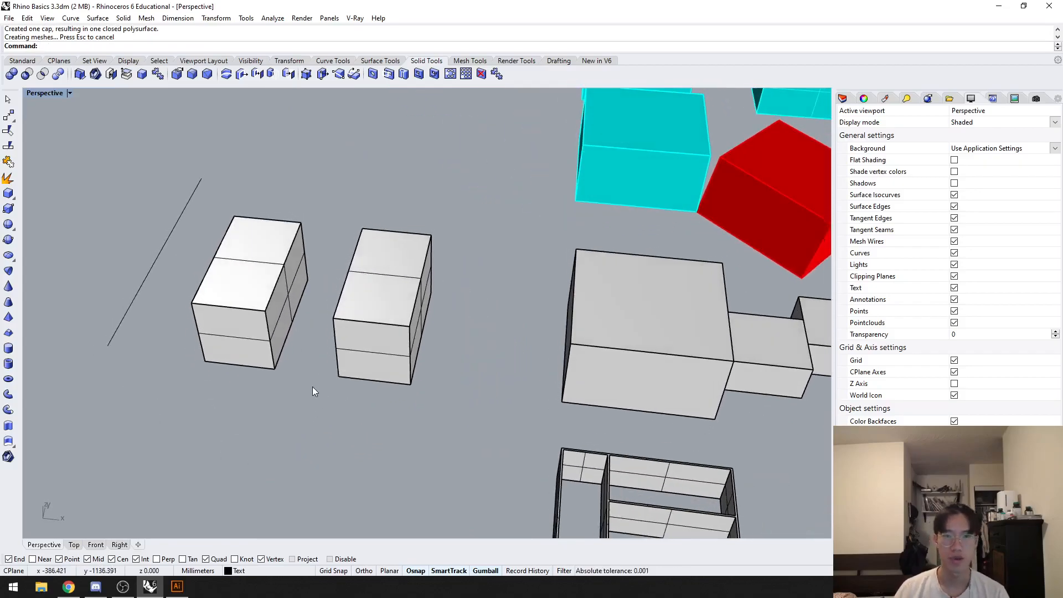
right_click_drag(272, 368, 292, 399)
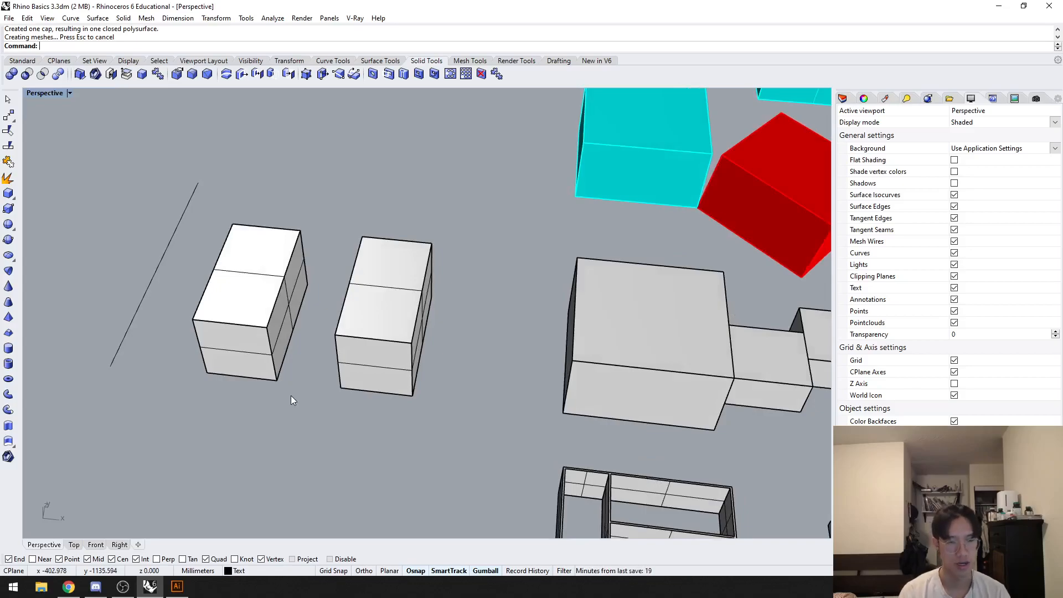
Step: Duplicate the large white box along the X axis so the copy overlaps the nearer box half
left_click(378, 346)
right_click_drag(378, 348, 414, 390)
left_click(657, 302)
left_click_drag(692, 272, 495, 274)
Step: Scale the overlapping box half so it extends past the duplicated box in height and depth
left_click(443, 382)
left_click_drag(445, 371, 449, 393)
scroll(438, 347, "up", 4)
left_click_drag(447, 344, 447, 354)
left_click(712, 438)
right_click_drag(712, 438, 456, 428)
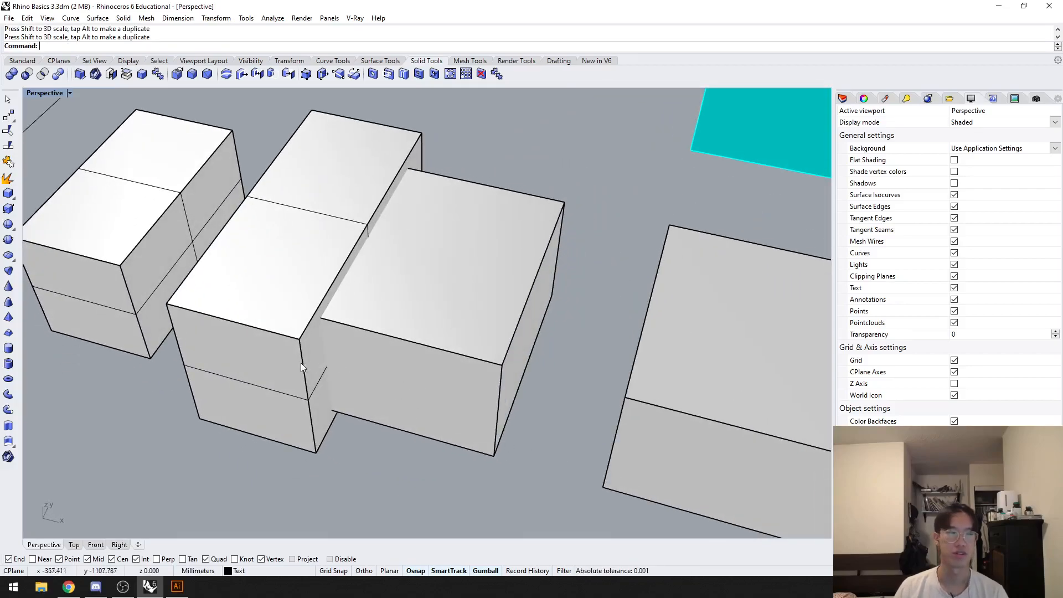
Step: Trim away the part of the duplicated box lying outside the enlarged half, using the half as the cutting object
left_click(268, 358)
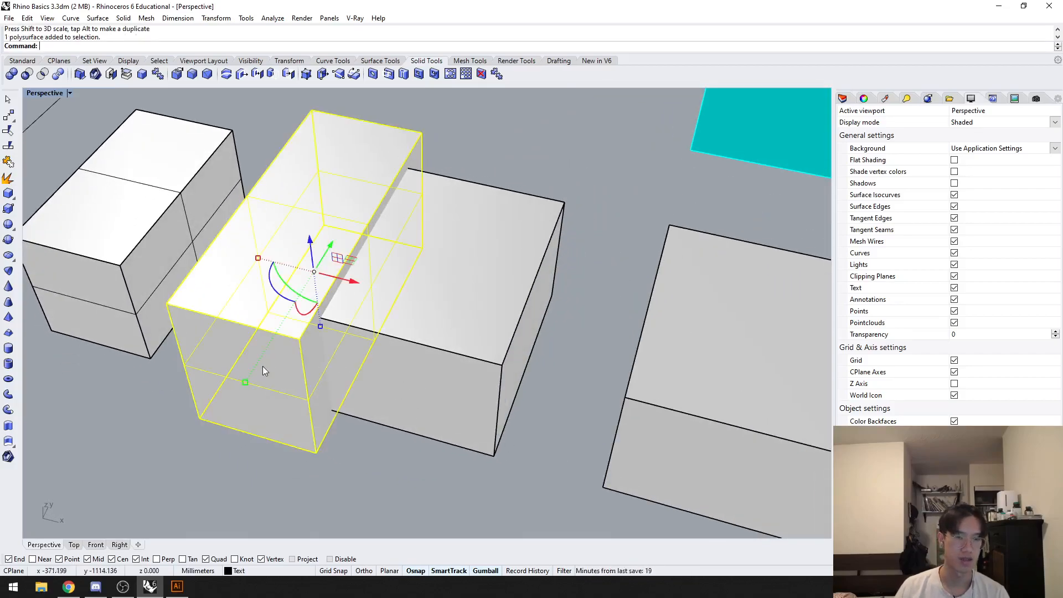
right_click_drag(264, 365, 284, 374)
scroll(302, 371, "down", 3)
type("t")
key("space")
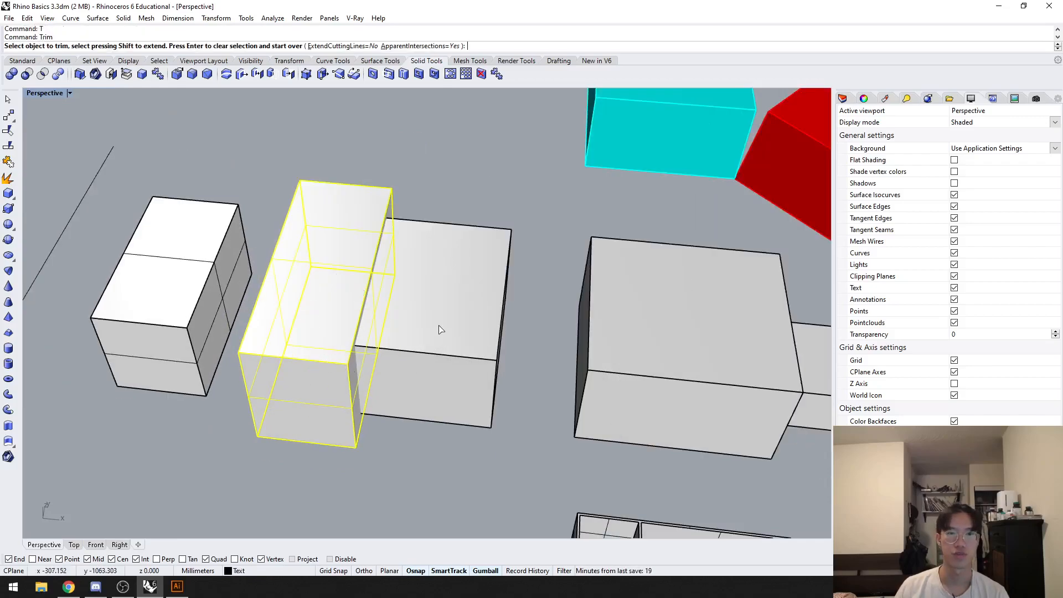
left_click(439, 332)
right_click_drag(470, 308, 437, 362)
key("space")
Step: Move the enlarged half along the X axis, away from the remaining trimmed box piece
left_click(467, 333)
left_click(339, 294)
left_click_drag(344, 291, 121, 268)
Step: Cap the trimmed piece's open side and undo the cap
left_click(426, 276)
left_click(364, 279)
right_click_drag(363, 279, 471, 301)
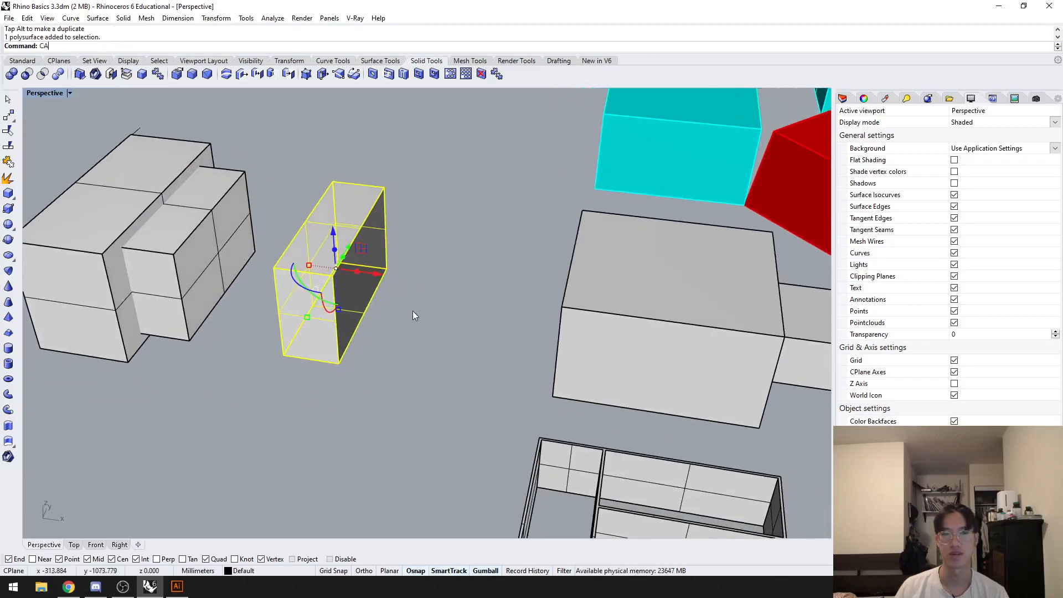
type("P")
key("Return")
key("ctrl+z")
Step: Shift the enlarged half farther along the X axis, away from the trimmed piece
left_click(107, 296)
right_click_drag(106, 291, 294, 397)
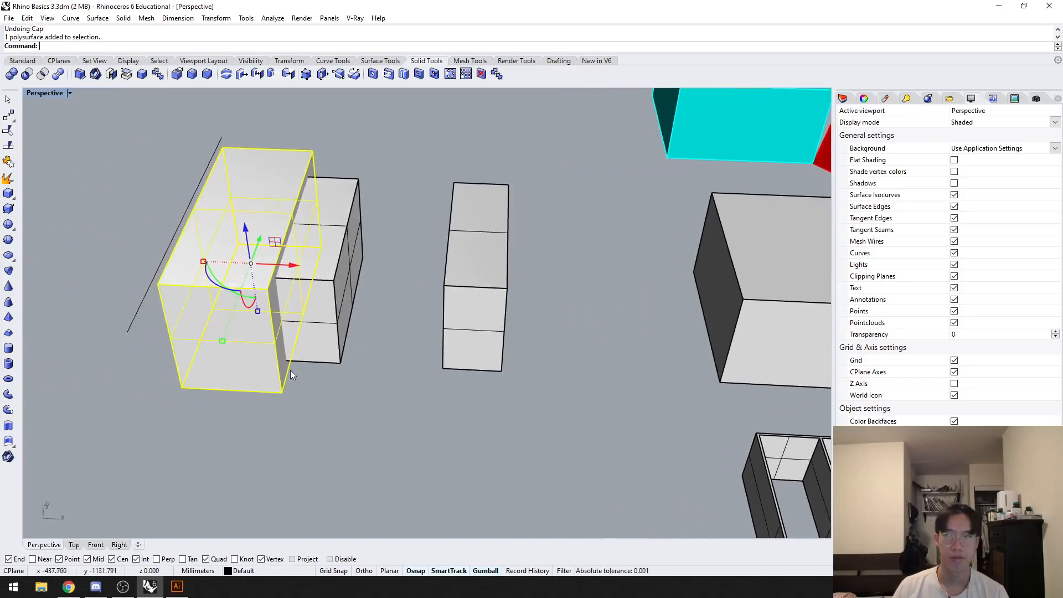
left_click_drag(293, 273, 278, 375)
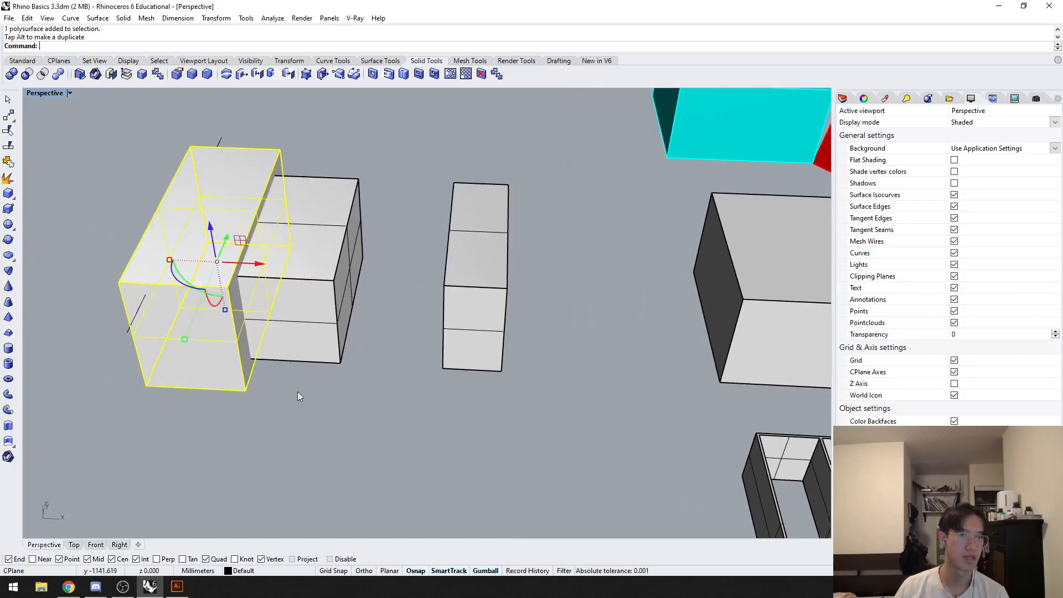
Step: Explode the open trimmed piece into separate surfaces
left_click(465, 288)
type("Explode")
key("Return")
left_click(626, 294)
right_click_drag(637, 299, 532, 277)
scroll(413, 274, "up", 3)
scroll(413, 274, "up", 3)
Step: Pull the exploded piece's two end surfaces outward along the Y axis
left_click(448, 272)
left_click_drag(466, 215, 494, 197)
left_click(255, 384)
left_click_drag(248, 363, 202, 390)
Step: Join the exploded piece's side and bottom surfaces, and move the joined pair along the X axis away from the top
left_click(497, 360)
left_click(366, 260)
left_click(414, 316, "shift")
type("Jo")
key("Return")
left_click_drag(412, 320, 536, 342)
left_click(526, 384)
left_click(574, 314)
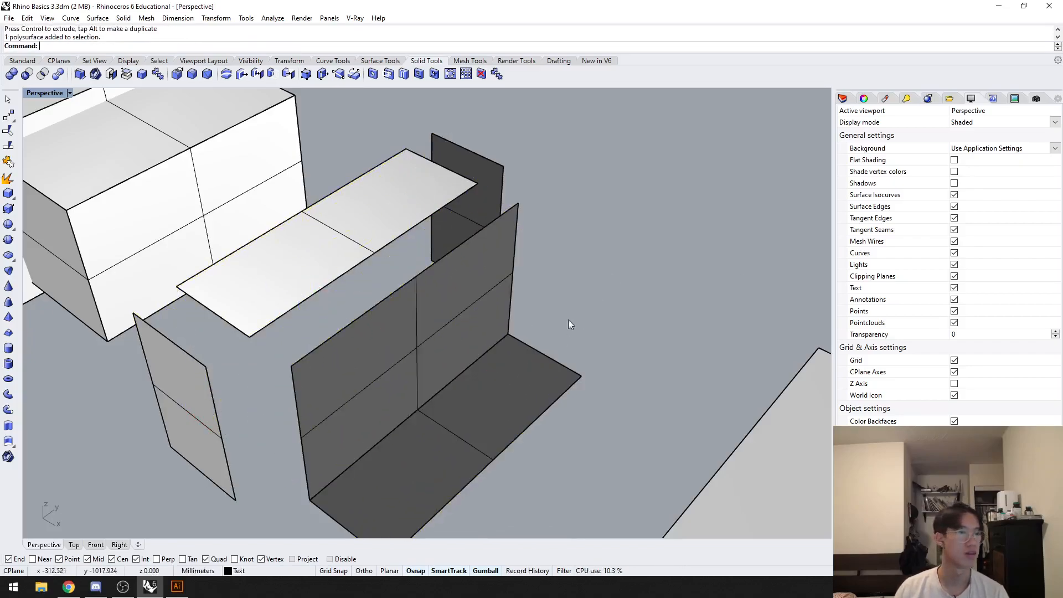
Step: Examine the separated surfaces together with the white boxes and the two slab-walled floor plans
scroll(510, 382, "down", 4)
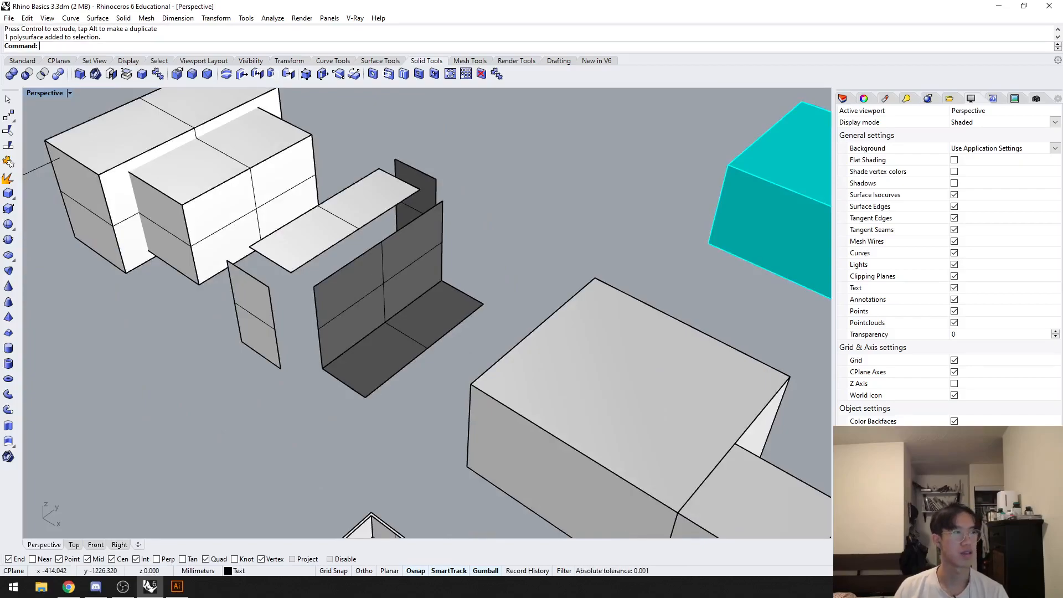
right_click_drag(299, 396, 380, 351)
right_click_drag(465, 388, 298, 381, "shift")
scroll(297, 357, "down", 4)
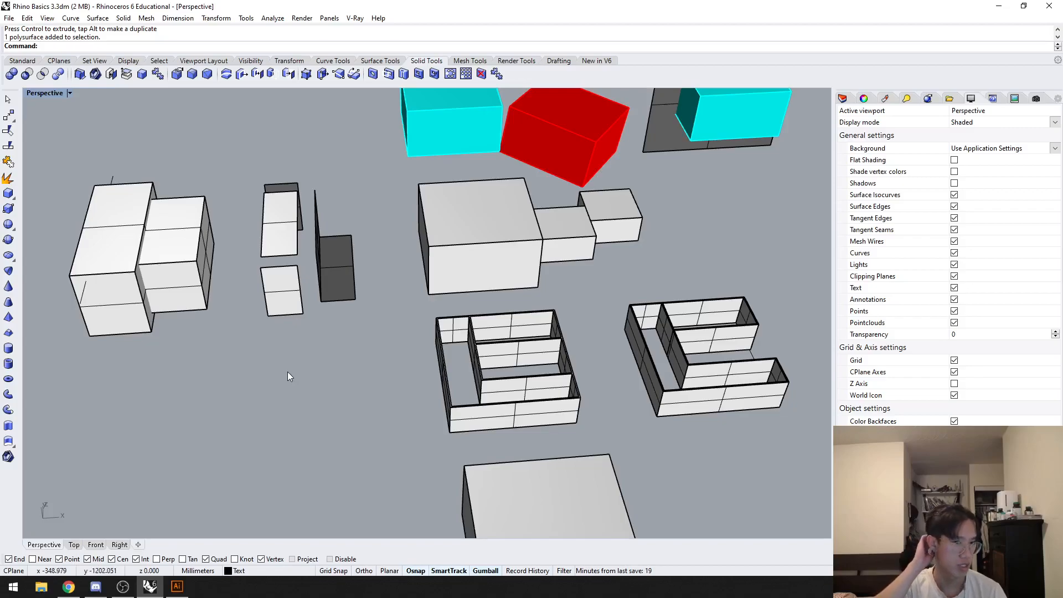
right_click_drag(299, 398, 267, 377, "shift")
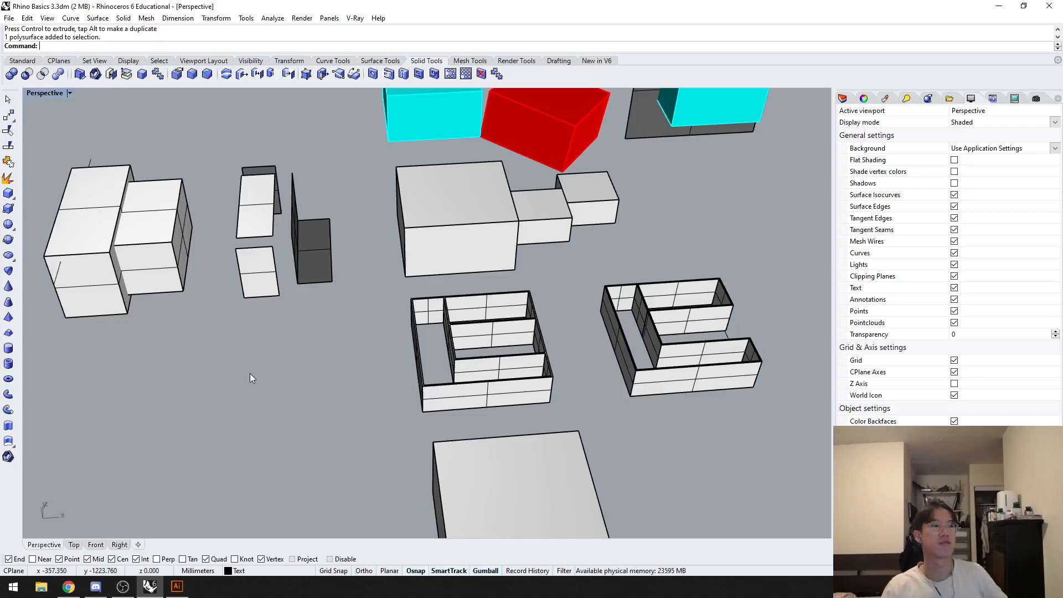
right_click_drag(225, 445, 257, 354, "shift")
scroll(332, 333, "up", 5)
scroll(257, 354, "down", 5)
Step: Move the large white box in front of the first floor plan along the X axis into the empty space
left_click(257, 354)
right_click_drag(113, 332, 203, 336, "shift")
left_click_drag(374, 347, 190, 283)
right_click_drag(190, 282, 374, 364, "shift")
left_click_drag(467, 377, 490, 347)
left_click_drag(509, 388, 445, 377)
left_click(505, 259)
Step: Select the three edges meeting at the box's near top corner for FilletEdge with a radius of 1
left_click(436, 352)
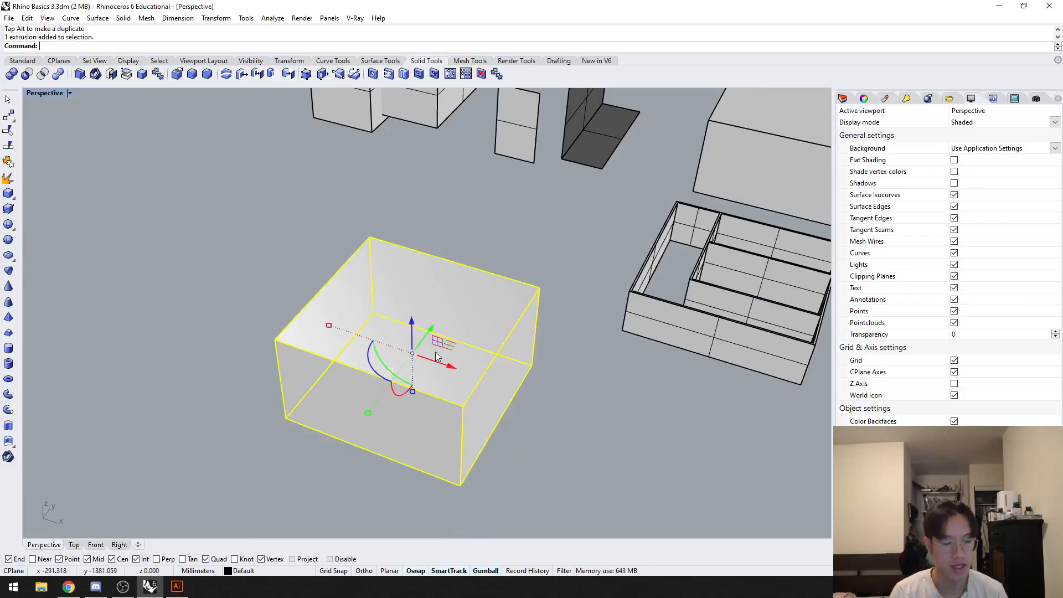
right_click_drag(534, 361, 479, 348)
left_click(467, 267)
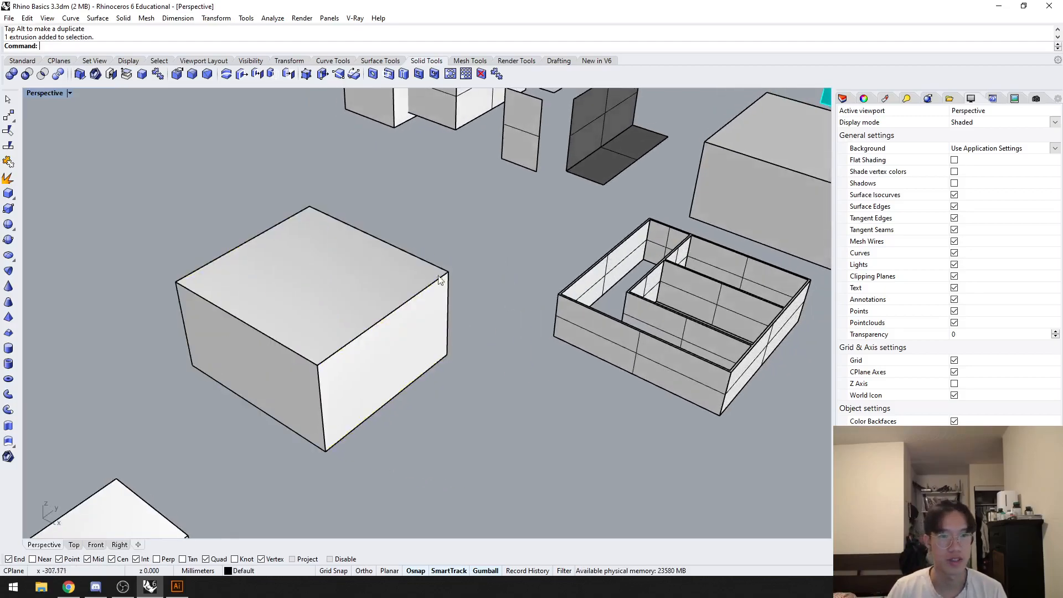
scroll(396, 270, "up", 3)
right_click_drag(365, 296, 432, 303, "shift")
type("FilletEdge")
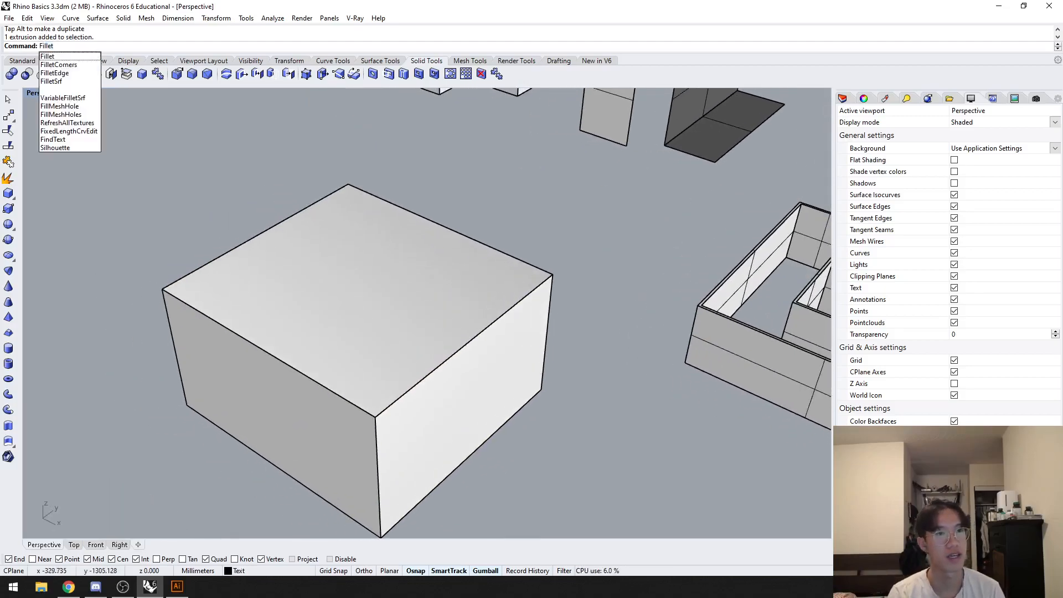
key("Return")
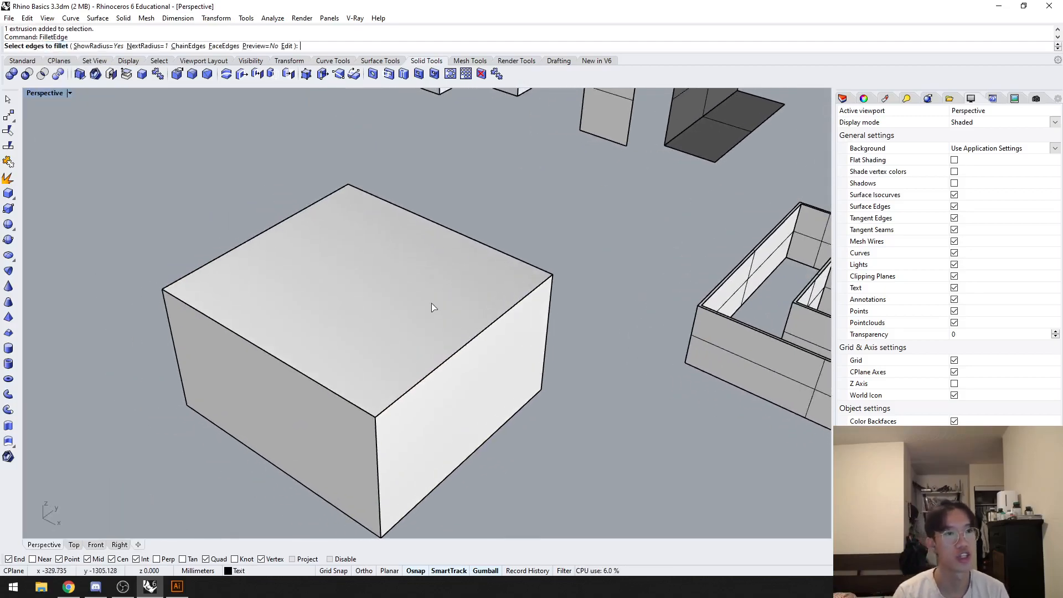
left_click(426, 379)
scroll(413, 397, "up", 2)
scroll(392, 385, "up", 2)
left_click(386, 310)
left_click(415, 353)
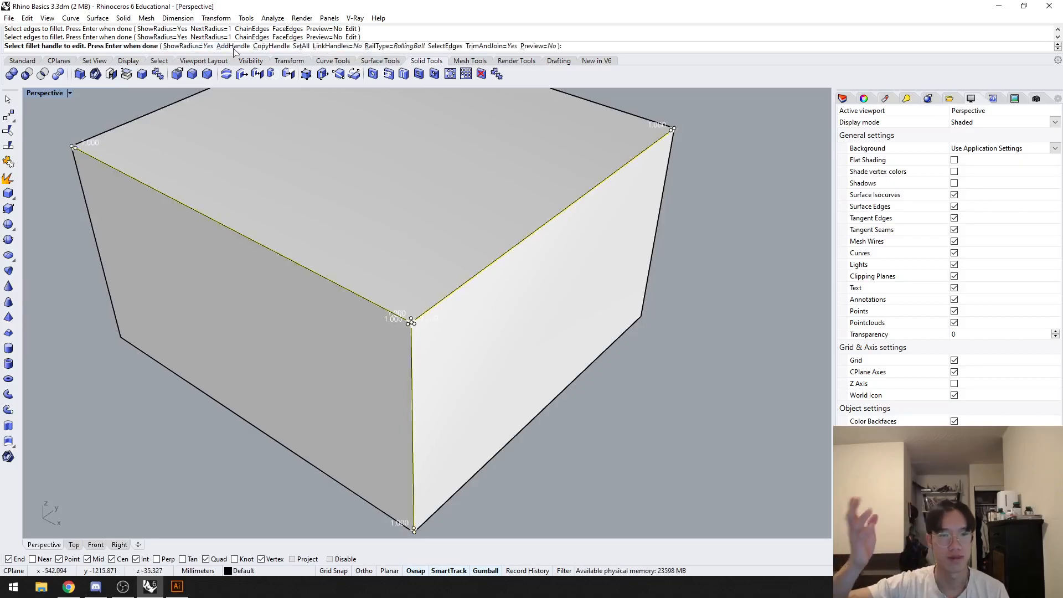
Step: Check the fillet handles at the box corner and apply the edge fillets with radius 1
scroll(397, 324, "up", 10)
right_click_drag(396, 323, 395, 399)
scroll(489, 328, "down", 10)
scroll(318, 200, "up", 7)
key("ctrl+w")
left_click_drag(461, 282, 299, 417)
right_click_drag(414, 381, 387, 364)
right_click_drag(298, 275, 432, 299)
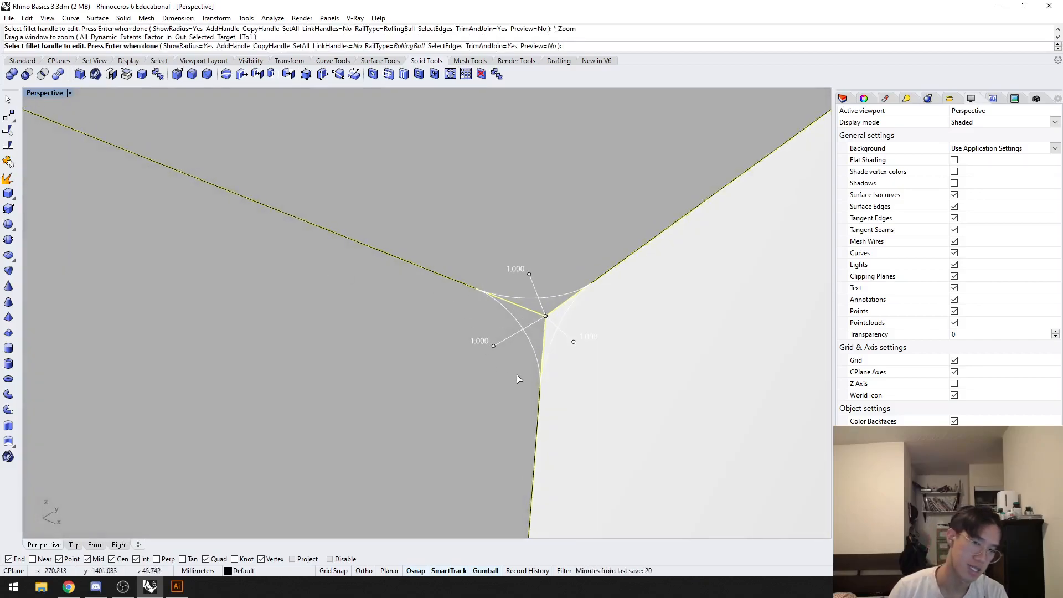
key("Return")
Step: Inspect the filleted edges and corner of the box, and undo the edge fillet
right_click_drag(515, 357, 430, 355)
scroll(461, 356, "down", 10)
scroll(430, 354, "up", 6)
right_click_drag(563, 314, 531, 336)
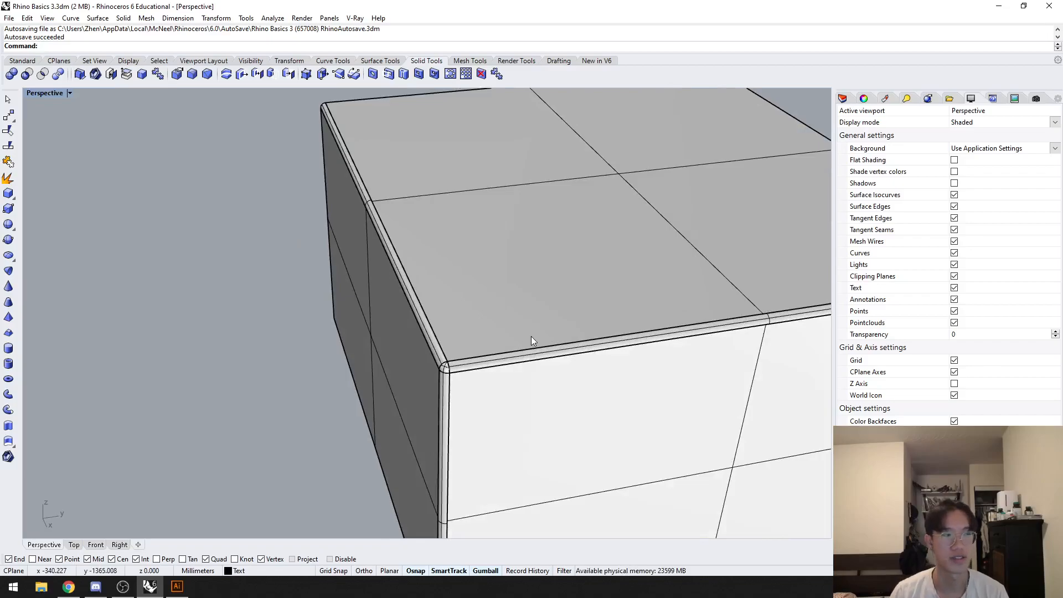
key("ctrl+z")
Step: Blend the three edges meeting at the same box corner with BlendEdge, and undo the blend
left_click(471, 361)
type("BlendEdge")
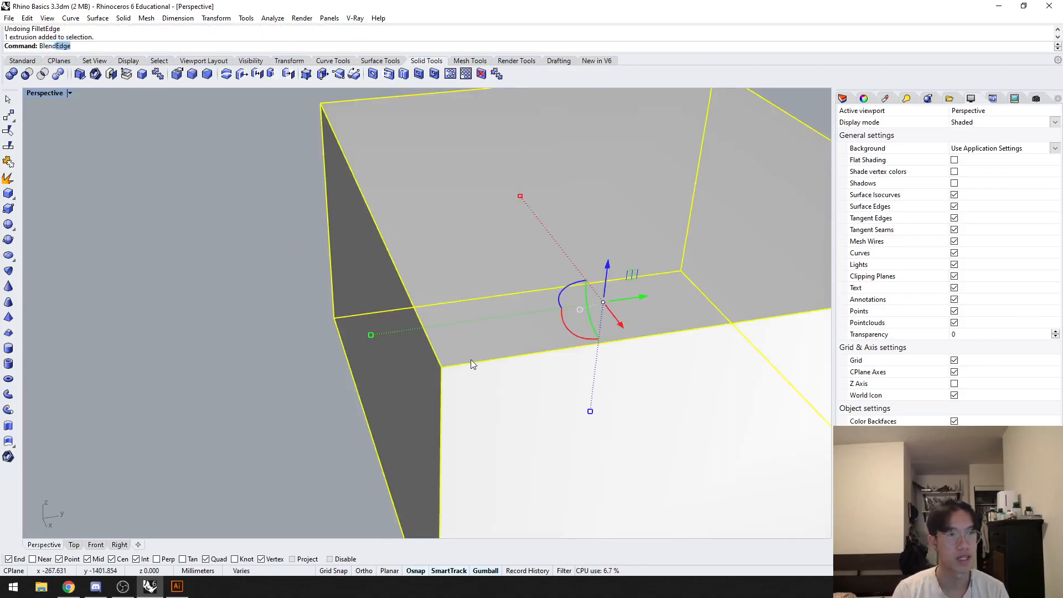
key("Return")
left_click(421, 320)
left_click(459, 365)
left_click(444, 388)
key("Return")
key("Return")
scroll(437, 354, "up", 5)
right_click_drag(433, 332, 491, 376)
key("ctrl+z")
Step: Try the Chamfer command with distances 1,1 on the box's two top edges at the corner, and undo it
left_click(492, 378)
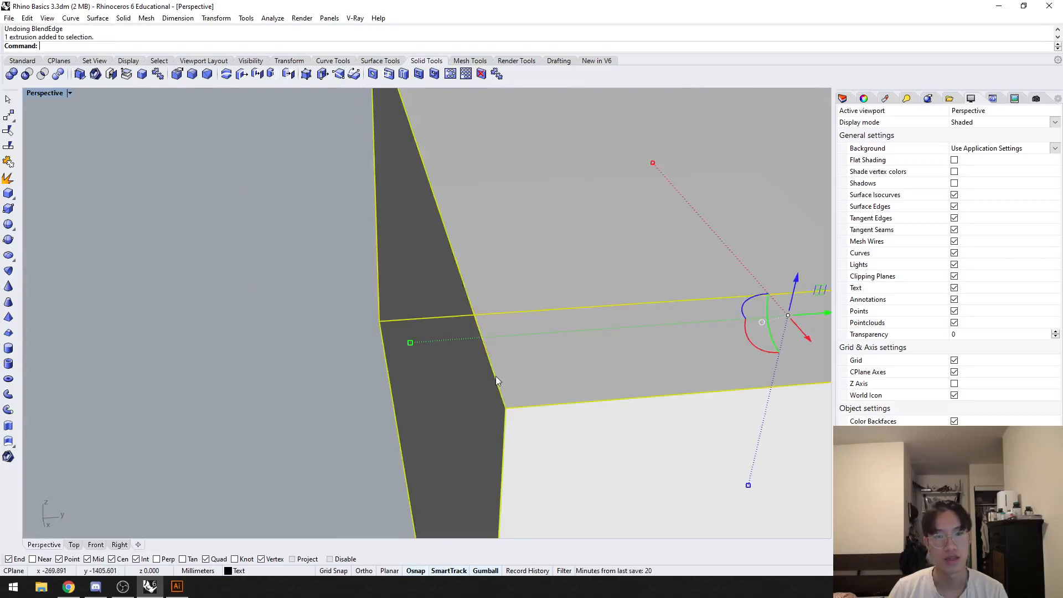
type("Chamfer")
key("Return")
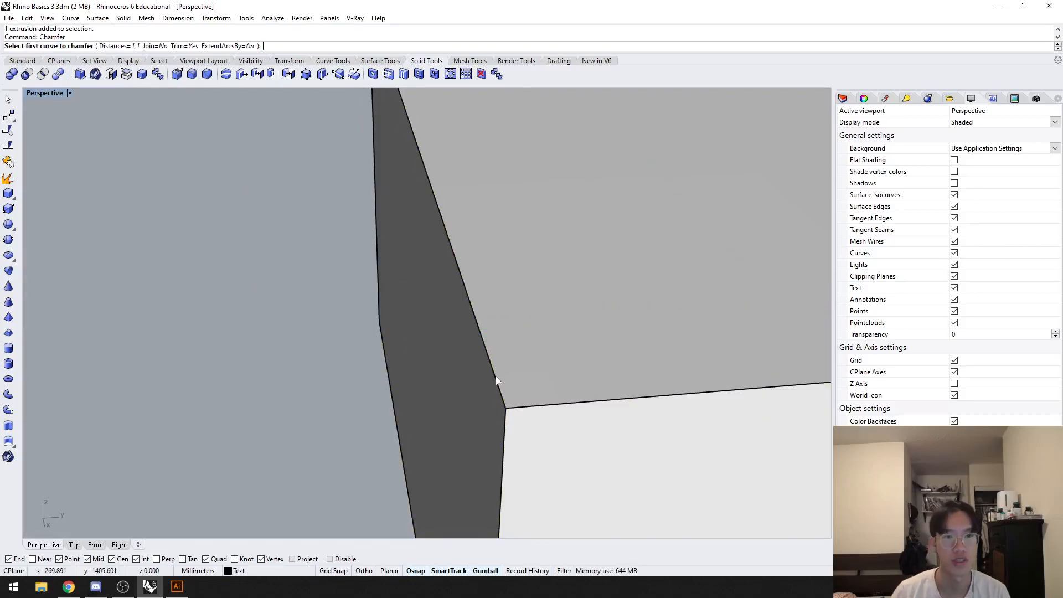
left_click(483, 346)
left_click(526, 406)
left_click(504, 418)
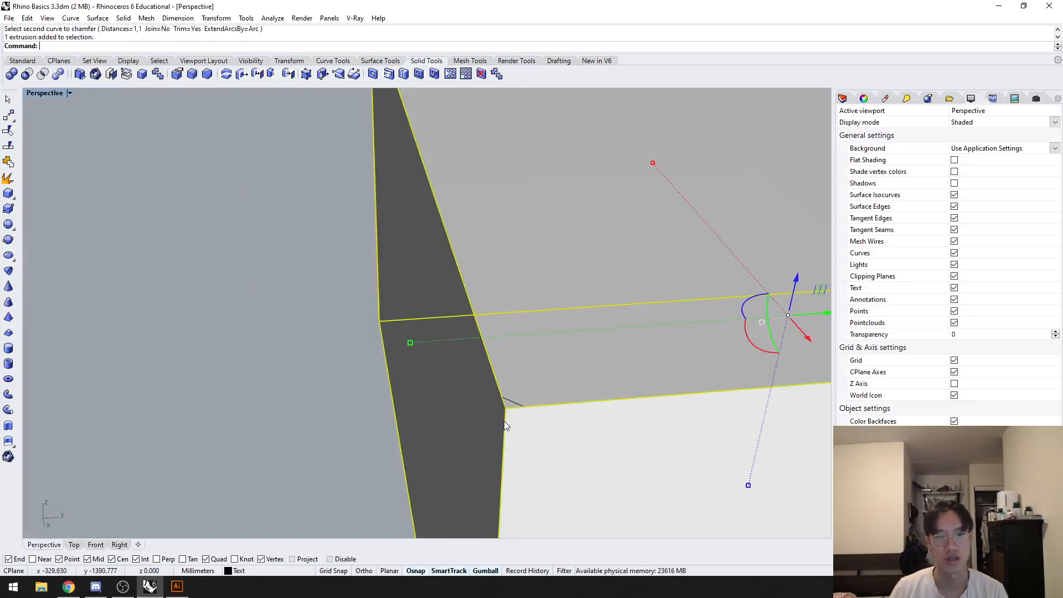
right_click_drag(527, 429, 526, 400)
key("Escape")
key("ctrl+z")
Step: Chamfer the three edges meeting at the box corner with ChamferEdge at a distance of 1
type("CHAMFERE")
key("Return")
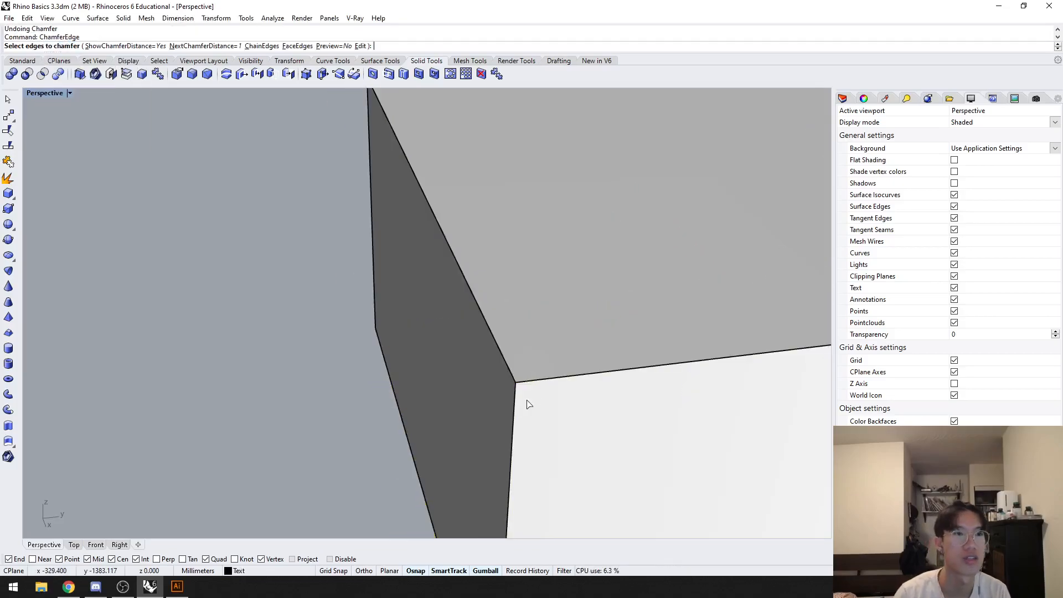
left_click(509, 373)
left_click(523, 380)
left_click(513, 398)
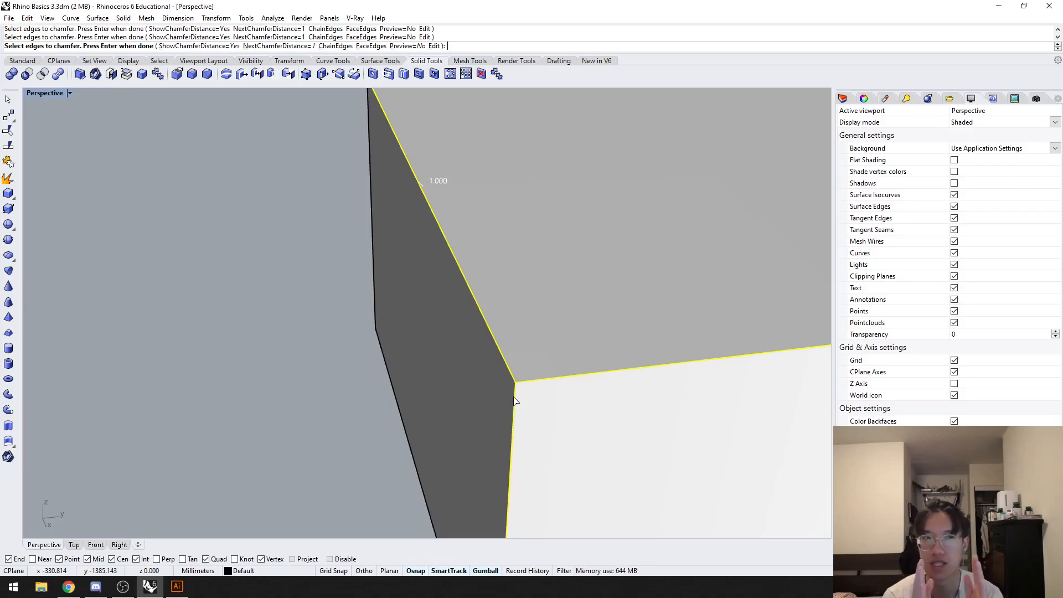
key("Return")
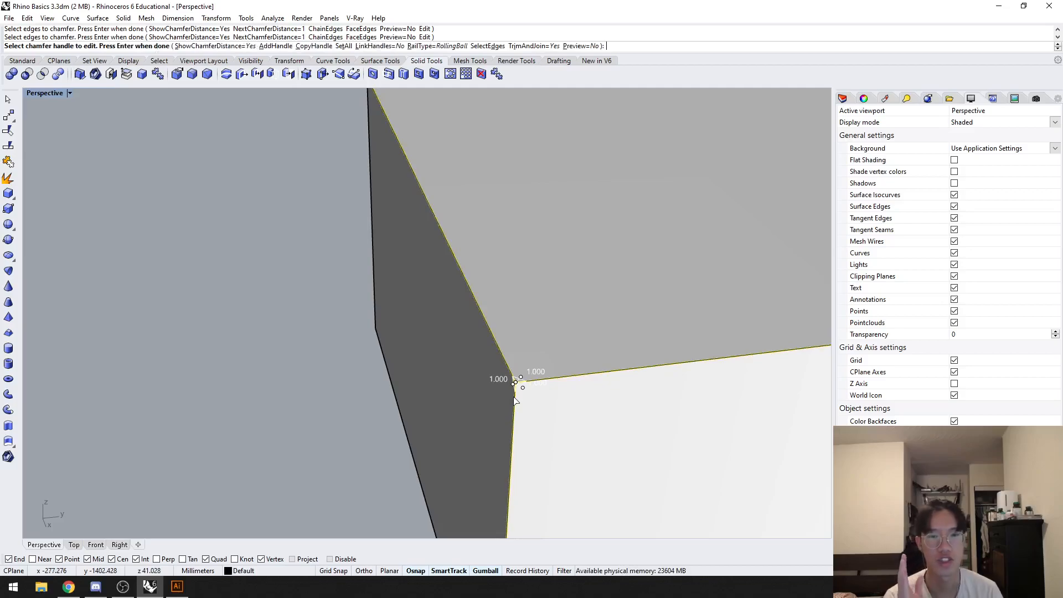
key("Return")
right_click_drag(504, 371, 433, 291)
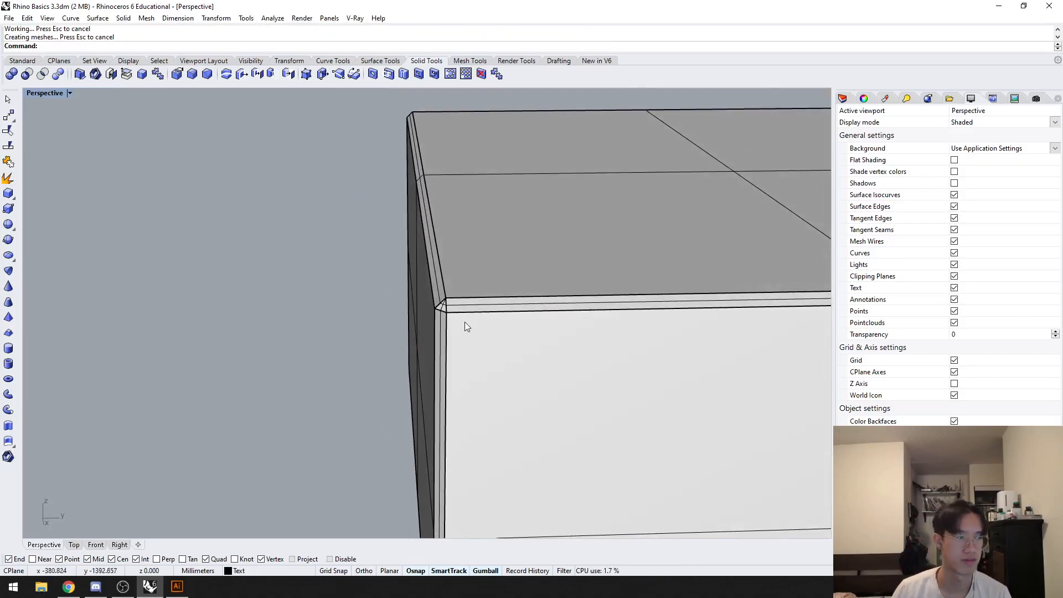
Step: Examine the chamfered corner of the box and survey the other example models across the scene
scroll(327, 379, "down", 20)
right_click_drag(244, 390, 420, 318)
scroll(334, 325, "up", 4)
scroll(333, 325, "up", 3)
key("Return")
right_click_drag(526, 269, 600, 261, "shift")
key("Escape")
right_click_drag(467, 328, 456, 296, "shift")
left_click_drag(440, 454, 180, 132)
right_click_drag(137, 226, 194, 252, "shift")
left_click_drag(506, 248, 249, 312)
right_click_drag(280, 322, 480, 273, "shift")
scroll(528, 268, "down", 10)
left_click(583, 267)
right_click_drag(593, 267, 345, 305, "shift")
Step: Hide everything except the group of four overlapping boxes and zoom to that group in the Perspective view
key("ctrl+a")
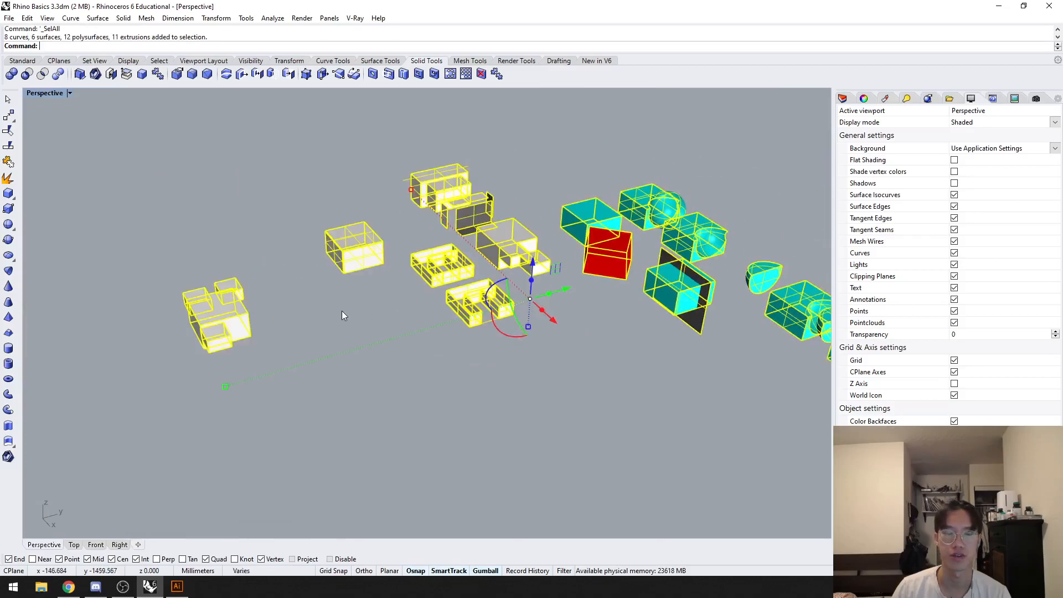
left_click_drag(326, 367, 114, 251, "ctrl")
key("ctrl+h")
left_click_drag(277, 393, 130, 236)
type("zs")
key("space")
left_click(265, 268)
right_click_drag(276, 271, 216, 276, "shift")
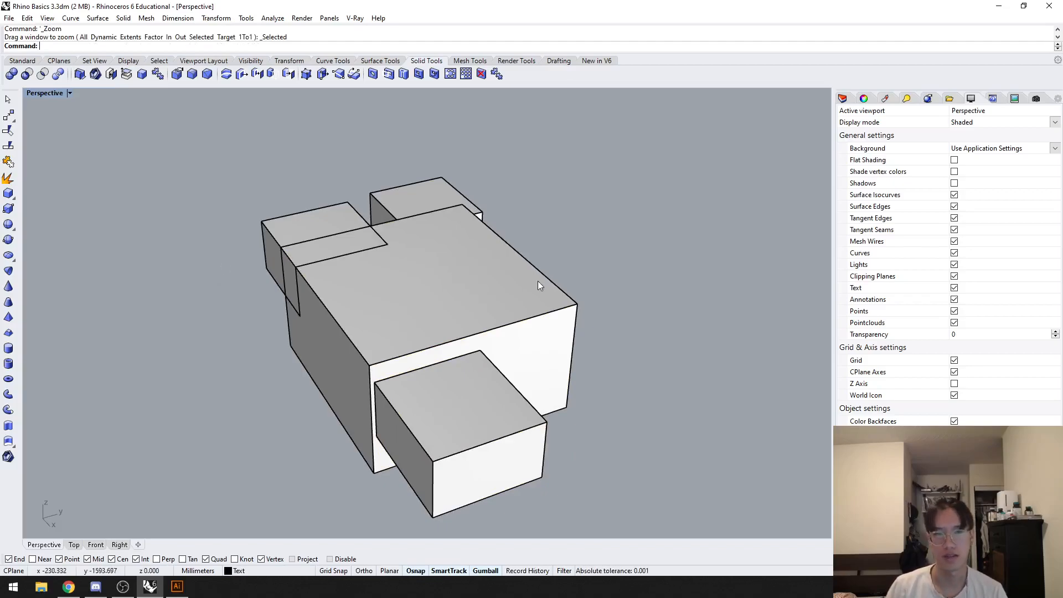
right_click_drag(646, 341, 611, 286, "shift")
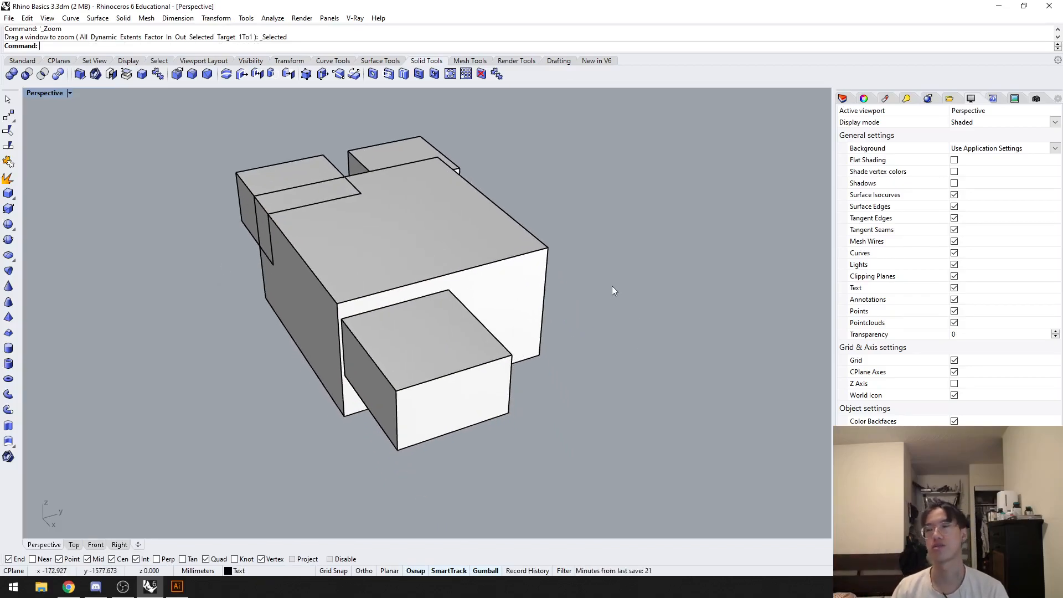
Step: Try the Make2D options on the four boxes with layer name Lines, toggling tangent edges and disabling hidden lines, and cancel
left_click_drag(601, 432, 118, 98)
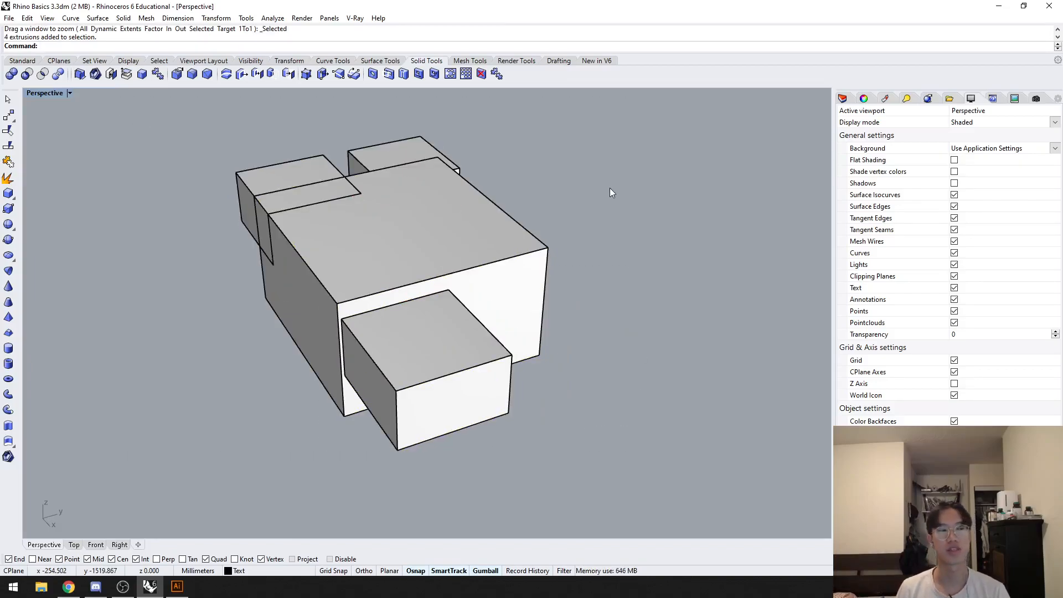
left_click_drag(603, 123, 247, 398)
type("Make2D")
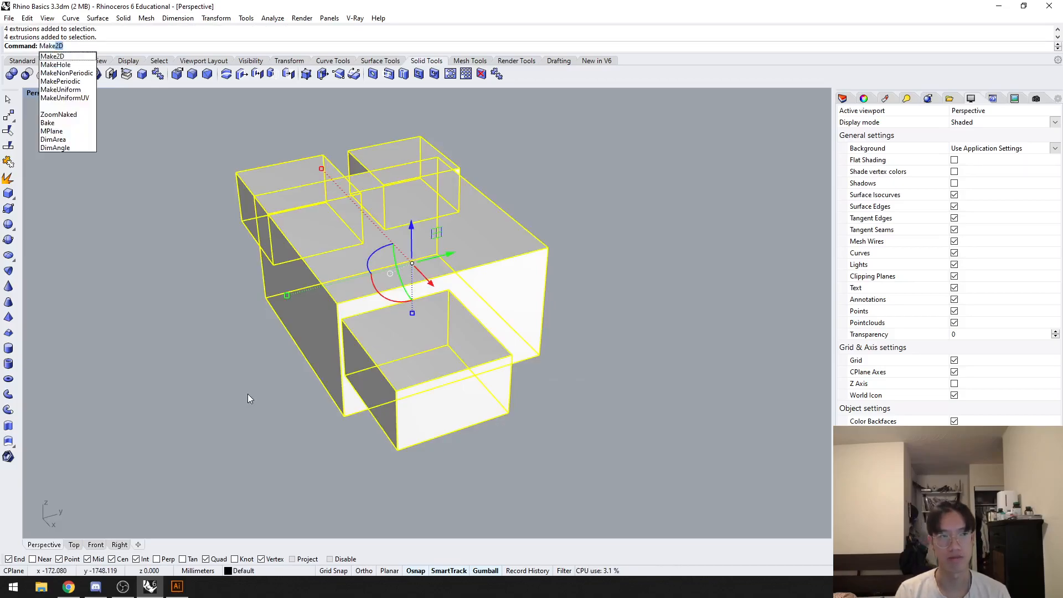
key("Return")
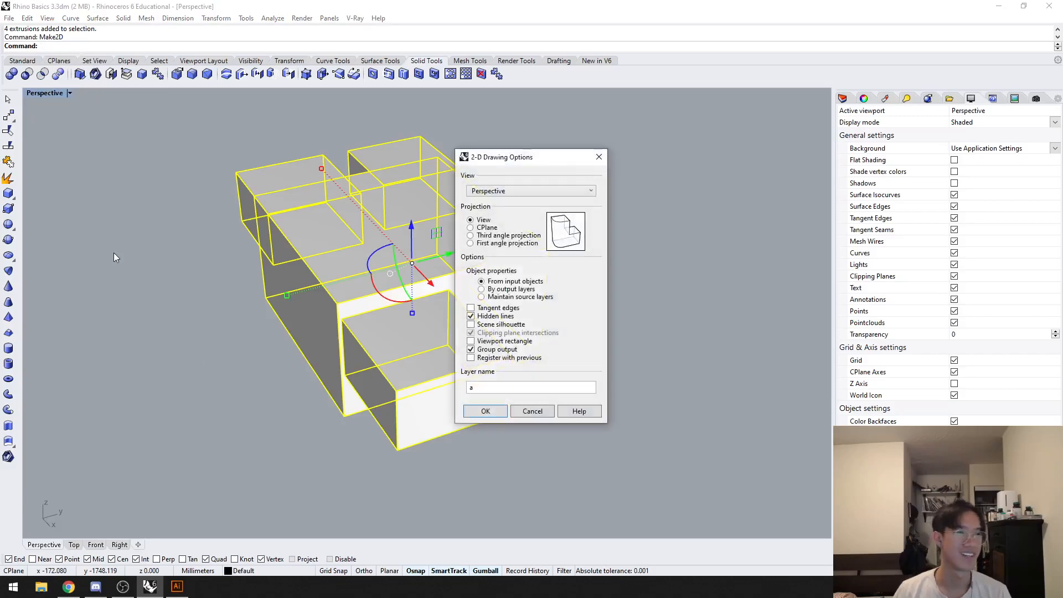
double_click(546, 387)
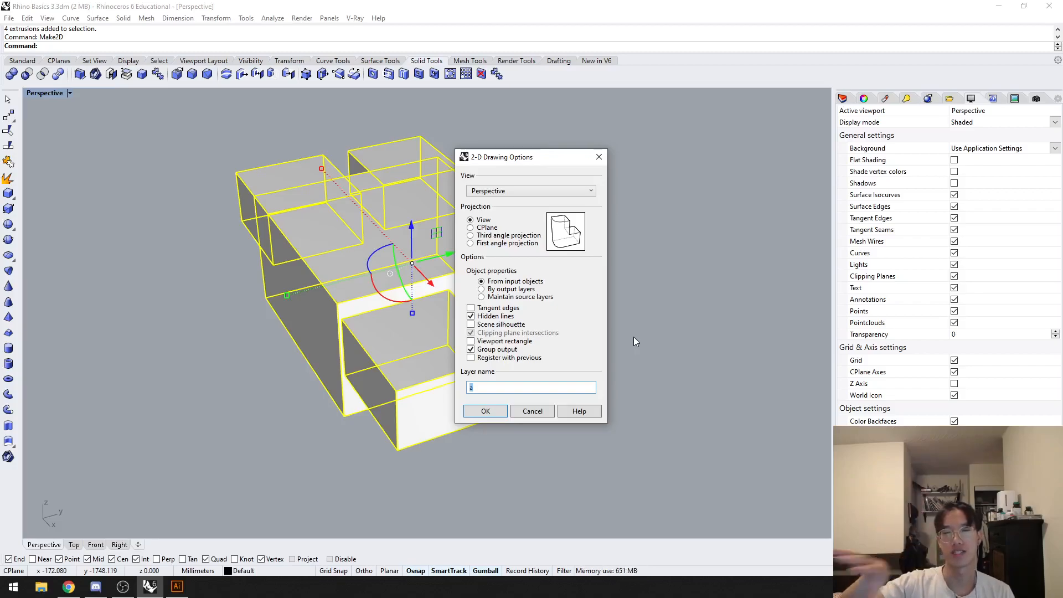
type("Lines")
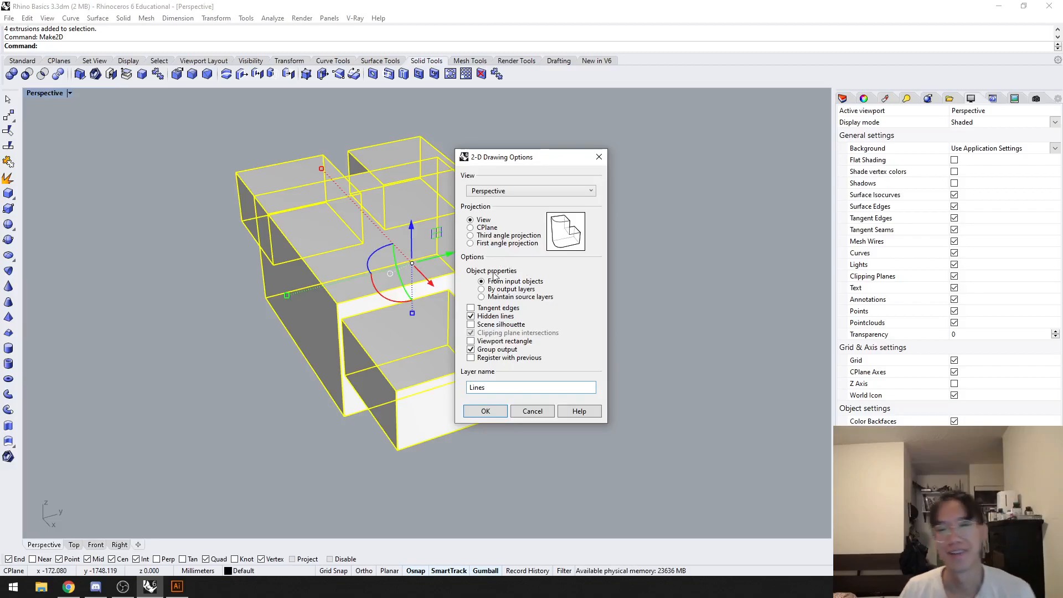
left_click(514, 309)
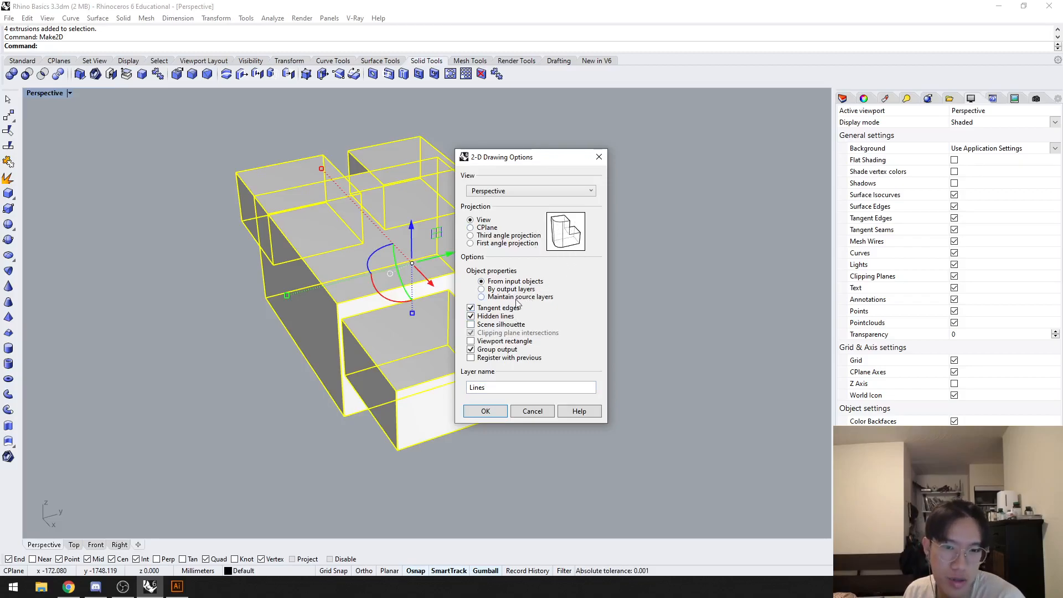
left_click(504, 311)
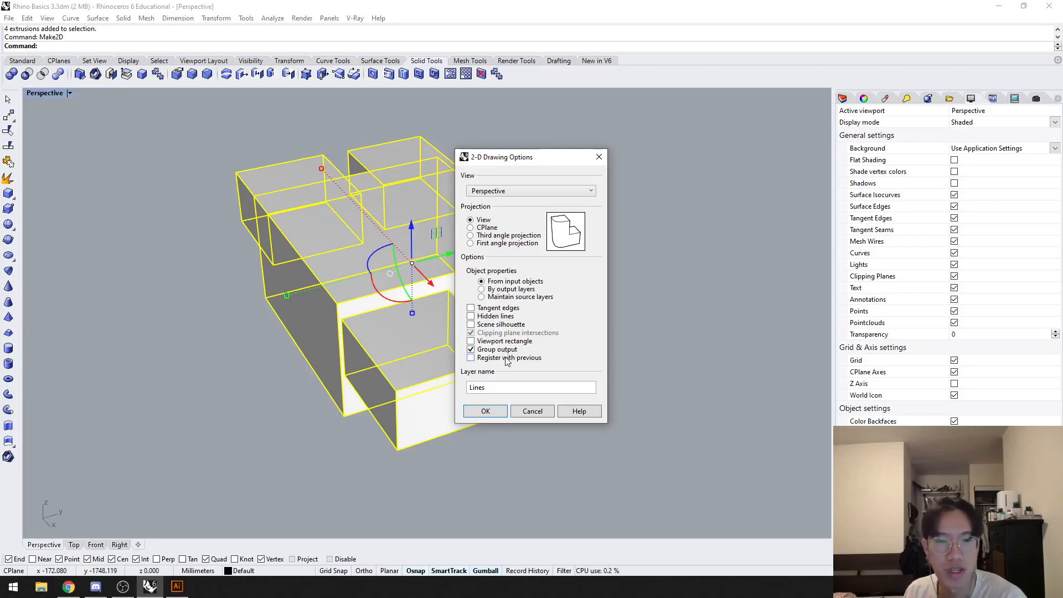
left_click(531, 412)
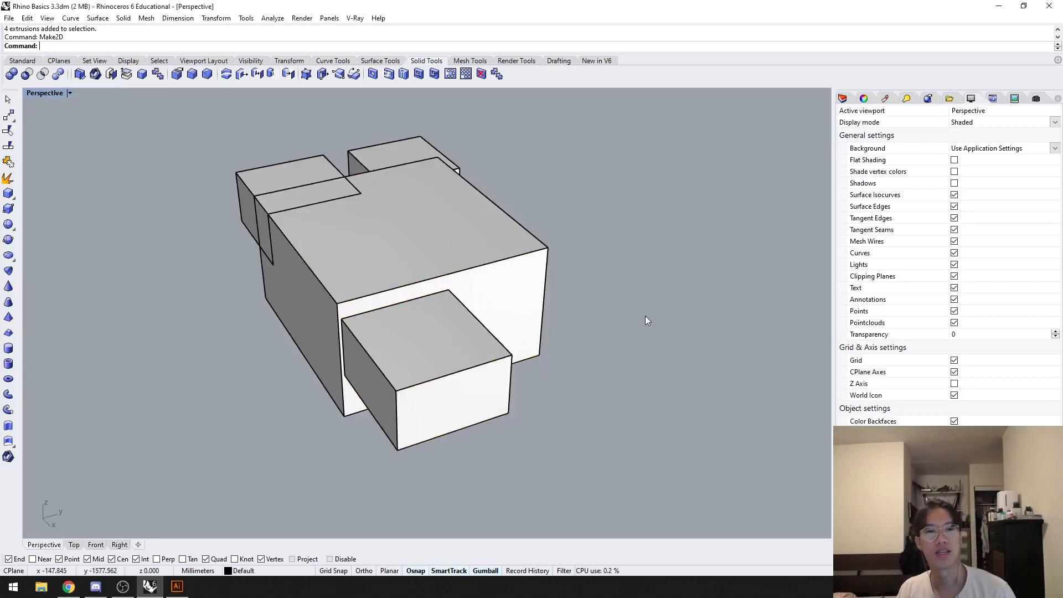
Step: Select the boxes of the group one by one to check which parts are separate solids
scroll(536, 311, "up", 5)
left_click(260, 244)
scroll(446, 254, "down", 6)
left_click(416, 335)
left_click(409, 186)
left_click(385, 145)
left_click(504, 178)
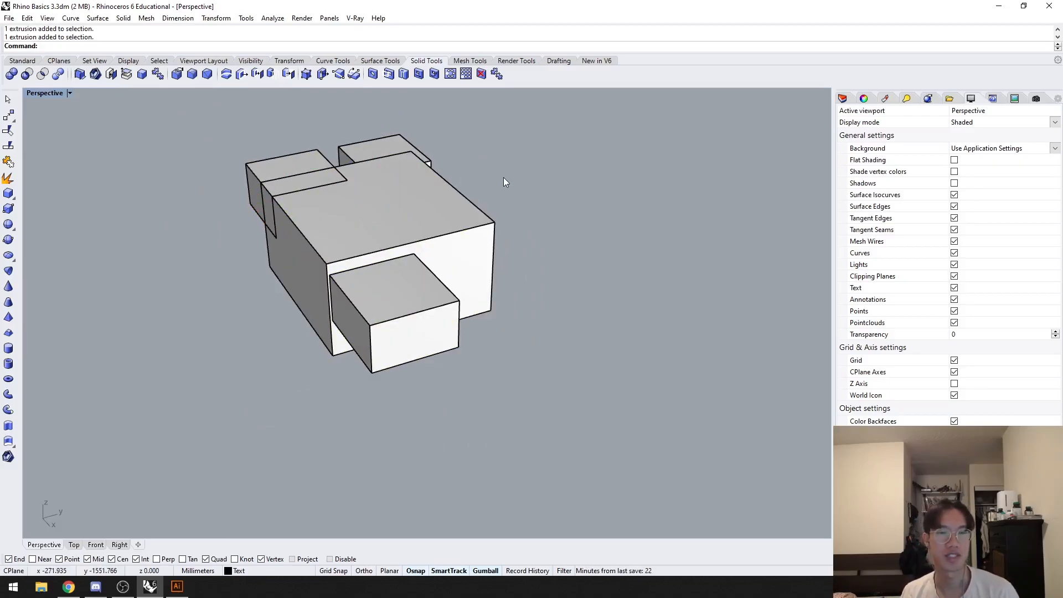
Step: Try Make2D on the four boxes from the Perspective view with hidden lines and grouped output, using layer name asd
left_click_drag(579, 434, 217, 143)
type("make2d")
key("Return")
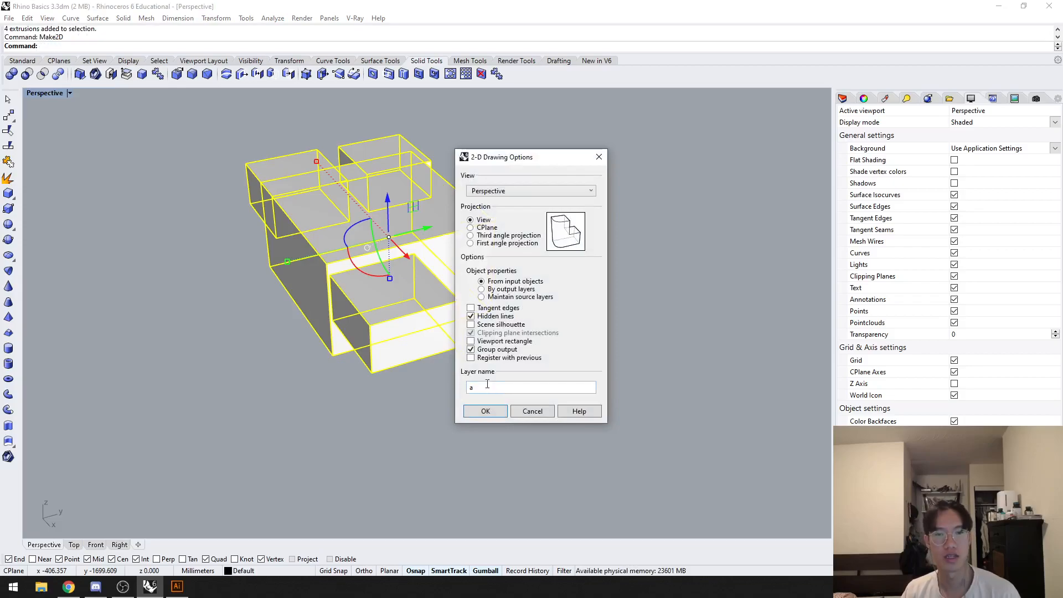
left_click_drag(492, 389, 410, 380)
type("asd")
key("Return")
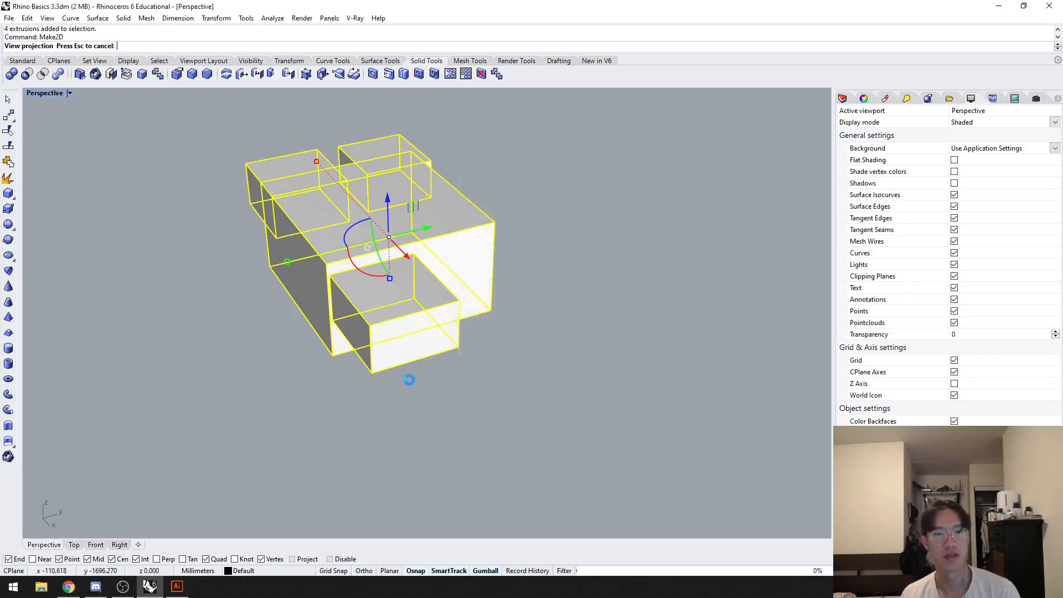
Step: Look at the 2D drawing in the Top view, return to the Perspective view and undo the Make2D
left_click(74, 545)
scroll(493, 319, "down", 5)
scroll(473, 334, "down", 5)
mouse_move(468, 328)
right_mouse_down()
mouse_move(459, 347)
mouse_move(463, 339)
right_mouse_up()
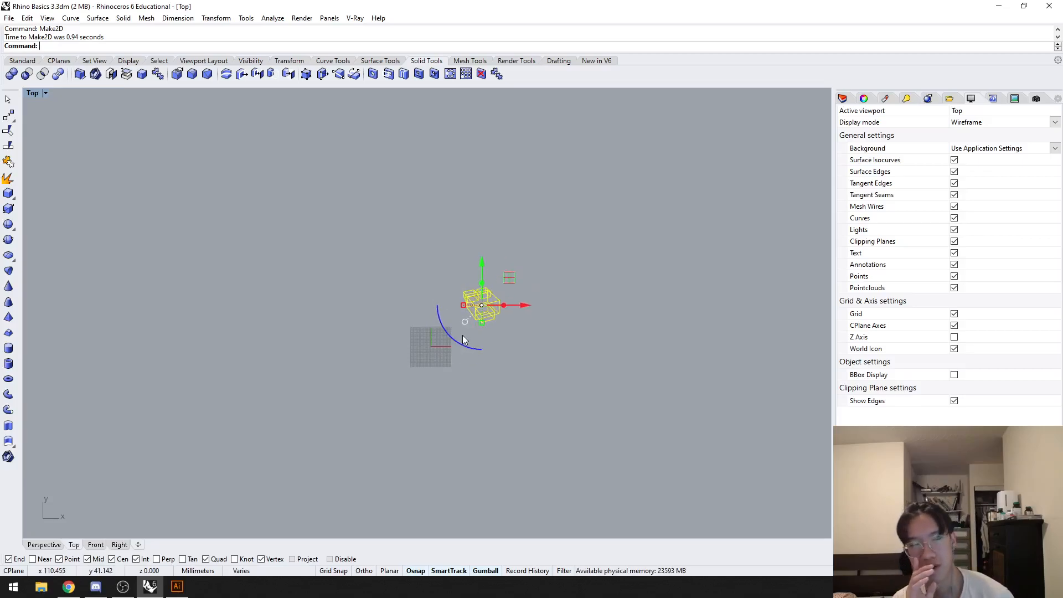
key("Escape")
left_click(43, 545)
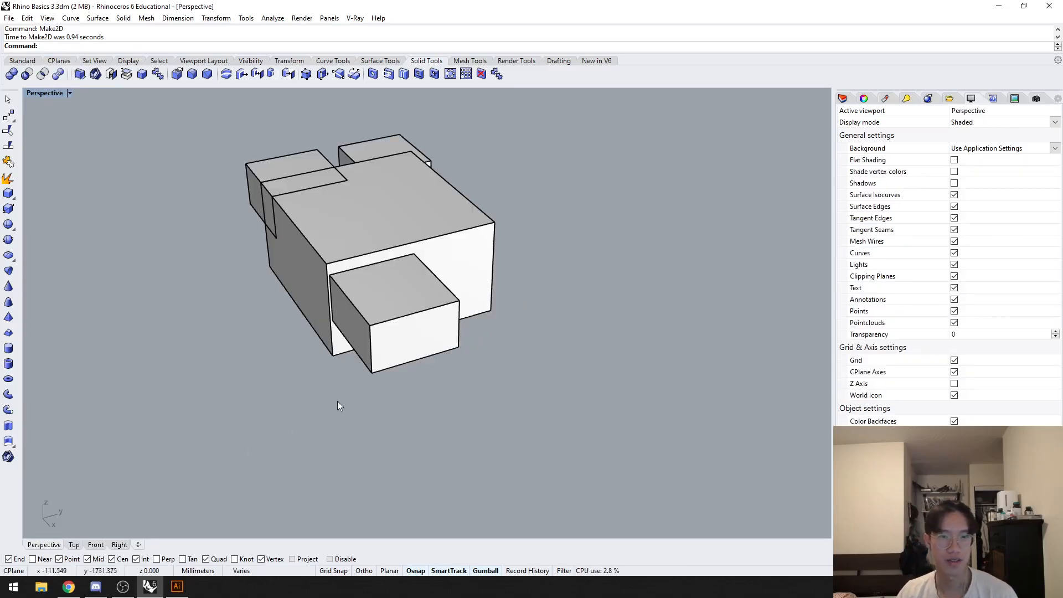
left_click_drag(588, 438, 187, 148)
key("ctrl+z")
Step: Generate a Make2D drawing of the four boxes from the Perspective view and zoom to it in the Top view
left_click_drag(590, 438, 172, 154)
key("Return")
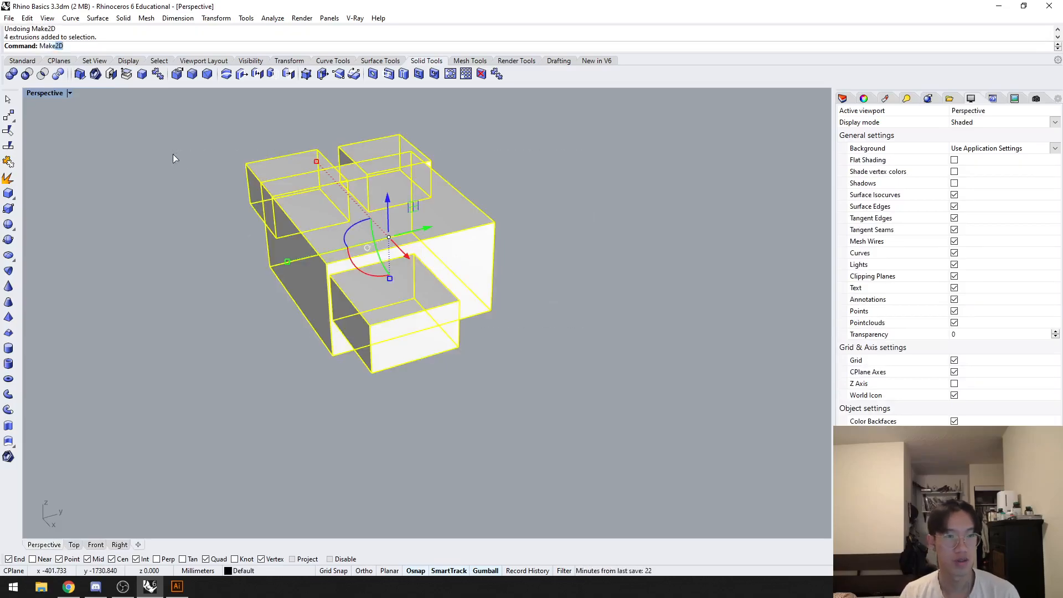
left_click(472, 411)
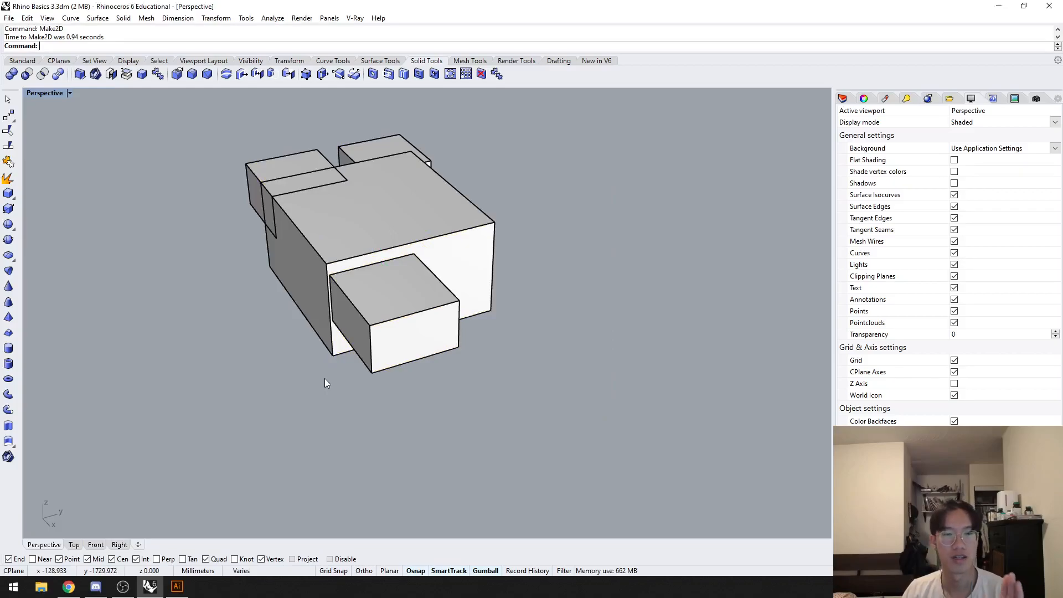
left_click(75, 546)
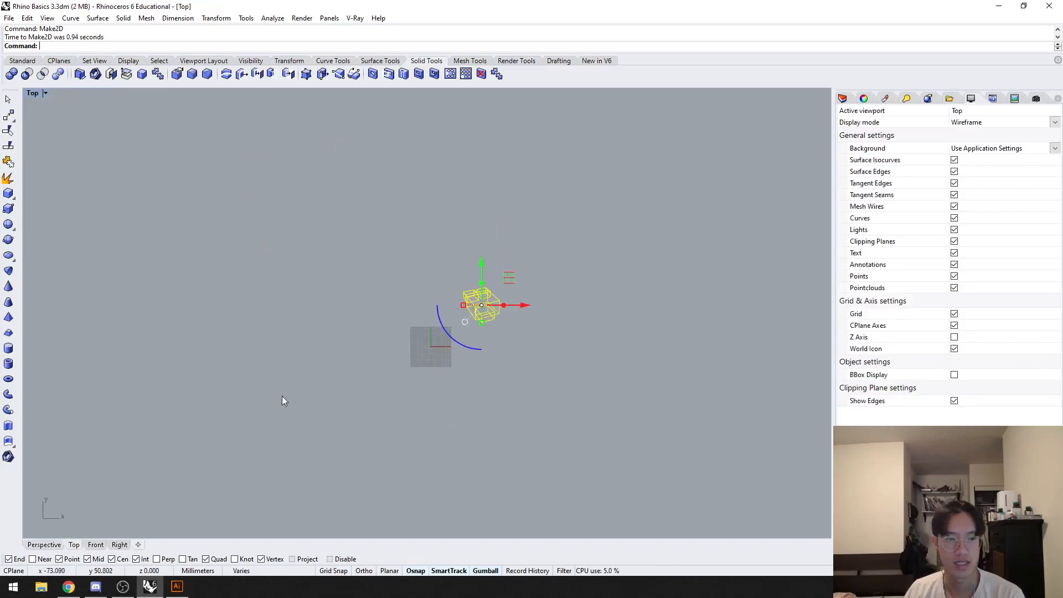
right_click_drag(231, 492, 446, 280)
scroll(443, 276, "up", 4)
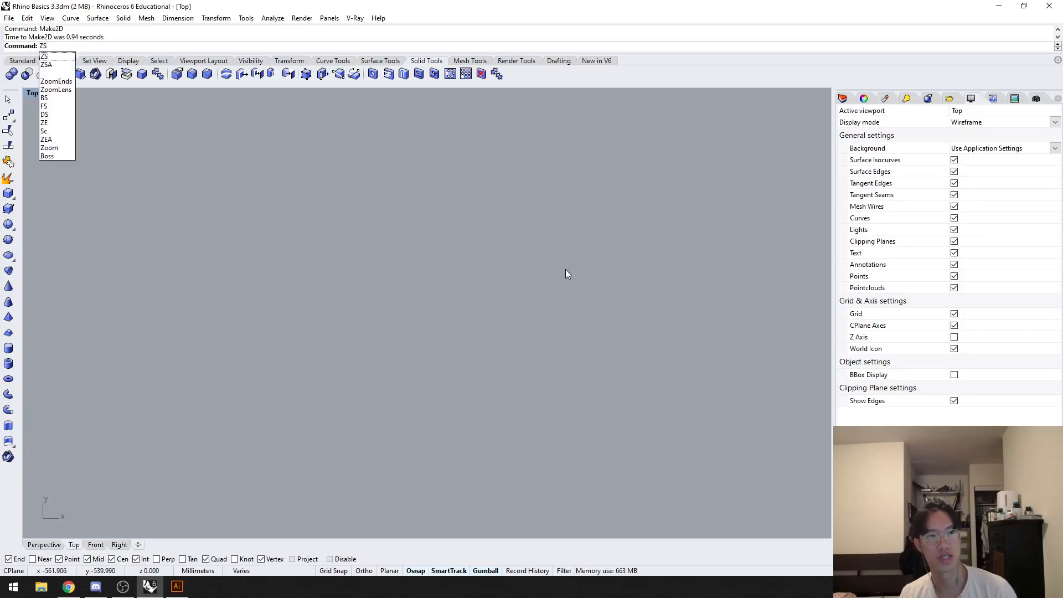
key("Return")
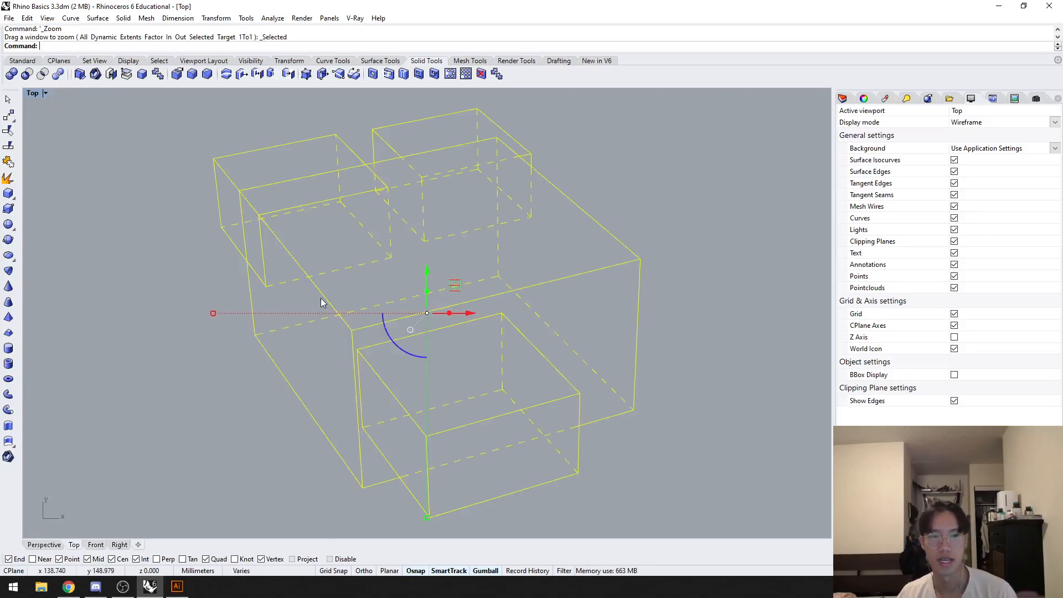
left_click(682, 262)
scroll(602, 382, "up", 3)
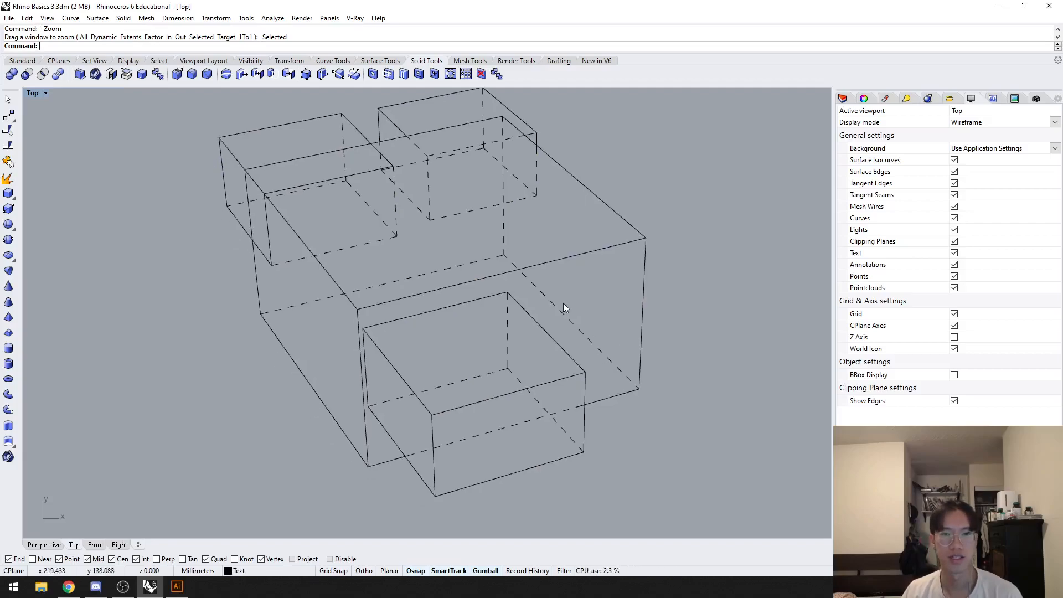
Step: Select the line groups of the 2D drawing one at a time to examine how each box is drawn where they overlap
key("ctrl+a")
scroll(543, 295, "down", 2)
key("Escape")
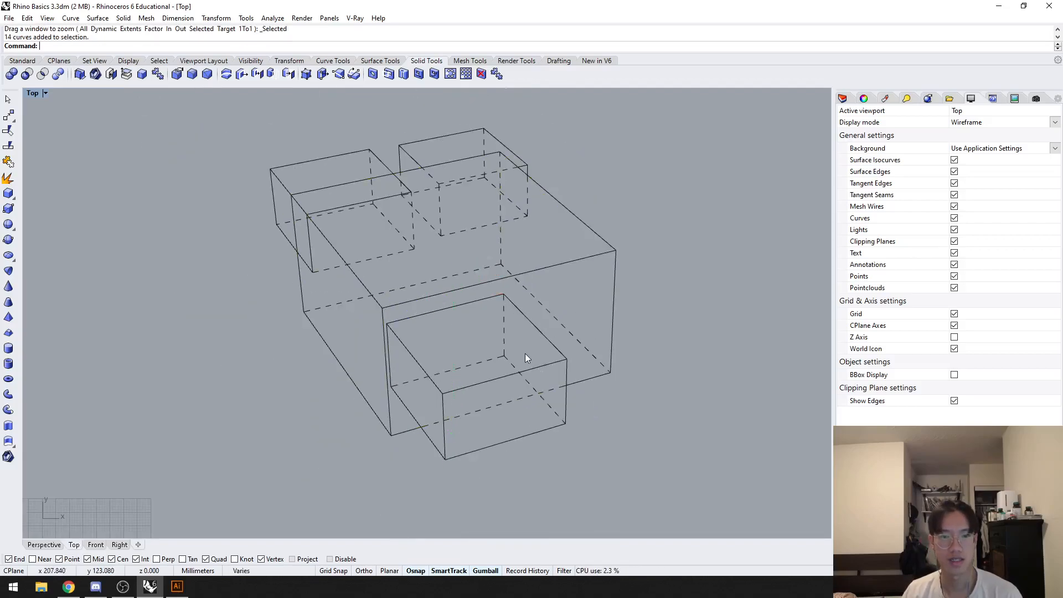
left_click(537, 333)
left_click(536, 299)
left_click(523, 160)
left_click(372, 159)
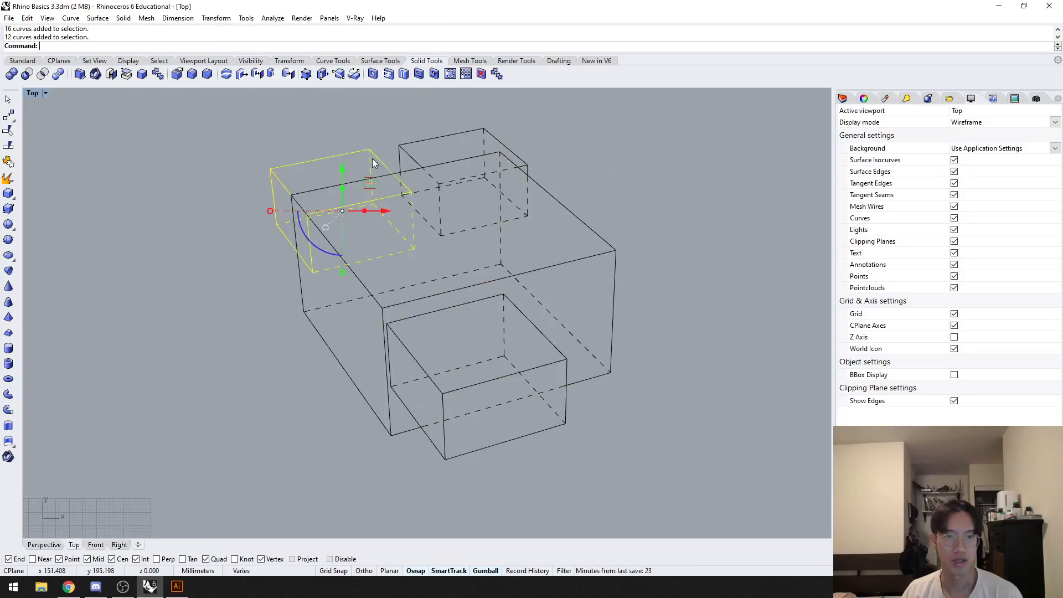
left_click(408, 152)
left_click(397, 133)
left_click(400, 144)
left_click(371, 133)
left_click(317, 211)
left_click(259, 242)
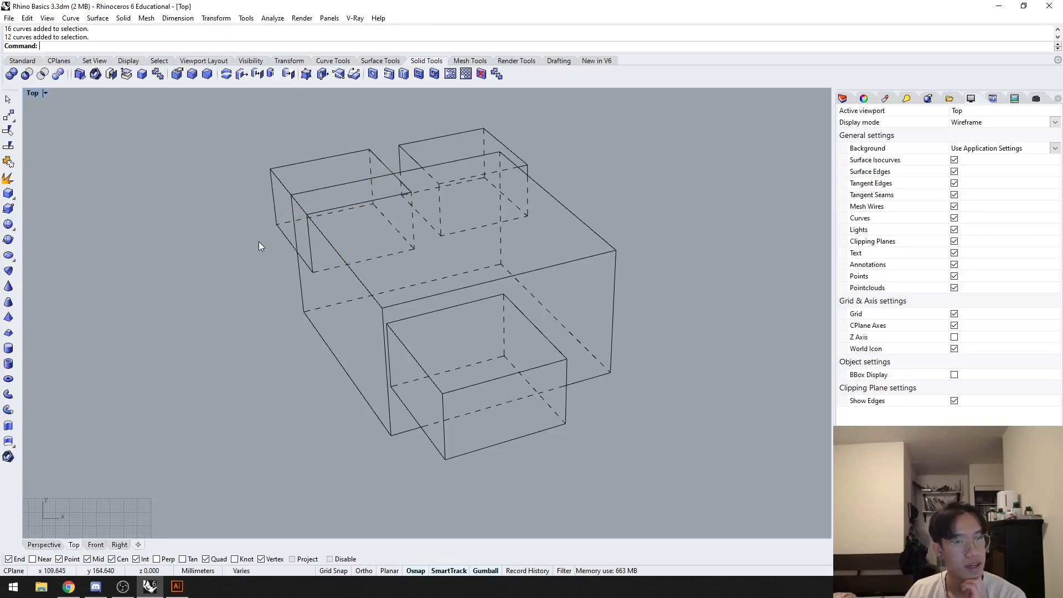
scroll(298, 219, "up", 3)
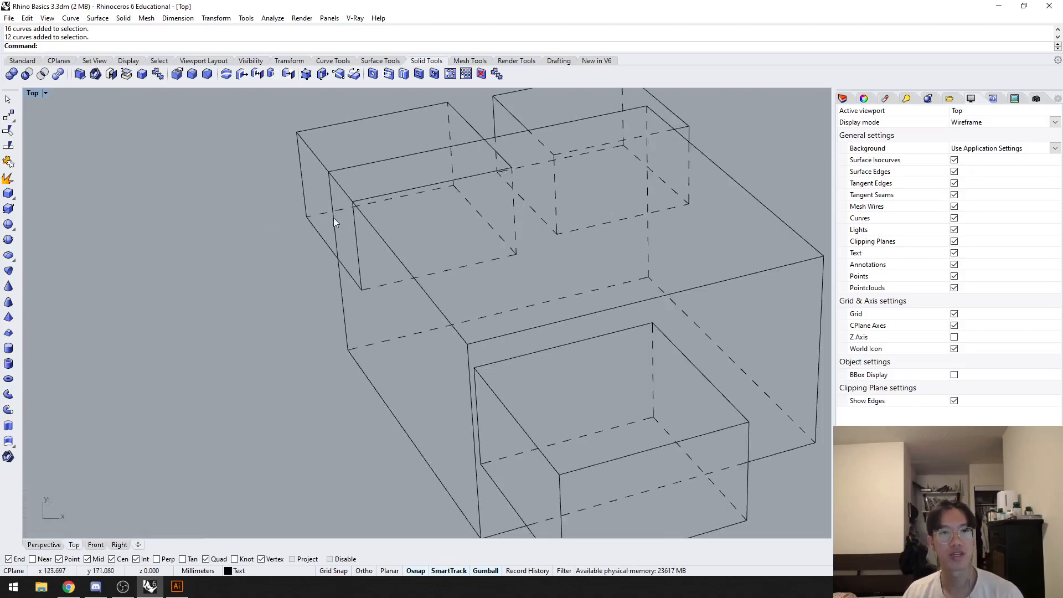
Step: Compare the drawing with the 3D model in the Perspective view by selecting the small corner box and the large box it overlaps
left_click(44, 545)
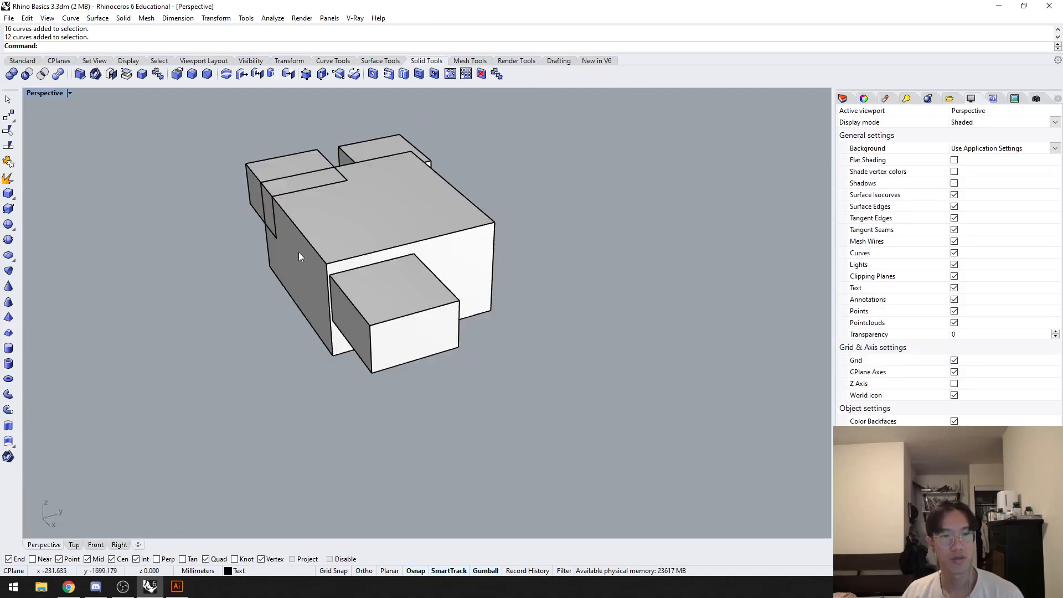
left_click(266, 172)
left_click(364, 217)
left_click(330, 201)
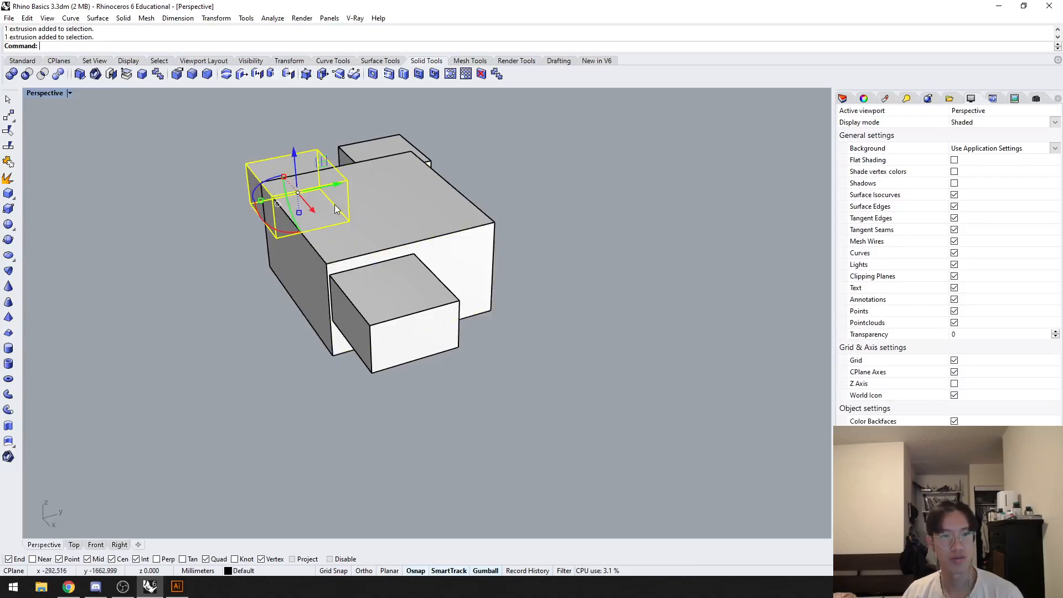
left_click(294, 173)
left_click(278, 162)
left_click(199, 255)
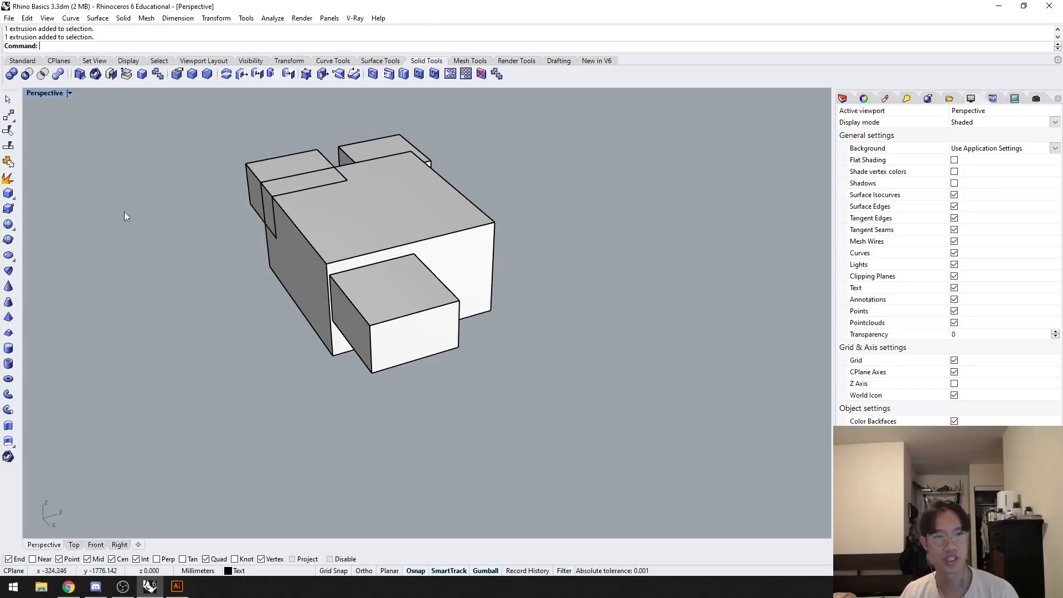
Step: Examine in the Top view how the large box's and small corner box's line groups overlap by selecting them in turn
left_click(73, 544)
left_click(332, 272)
left_click(334, 276)
left_click(336, 277)
left_click(342, 275)
left_click(340, 273)
left_click(331, 287)
left_click(340, 299)
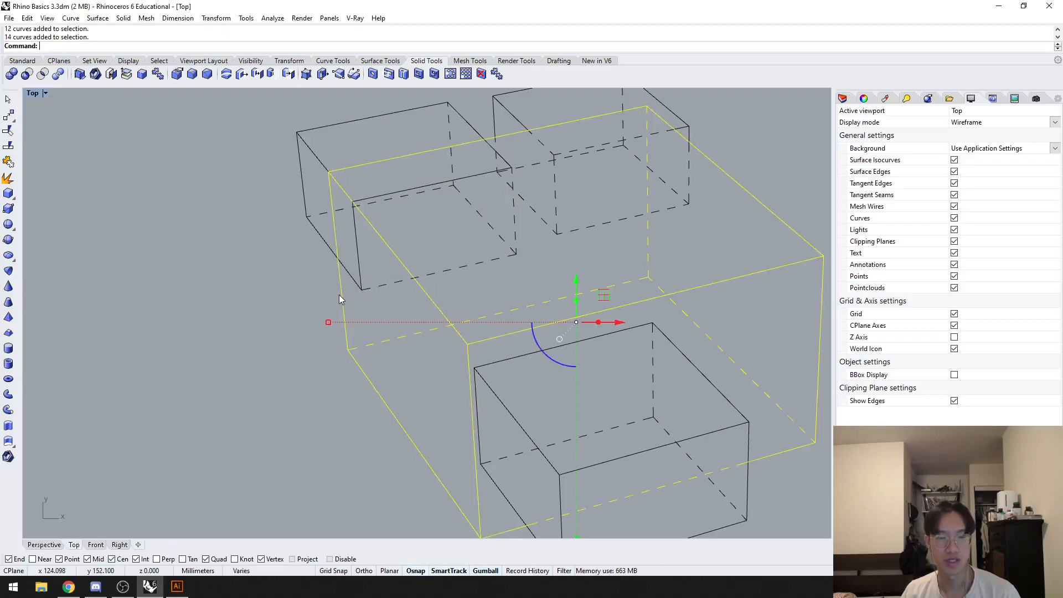
Step: Select the line groups of the large box and the small corner box and trim the segments inside their overlap
left_click(335, 254, "shift")
type("Trim")
key("Return")
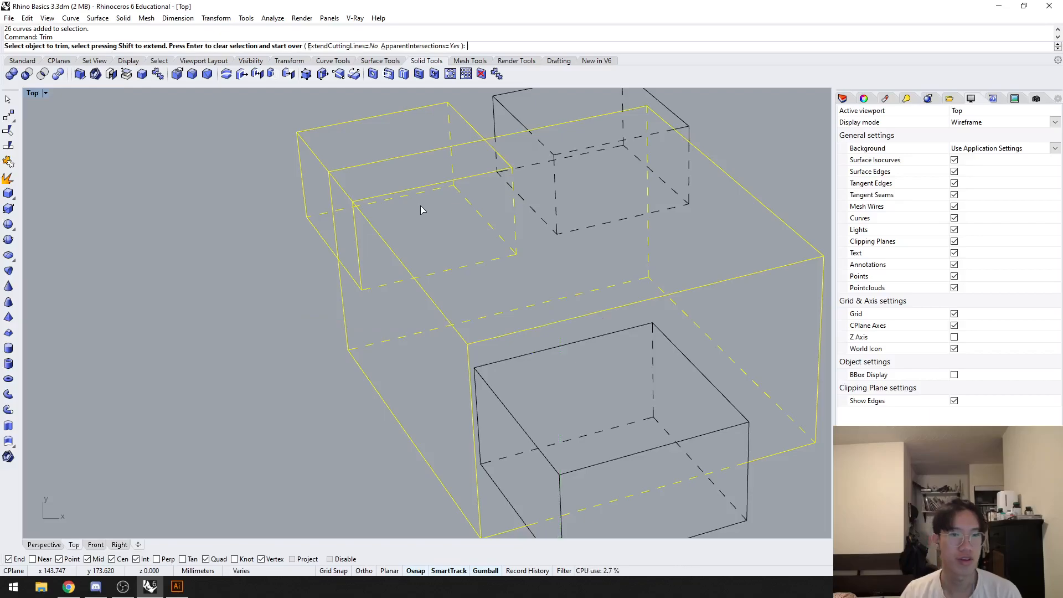
left_click(423, 189)
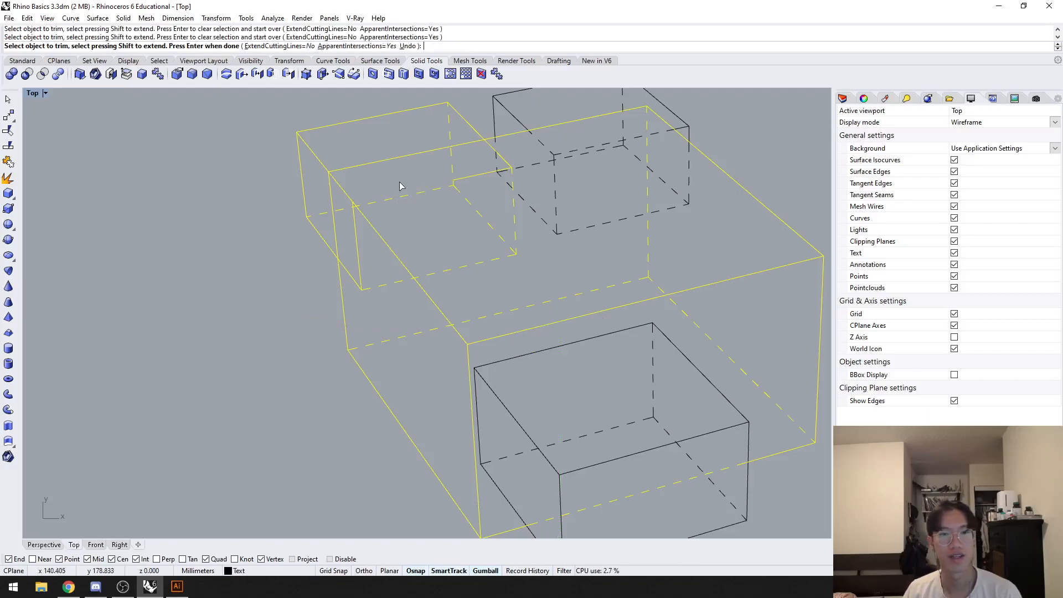
left_click(369, 168)
left_click(476, 176)
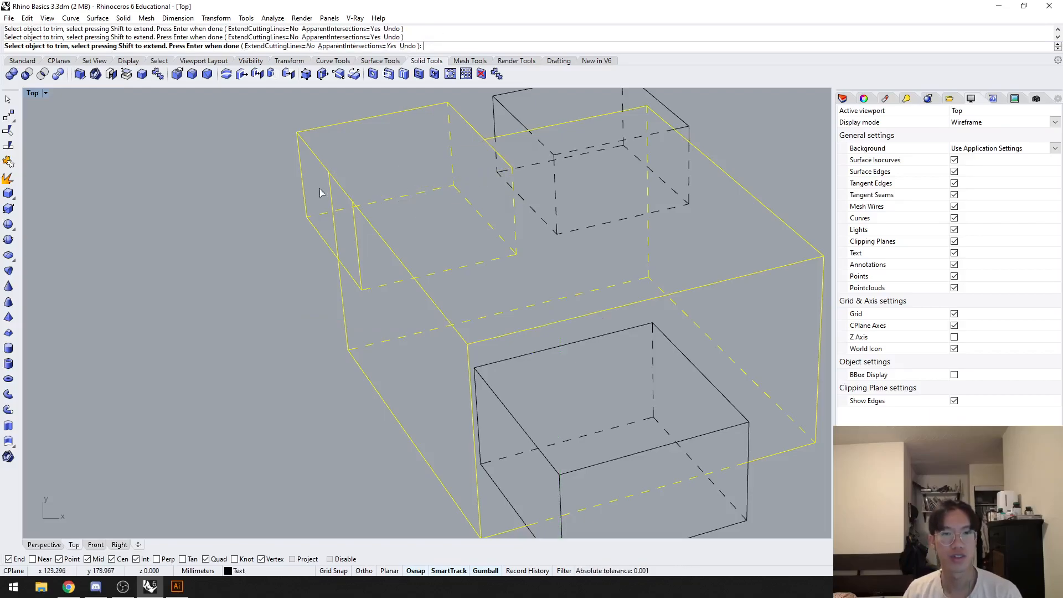
left_click(492, 153)
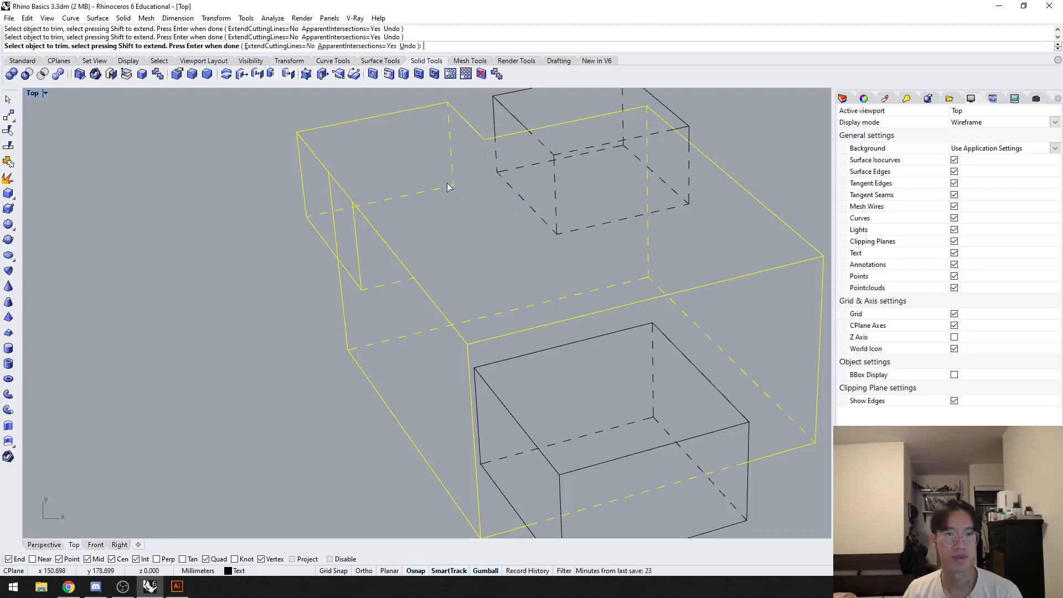
left_click(355, 224)
left_click(354, 211)
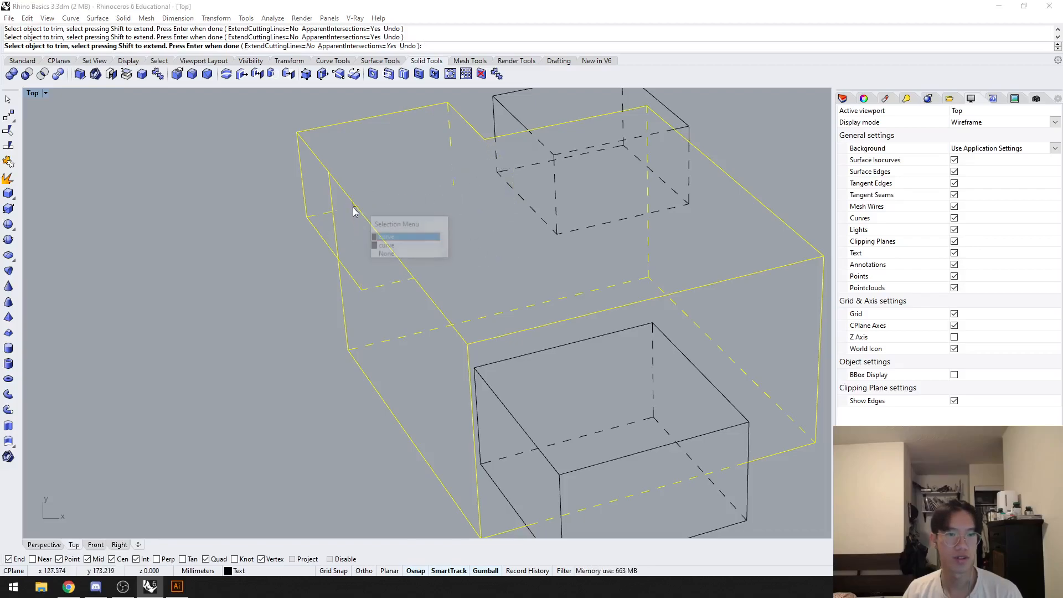
left_click(387, 246)
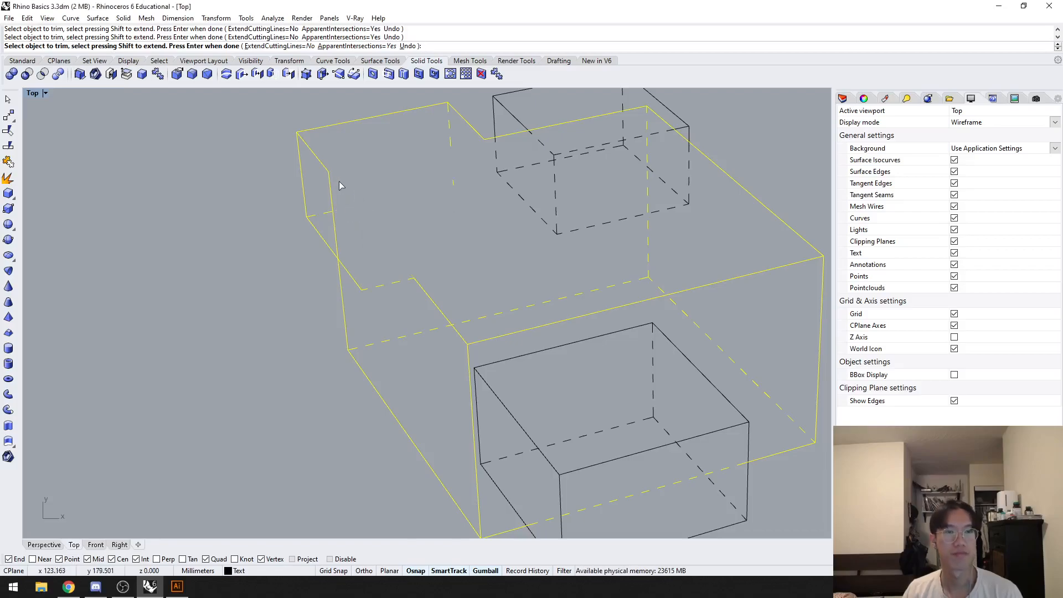
Step: Undo the last trim, try trimming the outer edges near the corner box instead, undo that and end Trim
key("ctrl+z")
left_click(322, 165)
left_click(332, 201)
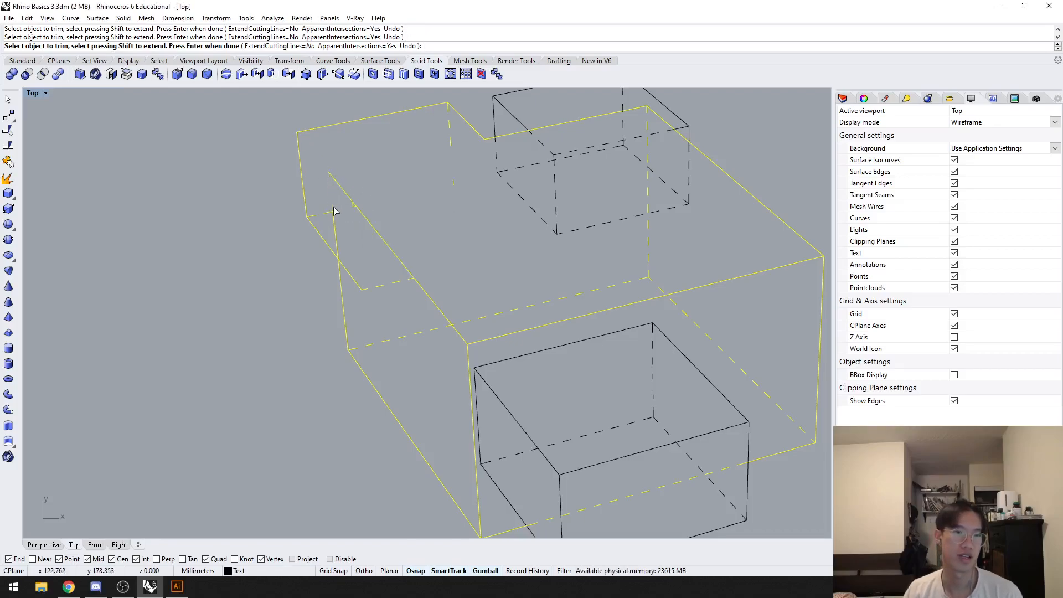
key("ctrl+z")
key("Return")
Step: Delete the entire 2D line drawing from the Top view
scroll(340, 261, "down", 3)
left_click_drag(660, 455, 233, 153)
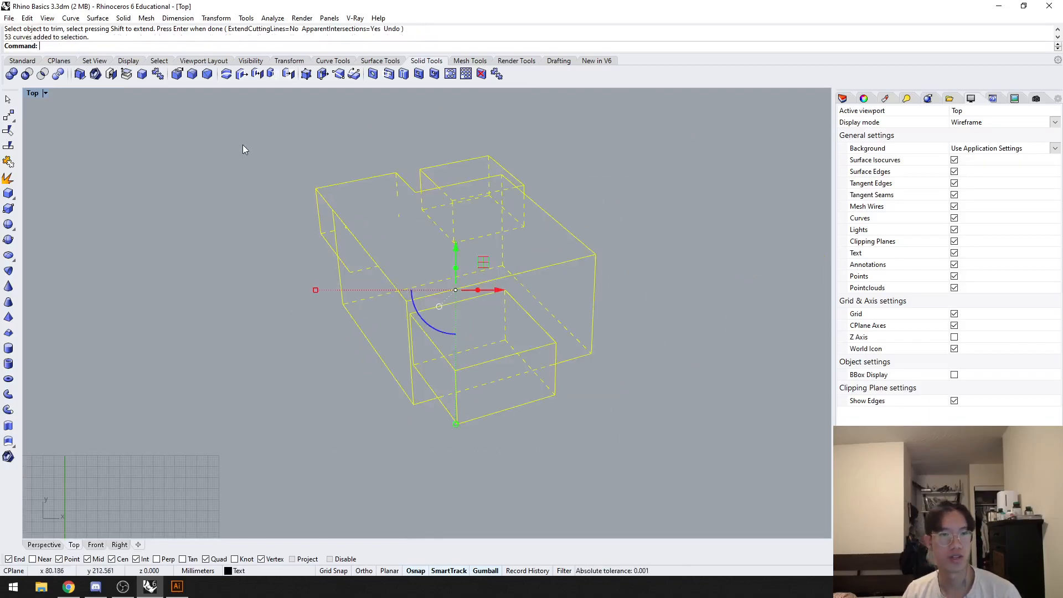
key("Delete")
Step: Merge the large box and the small overlapping corner box into one solid with BooleanUnion in the Perspective view
left_click(49, 545)
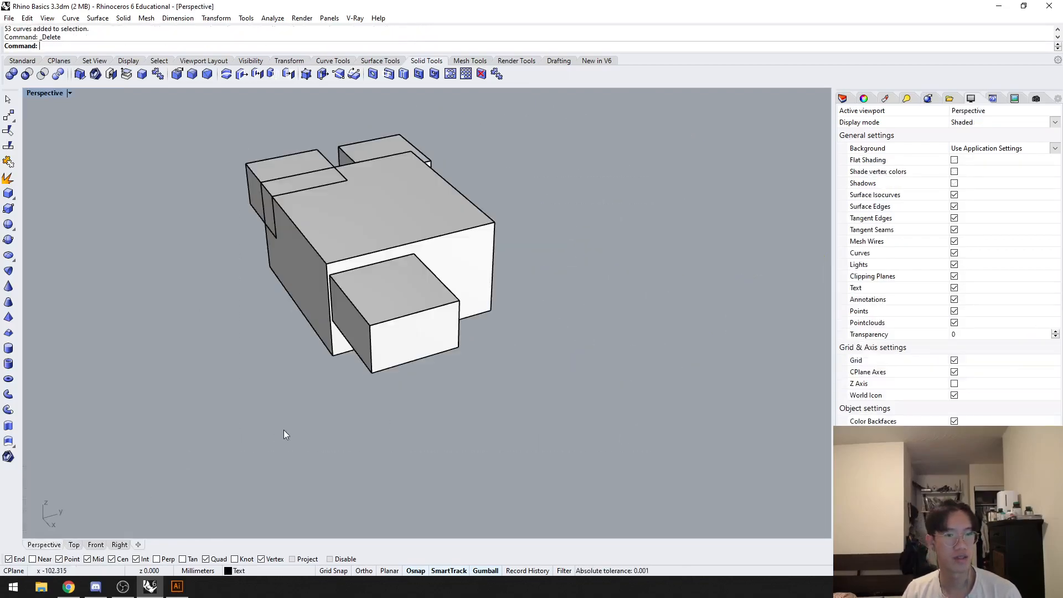
left_click(289, 268)
left_click(255, 191, "shift")
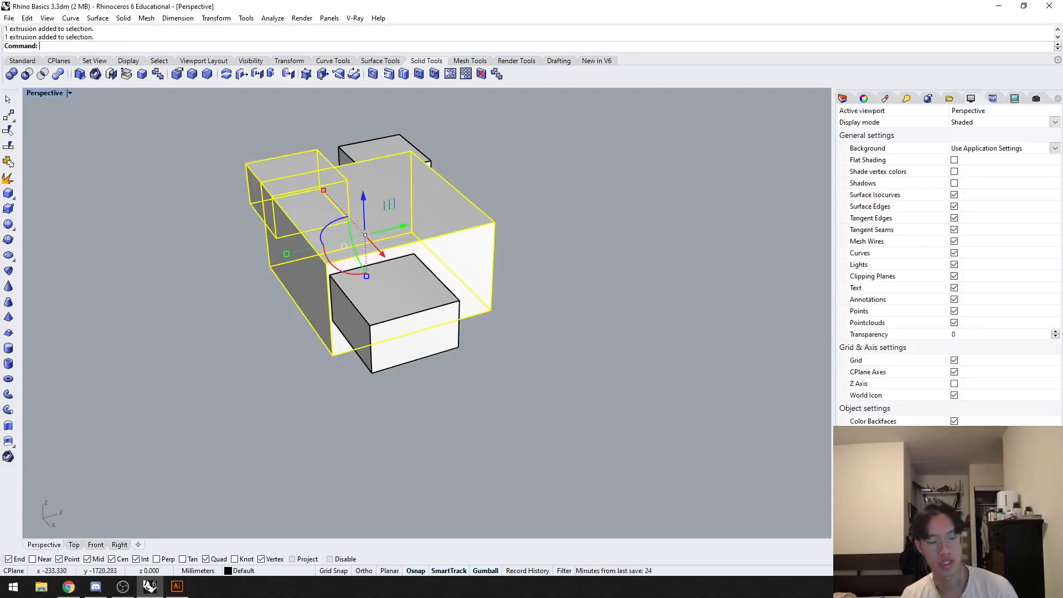
type("BooleanUnion")
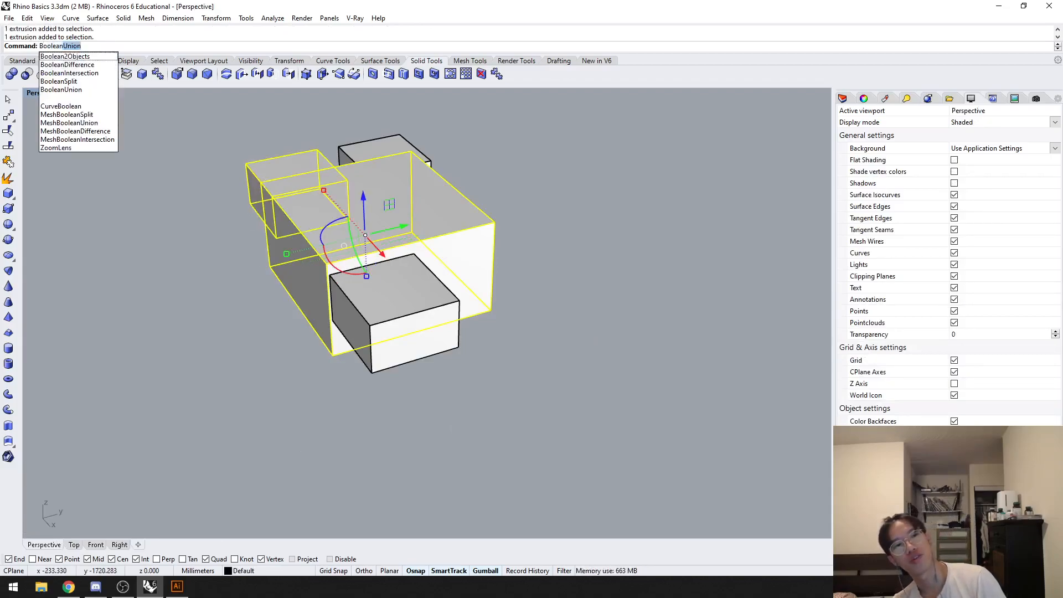
key("Return")
left_click(309, 172)
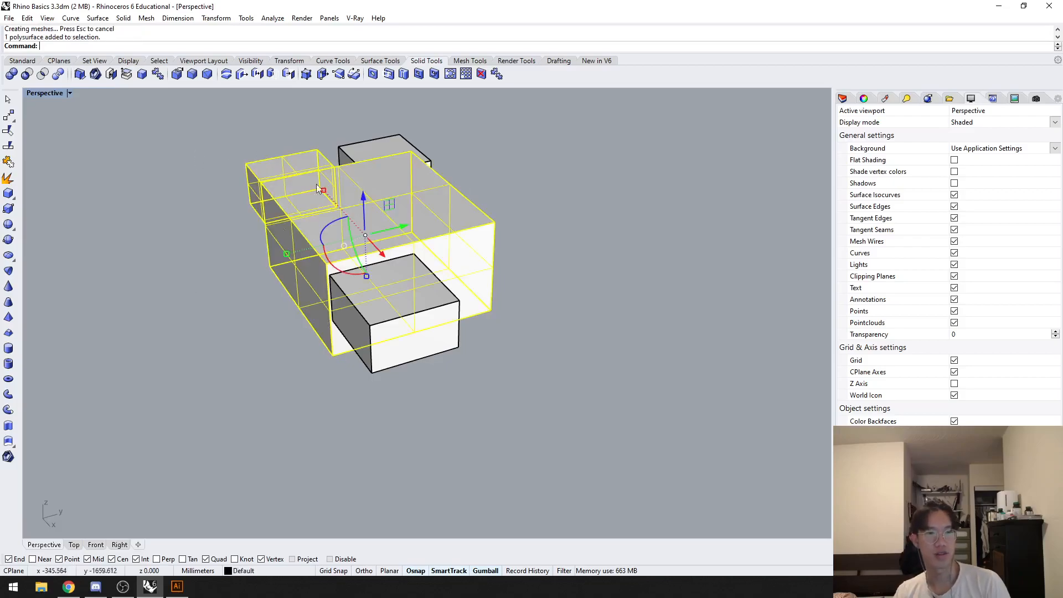
Step: Try a Make2D drawing of only the merged solid, view it in the Top view and undo it
type("Mak")
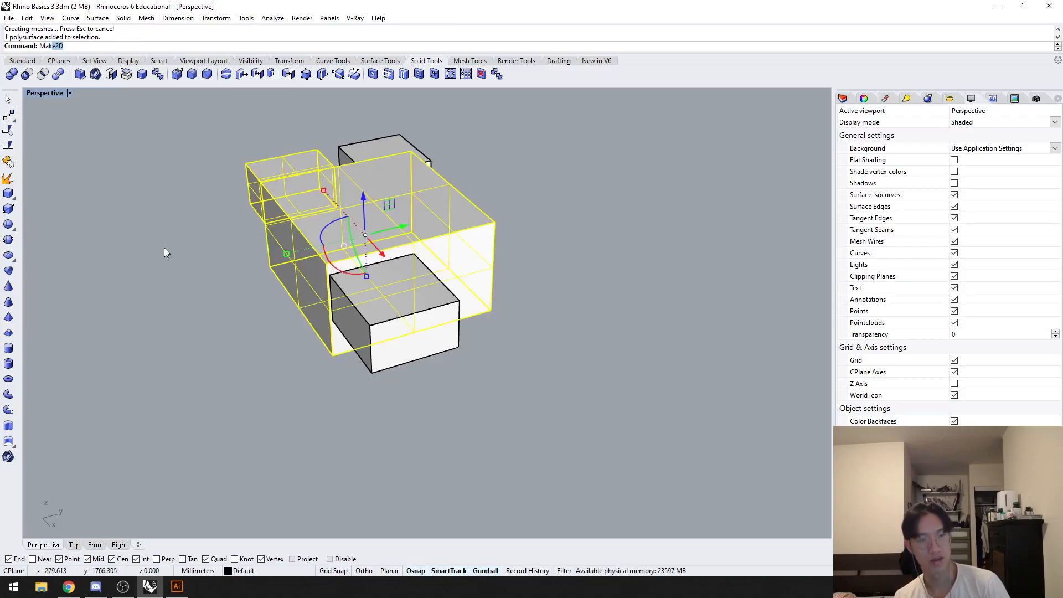
type("e")
key("Return")
left_click(476, 412)
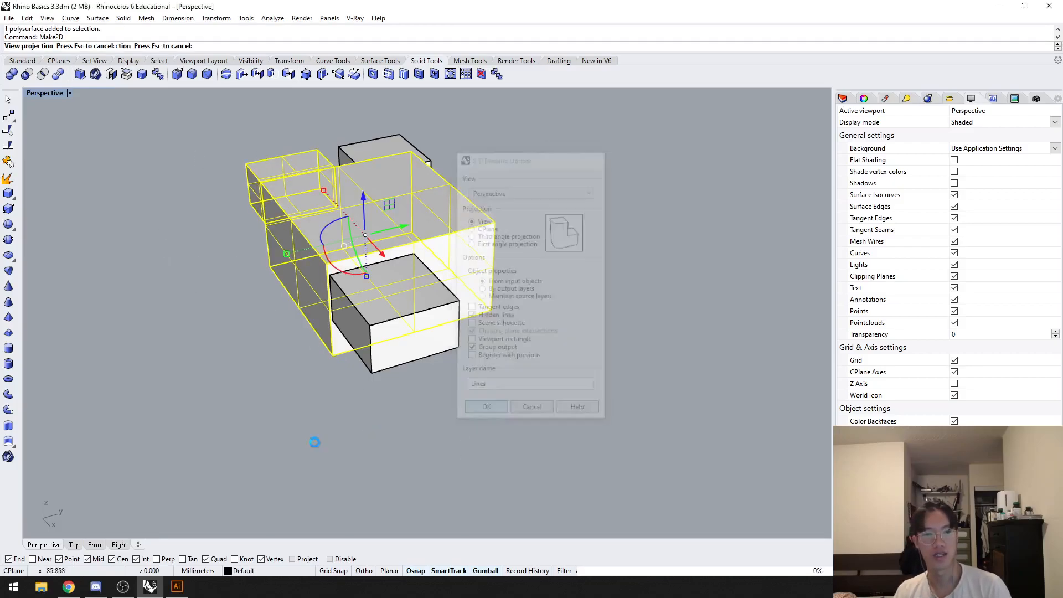
left_click(74, 545)
scroll(390, 207, "up", 4)
scroll(659, 357, "down", 2)
right_click_drag(657, 370, 626, 379)
key("Escape")
key("ctrl+z")
Step: Generate a Make2D drawing of the merged solid and both remaining boxes from the Perspective view and show it in the Top view
left_click(45, 545)
left_click_drag(527, 396, 133, 124)
type("Make2D")
key("Return")
key("Return")
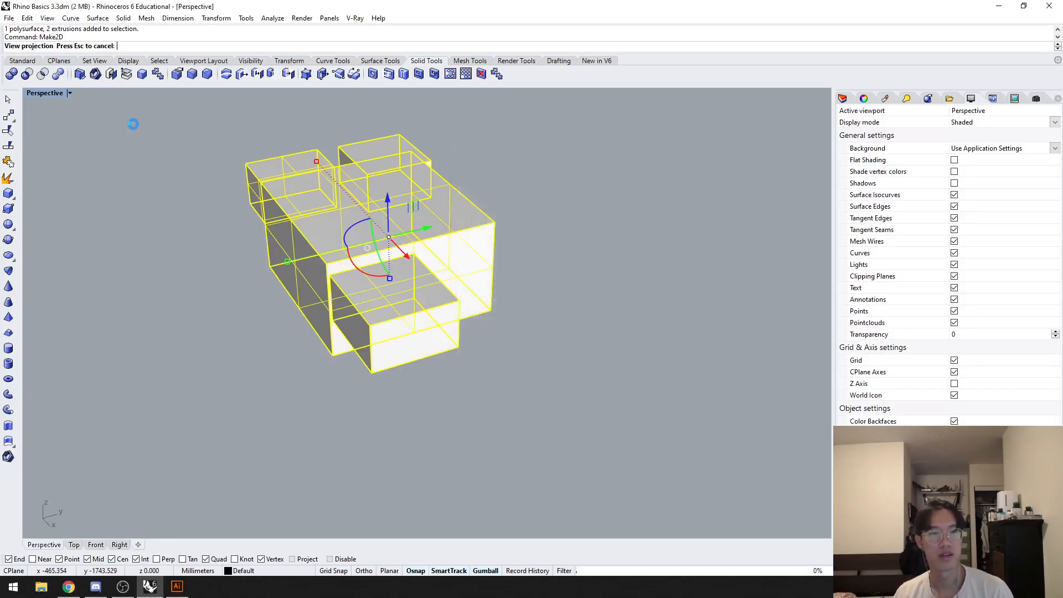
left_click(76, 545)
key("Escape")
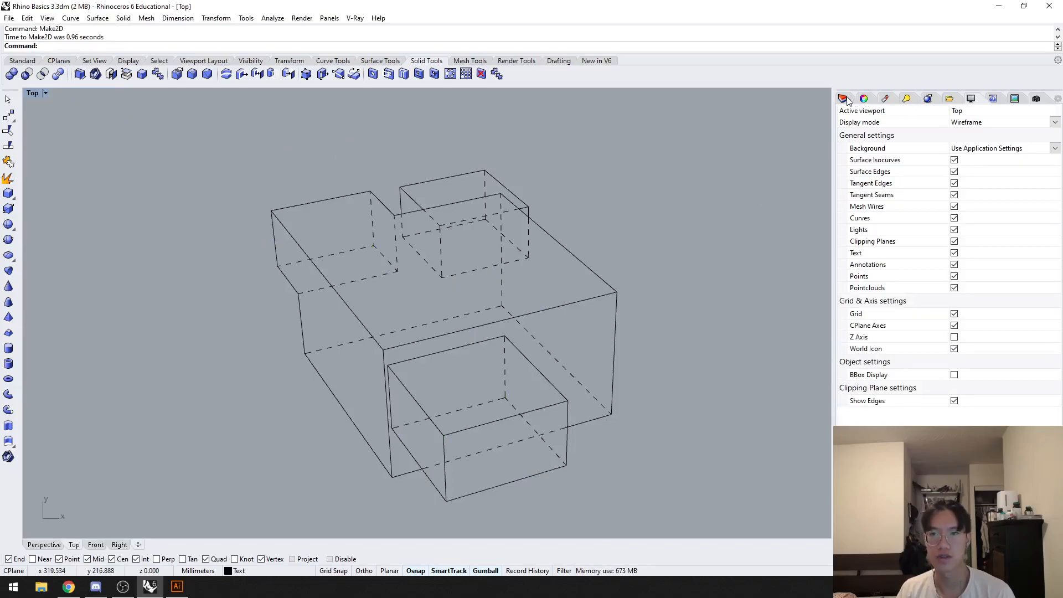
Step: Show the layer list and delete the layer "a" together with its sublayers
left_click(844, 98)
left_click(843, 100)
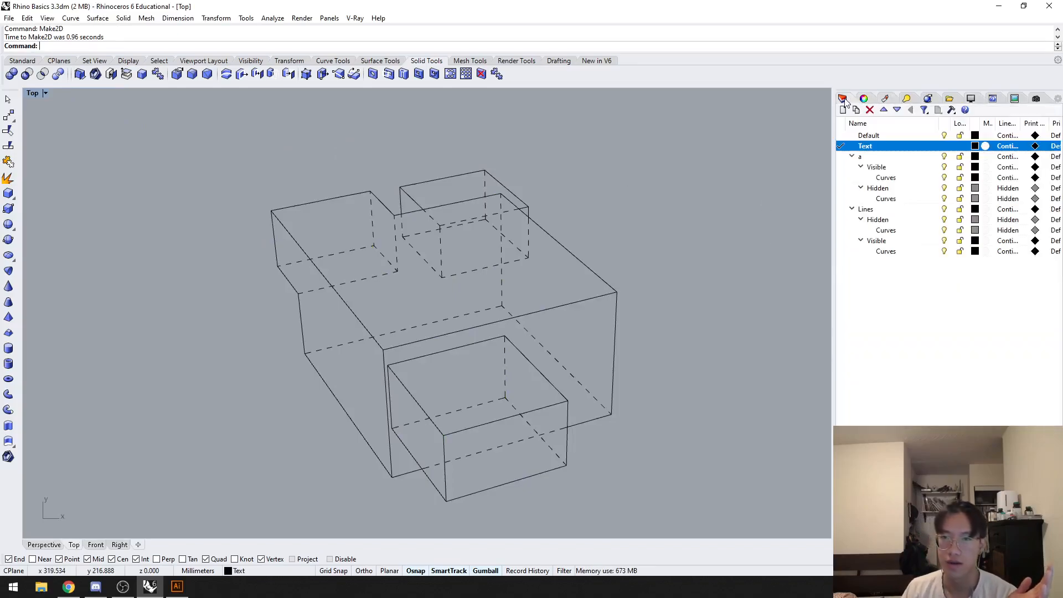
left_click(911, 314)
left_click(873, 156)
key("Delete")
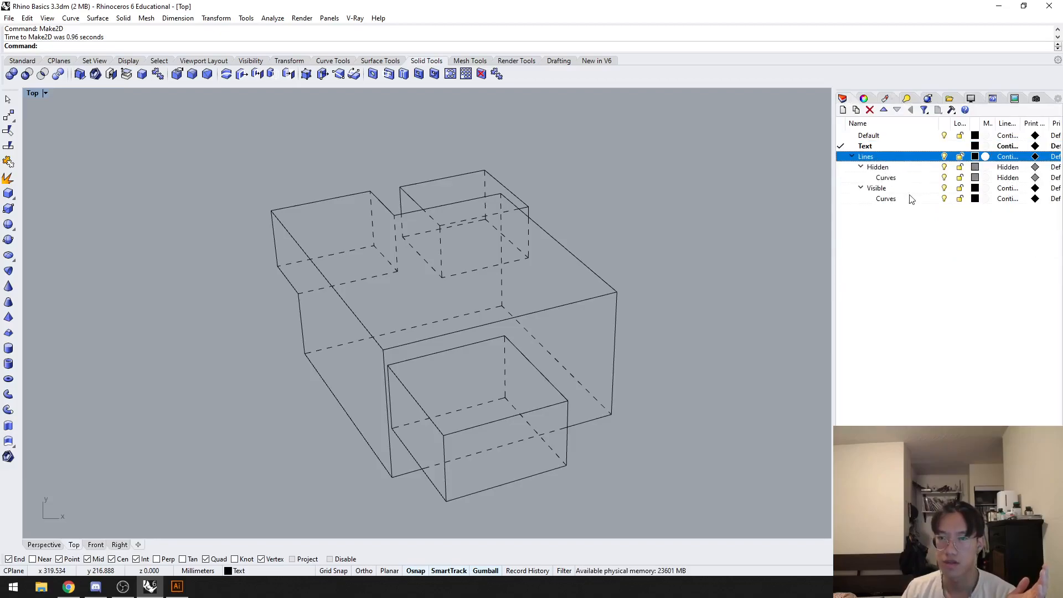
Step: Inspect the Lines sublayers and switch the Hidden curves off and back on to compare the drawing without dashed lines
left_click(878, 159)
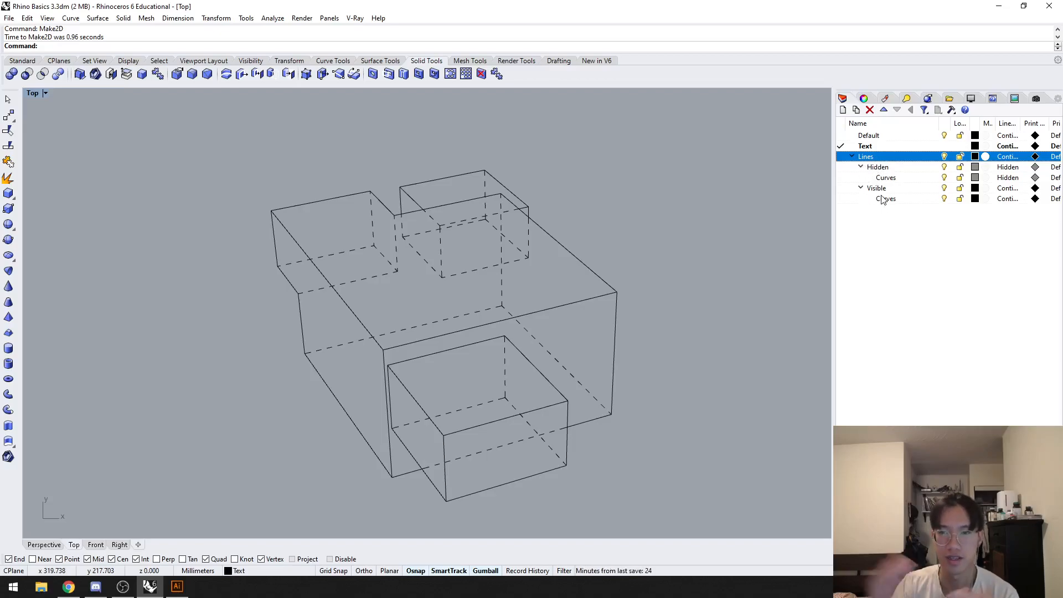
left_click(892, 168)
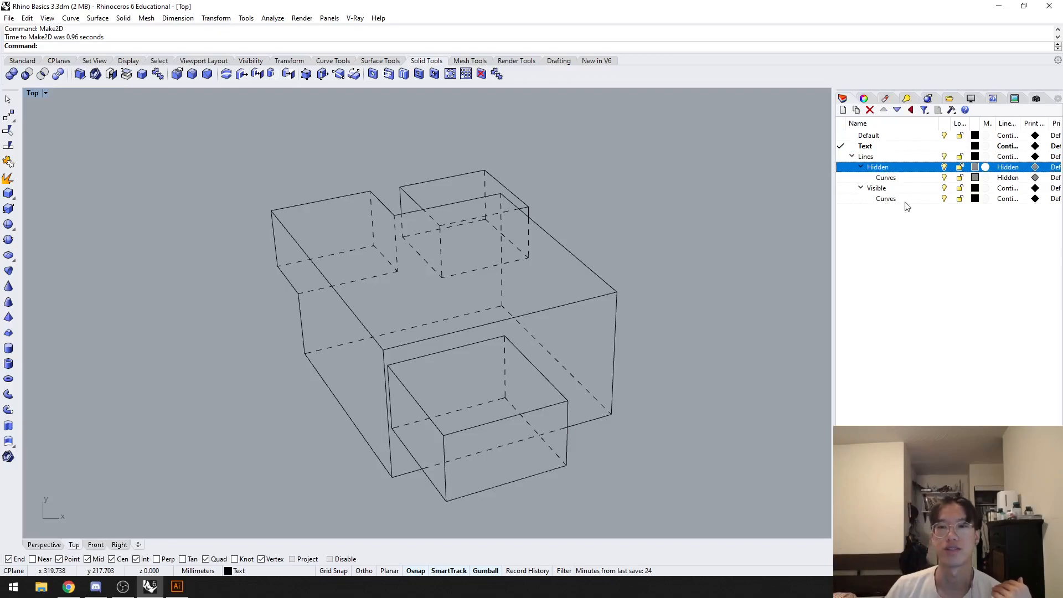
left_click(898, 189)
left_click(941, 168)
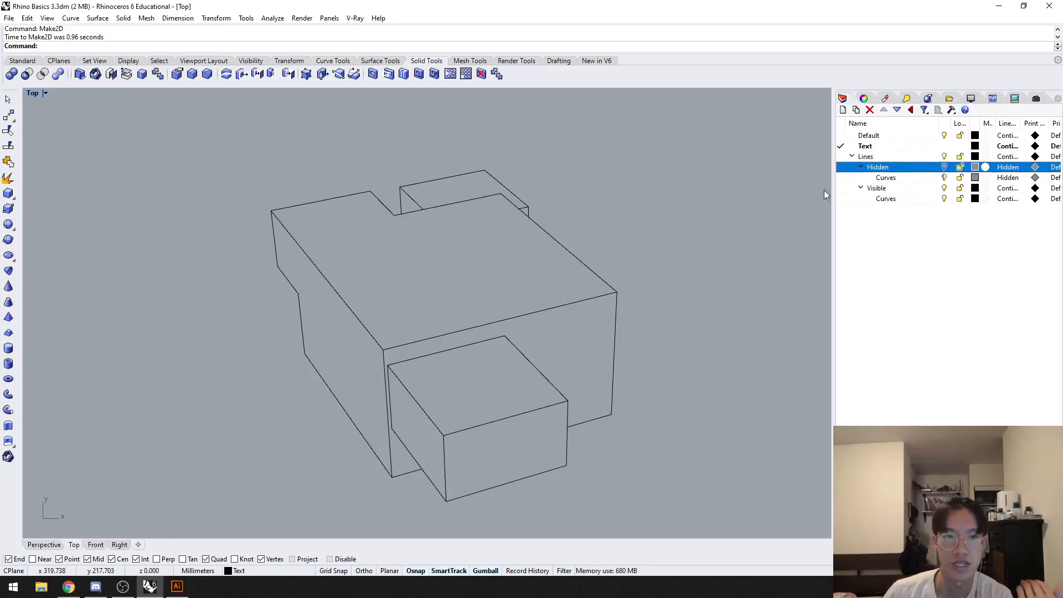
left_click(944, 178)
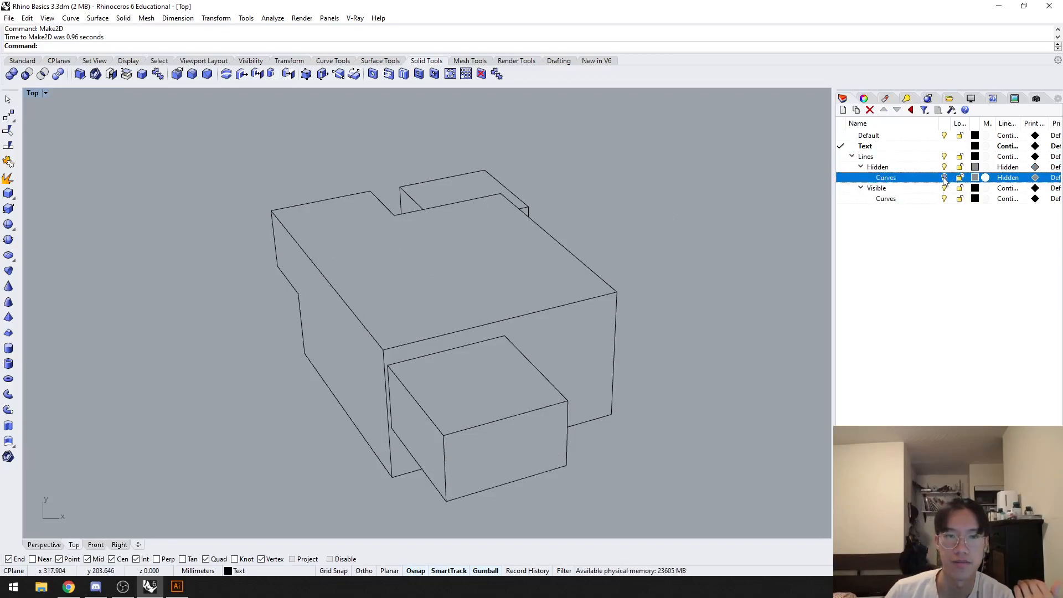
left_click(945, 178)
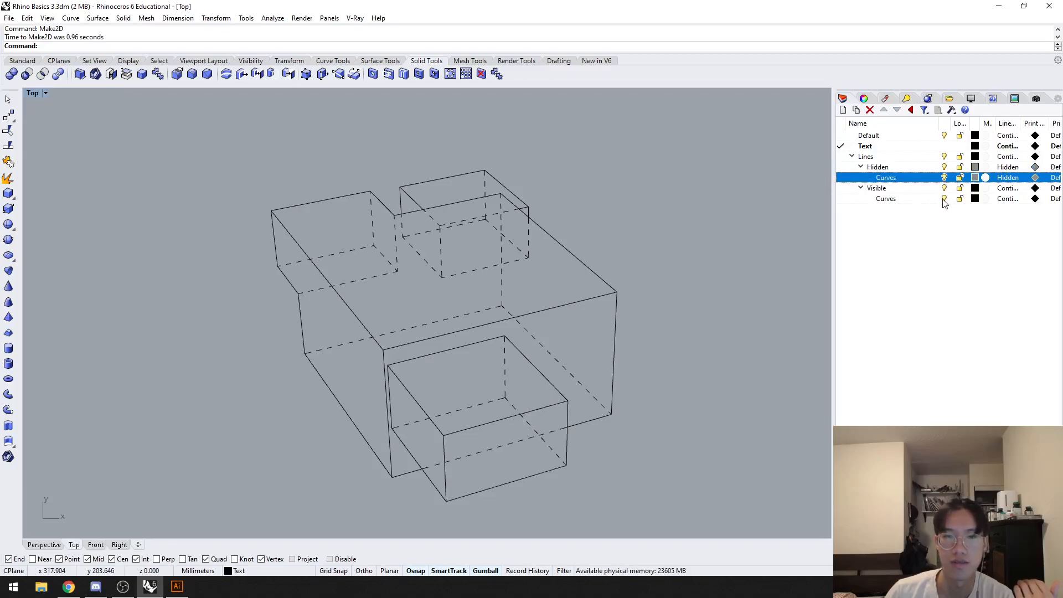
Step: Switch the Visible sublayer's Curves layer off and back on to check which lines it holds
left_click(944, 199)
left_click(945, 199)
left_click(944, 199)
left_click(945, 199)
left_click(923, 256)
Step: Measure the large box's vertical corner edge in the Perspective view with the Distance command
scroll(701, 217, "down", 2)
scroll(674, 323, "down", 2)
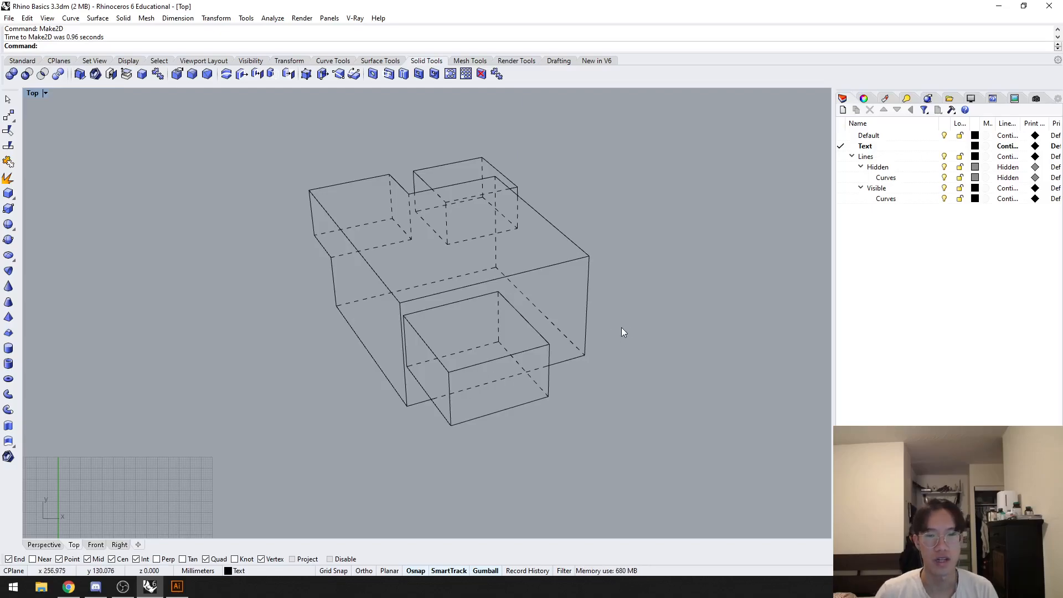
left_click(39, 546)
type("DS")
key("Return")
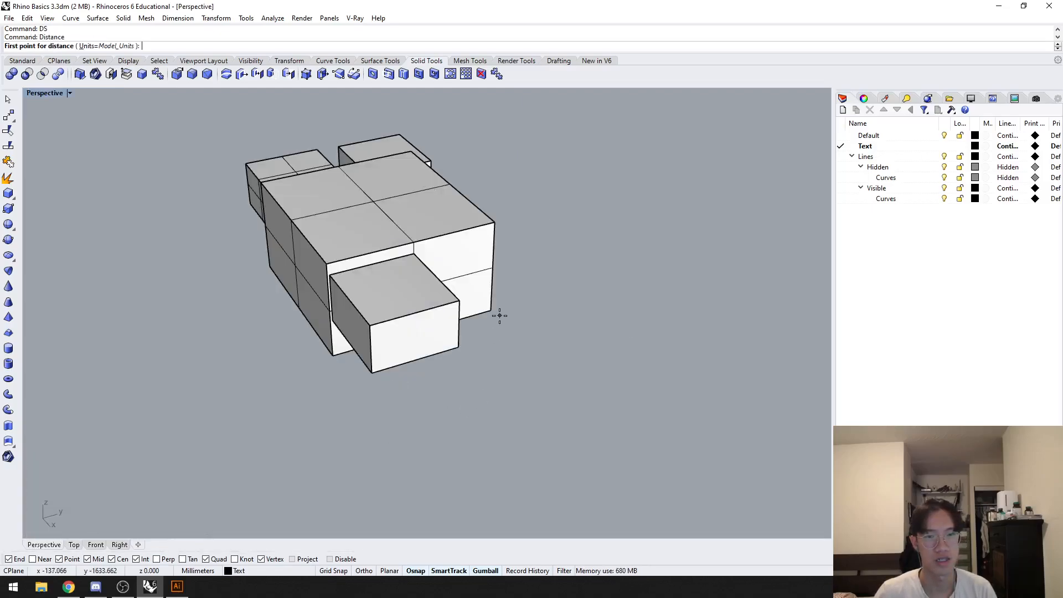
key("Escape")
type("Distance")
key("Return")
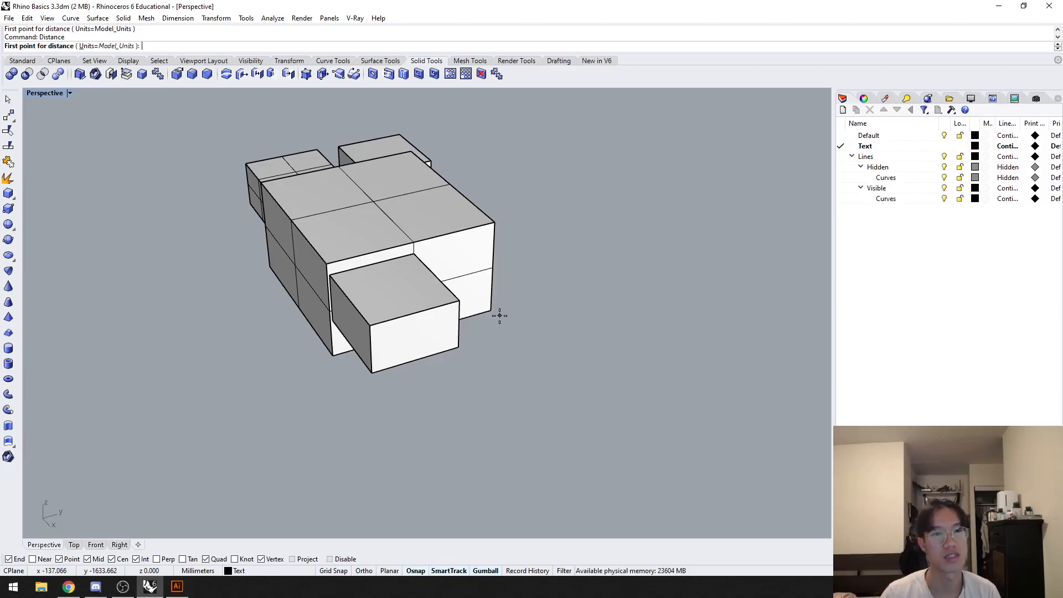
left_click(491, 311)
left_click(494, 224)
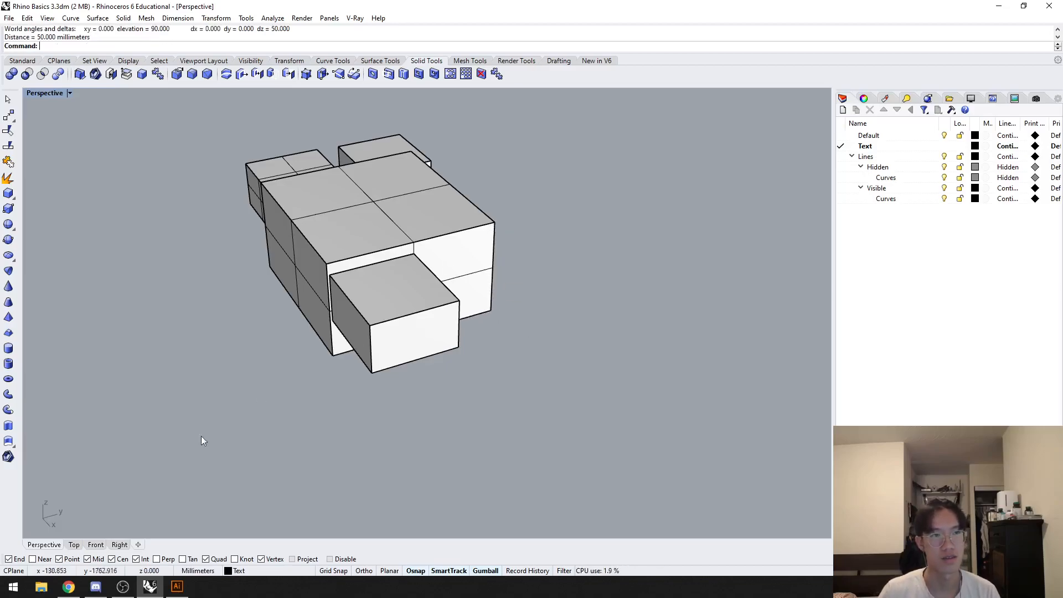
Step: Draw an 8.5" by 11" portrait rectangle beside the 2D drawing in the Top view
left_click(75, 545)
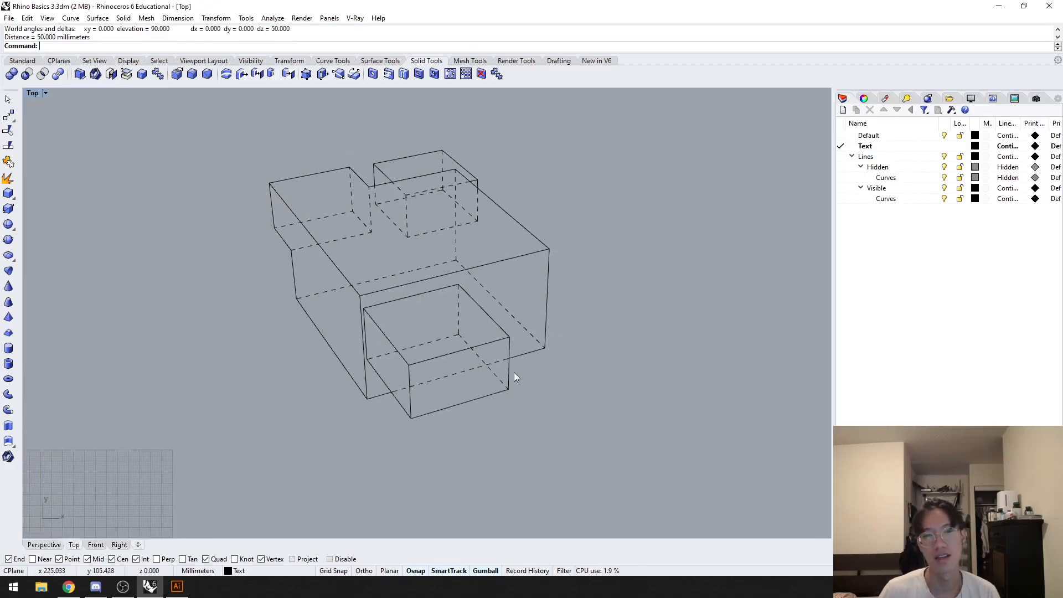
type("rectangle")
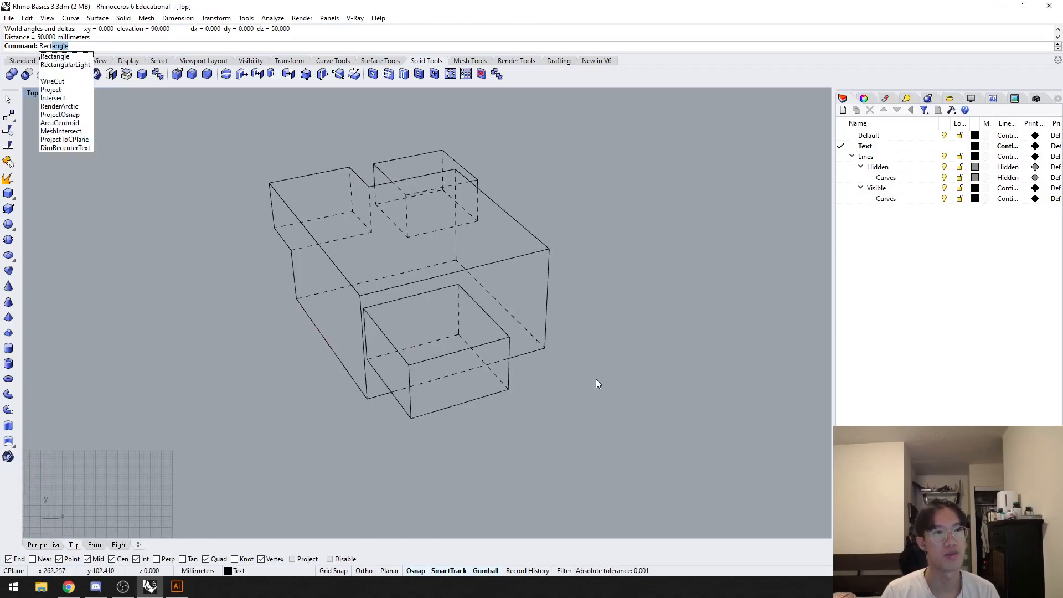
key("Return")
left_click(240, 117)
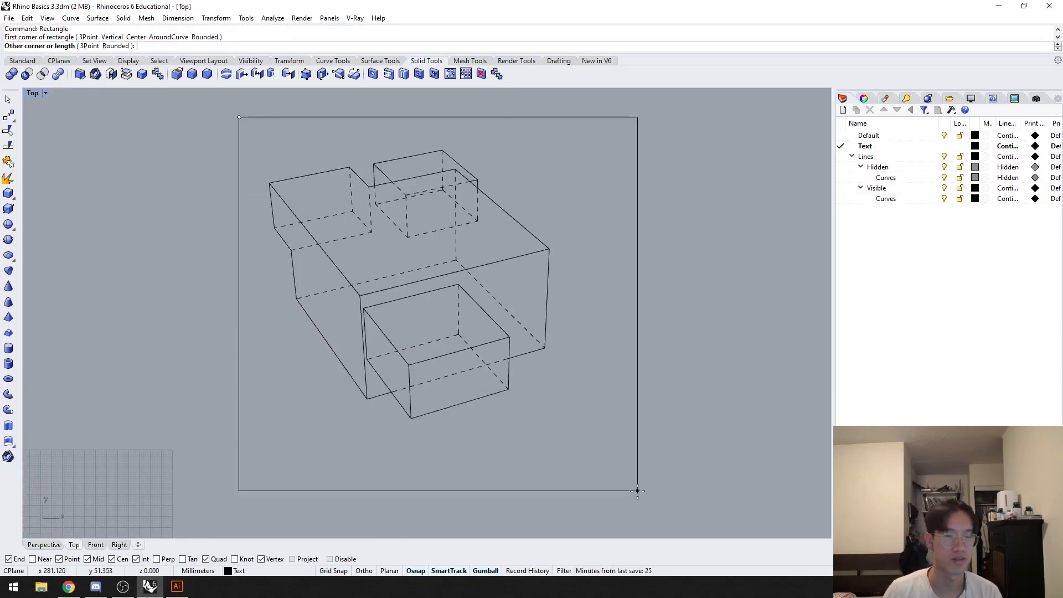
type("8.5\"")
key("Return")
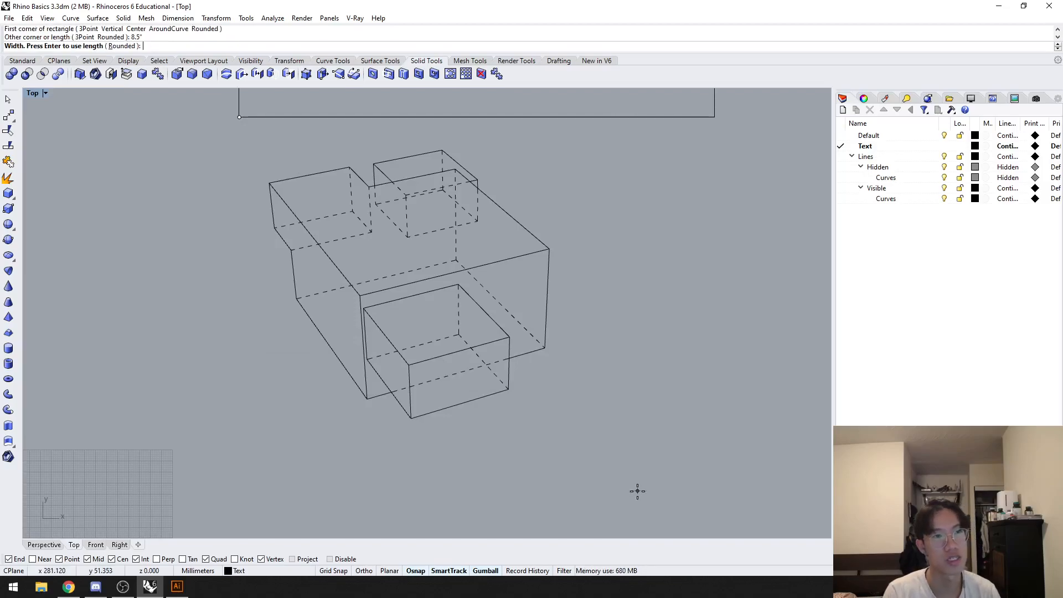
type("11\"")
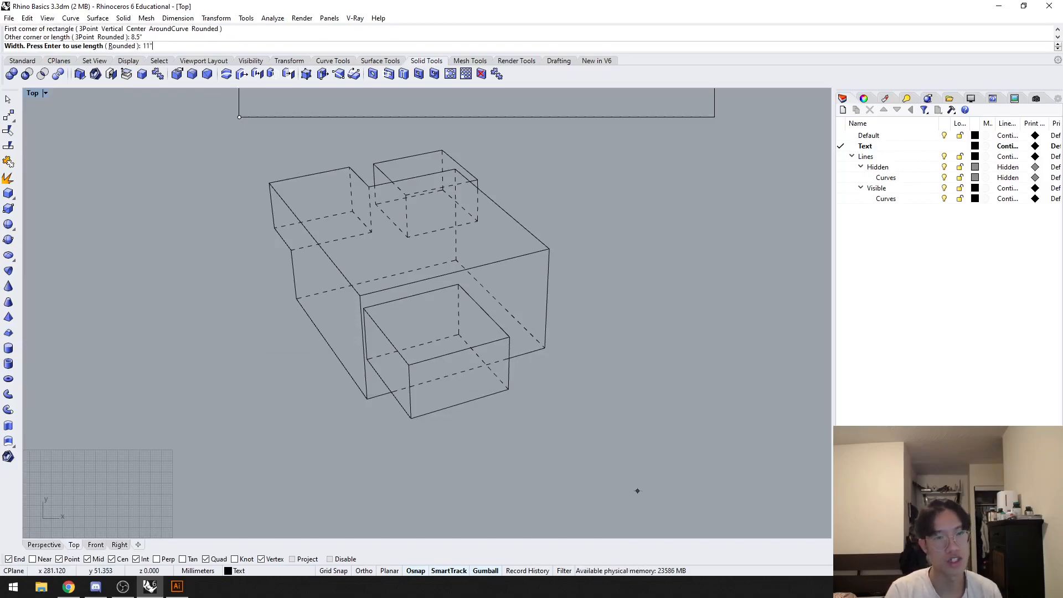
key("Return")
Step: Move the page-sized rectangle down so that it frames the 2D drawing
scroll(617, 336, "down", 12)
right_click_drag(643, 306, 590, 347)
left_click_drag(589, 345, 536, 274)
left_click_drag(527, 198, 533, 296)
left_click_drag(565, 343, 552, 341)
left_click_drag(512, 299, 512, 318)
left_click_drag(565, 361, 340, 174)
key("Escape")
scroll(498, 373, "up", 4)
scroll(532, 376, "up", 2)
left_click(554, 378)
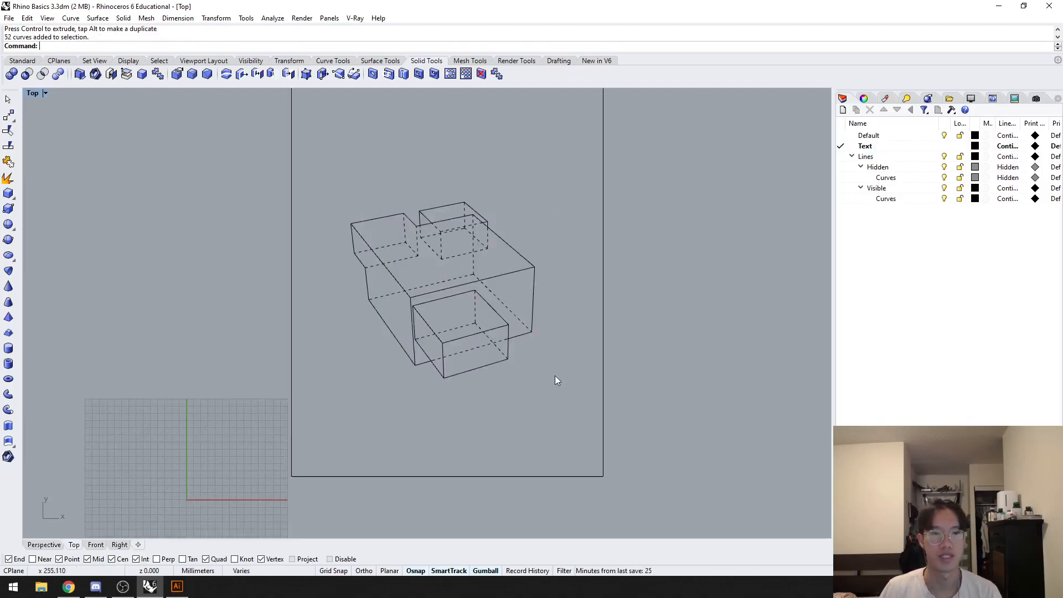
left_click_drag(560, 388, 326, 194)
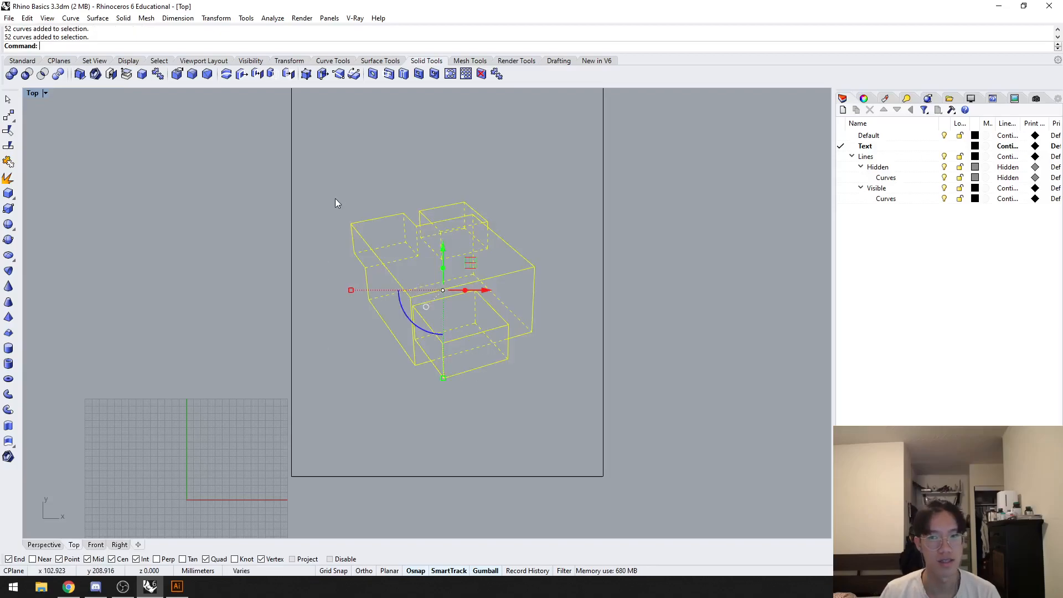
left_click(556, 407)
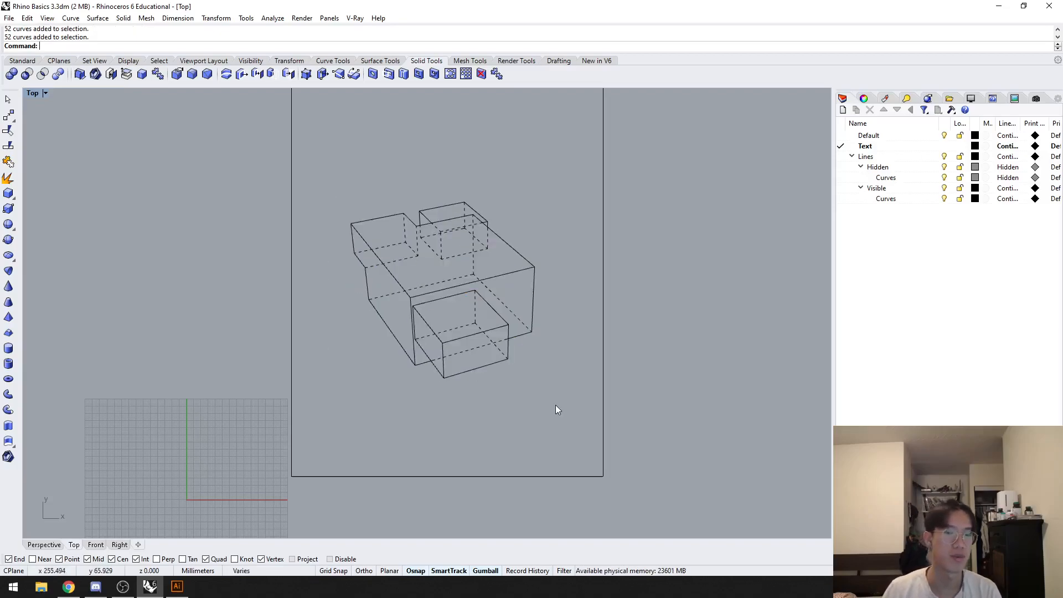
Step: Move the whole 2D line drawing straight up into the upper part of the page rectangle
left_click_drag(555, 405, 375, 172)
left_click_drag(443, 247, 444, 128)
scroll(452, 160, "down", 2)
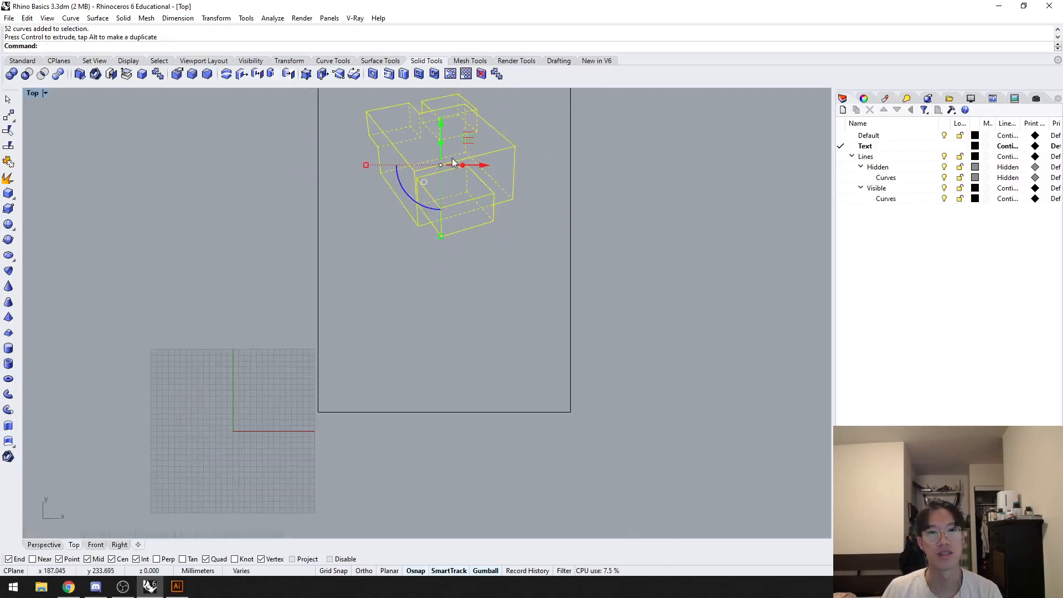
Step: Try scaling the drawing by 1/10 from the front box's lower right corner, and undo that scaling
type("Sc")
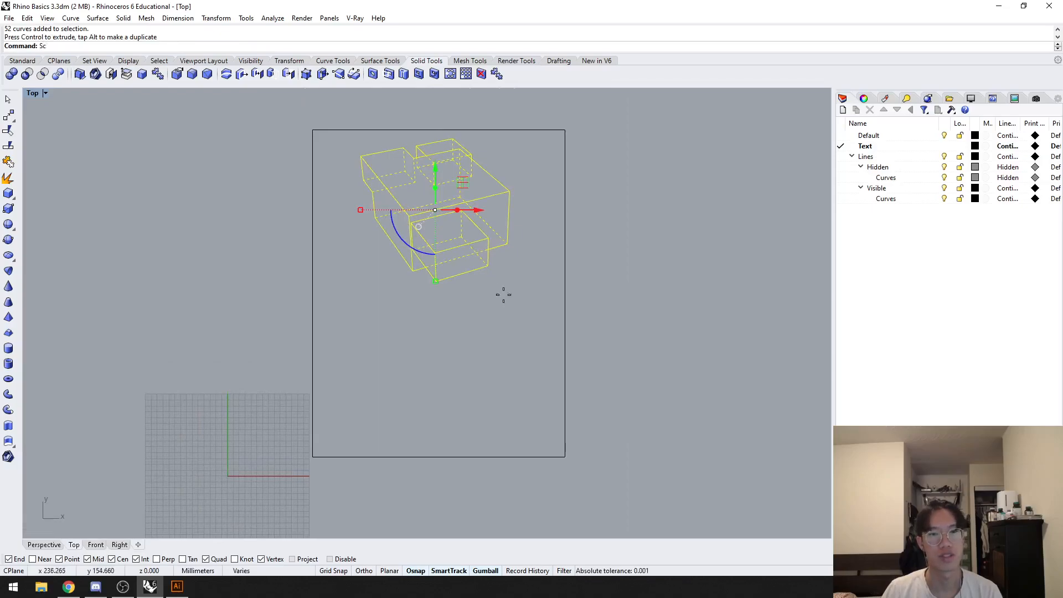
key("Return")
left_click(491, 268)
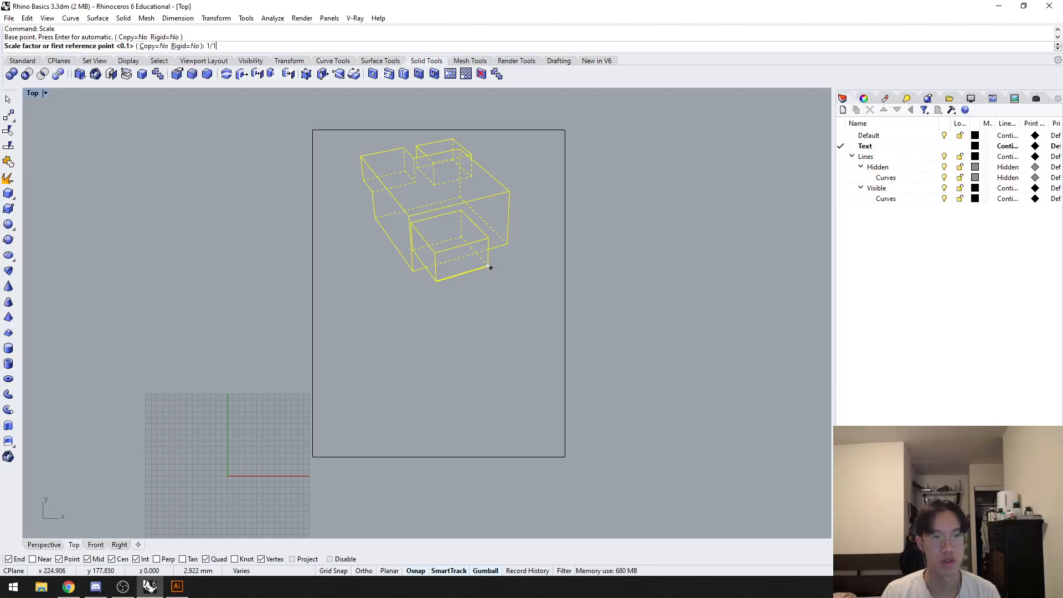
key("Return")
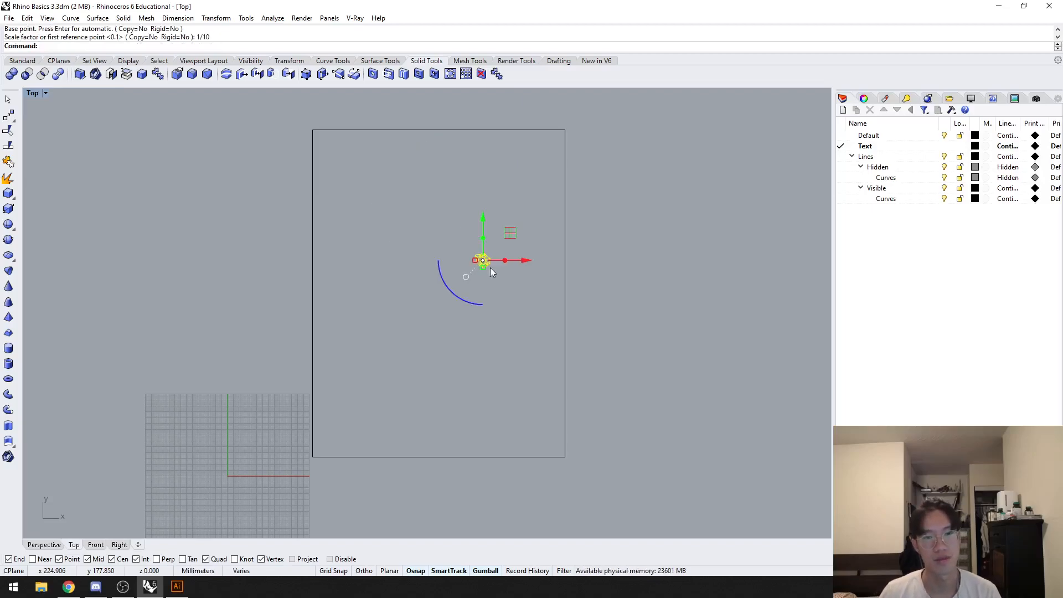
key("ctrl+z")
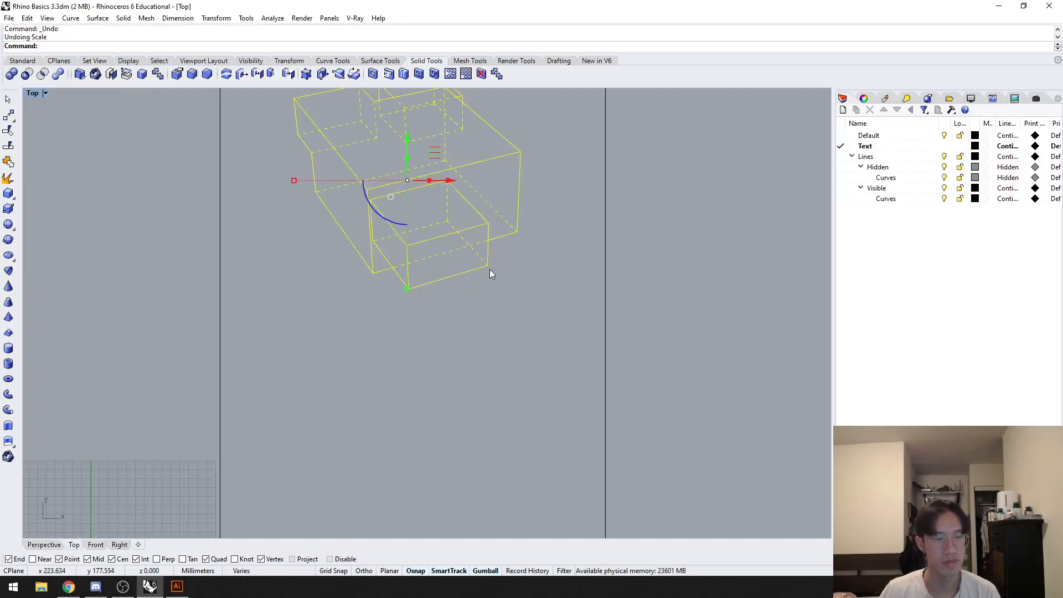
Step: Scale the selected 2D drawing by a factor of 1/10 about the front box's lower right corner
type("Scale")
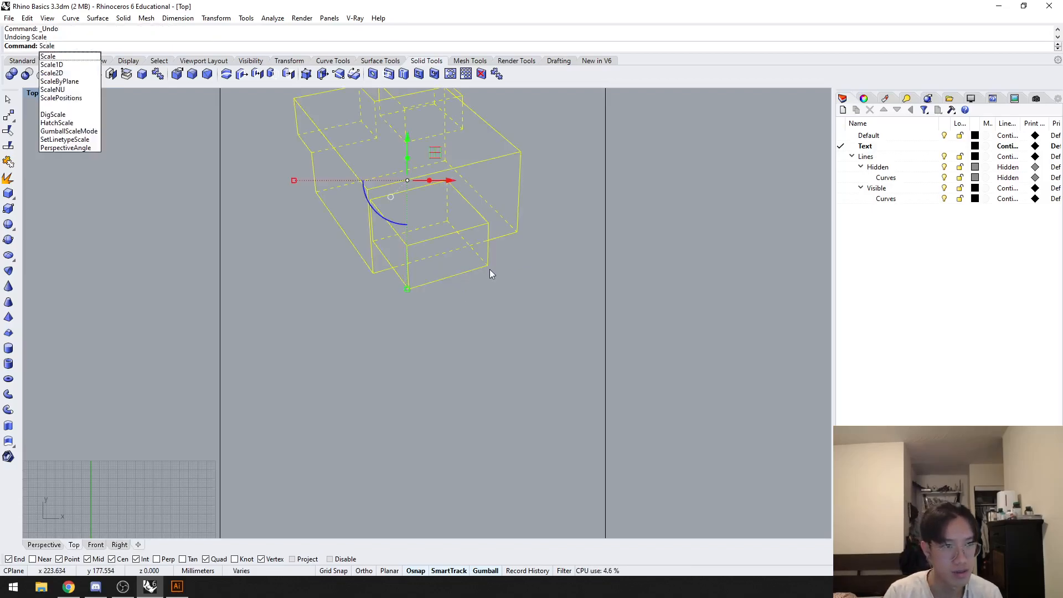
key("Return")
left_click(489, 269)
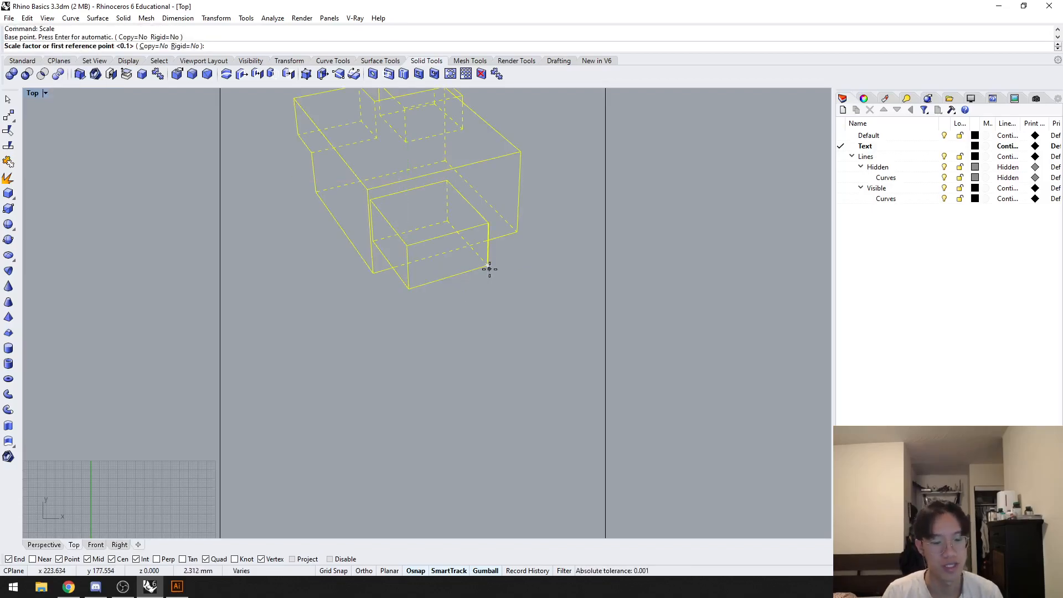
key("Return")
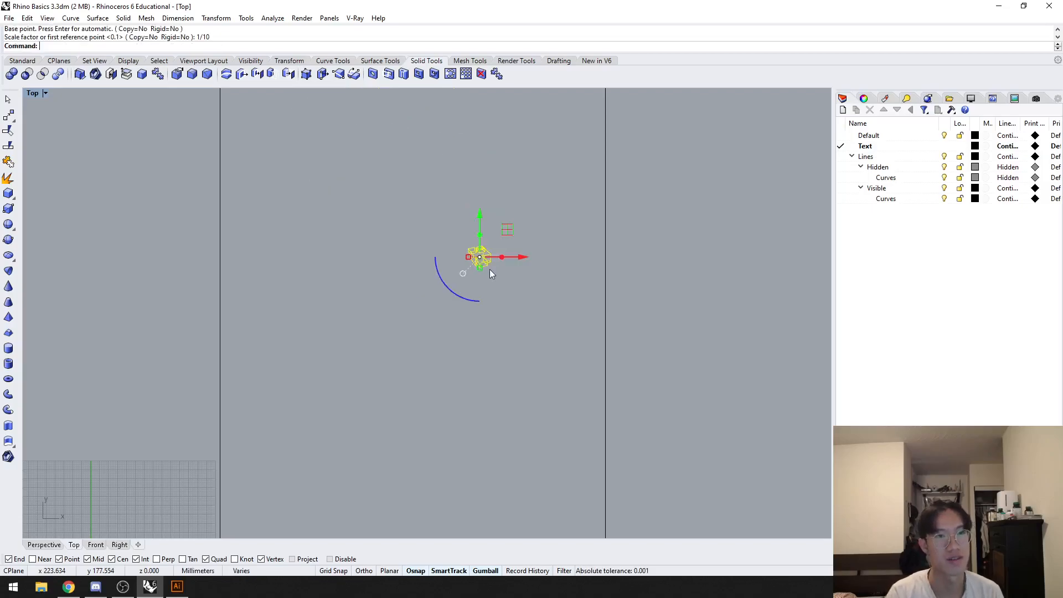
Step: Duplicate the scaled drawing inside the page rectangle to form two rows of three
left_click_drag(517, 253, 480, 255)
scroll(310, 245, "down", 2)
left_click_drag(434, 211, 434, 253, "alt")
left_click_drag(471, 295, 383, 295)
left_click(473, 370)
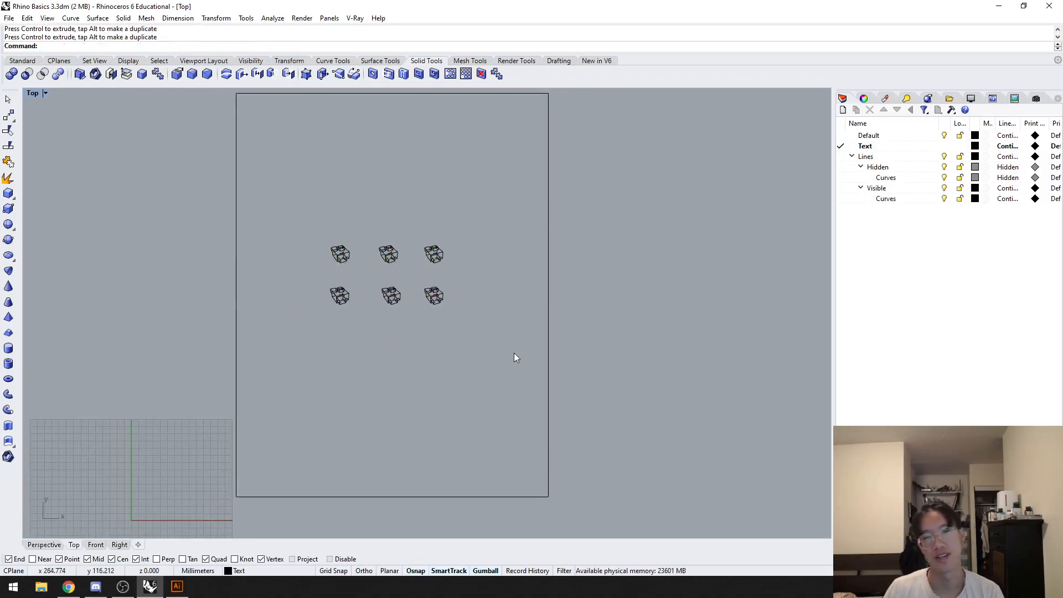
Step: Export the page rectangle and all six drawings to the Desktop as the Adobe Illustrator file esfohiueauifohwiuohiuofheaw.ai
scroll(462, 361, "down", 1)
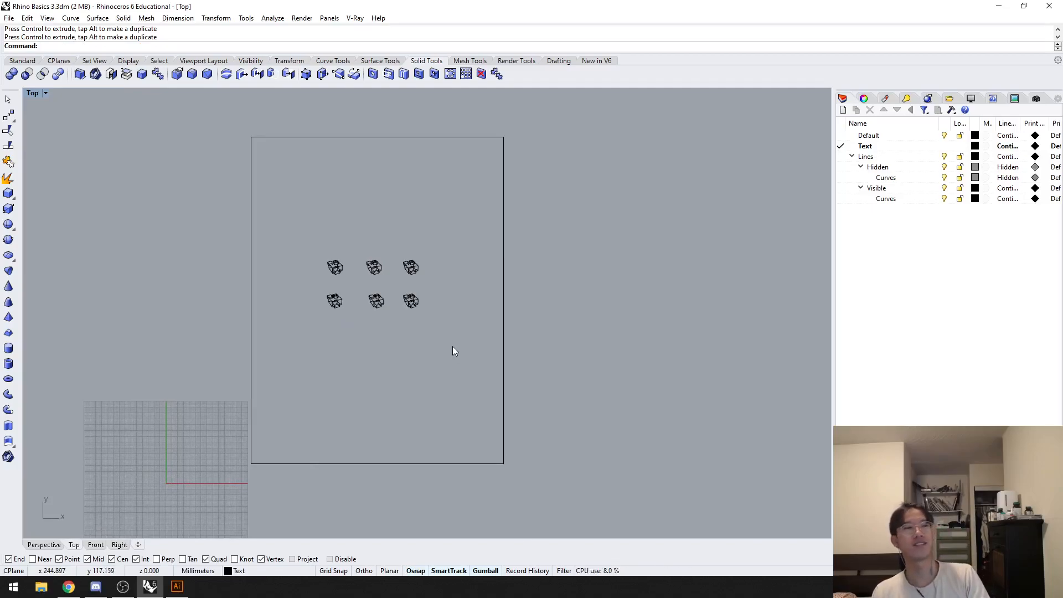
left_click_drag(643, 335, 149, 225)
key("Return")
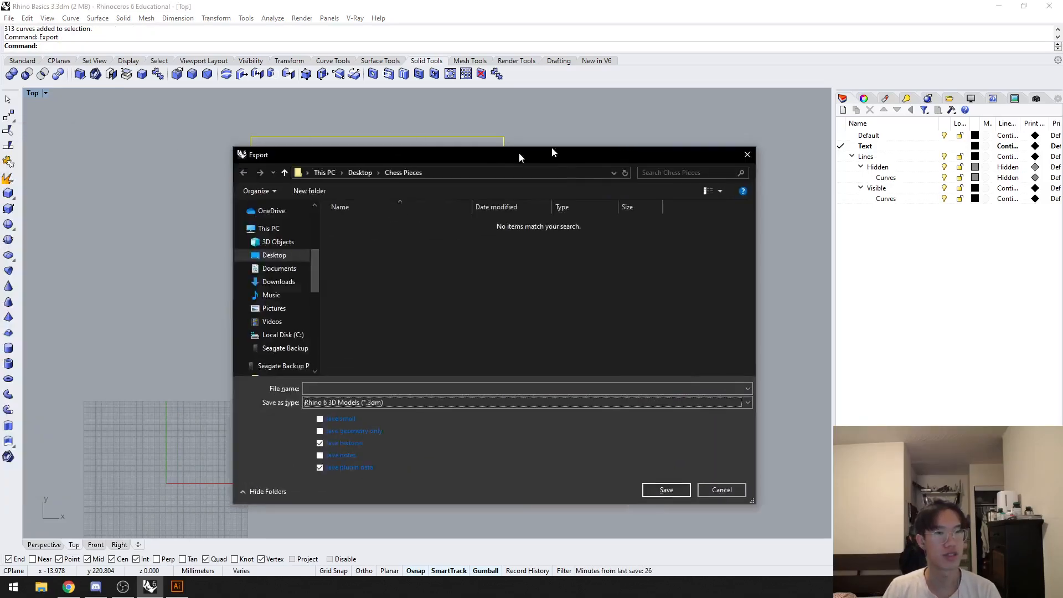
left_click_drag(519, 152, 740, 108)
left_click(630, 342)
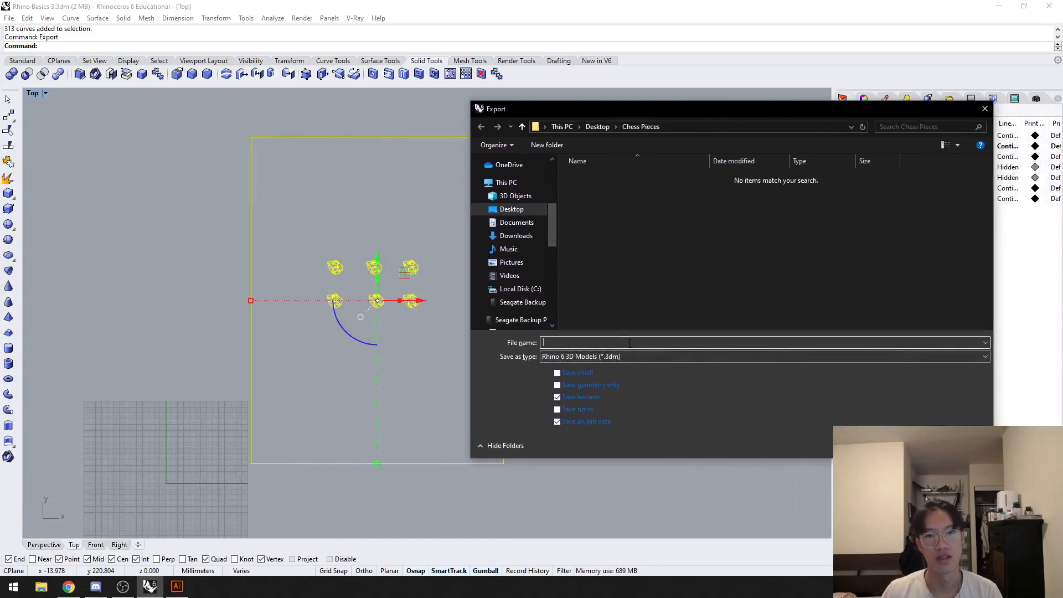
left_click(526, 211)
type("asdfdsfasdfdsafdsafdsafdsafas")
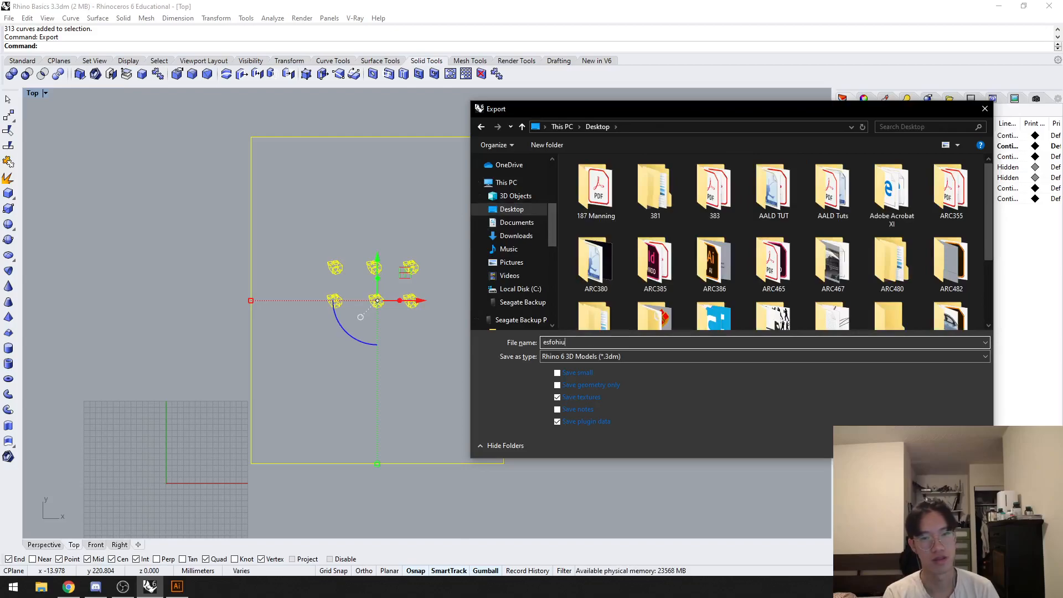
left_click(612, 355)
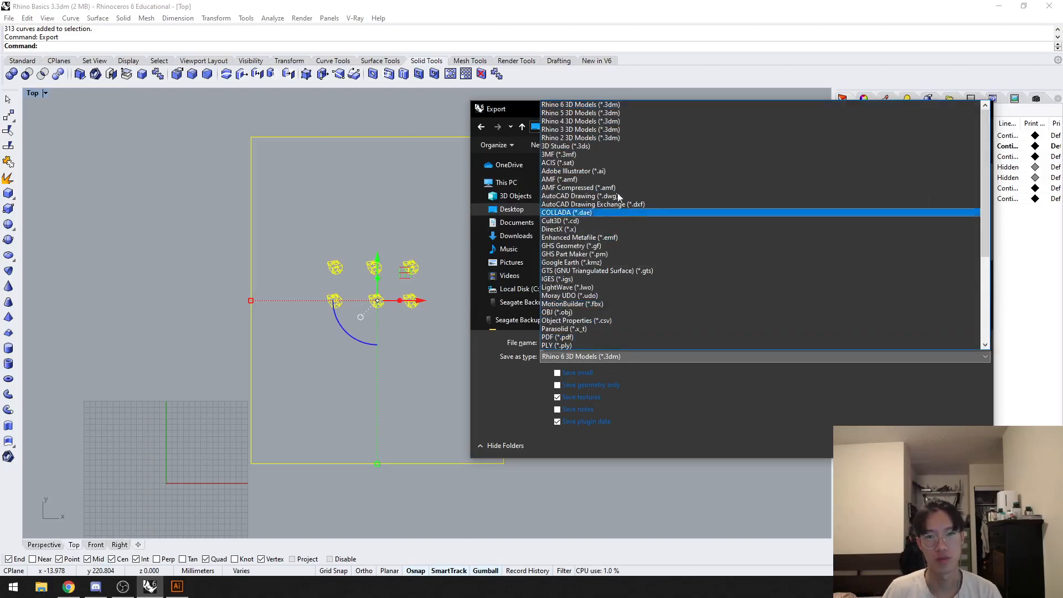
left_click(631, 172)
left_click(909, 446)
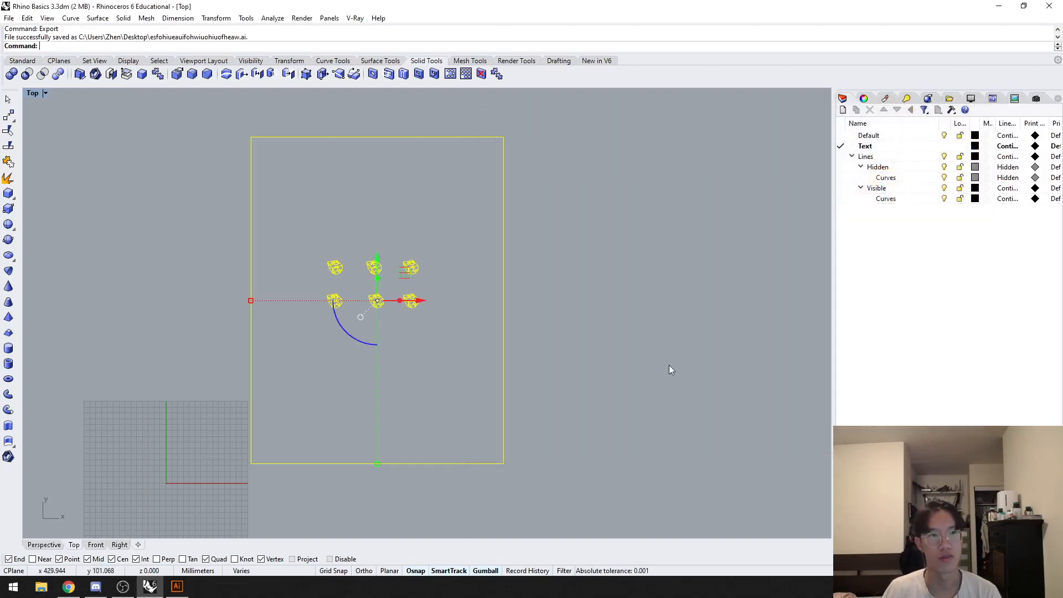
left_click(561, 254)
Step: Open the exported .ai file from the desktop in Adobe Illustrator
key("super+d")
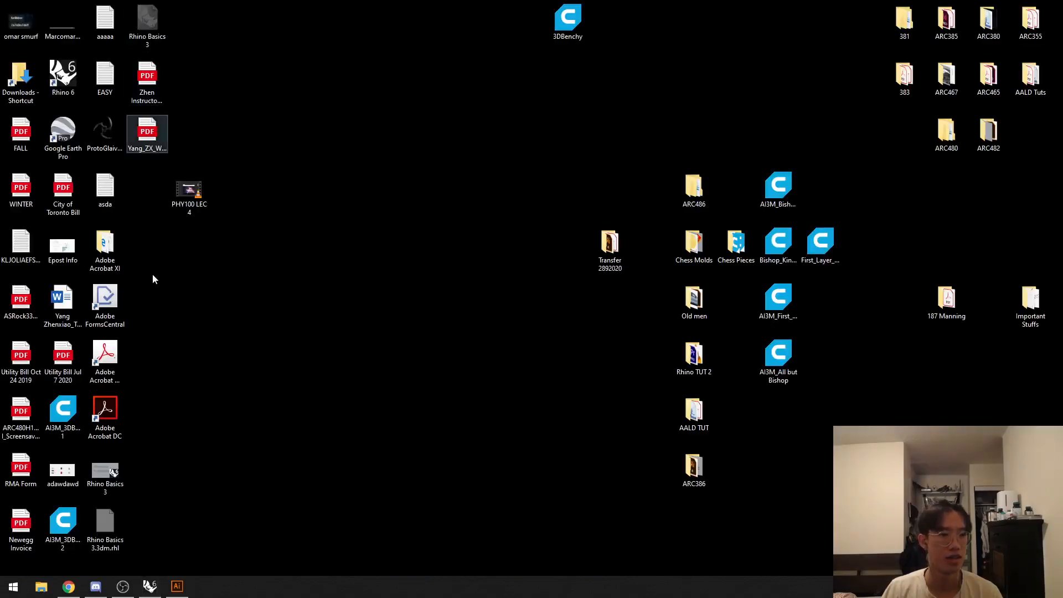
left_click_drag(147, 194, 190, 527)
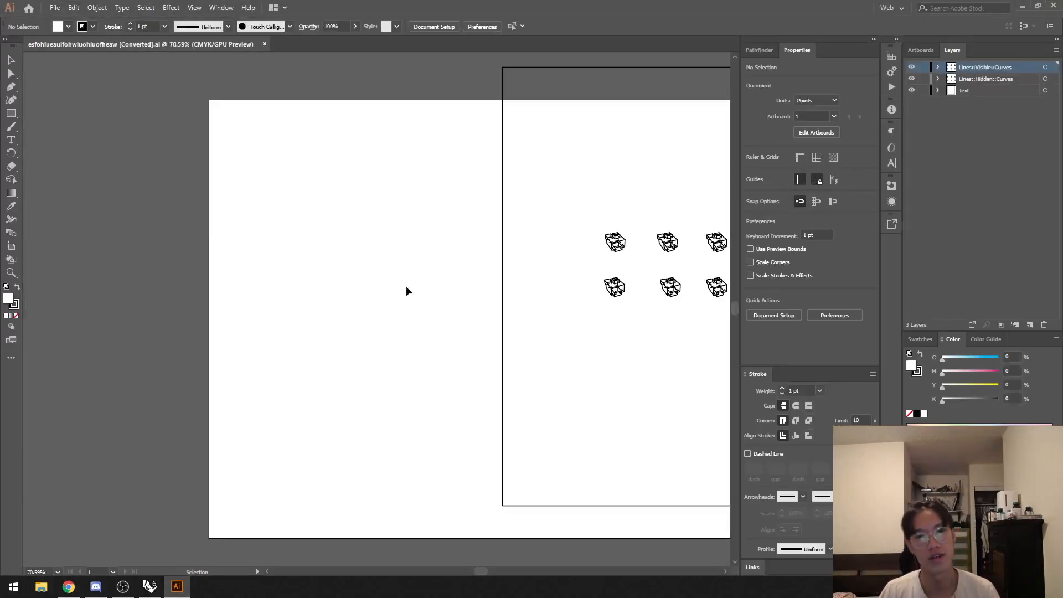
scroll(440, 294, "down", 3, "alt")
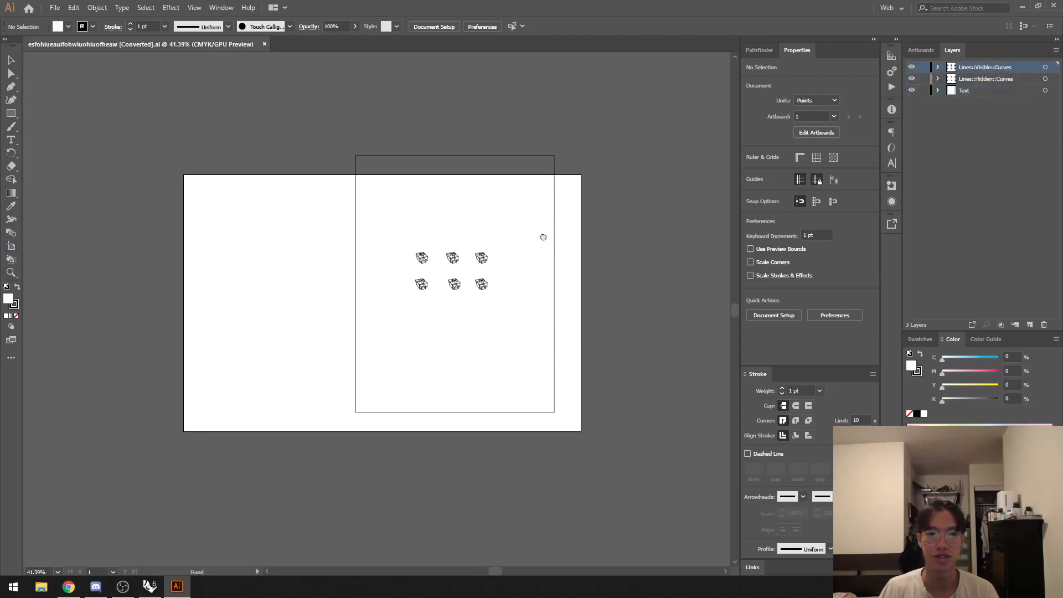
Step: Select the artwork on the Lines::Hidden::Curves and Lines::Visible::Curves layers in turn to examine which lines each layer holds
scroll(560, 260, "up", 9, "alt")
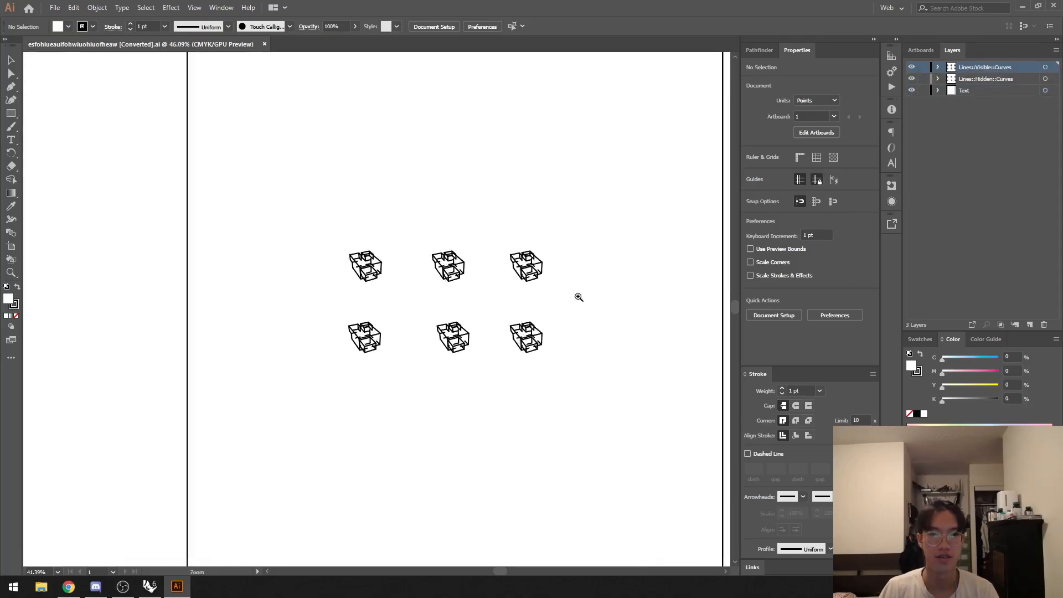
left_click(1046, 79)
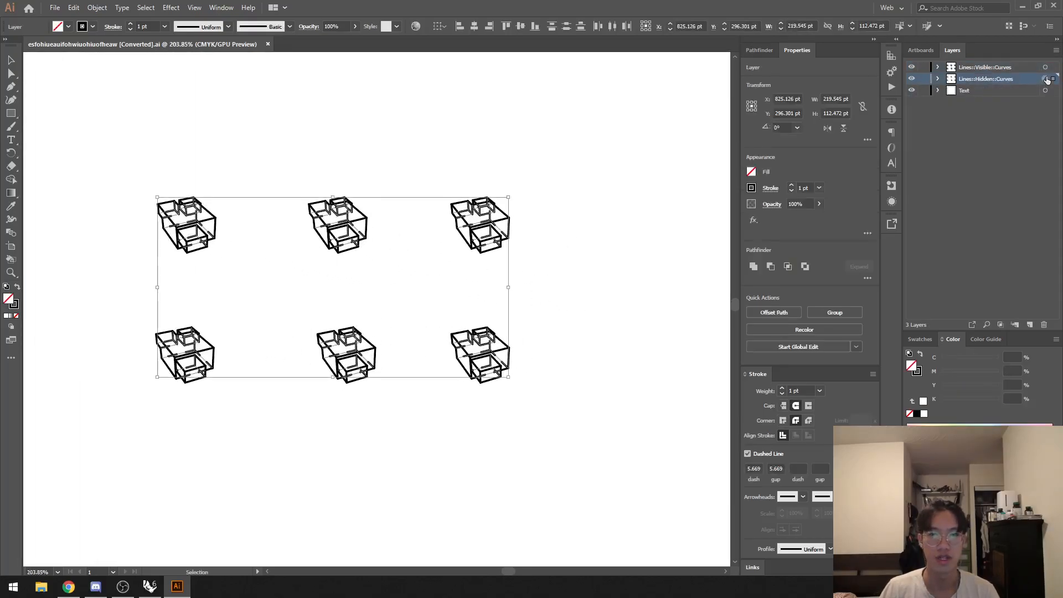
scroll(544, 222, "up", 9, "alt")
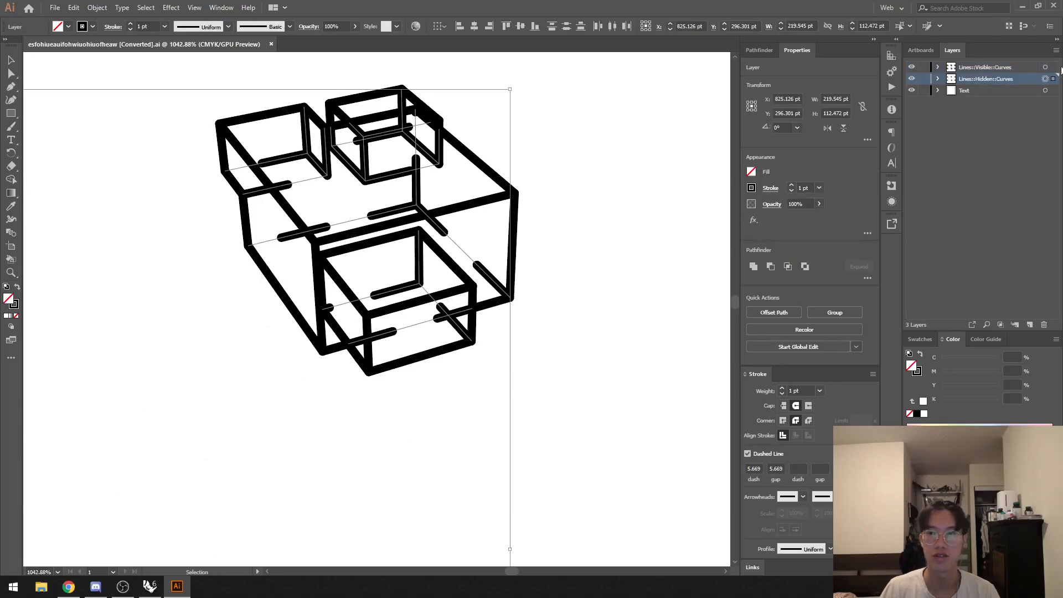
left_click(1045, 68)
left_click(631, 176)
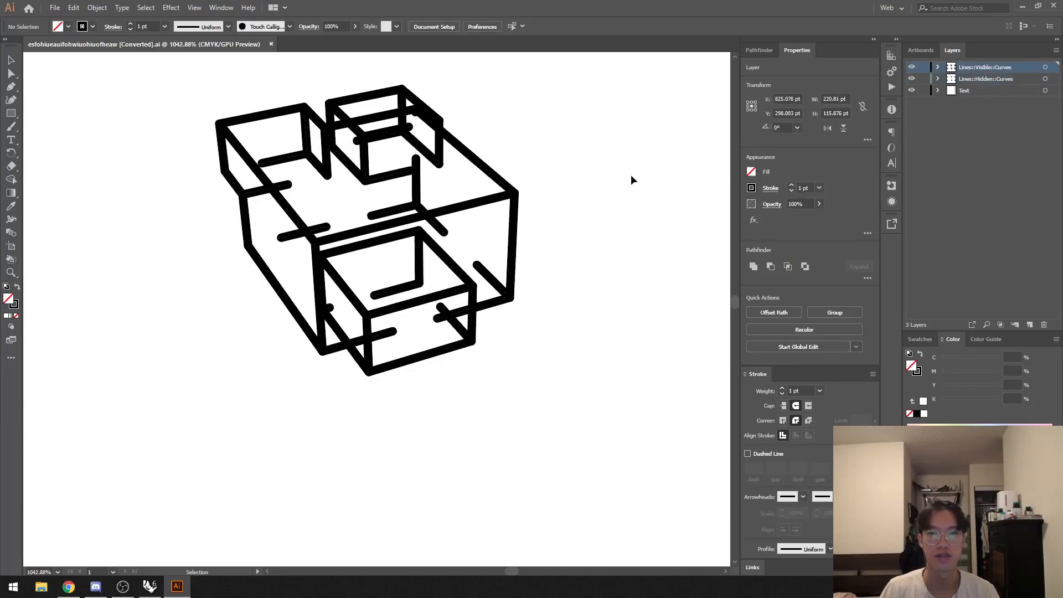
scroll(484, 278, "down", 8, "alt")
Step: Turn off the dashed line for all Lines::Hidden::Curves artwork and colour its strokes blue
left_click(1045, 79)
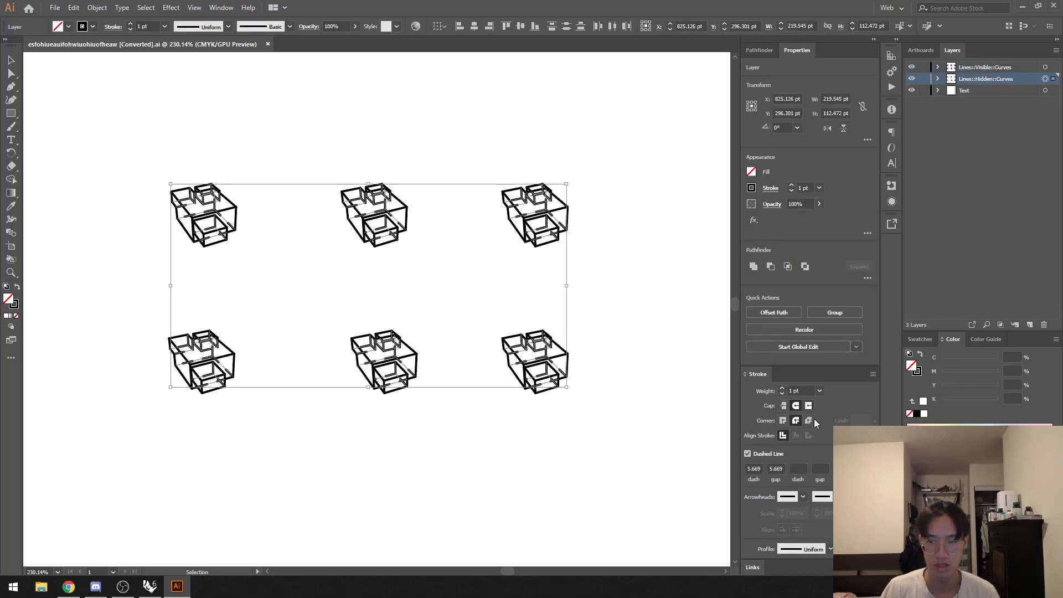
left_click(759, 454)
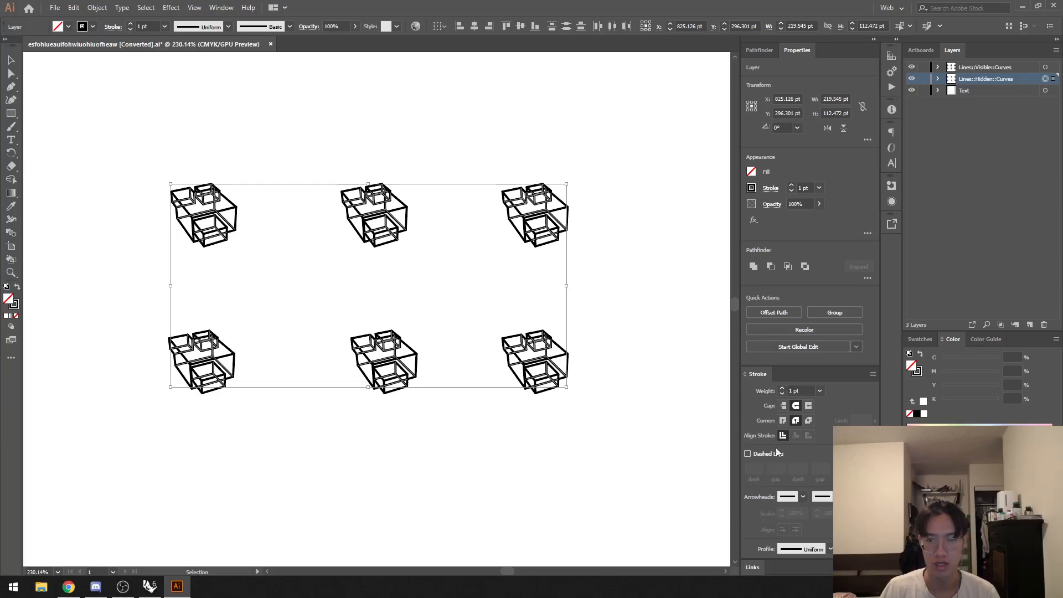
left_click(953, 424)
left_click(920, 374)
left_click(1011, 422)
left_click(687, 389)
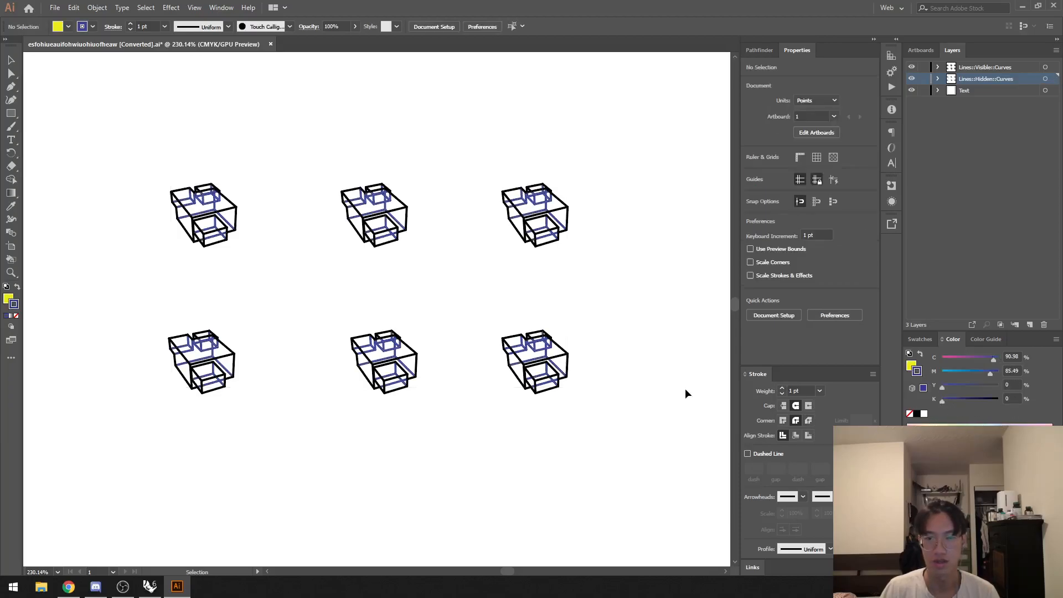
Step: Set the stroke weight of the Hidden and Visible curves layers' artwork to 0.25 pt
scroll(554, 360, "up", 4, "alt")
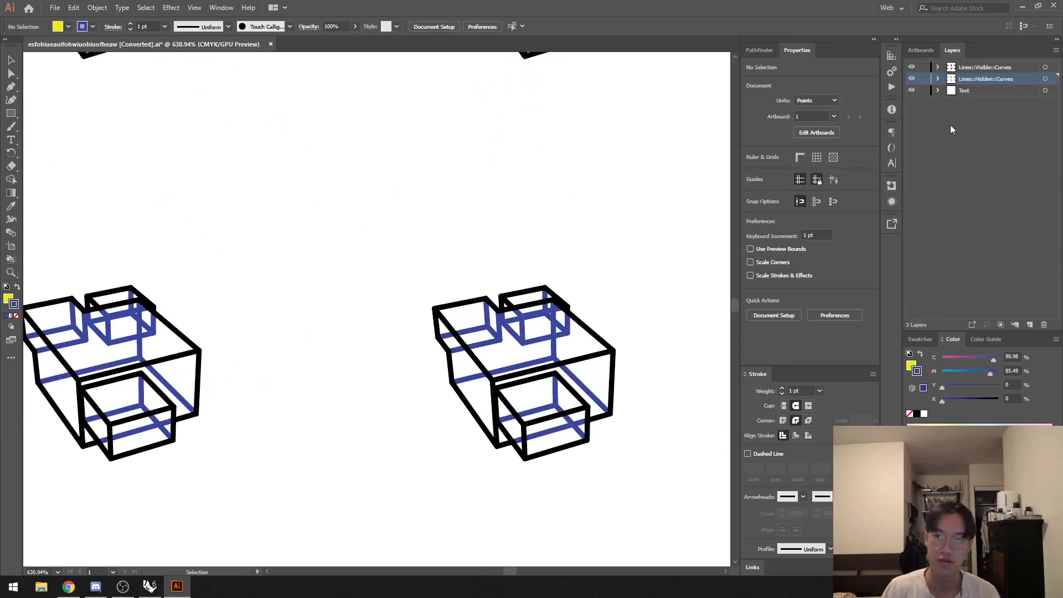
left_click(1047, 79)
left_click(1046, 67, "shift")
left_click(821, 391)
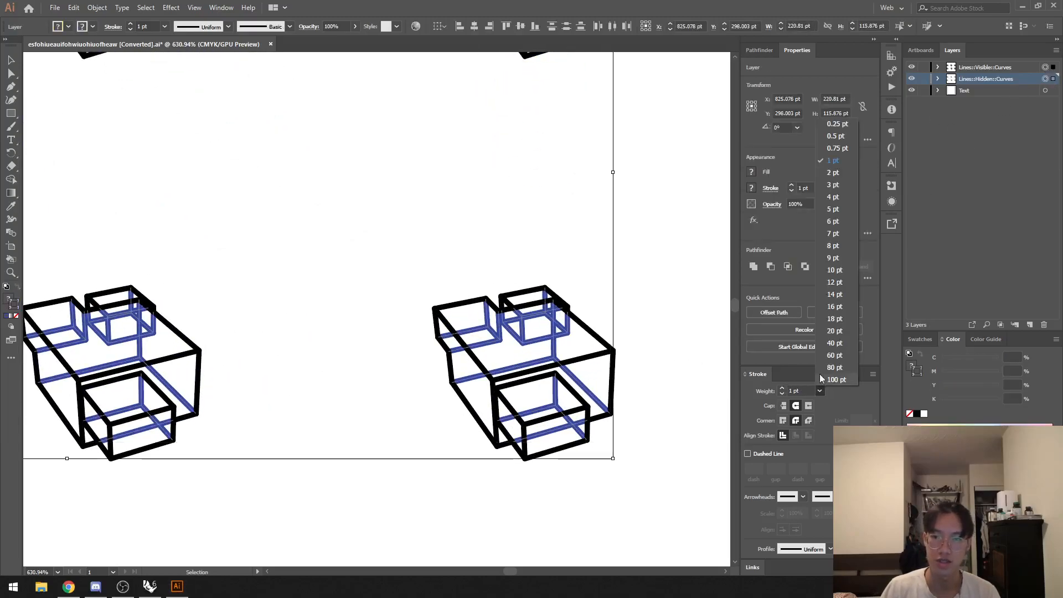
left_click(836, 124)
left_click(599, 288)
scroll(603, 333, "up", 2, "alt")
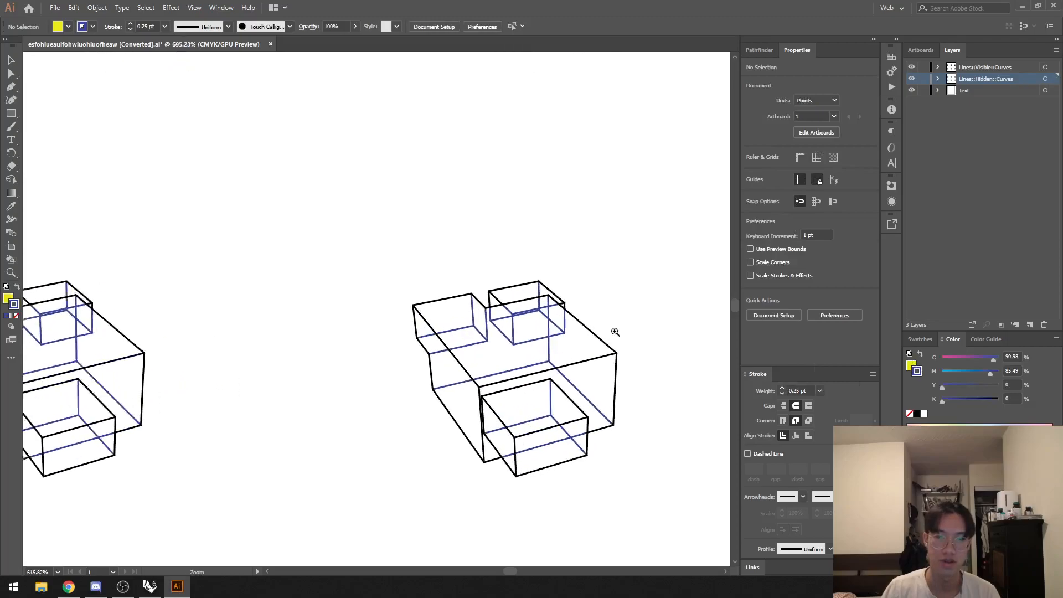
Step: Hide the Lines::Hidden::Curves layer and view the six drawings with only their visible lines
scroll(570, 360, "down", 2, "alt")
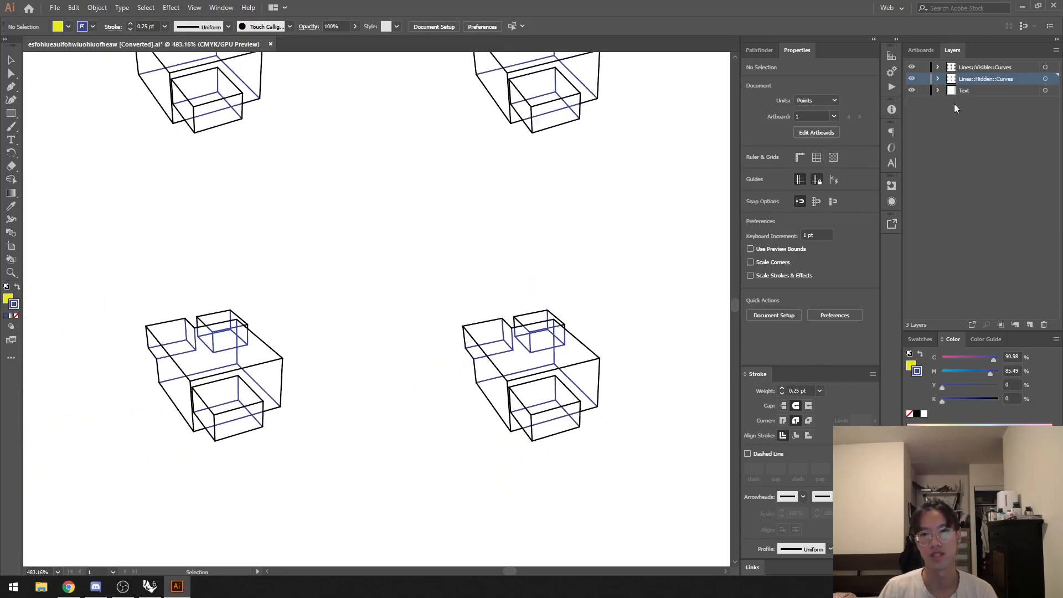
left_click(912, 79)
left_click_drag(573, 318, 471, 312, "ctrl")
left_click_drag(587, 266, 528, 291)
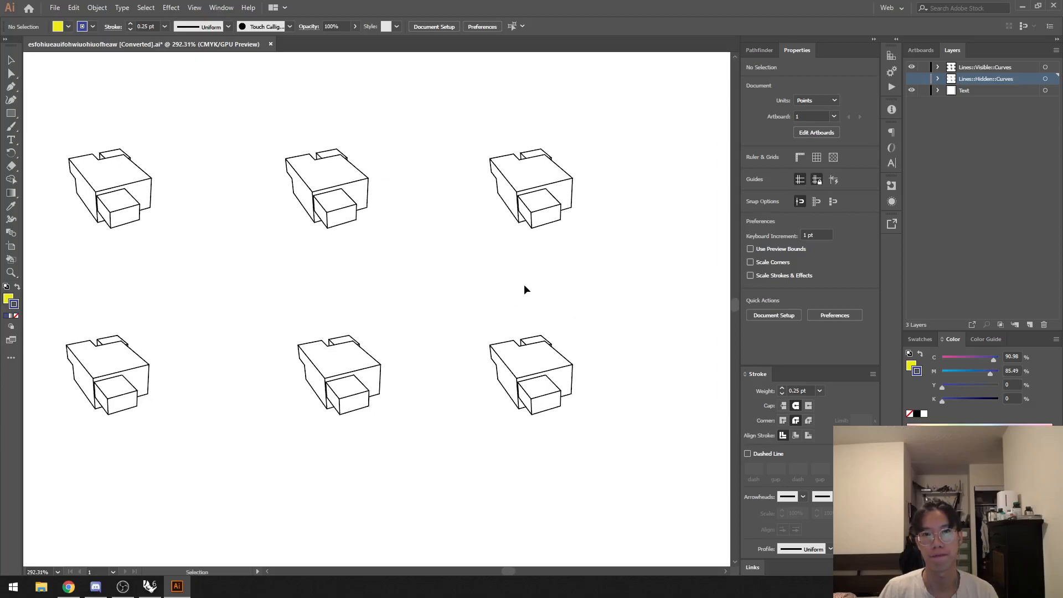
Step: Switch back to Rhino and show the whole page rectangle in the Top view
key("alt+Tab")
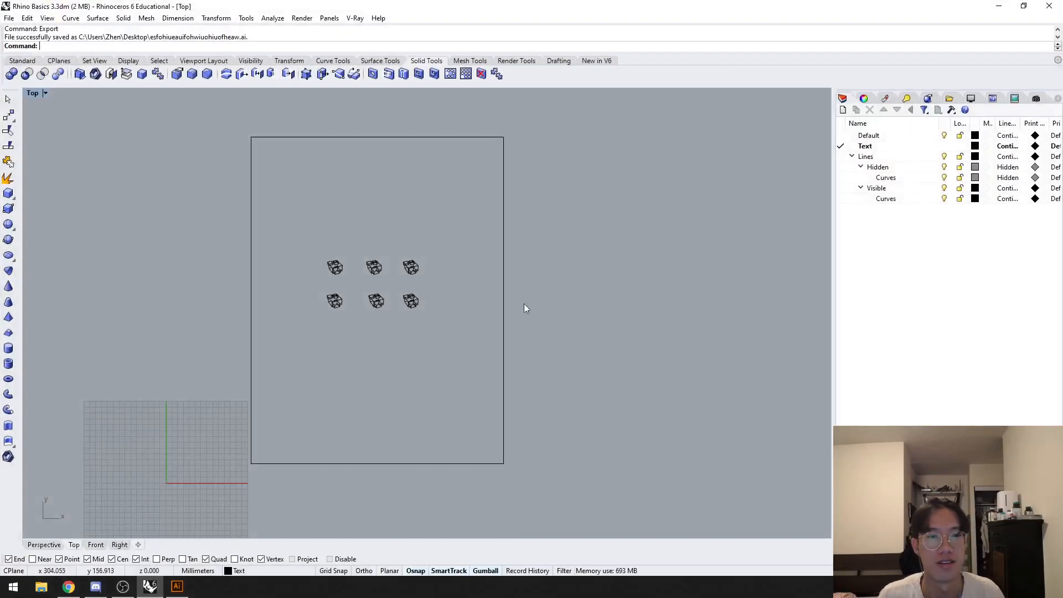
right_click_drag(408, 395, 589, 274)
scroll(588, 275, "down", 4)
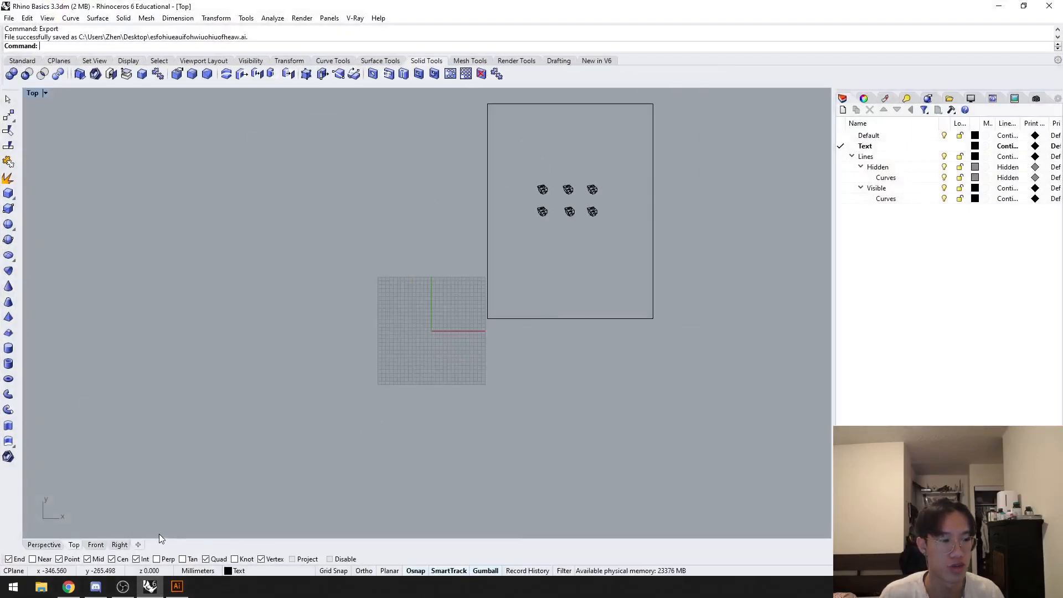
Step: Create a MeshOutline of all the solids as seen in the Perspective view
left_click(44, 545)
left_click_drag(540, 403, 146, 133)
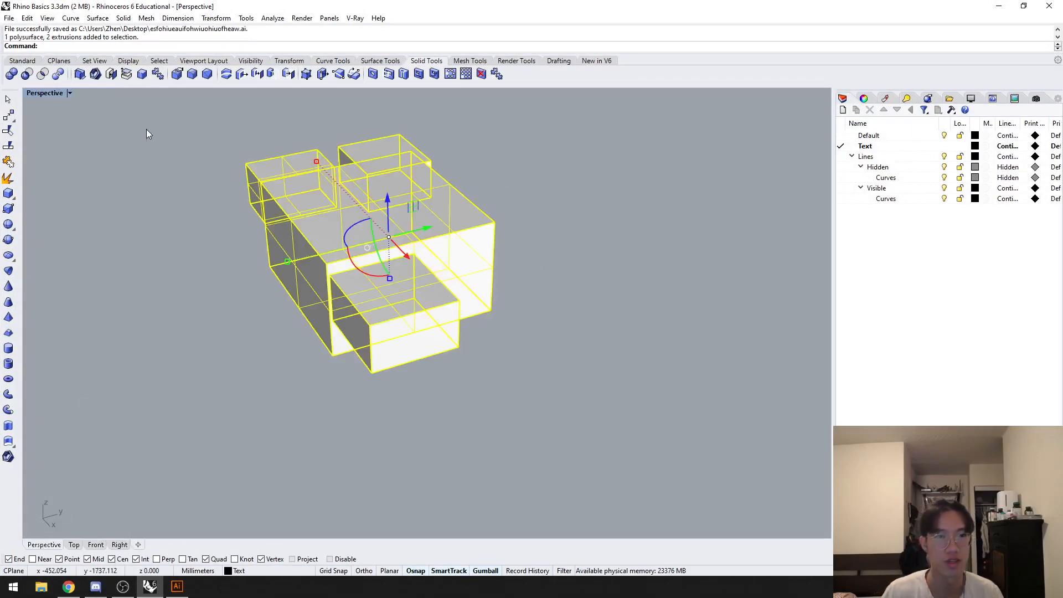
type("MeshOutline")
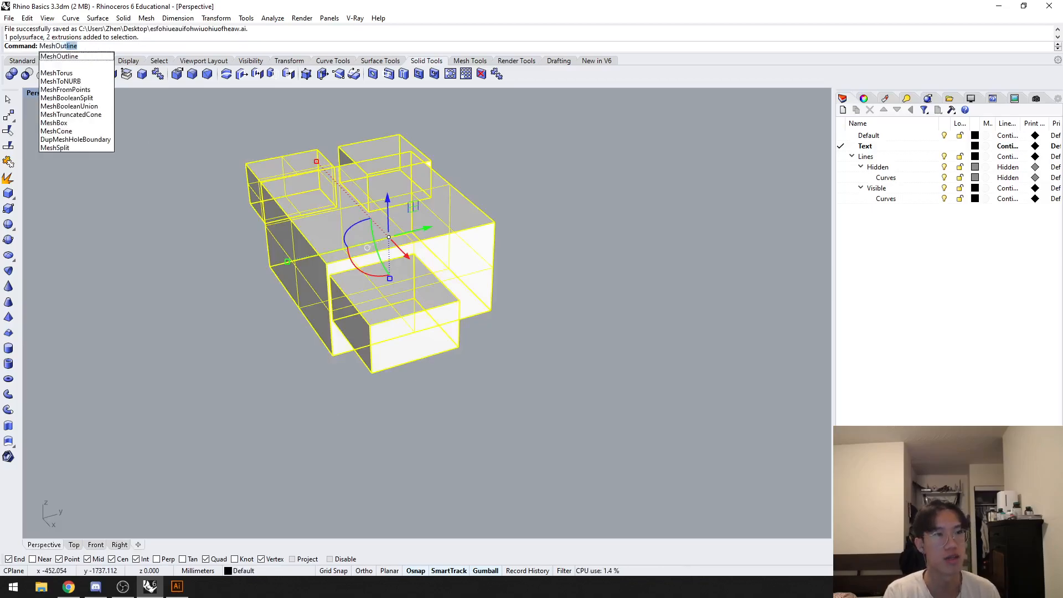
key("Return")
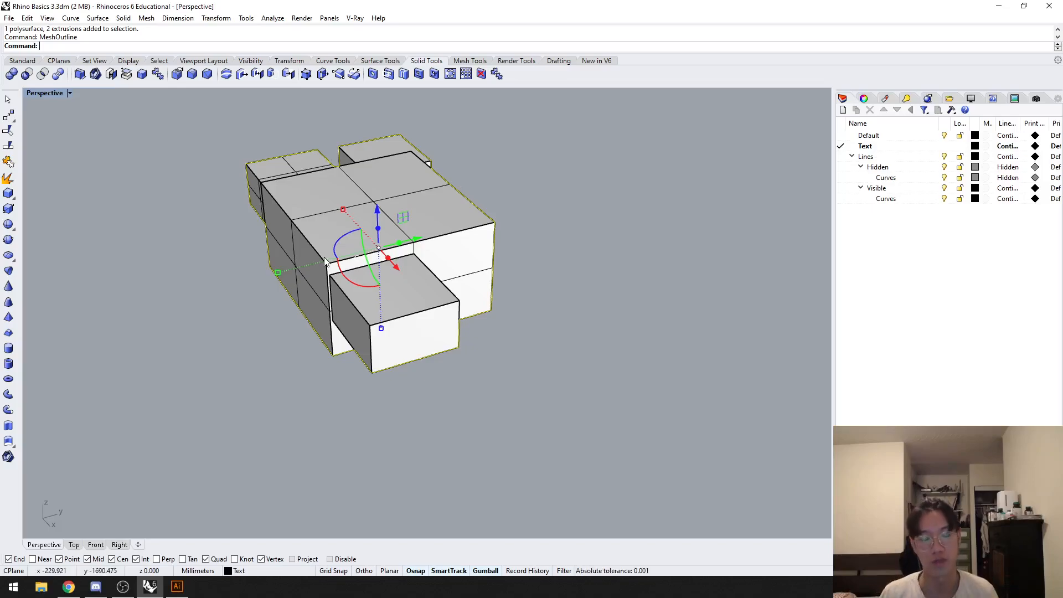
Step: Make a 2D drawing of the mesh outline from the Perspective view using the layer name Outline
type("Make2D")
key("Return")
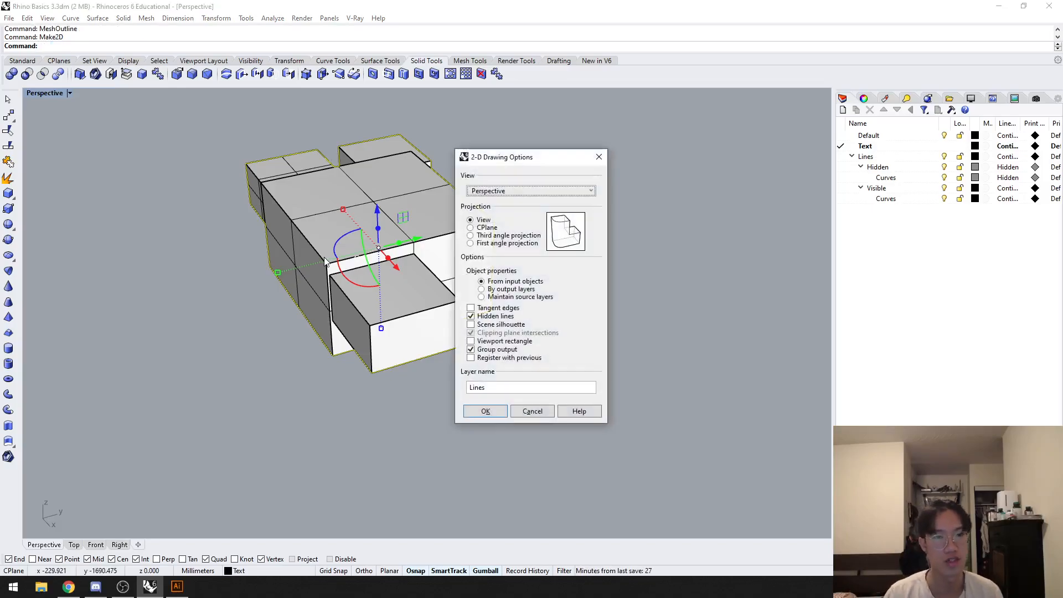
left_click_drag(490, 387, 437, 387)
type("Outline")
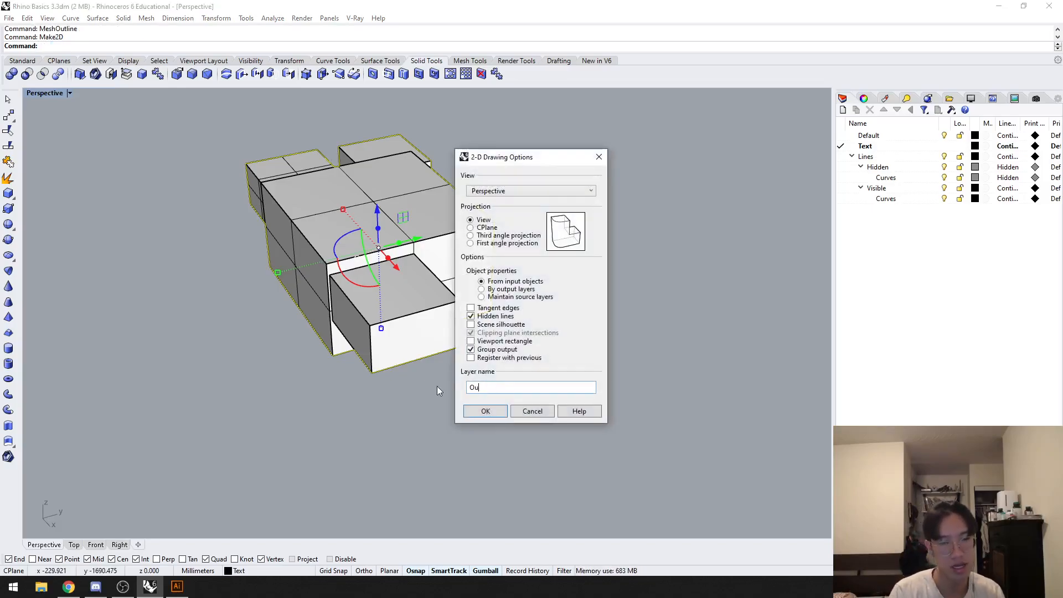
key("Return")
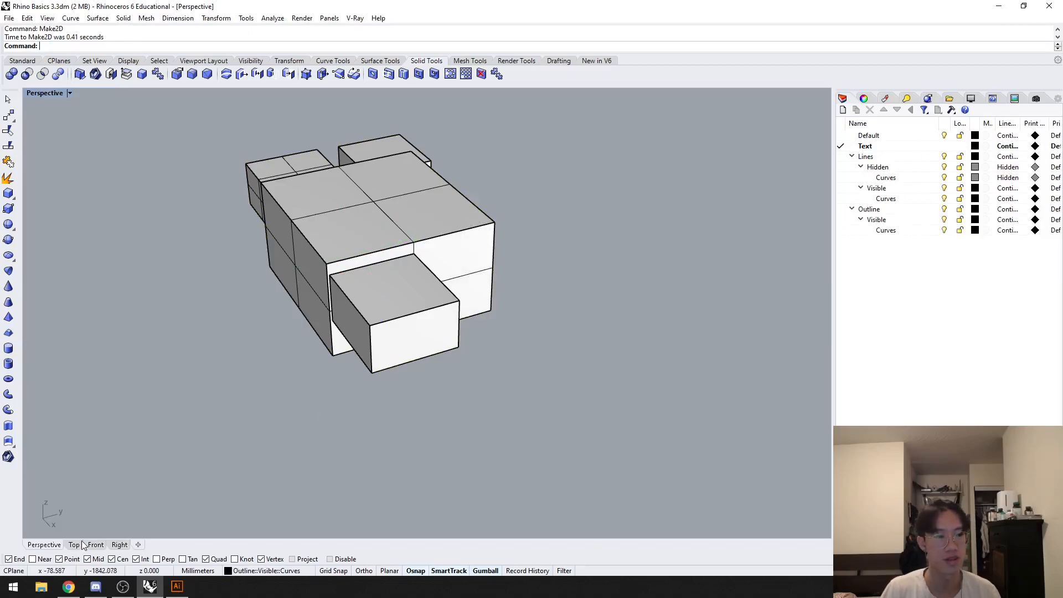
Step: Delete the six small line drawings in the Top view, keeping the large outline curve
left_click(78, 544)
scroll(570, 236, "up", 6)
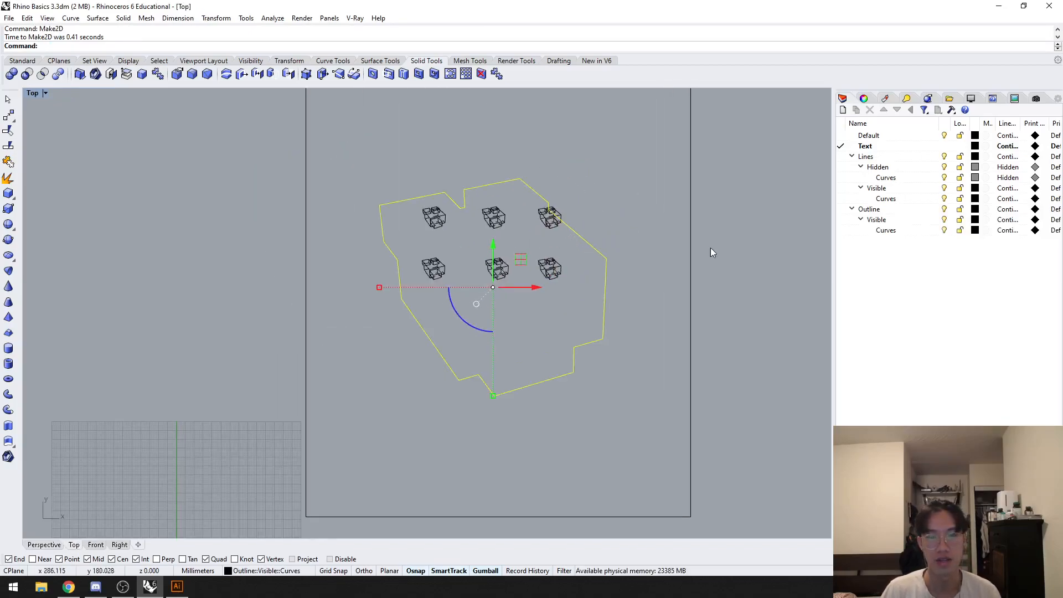
left_click_drag(572, 297, 423, 243)
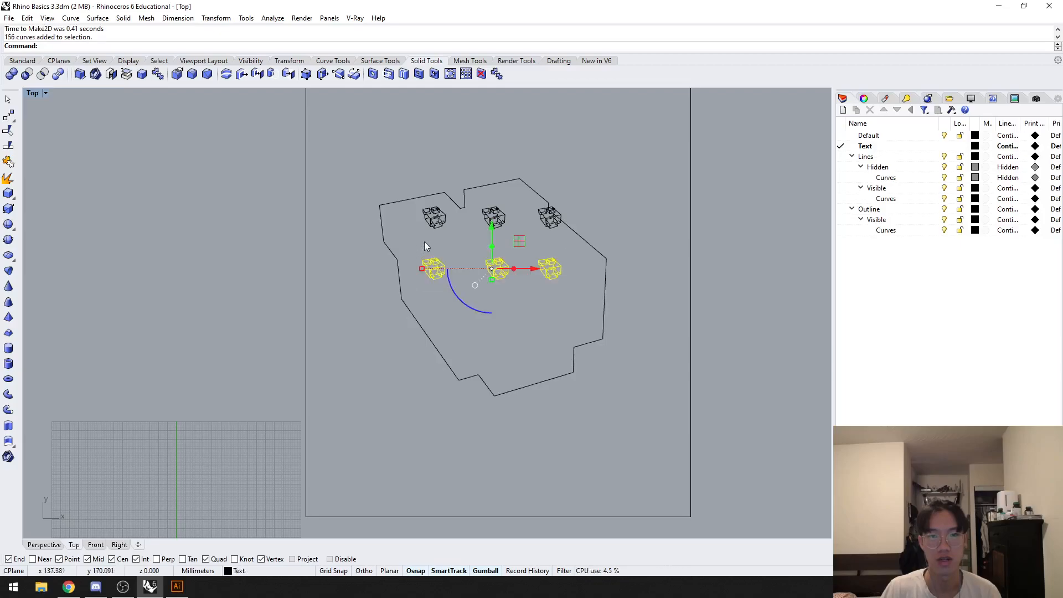
scroll(562, 237, "up", 5)
left_click_drag(665, 261, 336, 183)
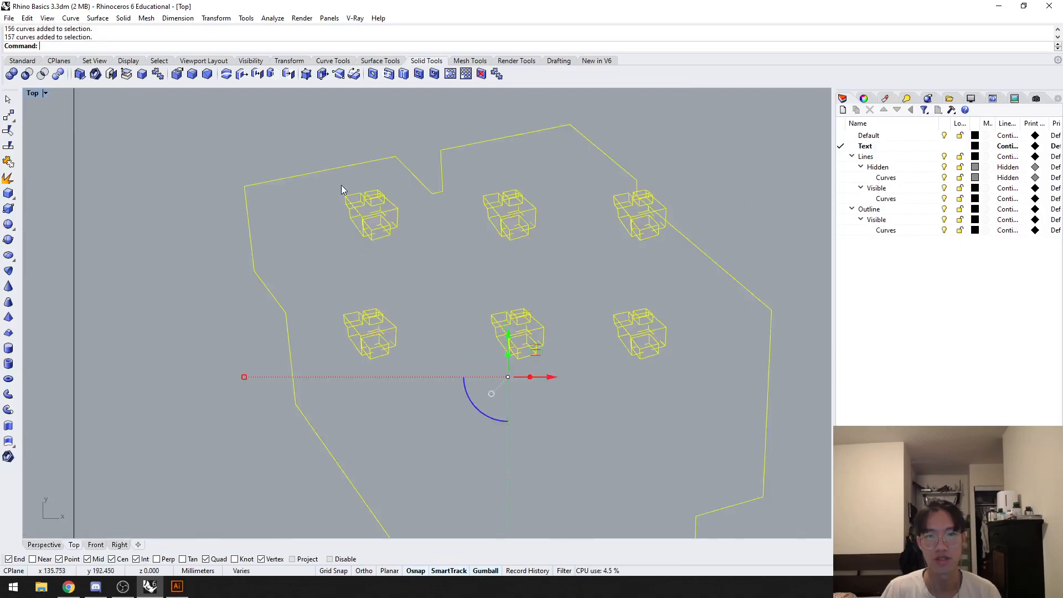
left_click(693, 233, "ctrl")
key("Delete")
Step: Make a 2D drawing of all the solids from the Perspective view, with hidden lines, using the layer name Lines
left_click(44, 544)
left_click_drag(537, 442, 127, 135)
type("Make2D")
key("Return")
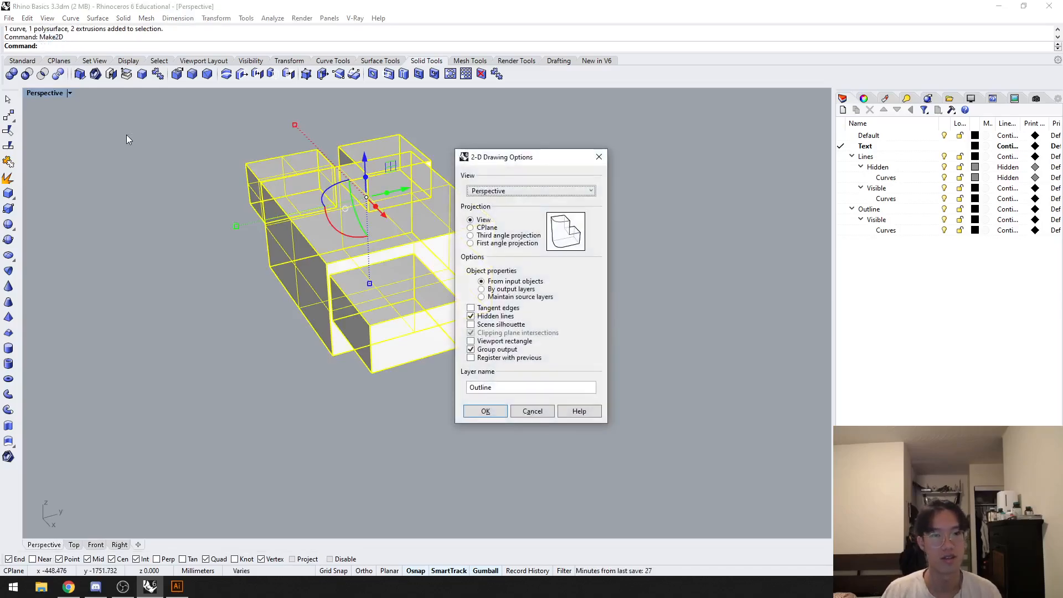
left_click(506, 387)
key("ctrl+a")
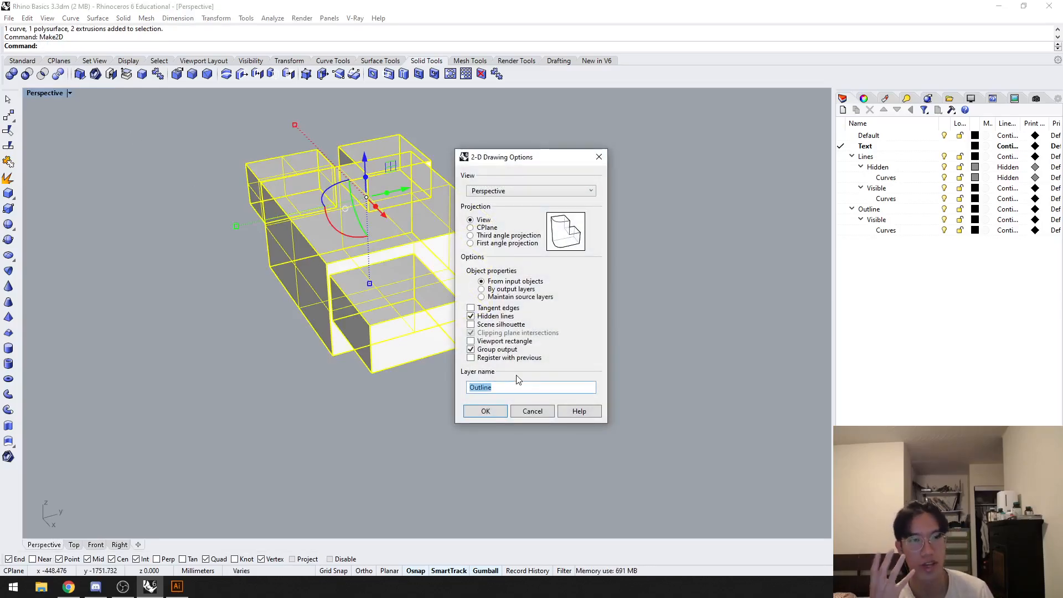
type("Lines")
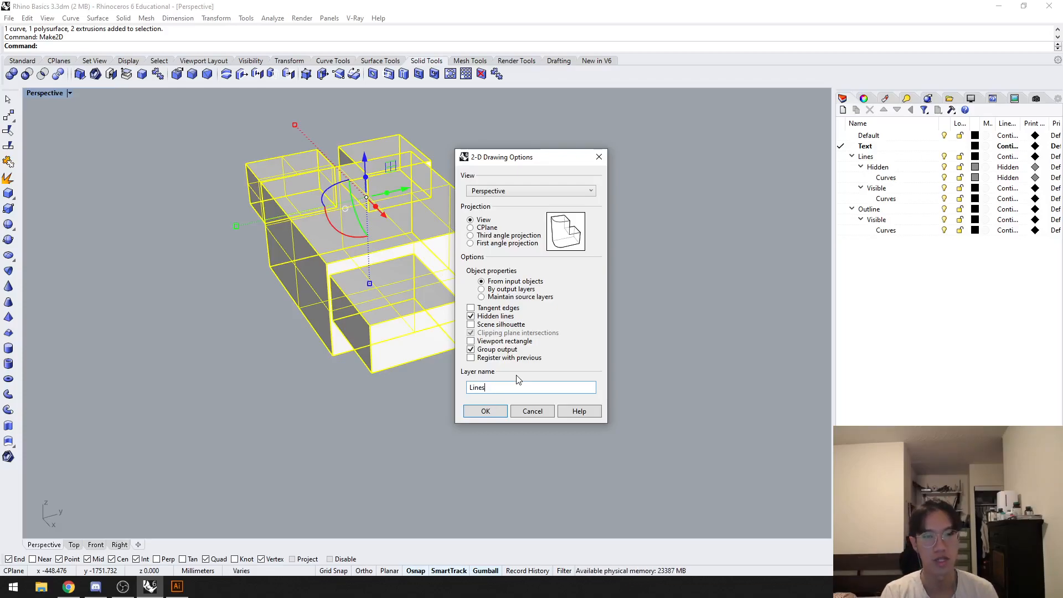
left_click(484, 411)
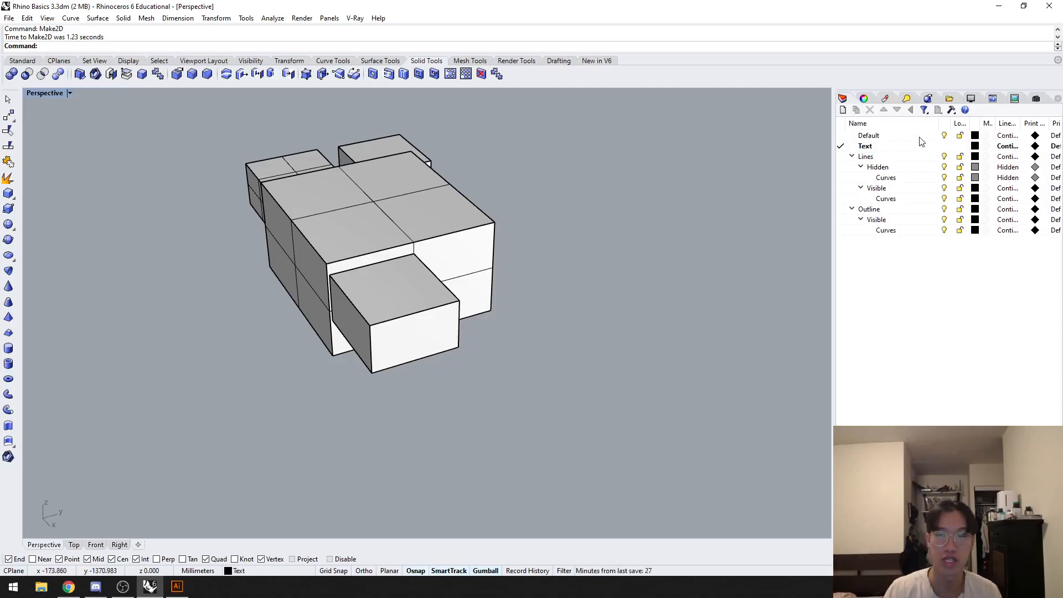
Step: Save the current Perspective viewport as a named view called Perspective
left_click(1035, 99)
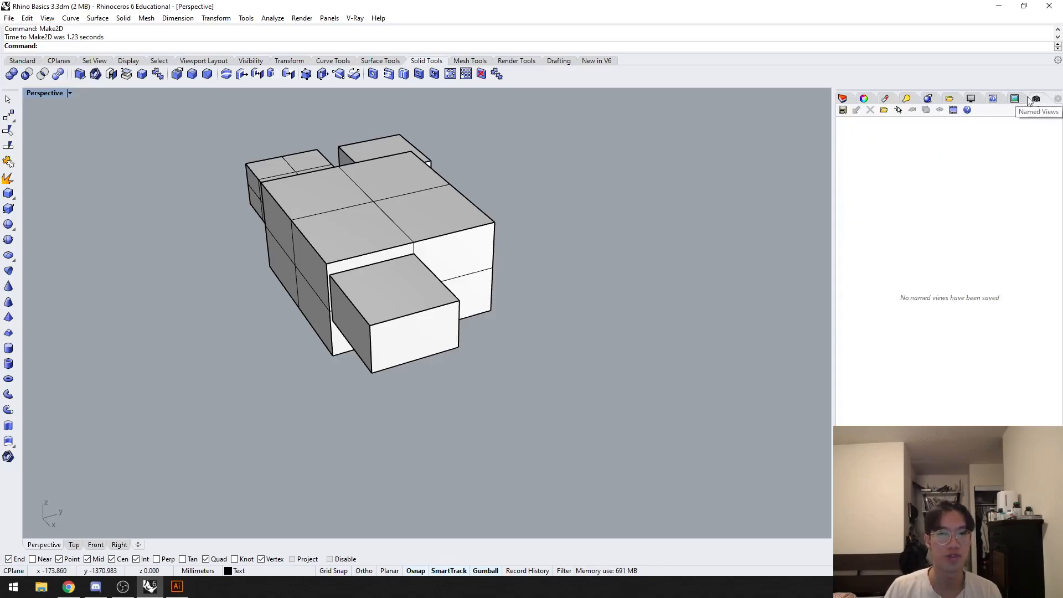
left_click(329, 18)
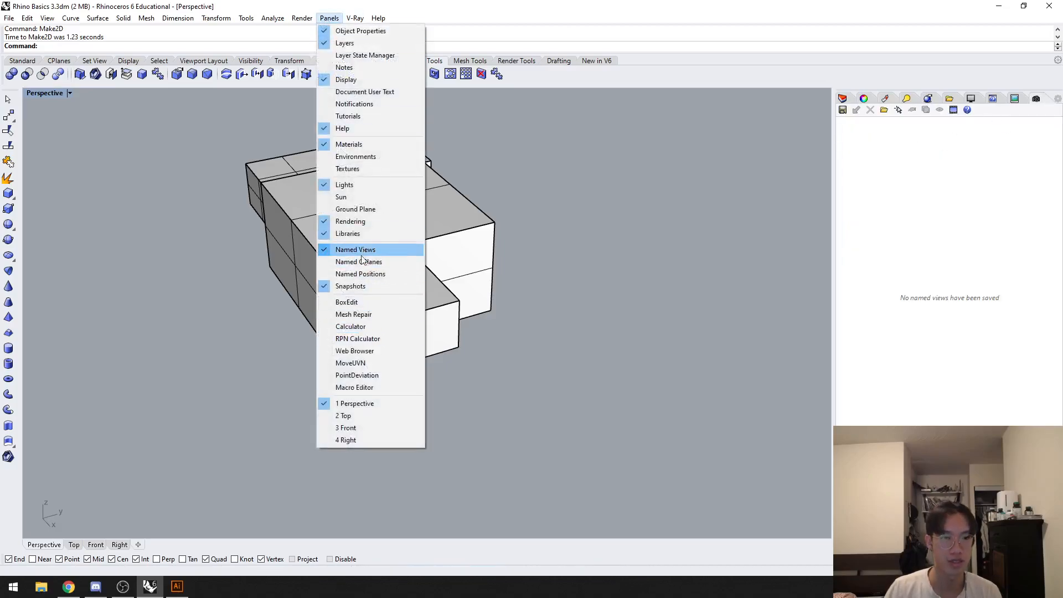
left_click(852, 131)
left_click(844, 111)
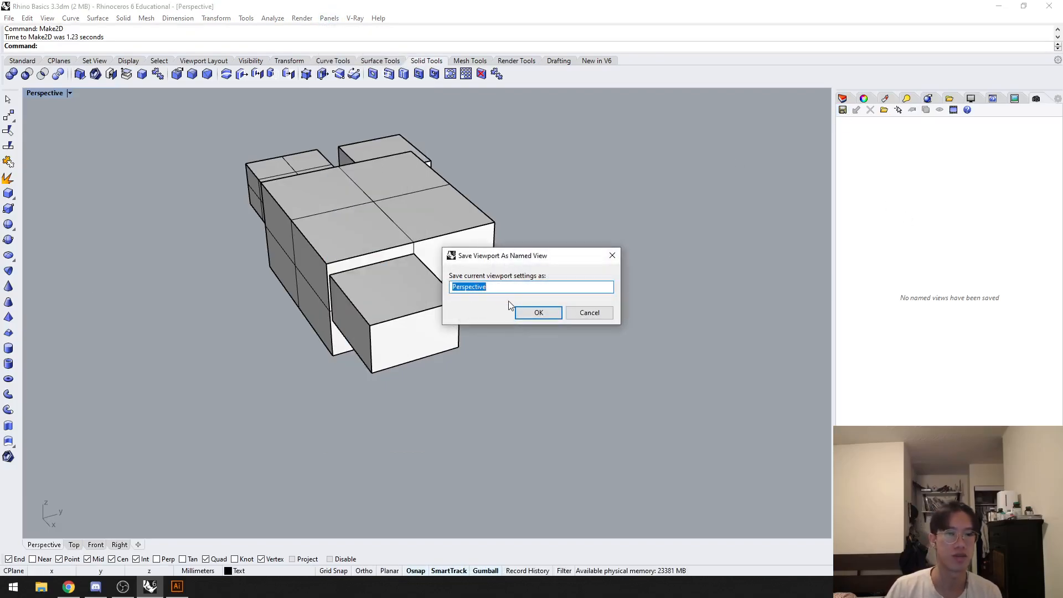
left_click(540, 313)
Step: Examine the outline curve against the solids from other angles and restore the saved Perspective named view
right_click_drag(499, 348, 391, 342)
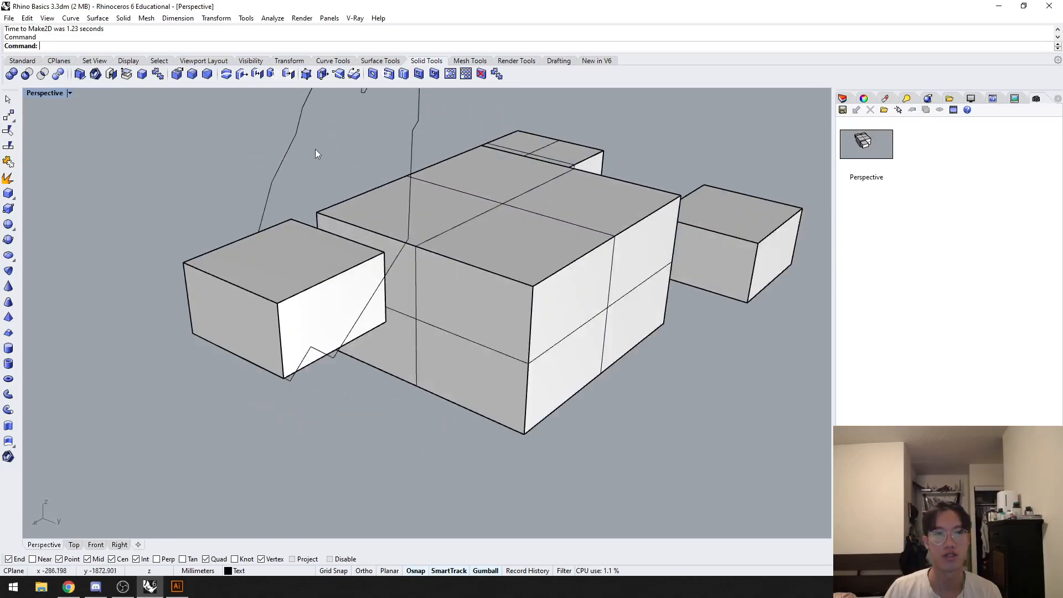
left_click_drag(314, 153, 229, 194)
right_click_drag(205, 199, 217, 202)
left_click_drag(317, 161, 239, 120)
right_click_drag(166, 180, 293, 220)
scroll(275, 200, "down", 4)
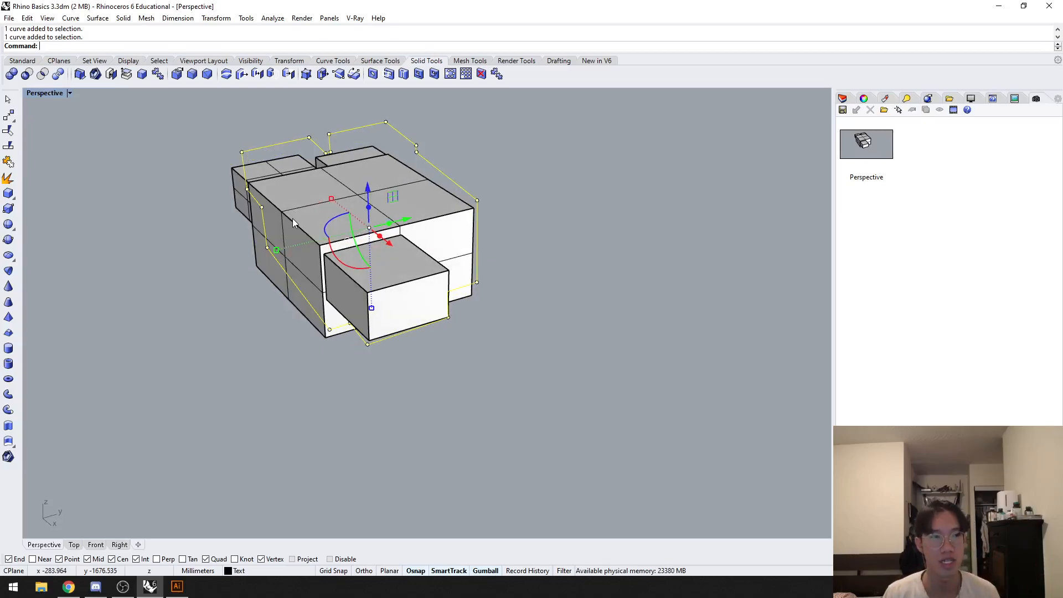
right_click_drag(226, 264, 294, 256)
left_click(591, 262)
right_click_drag(592, 266, 427, 301)
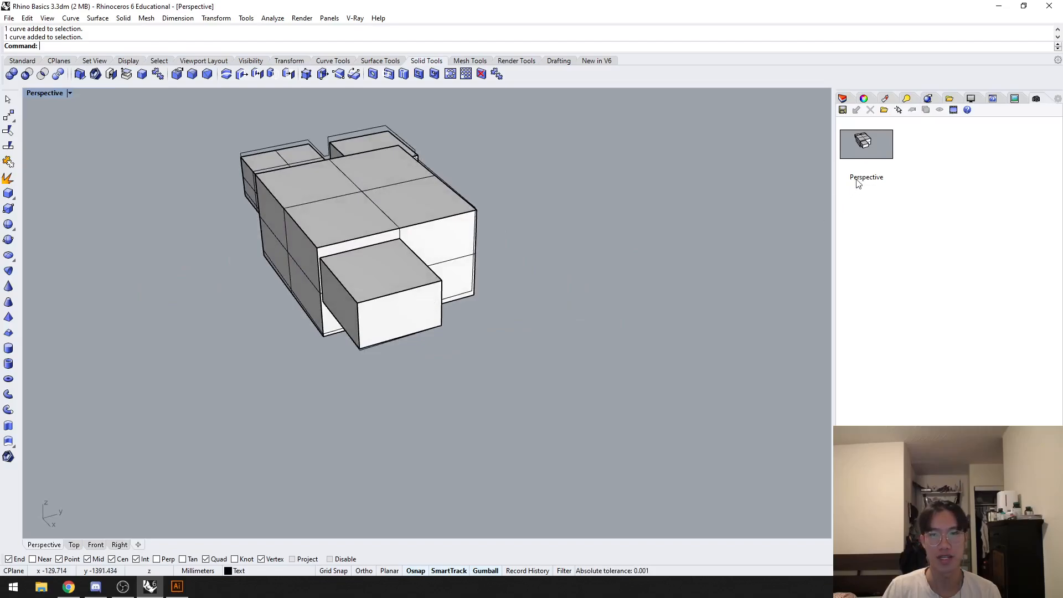
double_click(867, 145)
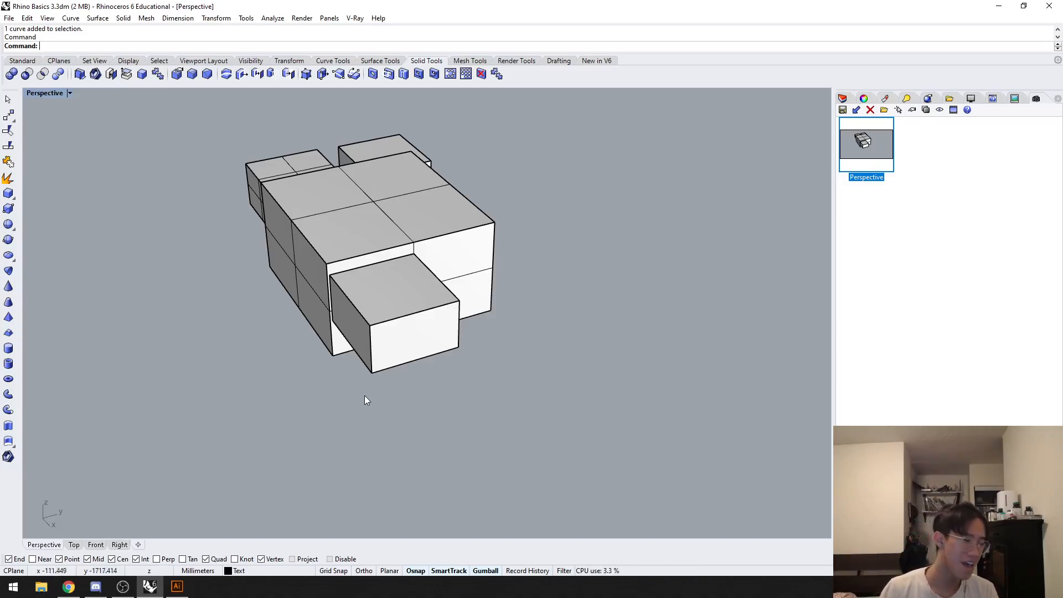
Step: Show the whole new drawing in the Top view and check which objects lie on the Outline layer's sublayers
left_click(72, 545)
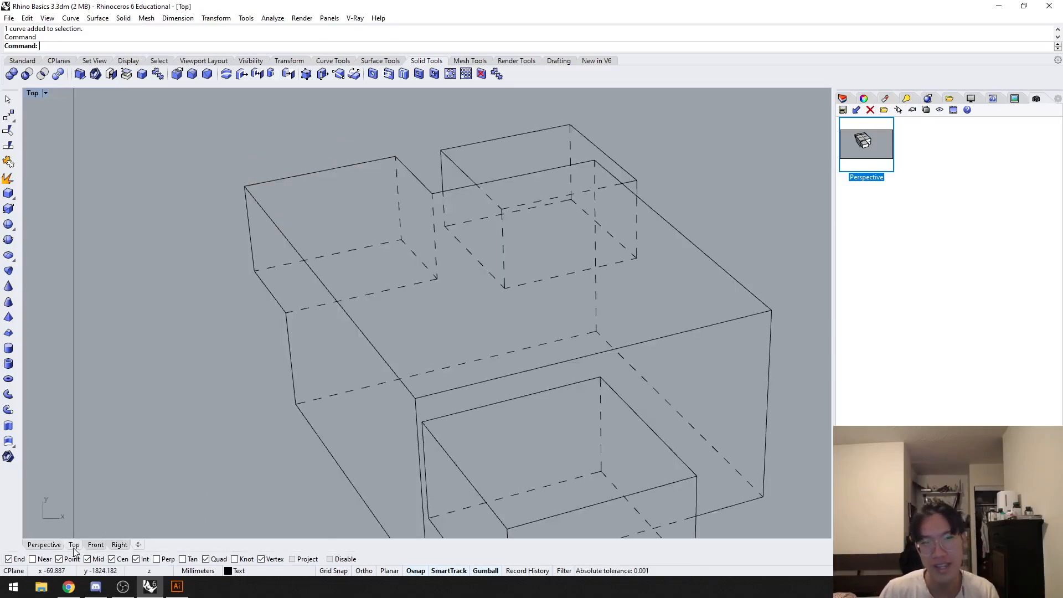
scroll(254, 432, "down", 3)
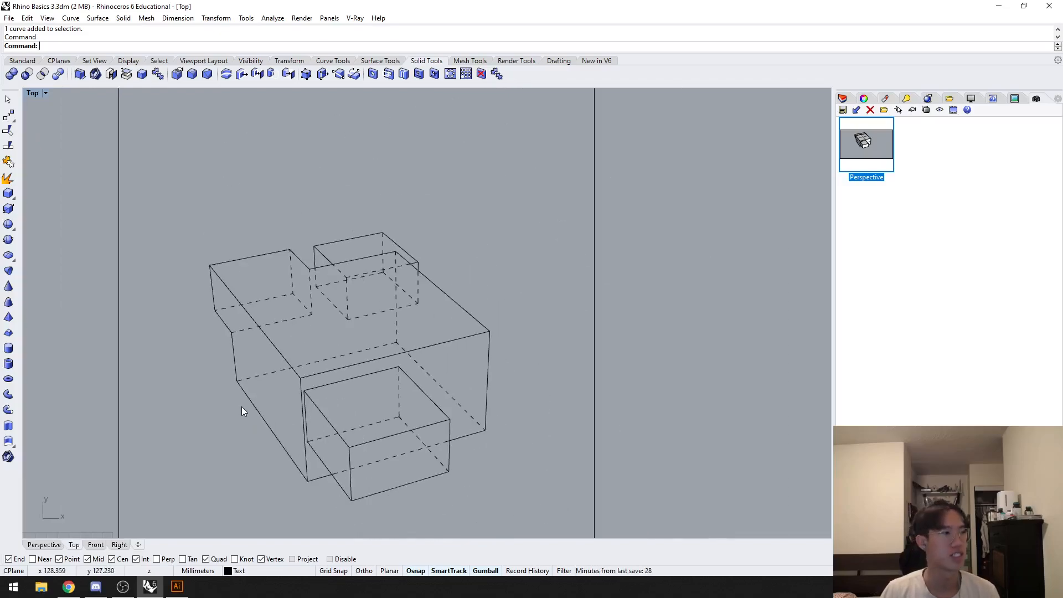
left_click(843, 98)
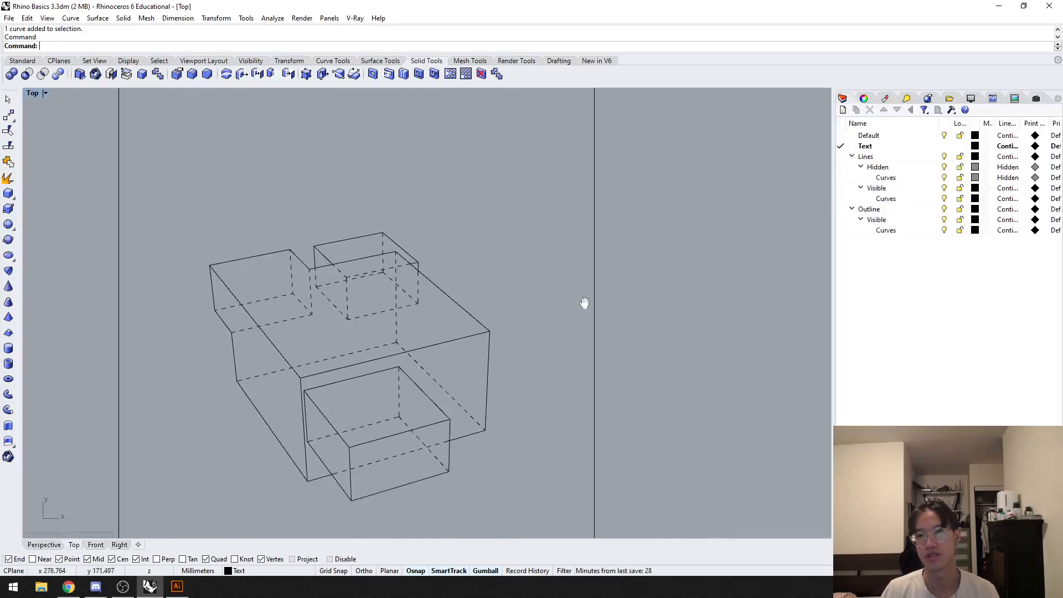
scroll(581, 285, "down", 2)
left_click(892, 208)
right_click(888, 209)
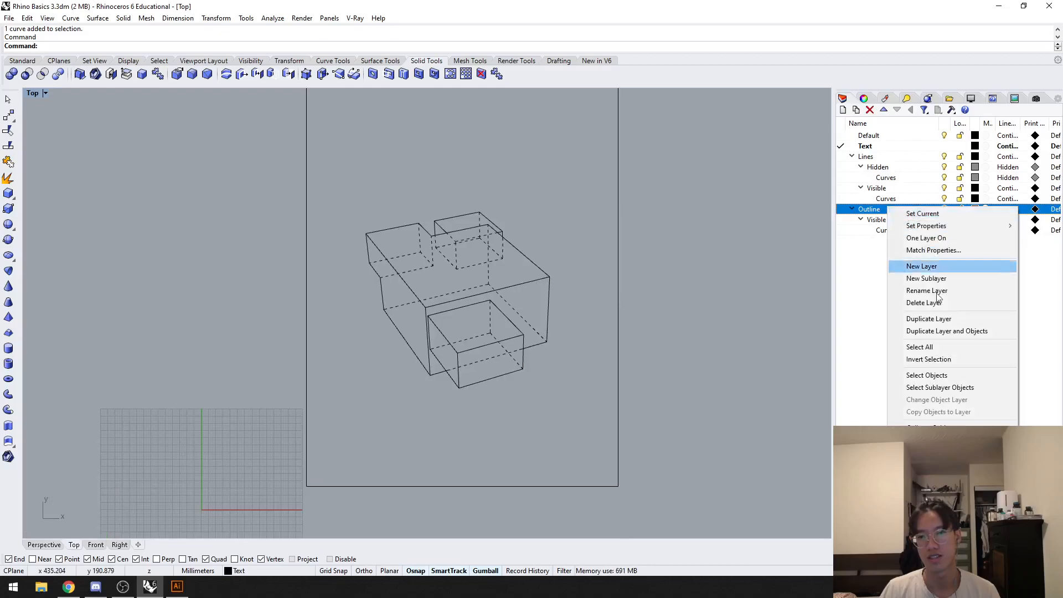
left_click(939, 389)
left_click(563, 300)
Step: Export the page rectangle and the drawing to the Desktop as the Adobe Illustrator file slkjlkalwoi PARET 2
scroll(577, 392, "down", 1)
left_click_drag(688, 397, 264, 245)
type("export")
key("Return")
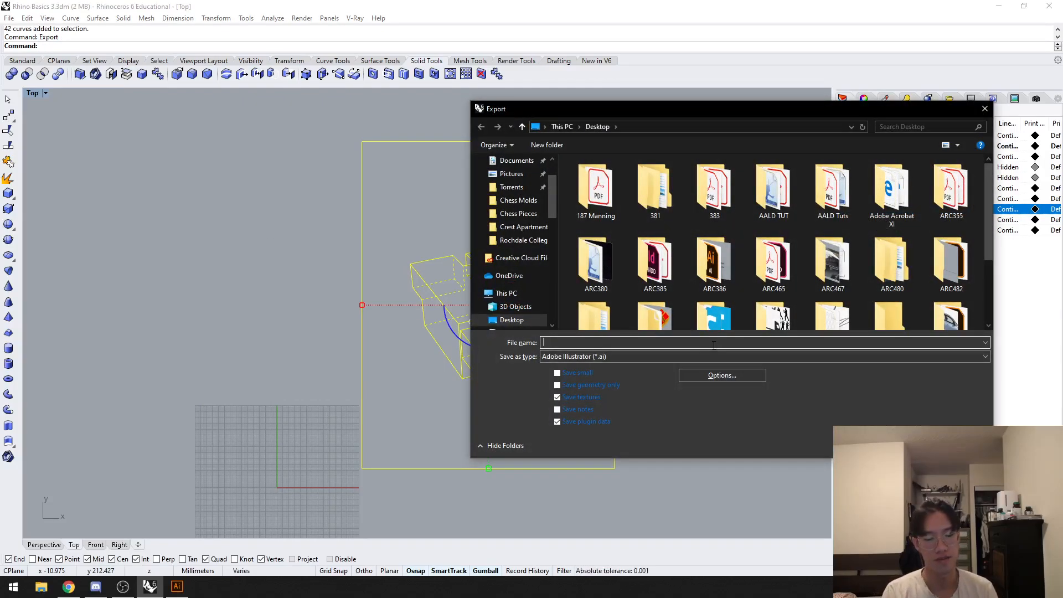
type("PARET 2")
key("Return")
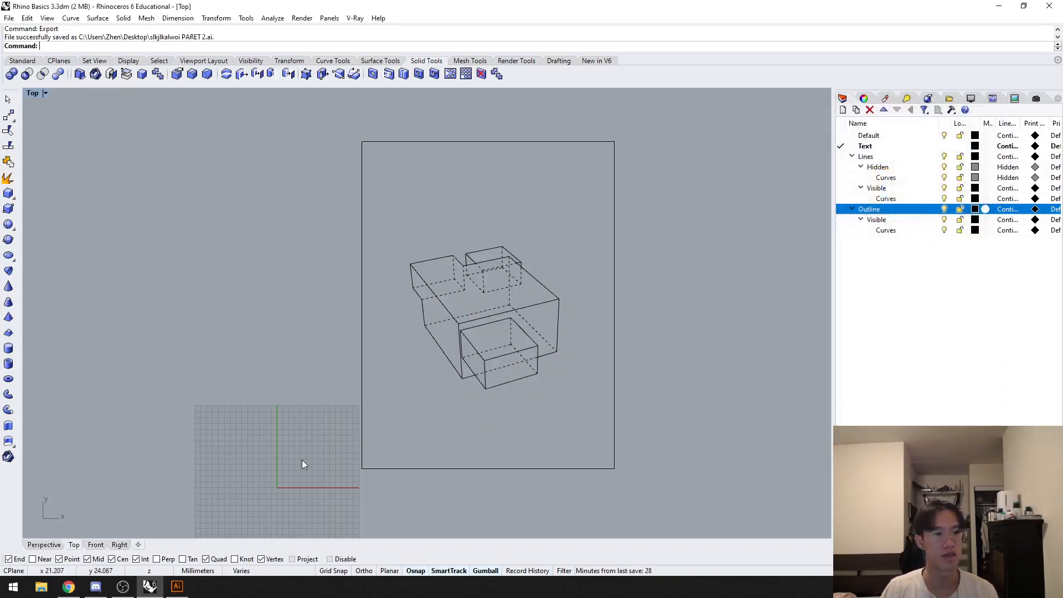
Step: Open the exported slkjlkalwoi PARET 2.ai in Illustrator and close the earlier document without saving its changes
key("super+d")
left_click_drag(148, 244, 263, 254)
left_click(270, 44)
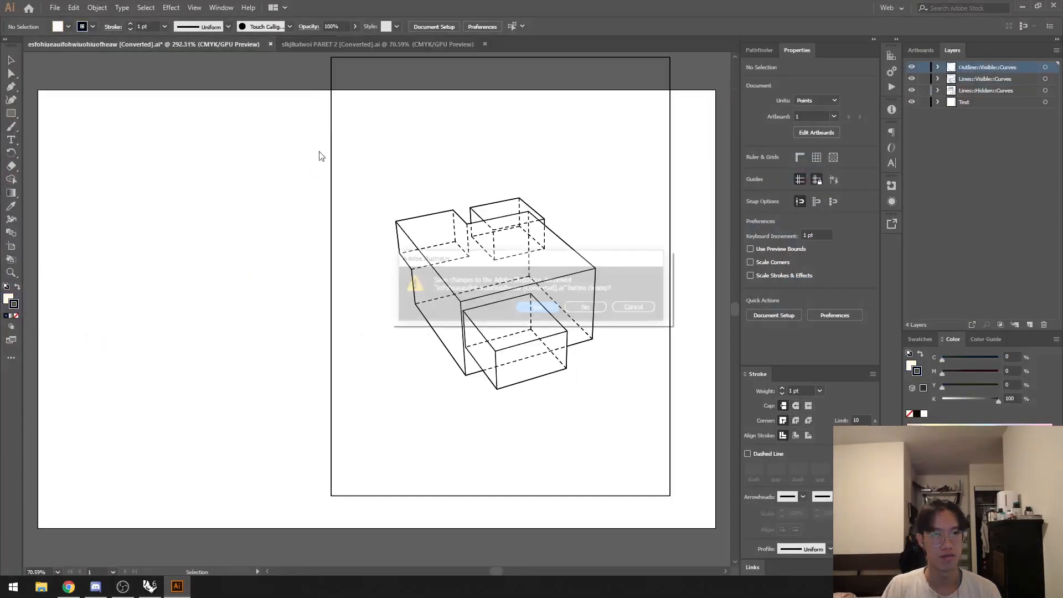
left_click(581, 306)
Step: Set the artboard to portrait orientation with the Letter preset
scroll(284, 320, "down", 2, "alt")
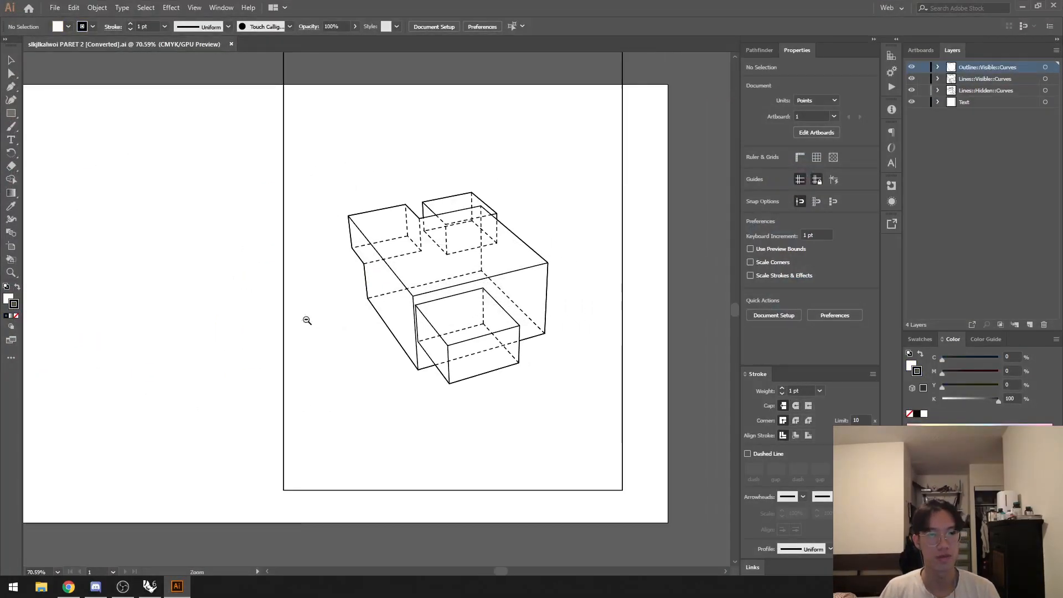
left_click(11, 246)
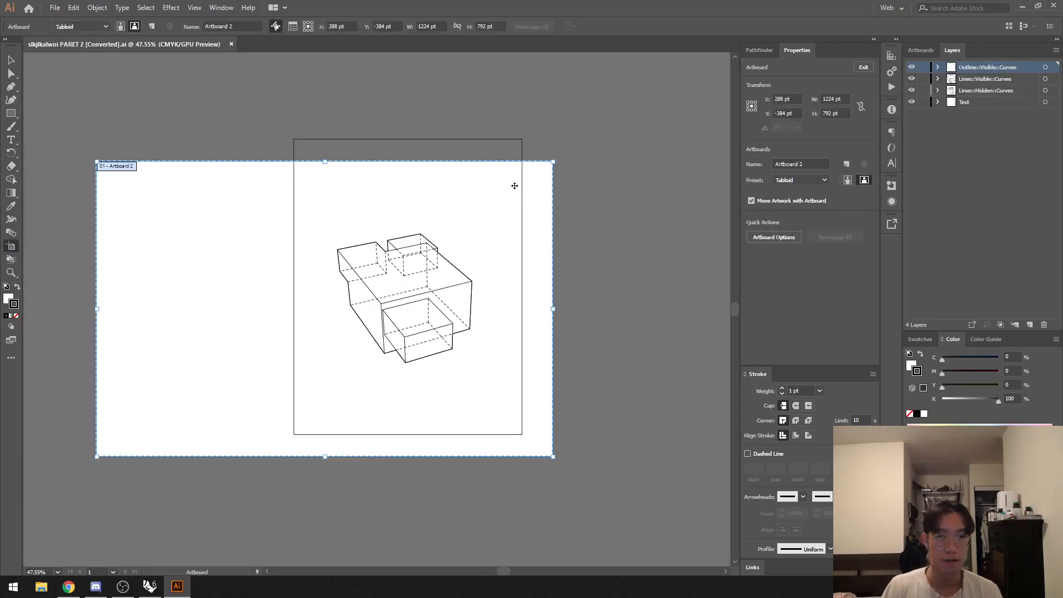
left_click(848, 180)
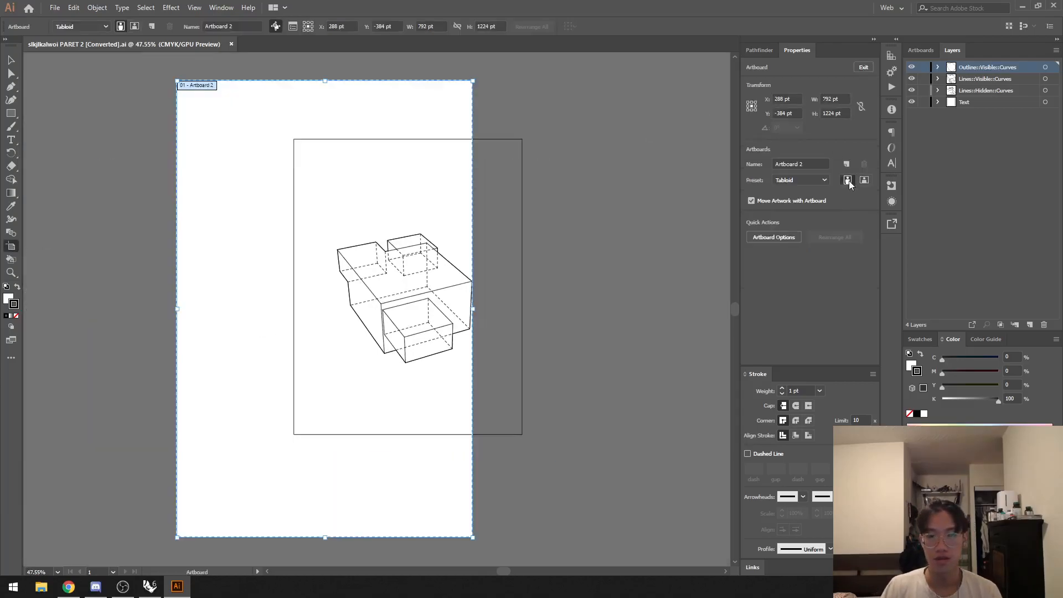
left_click(815, 180)
scroll(837, 271, "down", 3)
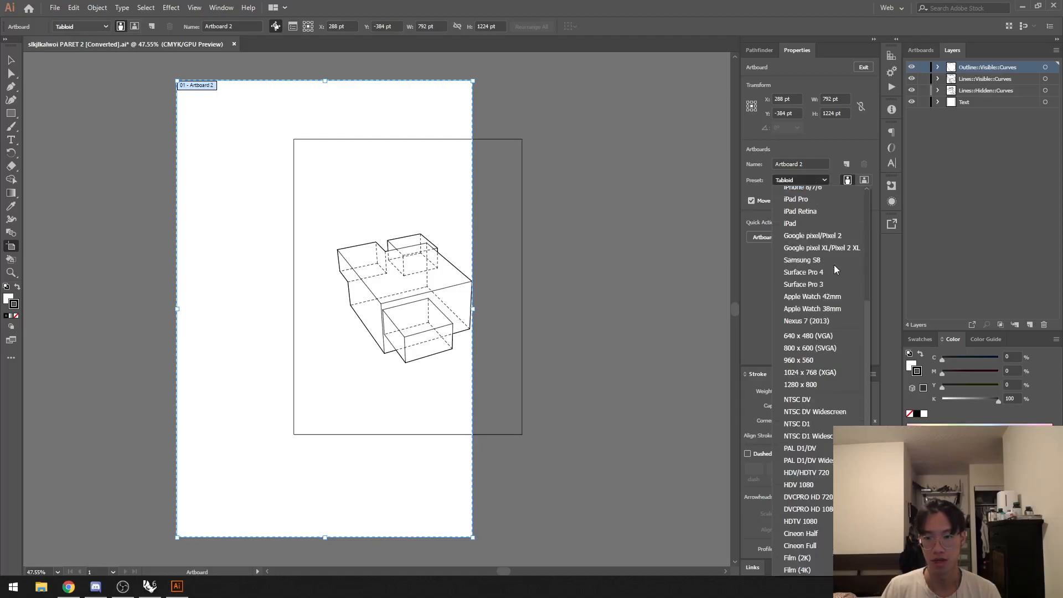
scroll(814, 488, "up", 5)
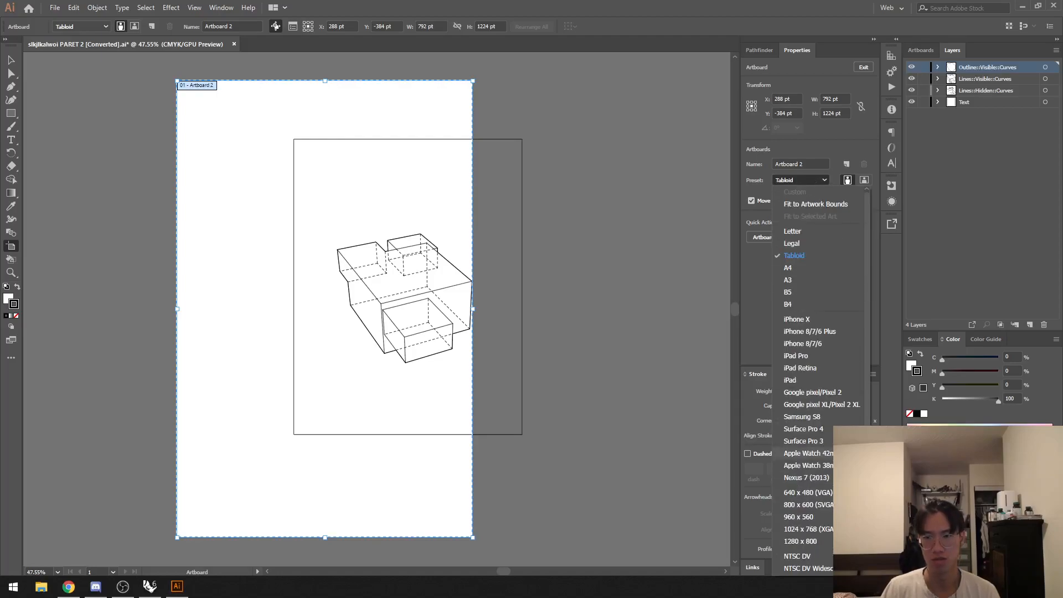
left_click(797, 231)
Step: Move the artboard and all the artwork so that the page rectangle lines up with the artboard's edges
left_click_drag(368, 199, 430, 183)
key("Escape")
key("ctrl+a")
left_click_drag(355, 380, 271, 403)
left_click_drag(262, 135, 558, 173, "ctrl")
left_click_drag(339, 227, 339, 226)
left_click_drag(469, 251, 337, 398, "ctrl")
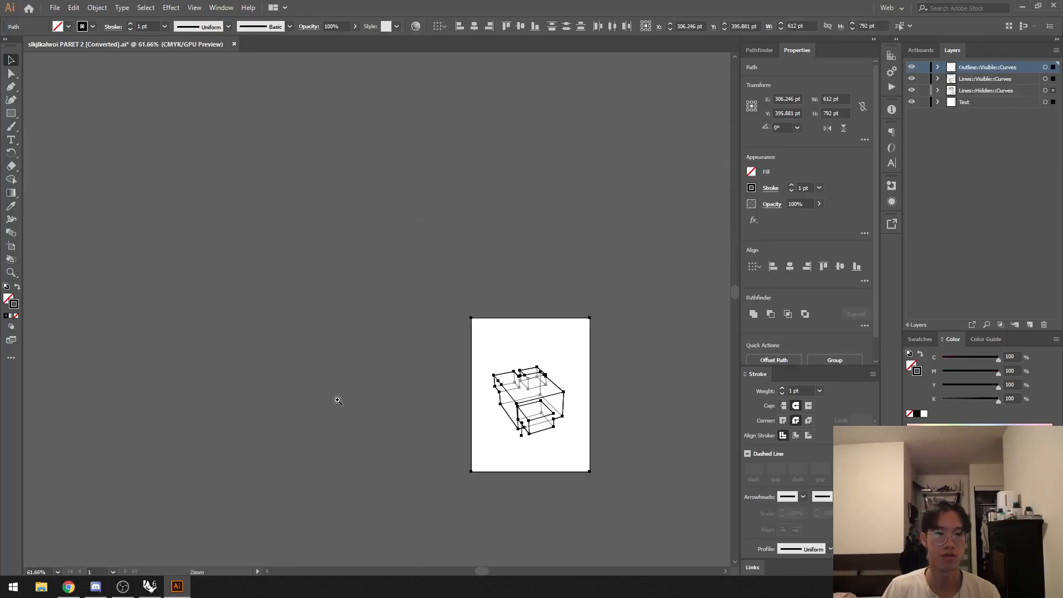
left_click(631, 318)
Step: Delete the page rectangle around the artboard and the stray vertical line at the drawing's lower front corner
left_click_drag(556, 352, 648, 344, "ctrl")
left_click_drag(612, 443, 602, 383)
left_click(542, 328)
key("Delete")
left_click_drag(412, 357, 565, 329, "ctrl")
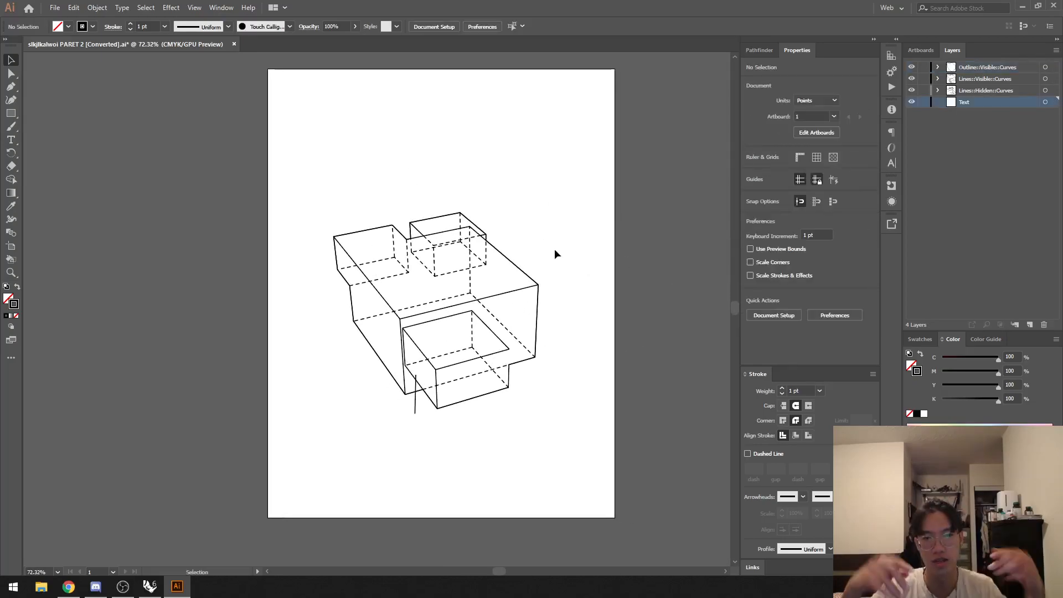
left_click(415, 407)
key("Delete")
left_click_drag(490, 434, 605, 350, "ctrl")
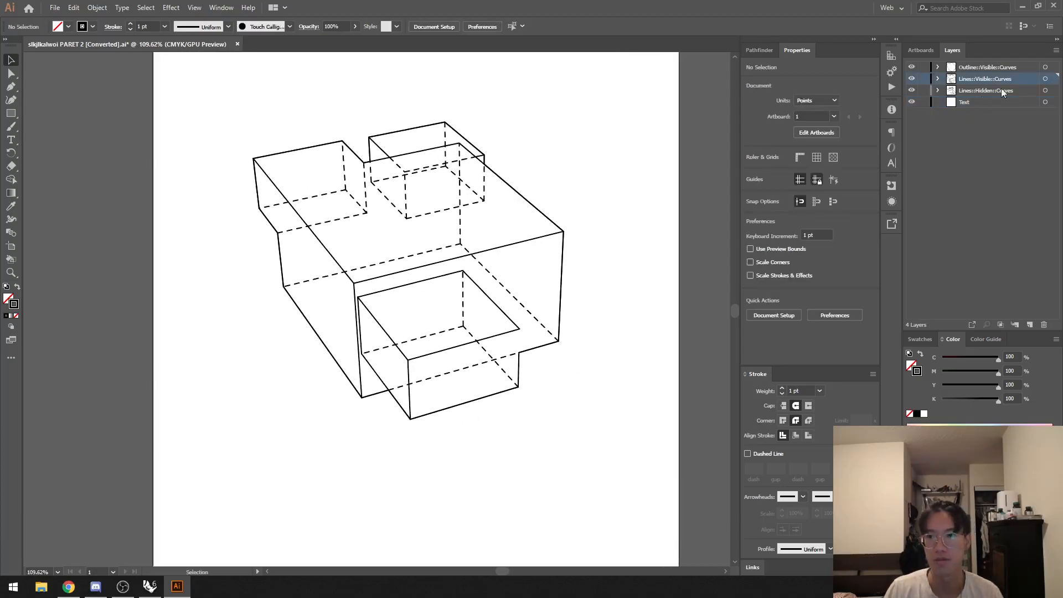
Step: Hide the Lines::Hidden::Curves layer to view only the visible linework, and show the layer again
left_click(1046, 91)
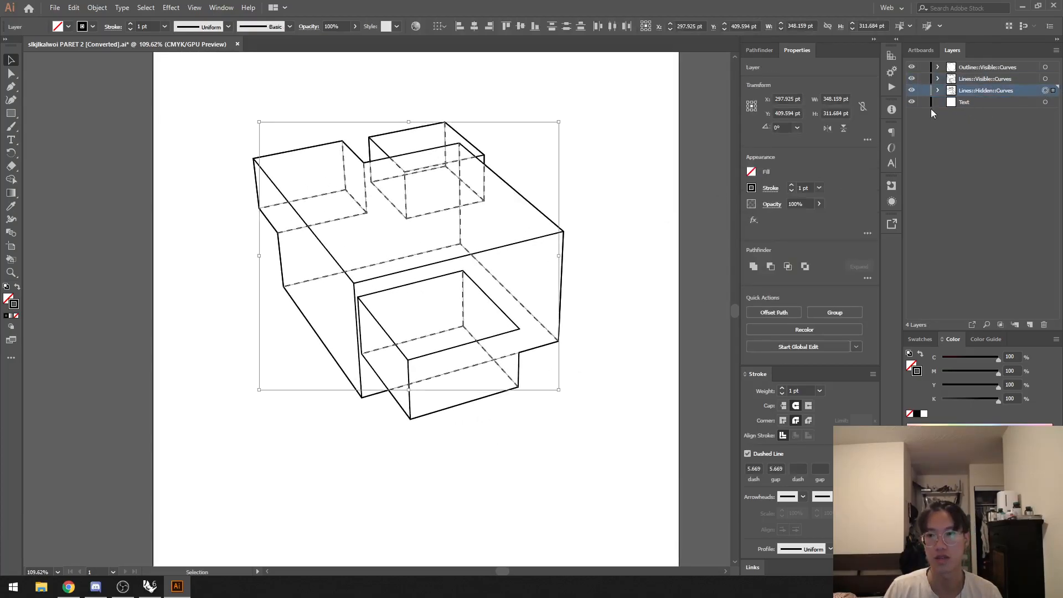
left_click(911, 90)
scroll(620, 206, "down", 1, "alt")
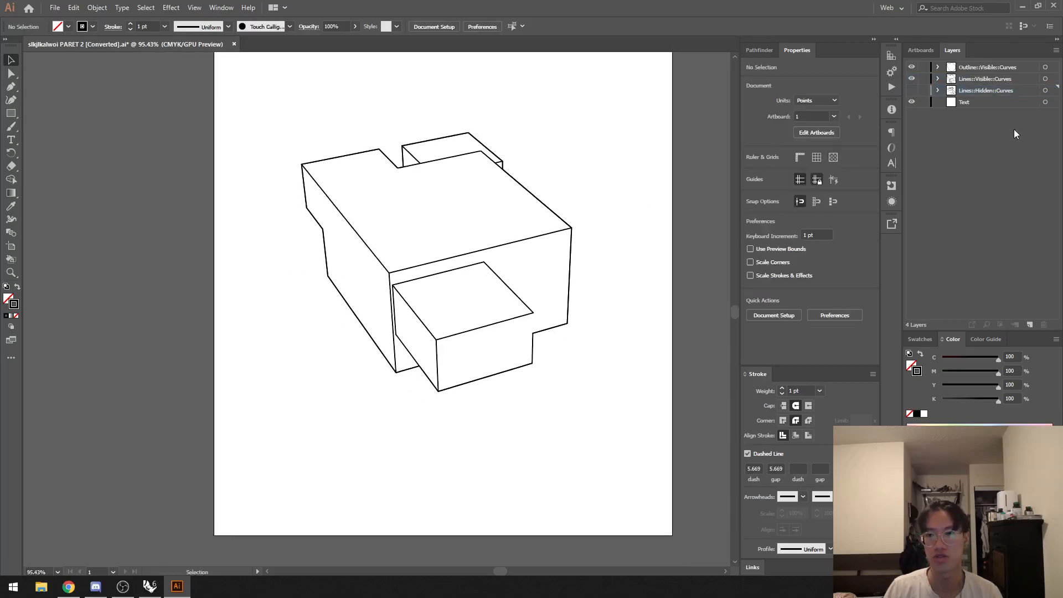
left_click(1046, 67)
left_click(657, 294)
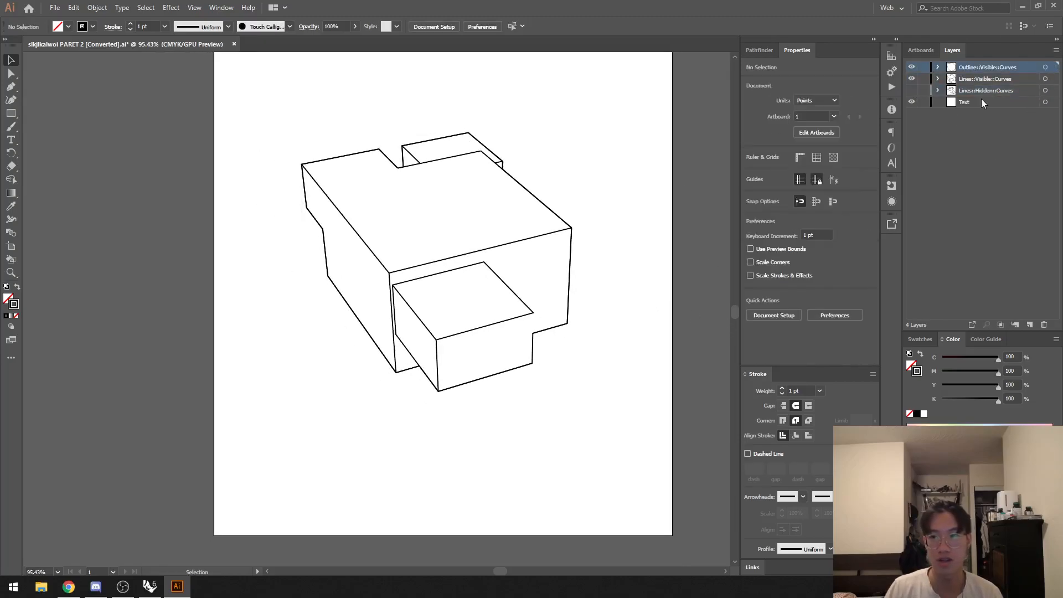
left_click(914, 92)
Step: Set the stroke weight of all curves on the Lines::Visible::Curves and Lines::Hidden::Curves layers to 0.15 pt
left_click(1046, 79)
left_click(1046, 90, "shift")
left_click(761, 390)
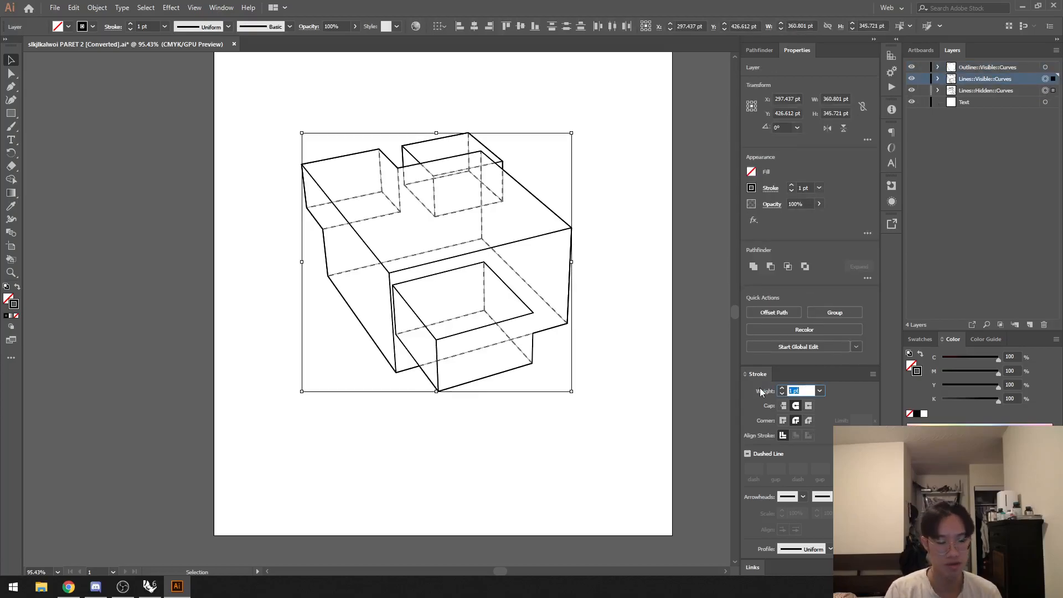
type("0.15")
key("Return")
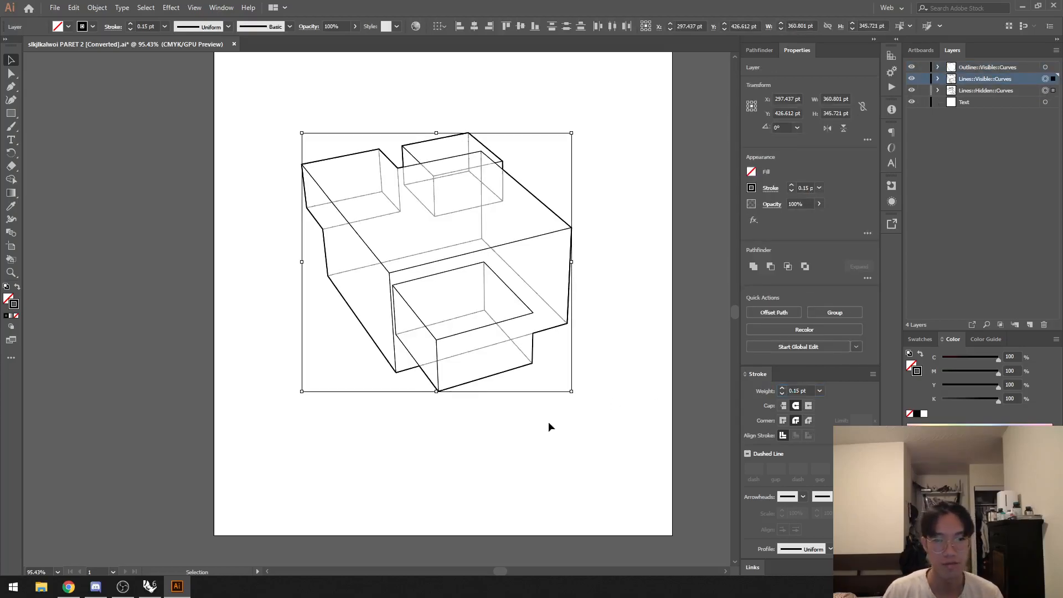
left_click(576, 416)
scroll(487, 354, "up", 2, "alt")
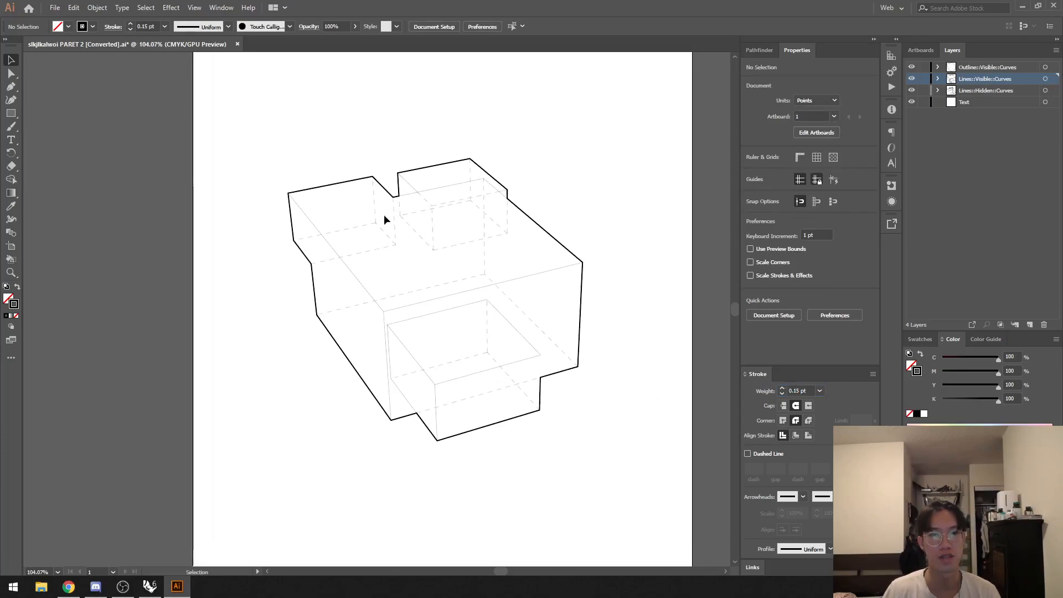
Step: Set the stroke weight of the Outline::Visible::Curves layer's outline to 0.3 pt
scroll(387, 217, "up", 2, "alt")
left_click(1046, 68)
left_click(800, 390)
type("0.3")
key("Return")
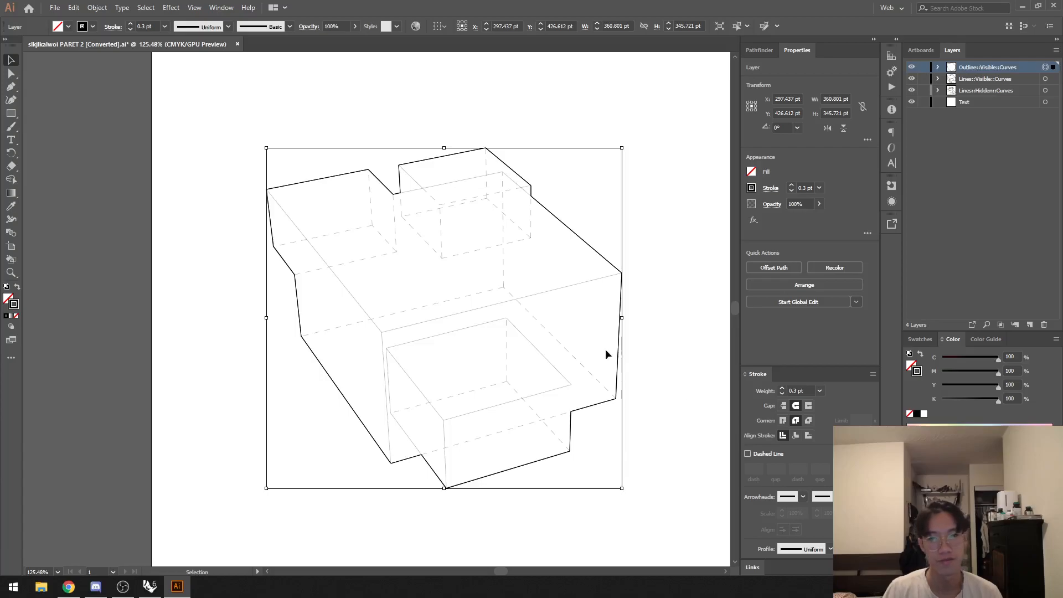
left_click(653, 318)
scroll(653, 318, "up", 3, "alt")
left_click_drag(641, 339, 644, 339)
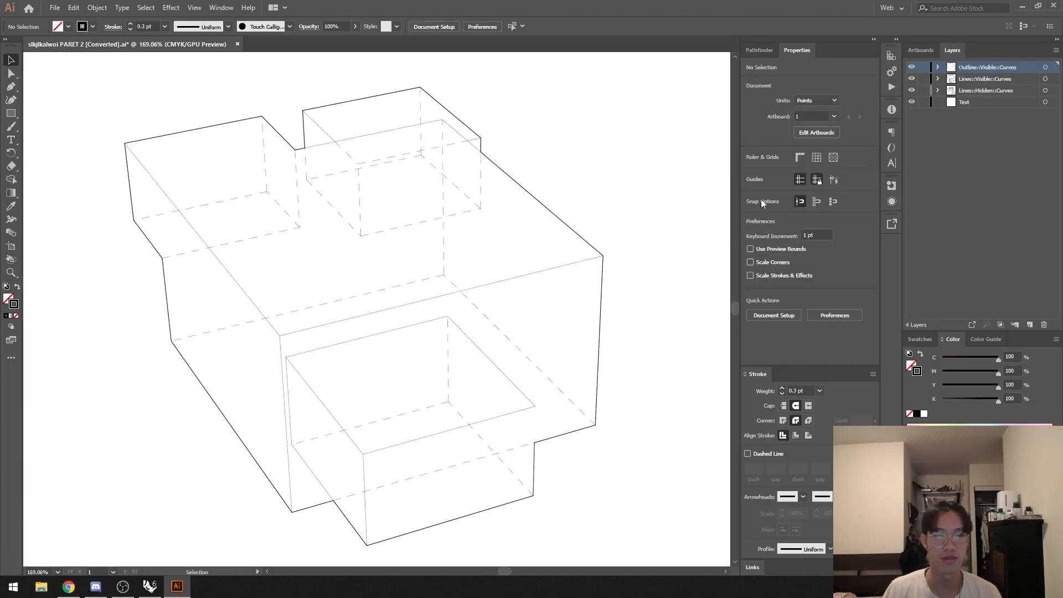
Step: Set the stroke weight of the Outline::Visible::Curves layer's outline to 0.5 pt
left_click(1045, 67)
left_click(800, 390)
key("BackSpace")
type("0.5")
key("Return")
left_click(693, 251)
Step: Set the stroke weight of the curves on the Lines::Visible::Curves layer to 0.3 pt
left_click(1045, 78)
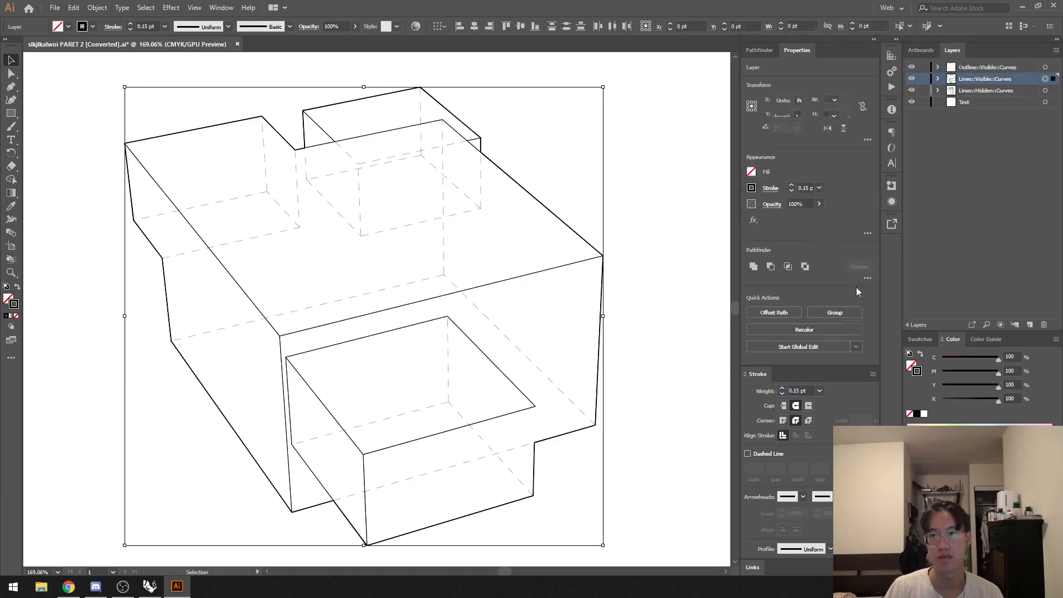
left_click(812, 390)
type("0.3")
key("Return")
left_click(651, 304)
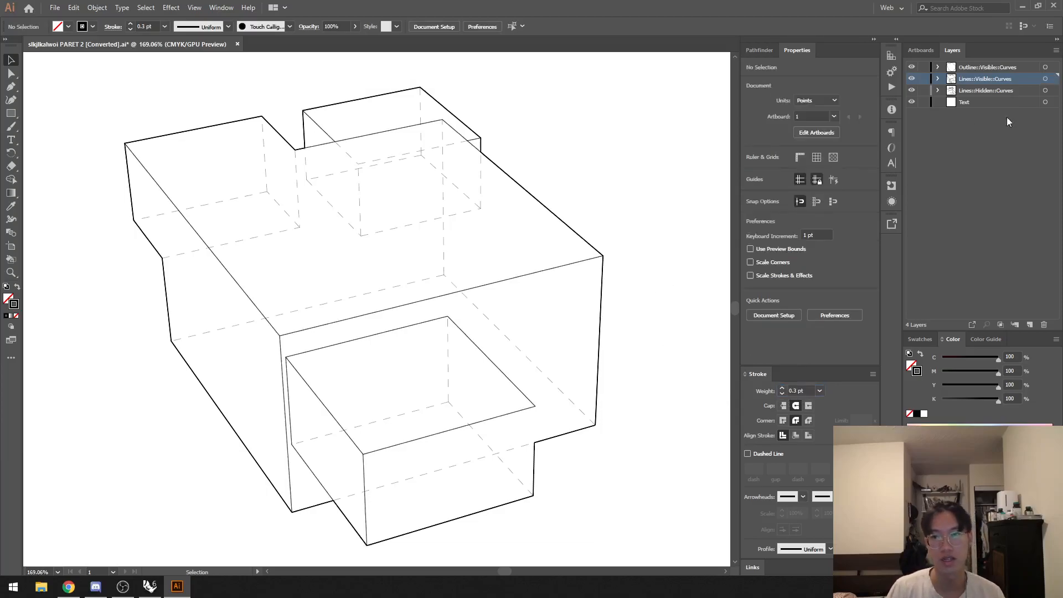
Step: Set the dash length of the Lines::Hidden::Curves layer's dashed lines to 2 pt and try a 3 pt gap
left_click(1046, 91)
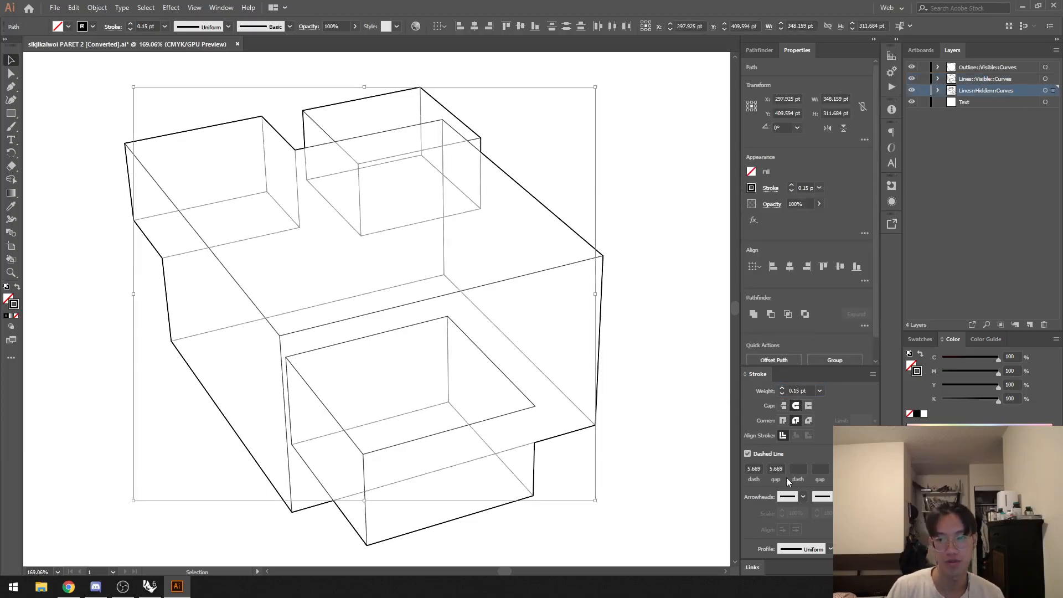
left_click(754, 469)
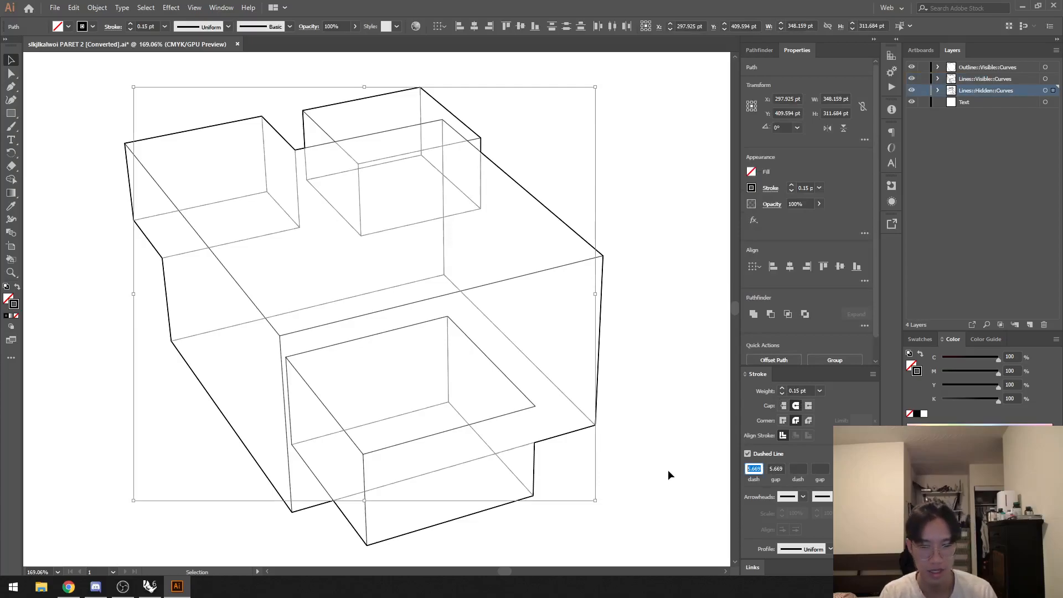
type("2")
key("Tab")
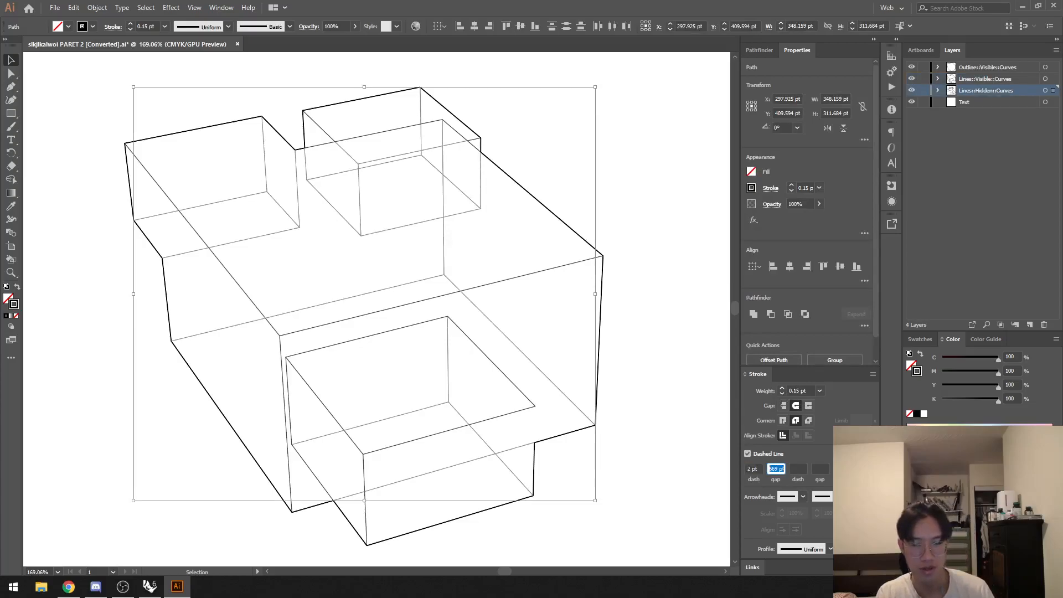
type("3")
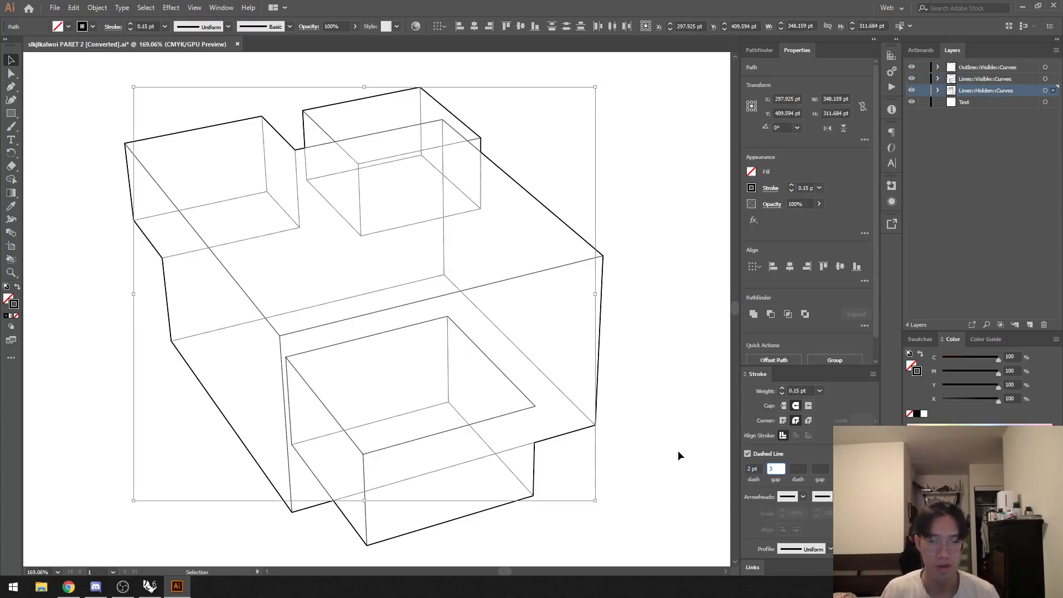
left_click(666, 410)
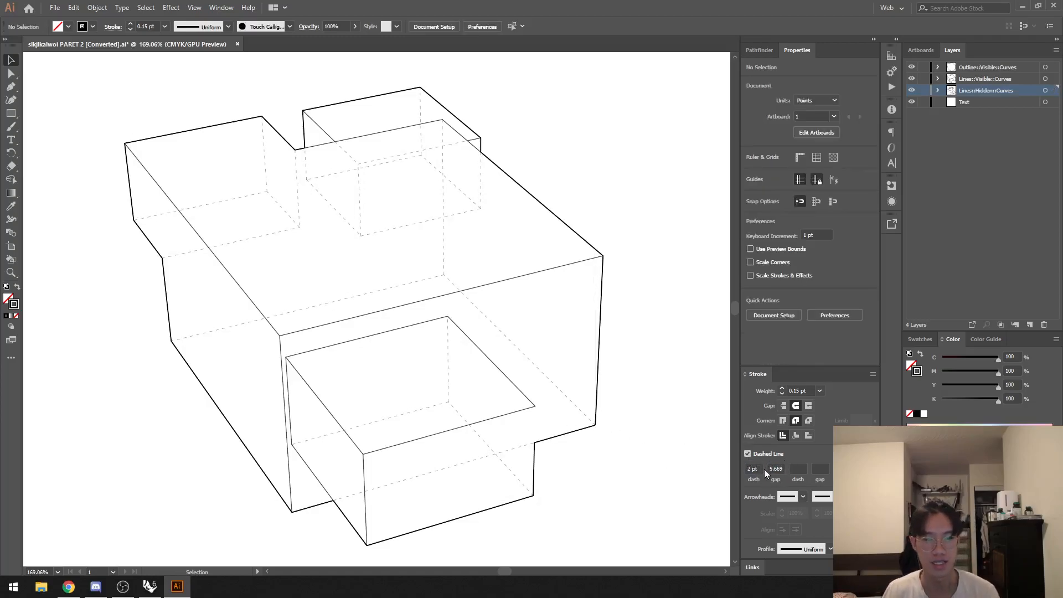
left_click_drag(520, 433, 594, 459, "ctrl")
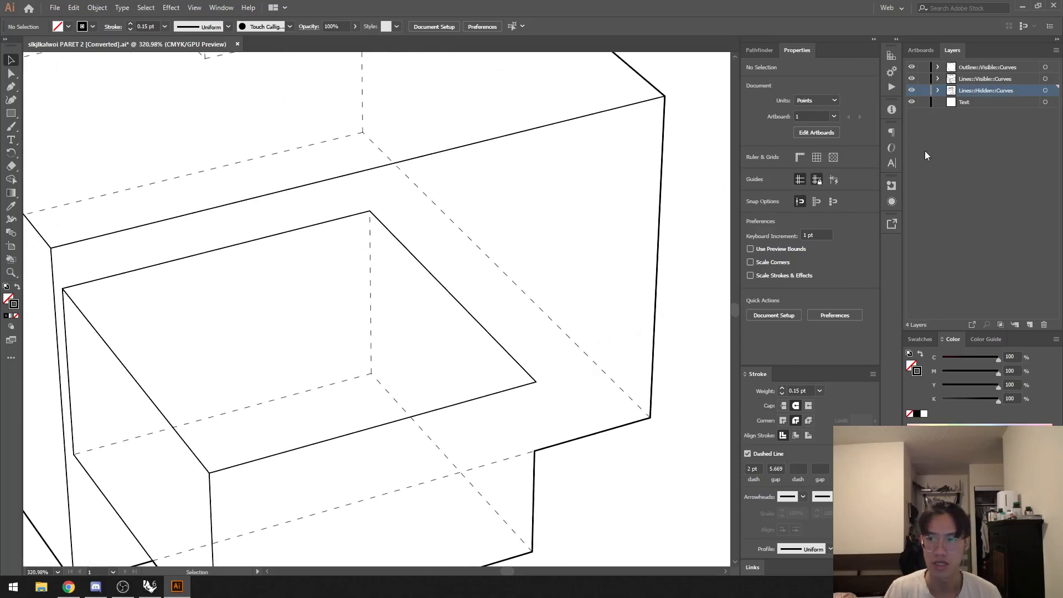
left_click_drag(570, 384, 587, 399, "ctrl")
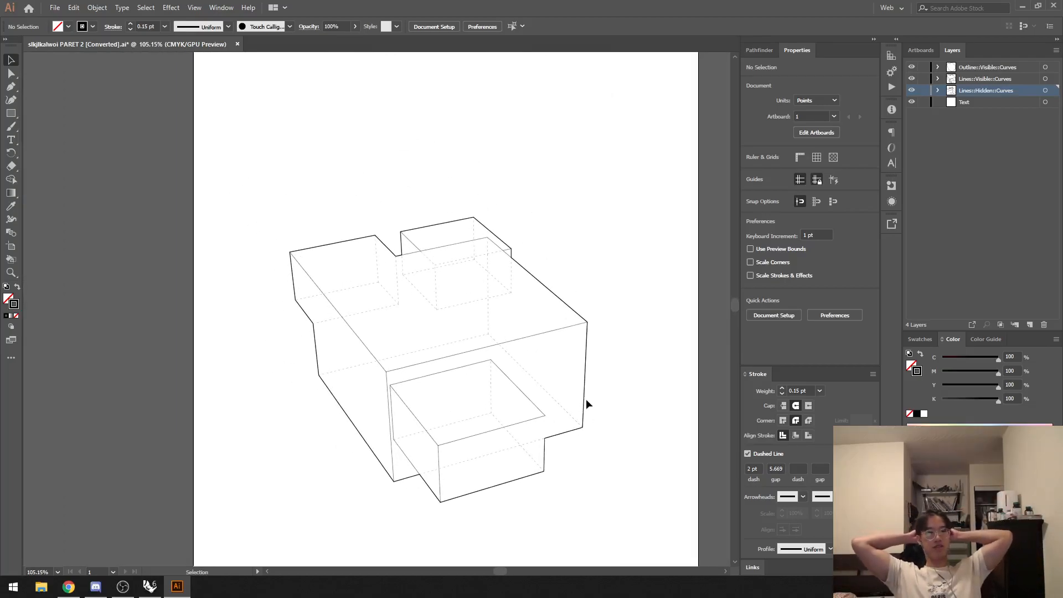
left_click_drag(592, 397, 551, 367)
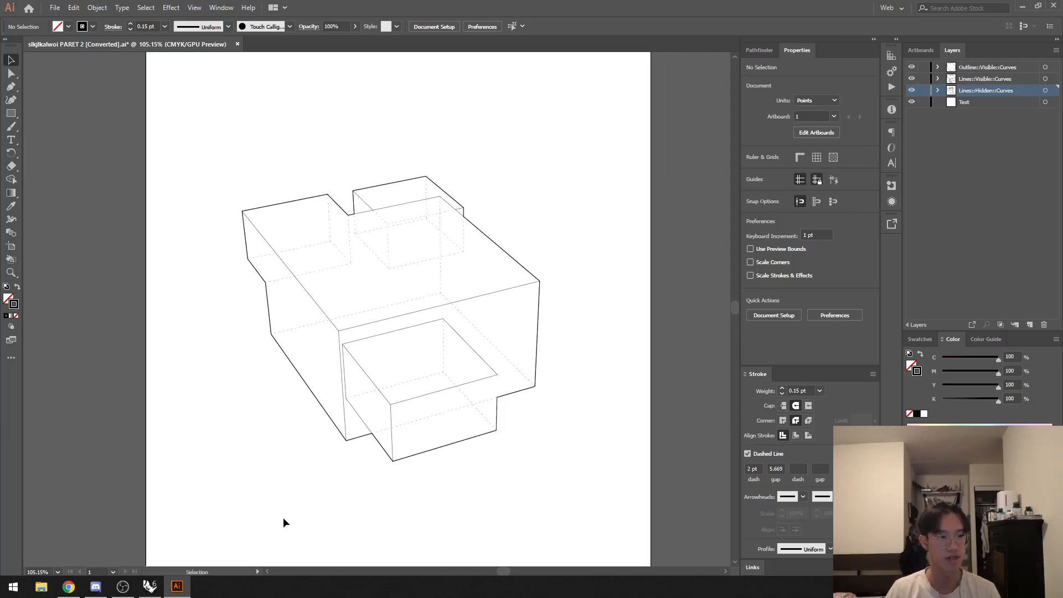